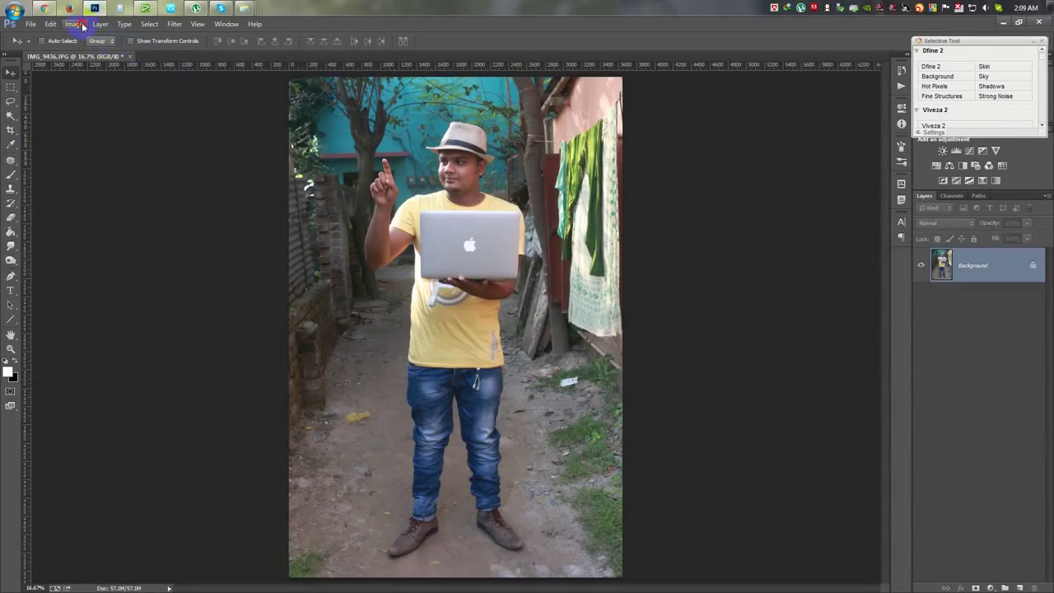
# Apply Image > Auto Contrast to the photo of the man holding the laptop.
pyautogui.click(73, 24)
pyautogui.click(96, 80)
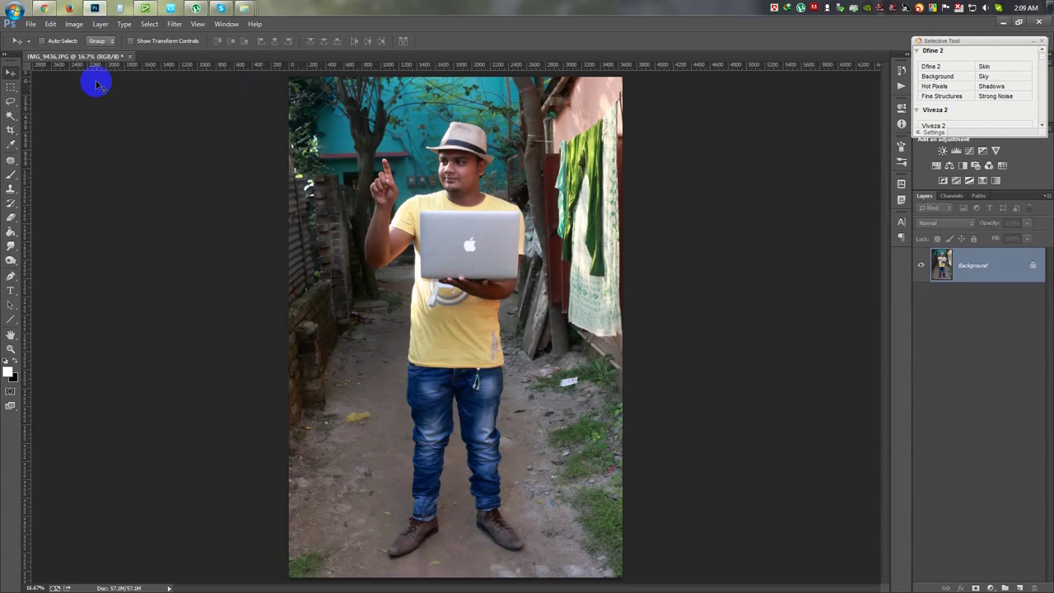
# Apply a Camera Raw Filter with Highlights -47, Shadows +69, Whites +24 and raised Blacks.
pyautogui.click(174, 24)
pyautogui.click(198, 91)
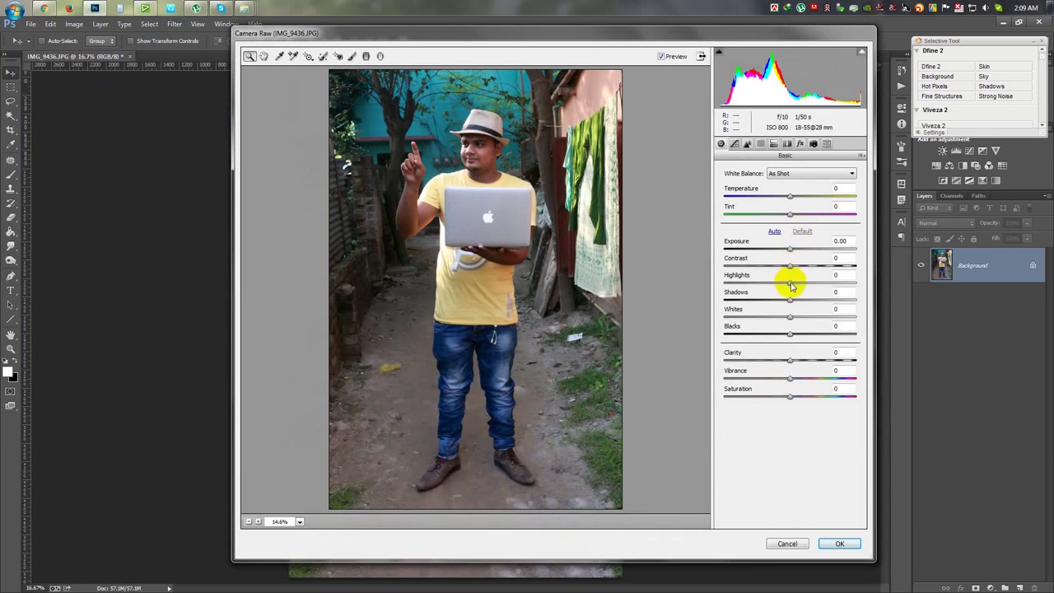
pyautogui.moveTo(790, 282)
pyautogui.mouseDown()
pyautogui.moveTo(753, 286)
pyautogui.moveTo(837, 300)
pyautogui.moveTo(799, 332)
pyautogui.moveTo(760, 332)
pyautogui.moveTo(807, 332)
pyautogui.moveTo(776, 332)
pyautogui.moveTo(793, 334)
pyautogui.mouseUp()
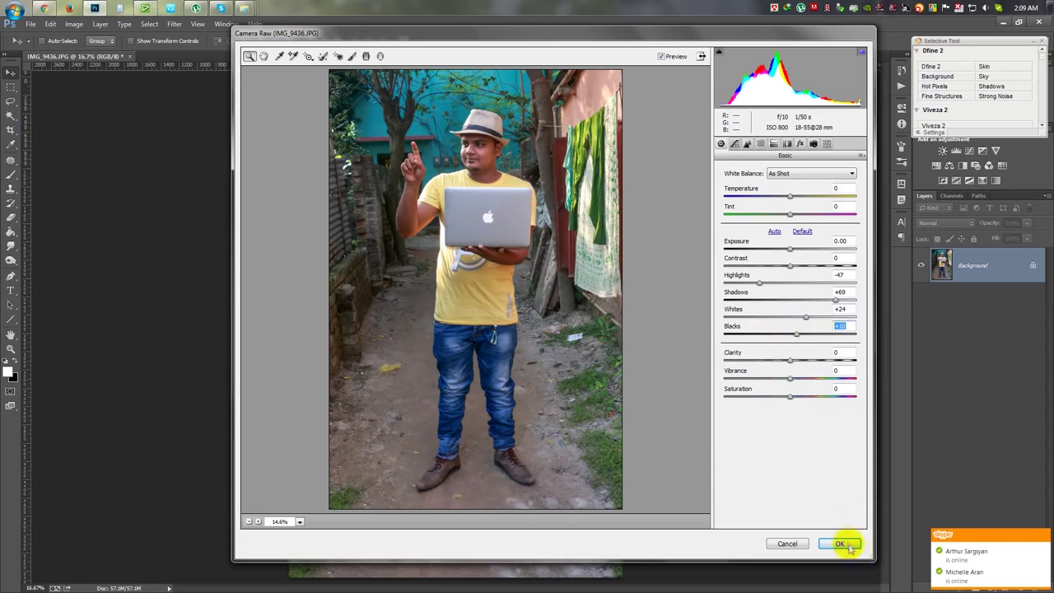
pyautogui.click(840, 543)
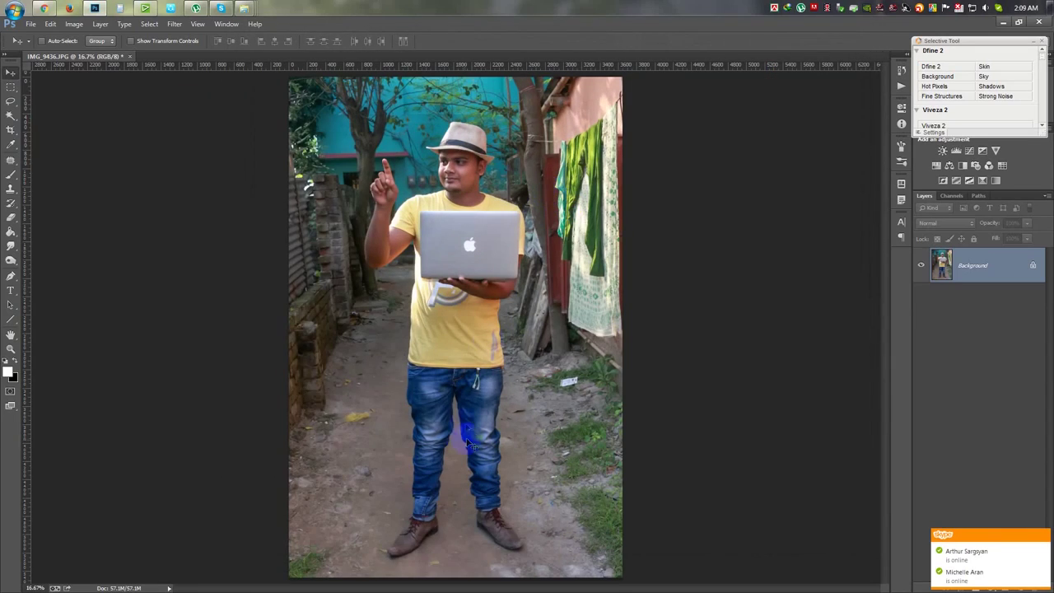
# Zoom in on the man's face and select the Spot Healing Brush.
pyautogui.scroll(2, 458, 136)
pyautogui.scroll(3, 458, 136)
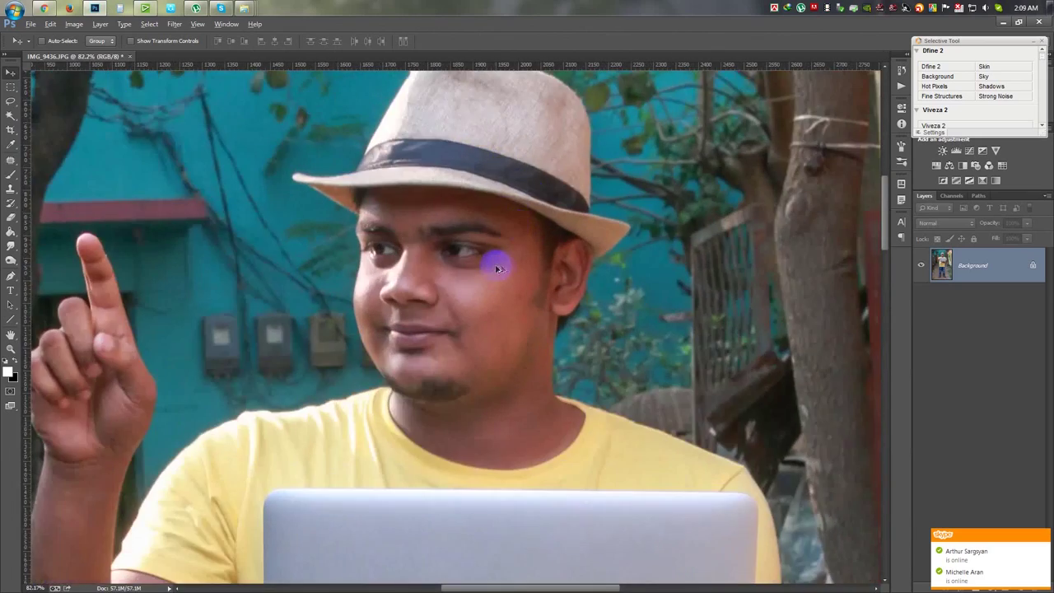
pyautogui.scroll(2, 497, 269)
pyautogui.scroll(-1, 325, 224)
pyautogui.rightClick(10, 160)
pyautogui.click(58, 156)
# Heal the spots on the cheeks, forehead, beside the nose and near the lips.
pyautogui.click(512, 241)
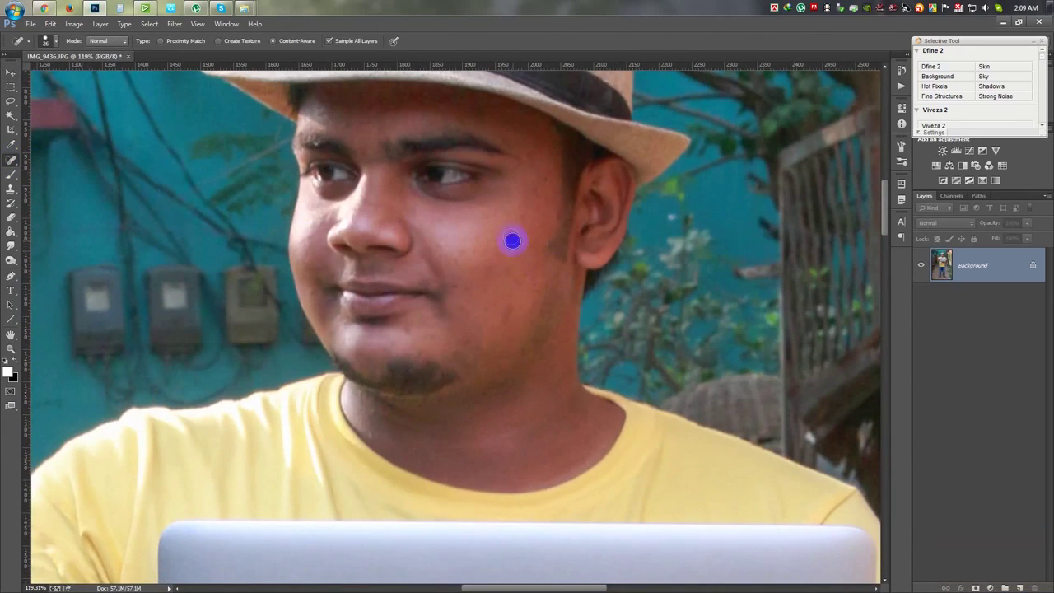
pyautogui.click(545, 179)
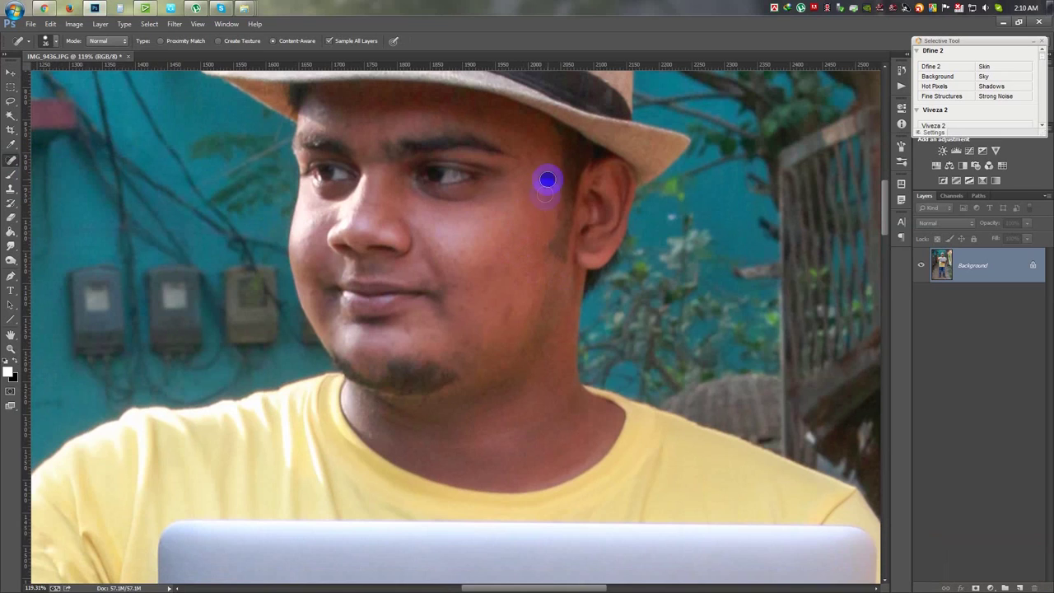
pyautogui.moveTo(383, 111); pyautogui.dragTo(355, 97)
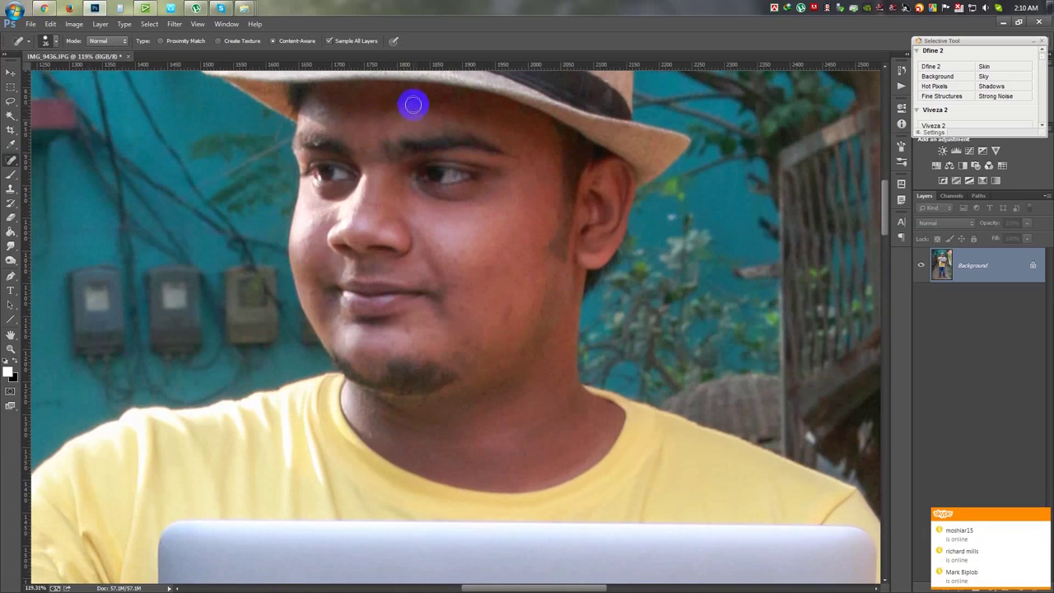
pyautogui.click(386, 113)
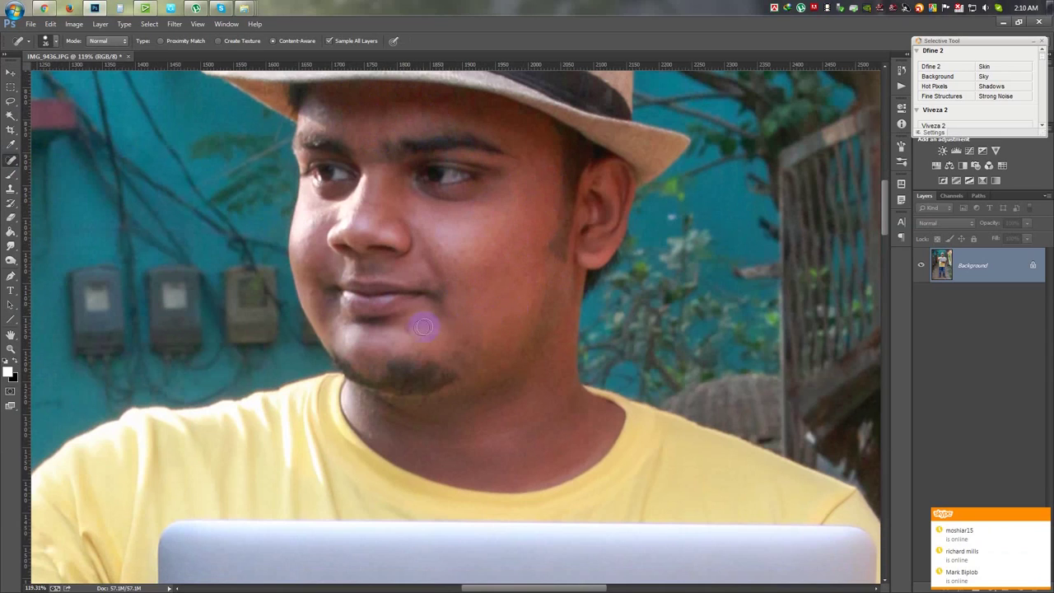
pyautogui.moveTo(465, 311); pyautogui.dragTo(464, 284)
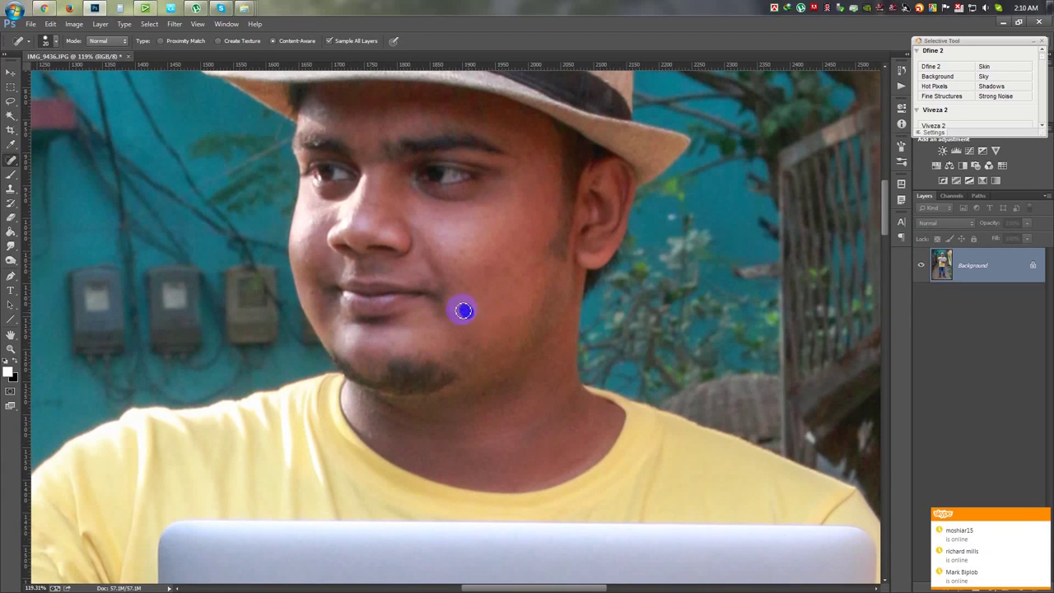
pyautogui.click(482, 288)
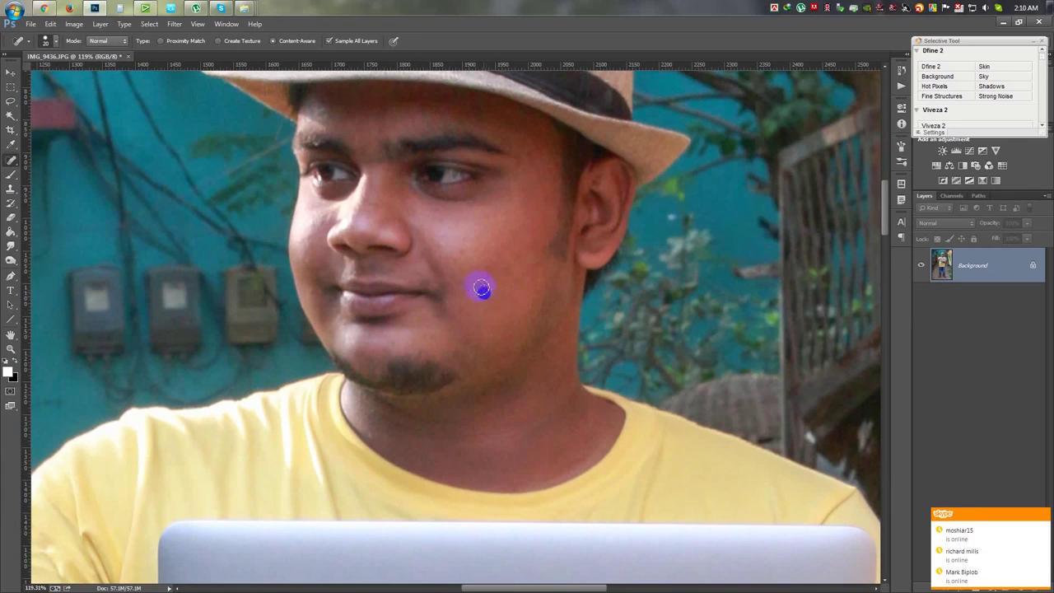
pyautogui.click(434, 242)
pyautogui.click(313, 291)
pyautogui.click(419, 214)
pyautogui.click(545, 222)
pyautogui.click(546, 206)
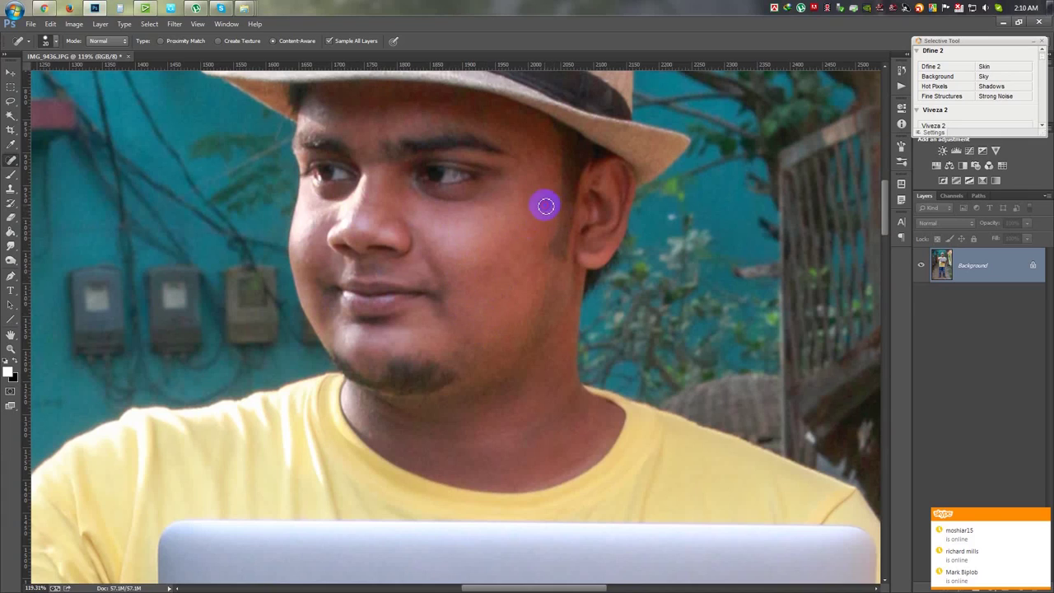
# Heal the blemish on the upper arm and inspect the shoes for marks.
pyautogui.scroll(-3, 494, 280)
pyautogui.scroll(-2, 483, 318)
pyautogui.scroll(-3, 411, 313)
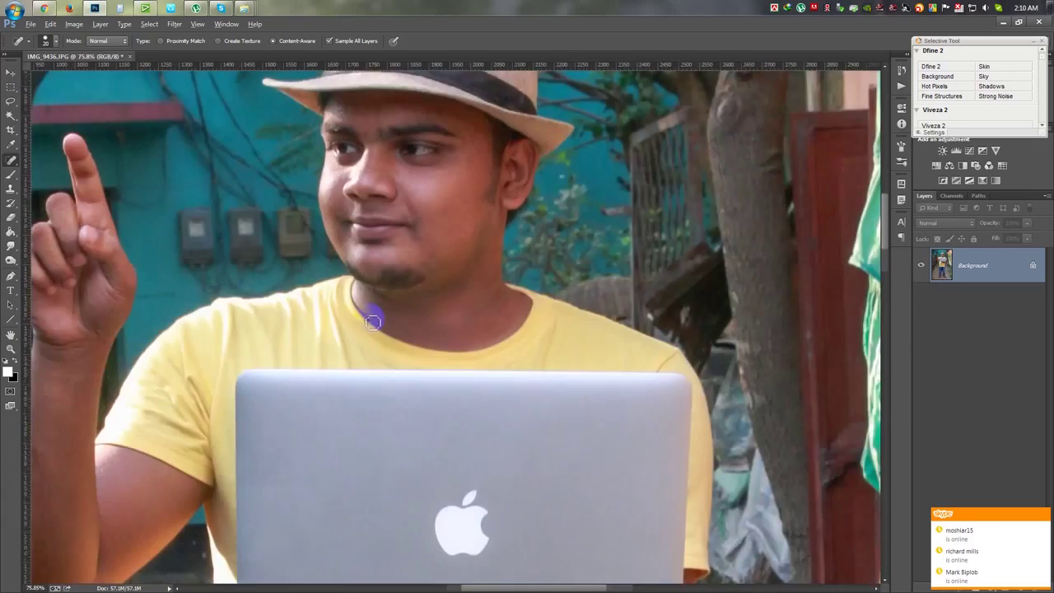
pyautogui.scroll(-1, 280, 327)
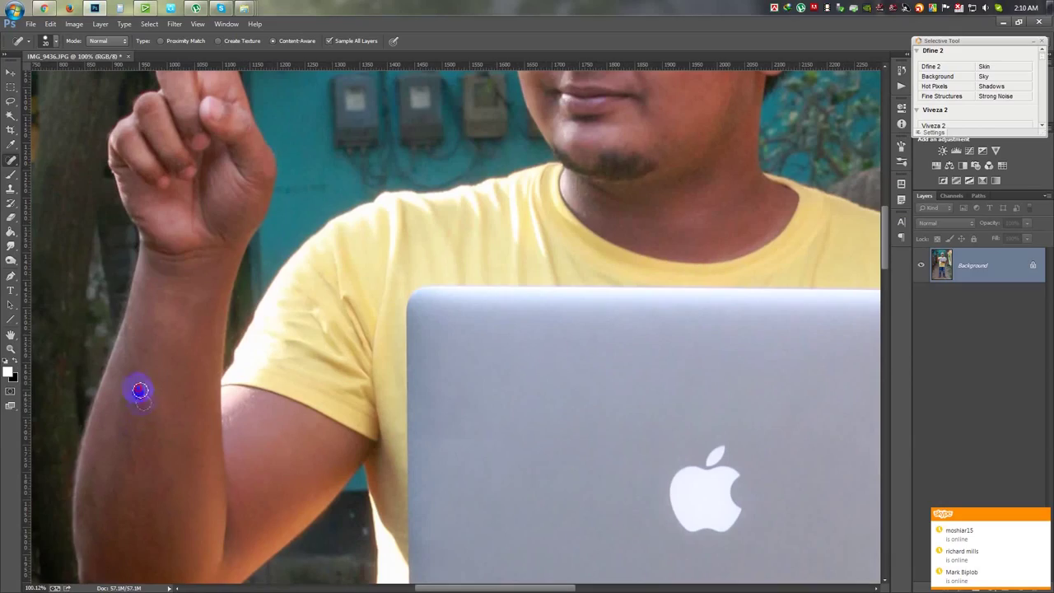
pyautogui.click(316, 436)
pyautogui.scroll(-3, 316, 429)
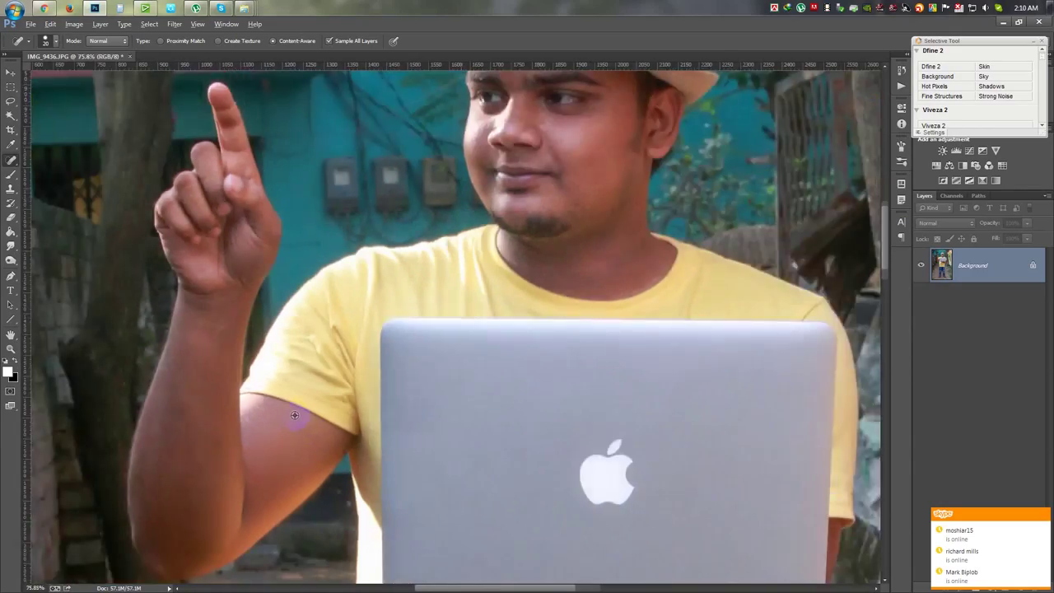
pyautogui.scroll(-3, 313, 424)
pyautogui.scroll(-2, 461, 436)
pyautogui.scroll(-3, 461, 436)
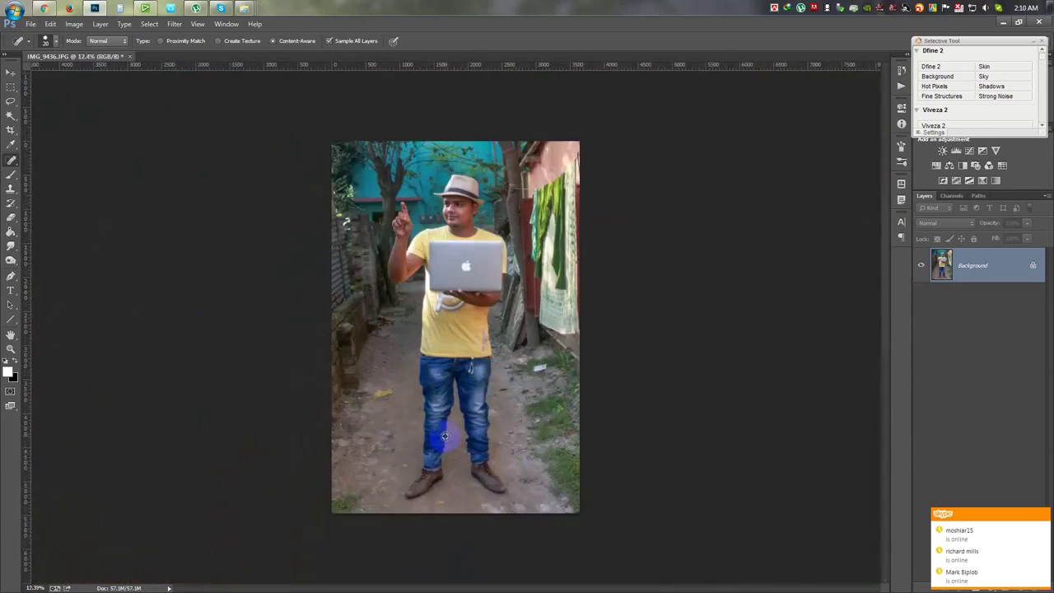
pyautogui.scroll(3, 441, 447)
pyautogui.scroll(3, 444, 449)
pyautogui.scroll(-3, 449, 448)
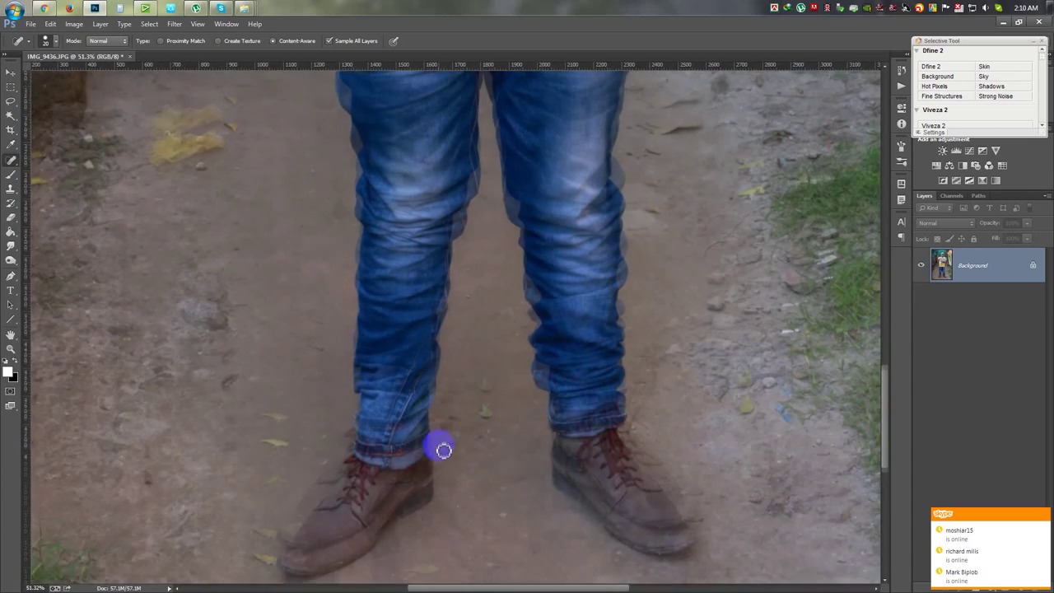
pyautogui.scroll(-2, 444, 447)
pyautogui.scroll(2, 631, 452)
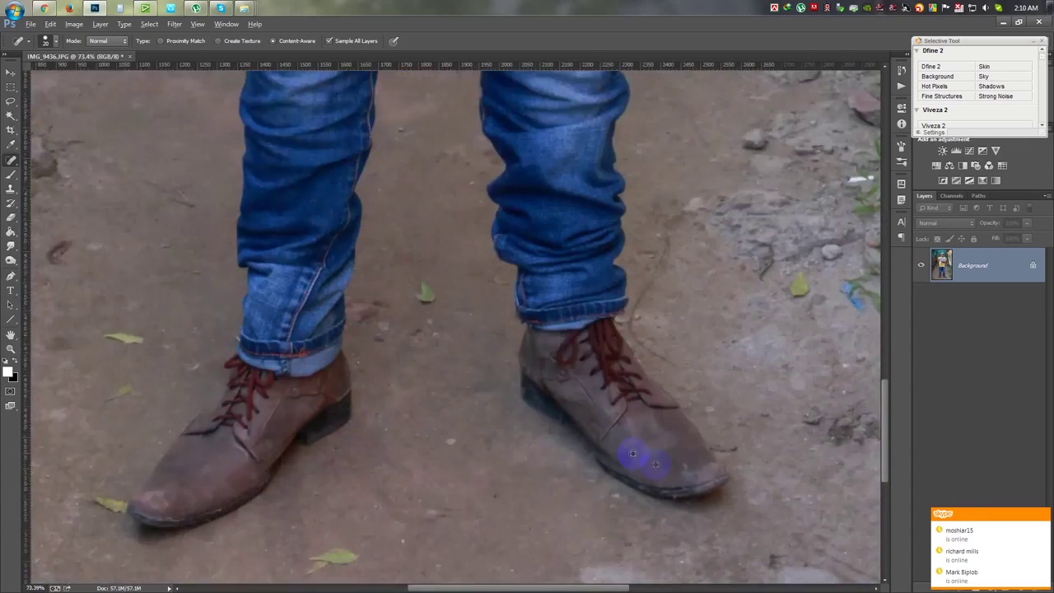
pyautogui.scroll(2, 622, 445)
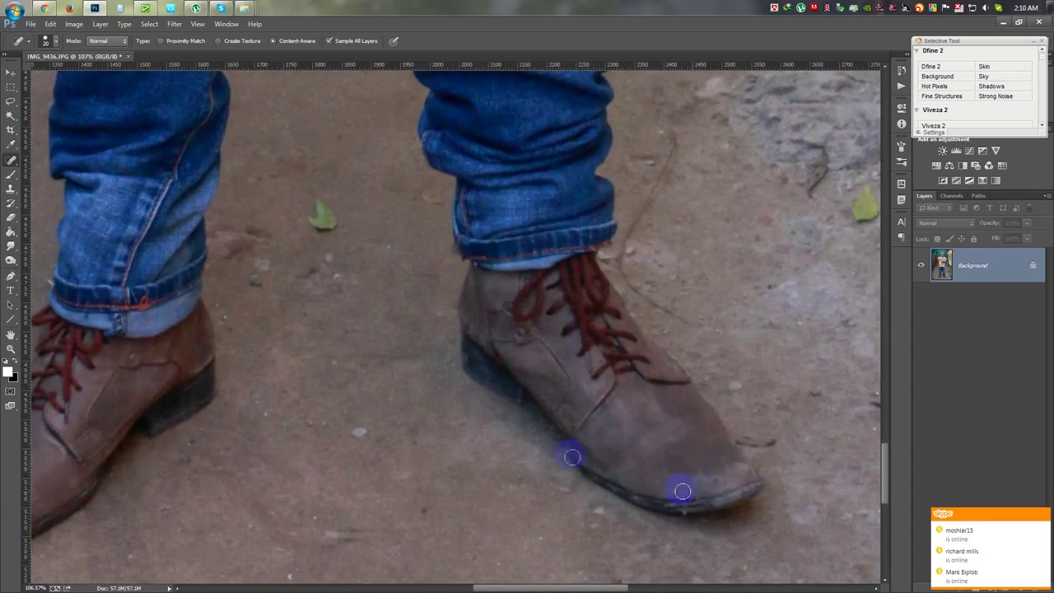
pyautogui.moveTo(361, 401); pyautogui.dragTo(463, 384)
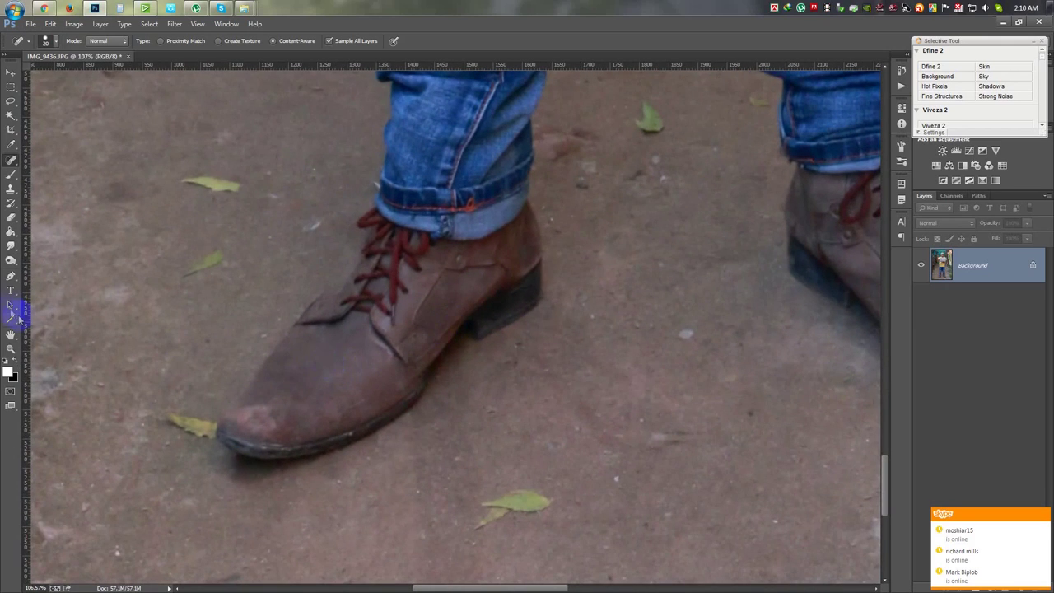
pyautogui.click(10, 277)
# Trace a Pen path around the man, starting along the shoe sole and laces.
pyautogui.scroll(2, 432, 395)
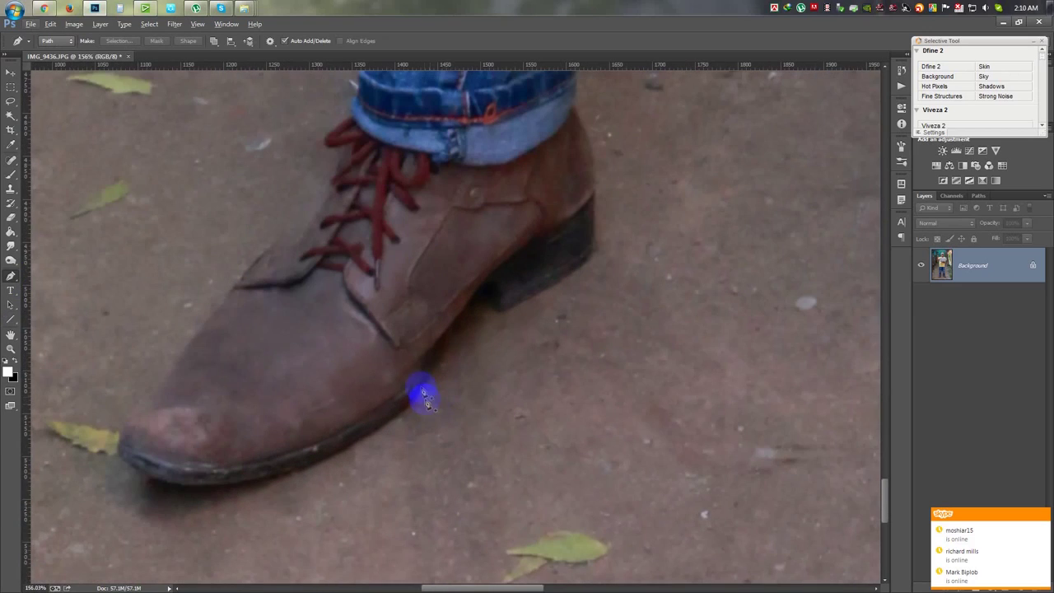
pyautogui.click(427, 377)
pyautogui.moveTo(287, 471); pyautogui.dragTo(181, 510)
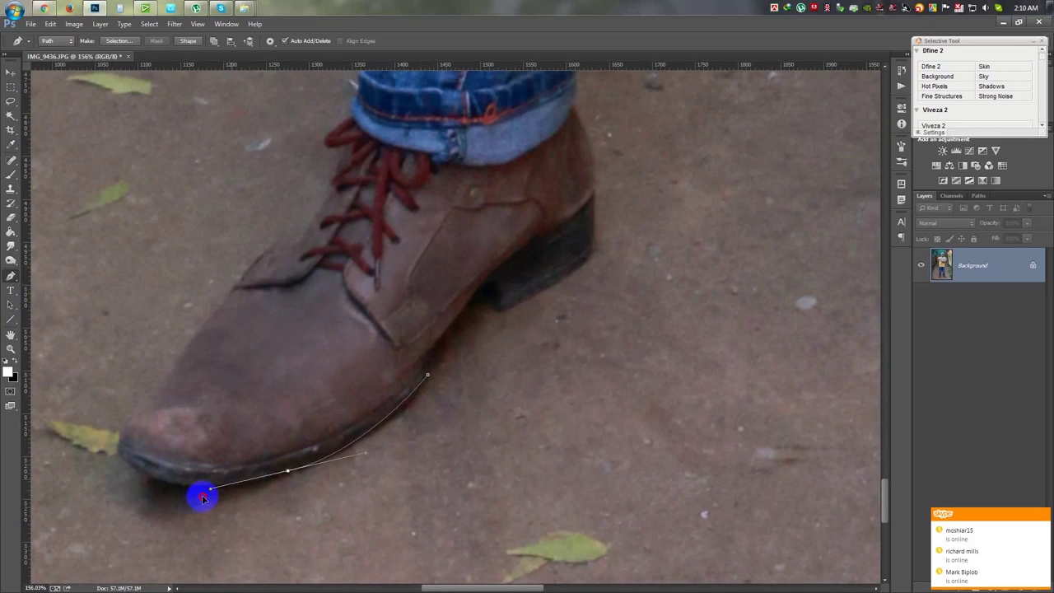
pyautogui.keyDown('alt'); pyautogui.click(288, 471); pyautogui.keyUp('alt')
pyautogui.moveTo(158, 479); pyautogui.dragTo(134, 470)
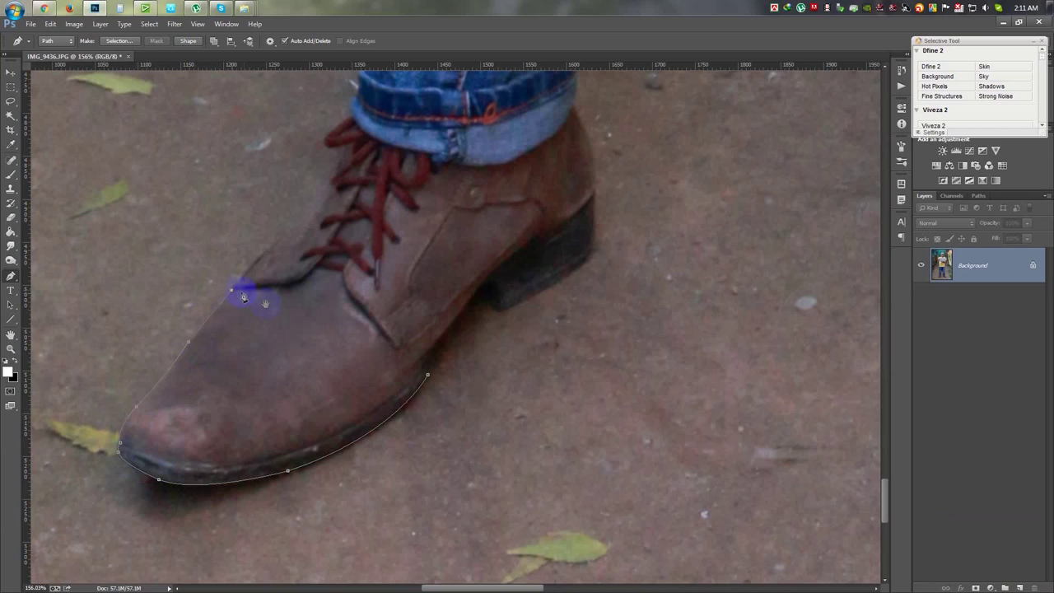
pyautogui.moveTo(243, 297); pyautogui.dragTo(212, 380)
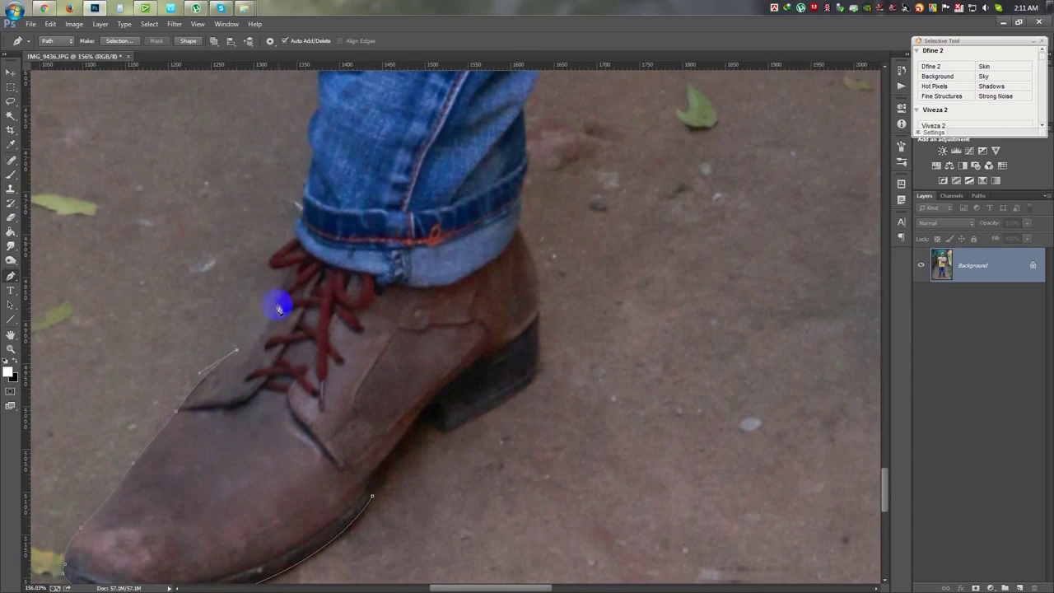
pyautogui.click(297, 266)
pyautogui.hotkey('ctrl', 'z')
pyautogui.click(289, 269)
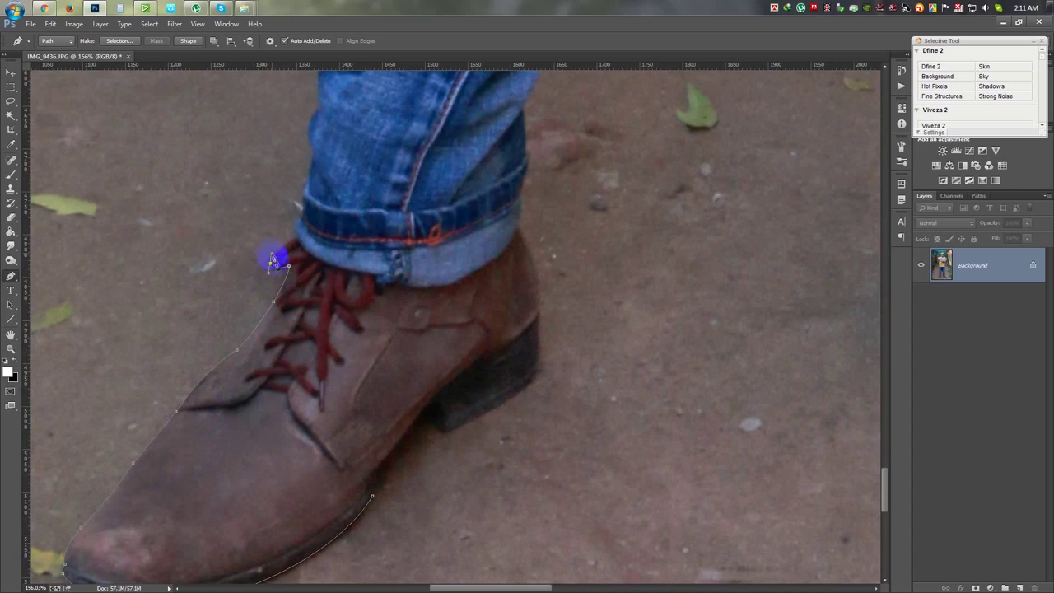
pyautogui.click(270, 264)
# Convert the traced outline path into a selection.
pyautogui.scroll(1, 297, 243)
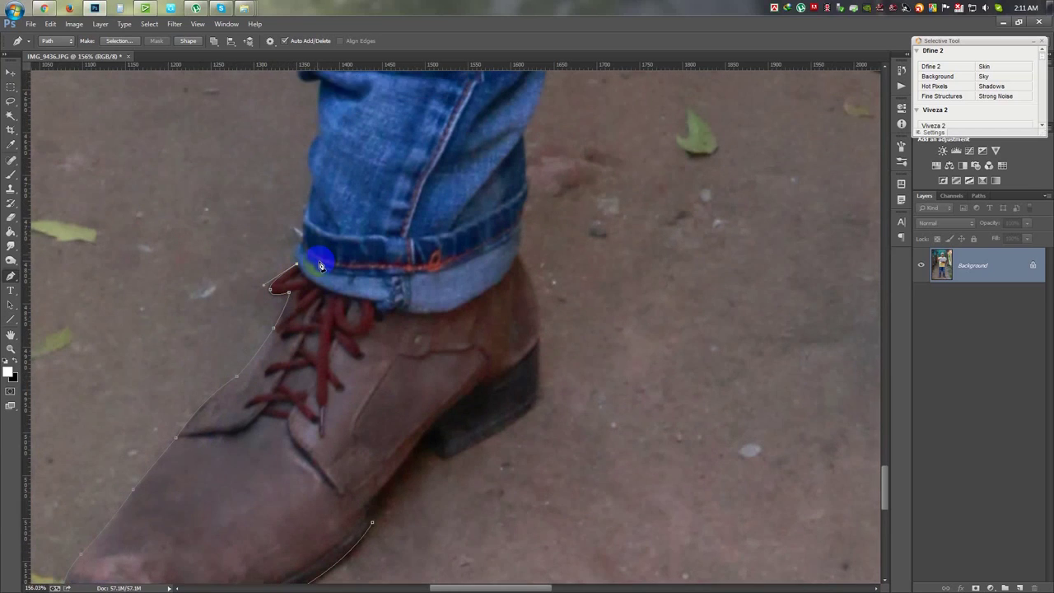
pyautogui.scroll(1, 296, 247)
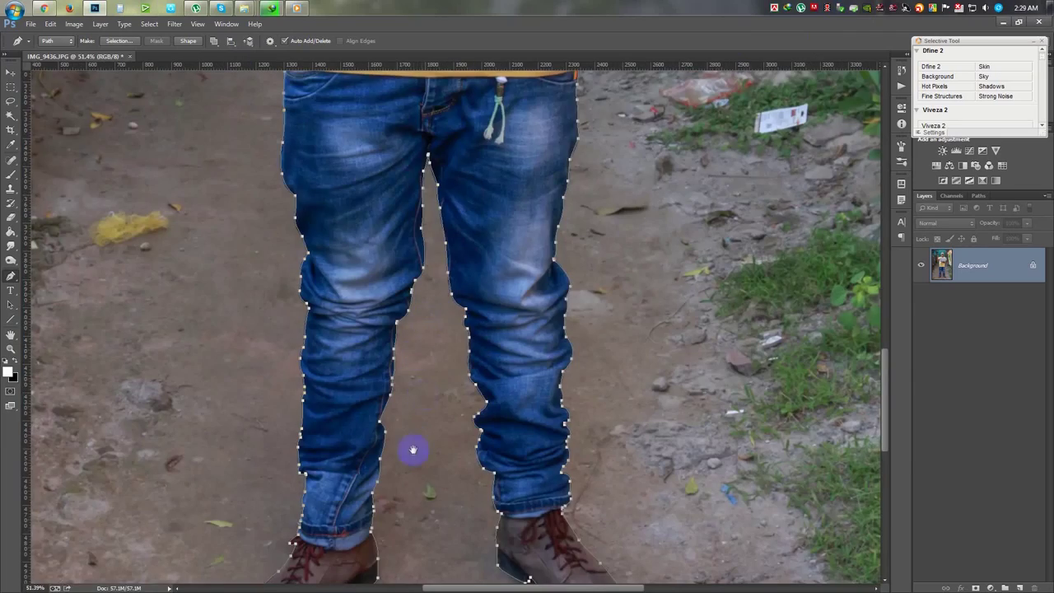
pyautogui.scroll(-2, 412, 449)
pyautogui.scroll(-1, 423, 289)
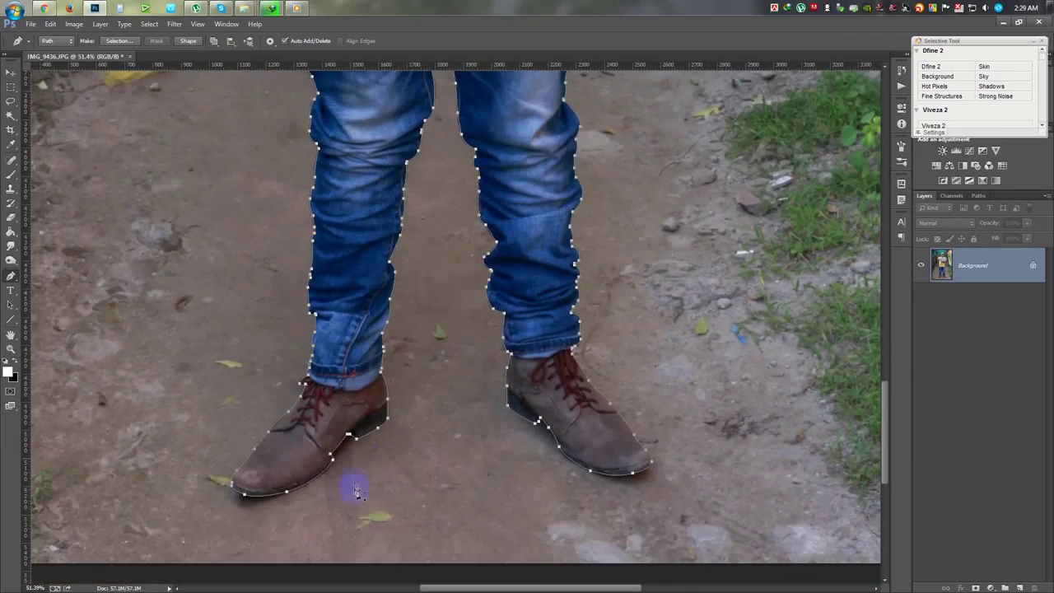
pyautogui.scroll(-2, 353, 482)
pyautogui.scroll(-1, 353, 463)
pyautogui.rightClick(528, 316)
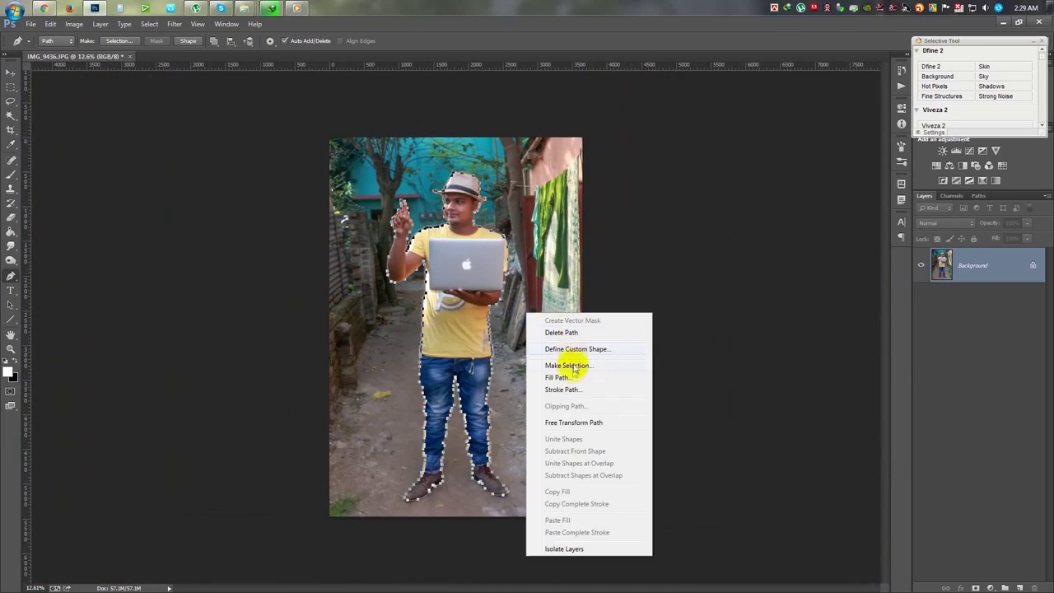
pyautogui.click(568, 364)
pyautogui.click(593, 169)
# Add a layer mask so everything outside the man becomes transparent.
pyautogui.scroll(2, 466, 200)
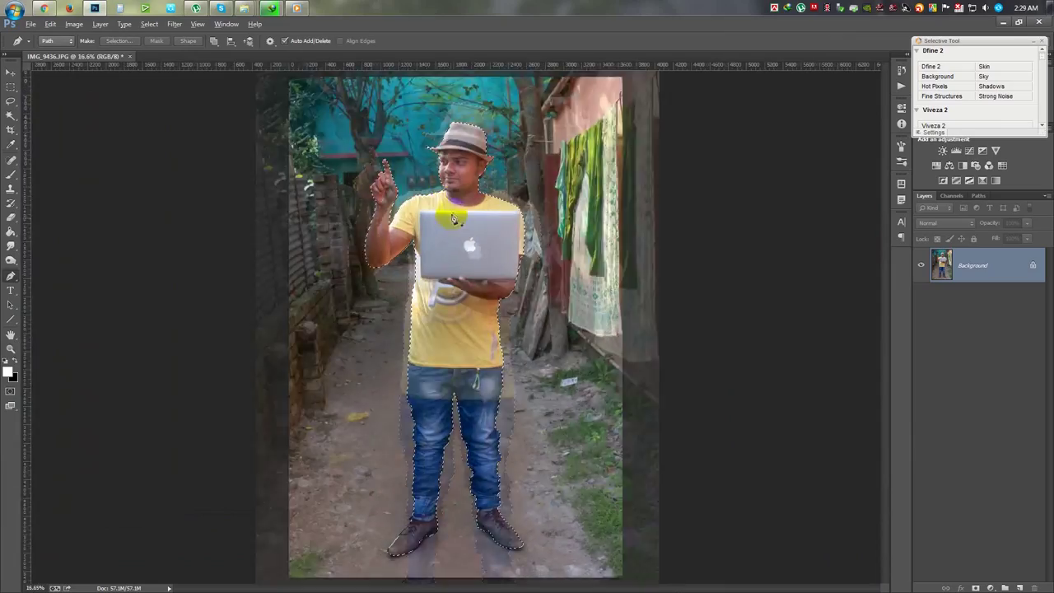
pyautogui.scroll(2, 464, 207)
pyautogui.scroll(2, 475, 184)
pyautogui.scroll(1, 468, 289)
pyautogui.moveTo(469, 289); pyautogui.dragTo(447, 330)
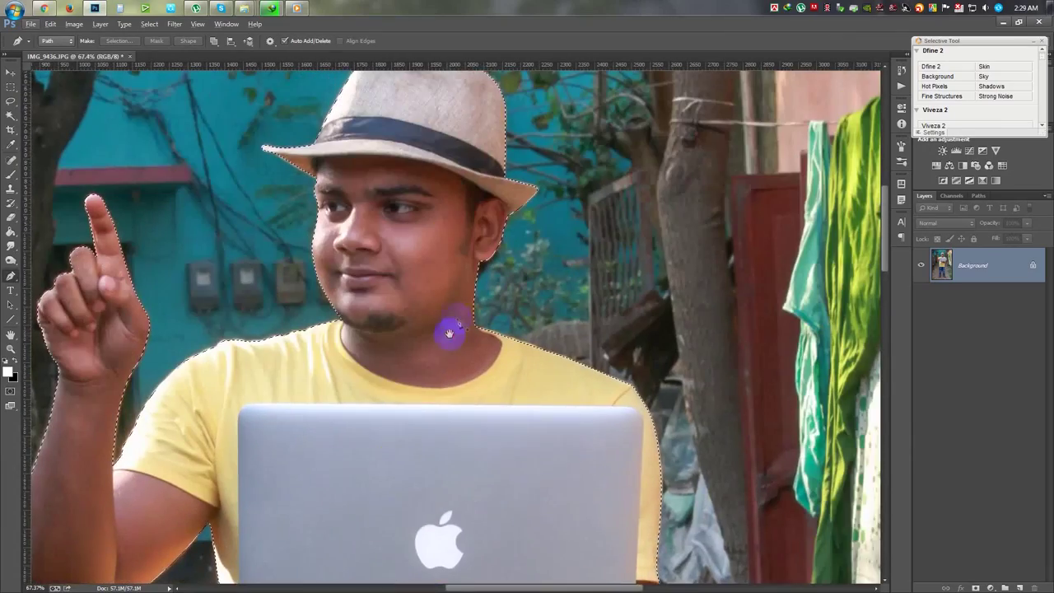
pyautogui.scroll(1, 500, 247)
pyautogui.scroll(1, 500, 247)
pyautogui.click(974, 588)
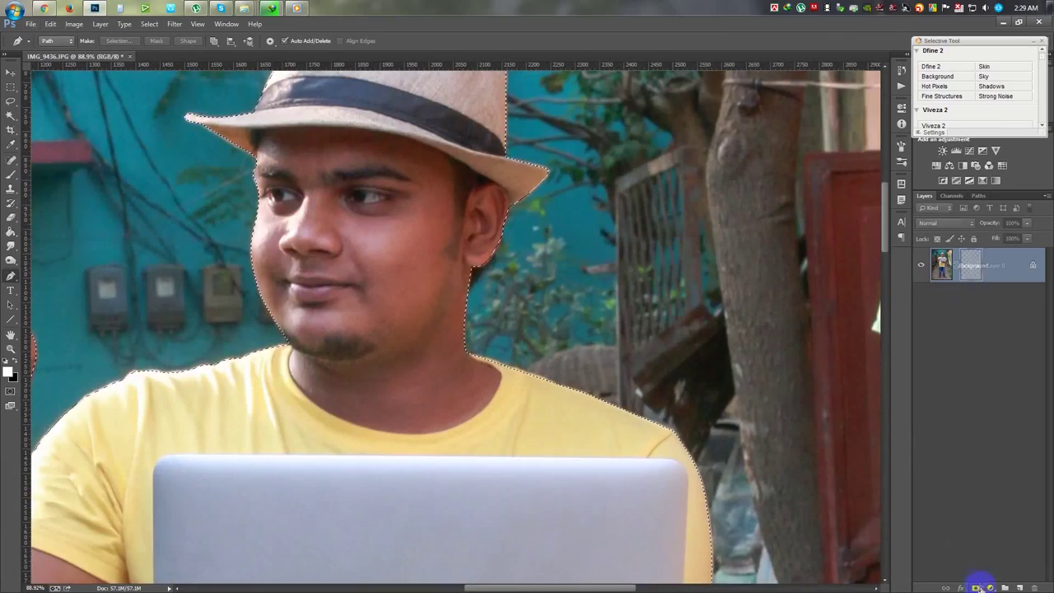
pyautogui.scroll(-2, 452, 299)
pyautogui.scroll(-2, 452, 299)
pyautogui.scroll(-2, 452, 299)
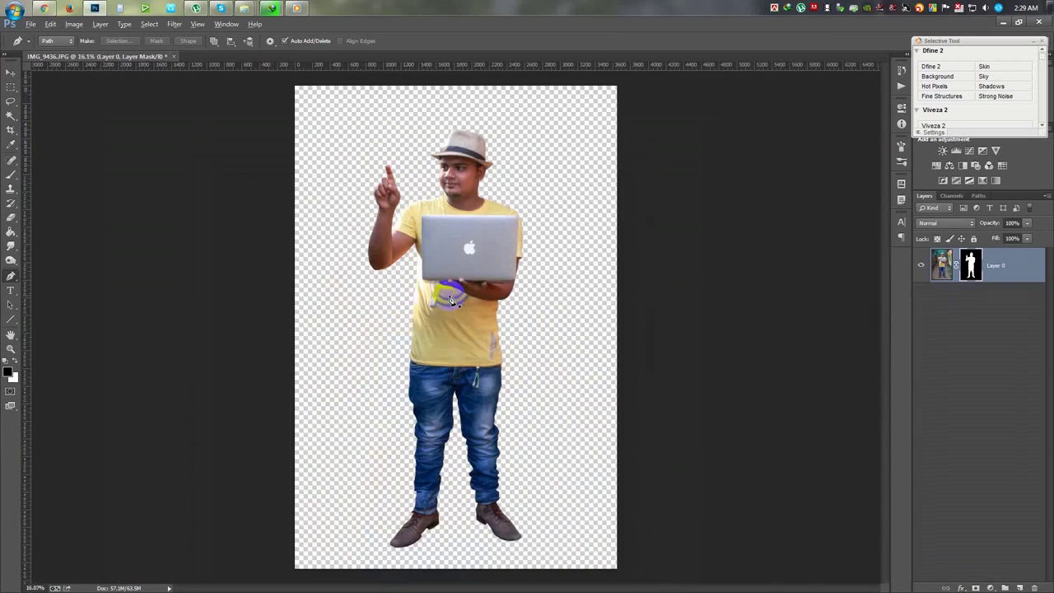
pyautogui.click(11, 72)
# Apply a Shadows/Highlights adjustment with the Shadows amount at 27%.
pyautogui.press('x')
pyautogui.click(74, 25)
pyautogui.moveTo(91, 52)
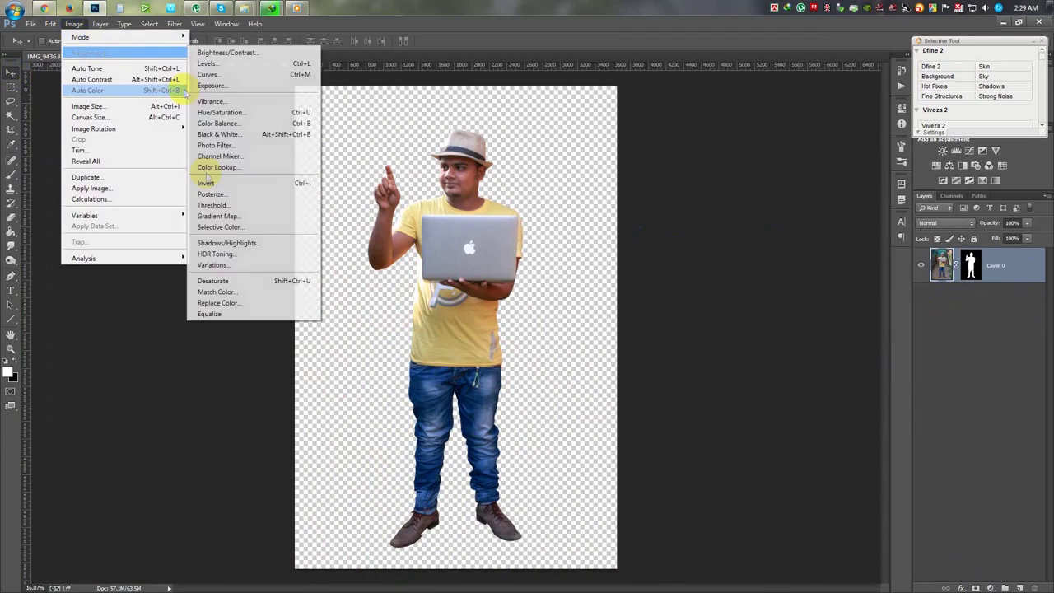
pyautogui.click(240, 239)
pyautogui.moveTo(640, 144); pyautogui.dragTo(630, 145)
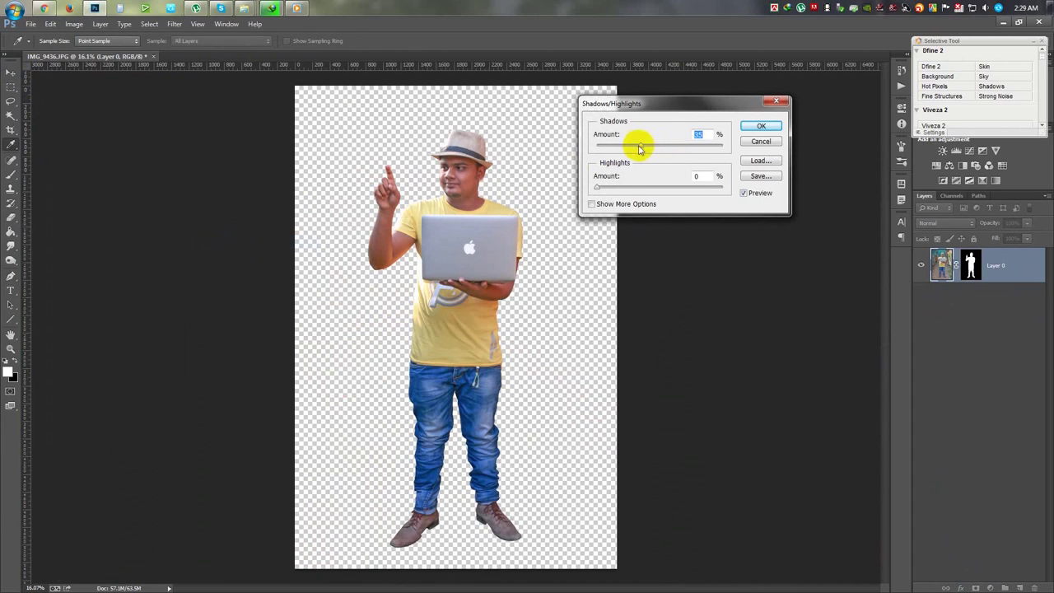
pyautogui.click(760, 126)
# Apply Selective Color: Reds cyan -31, black -17, yellow tweaked; Blacks black raised.
pyautogui.click(74, 24)
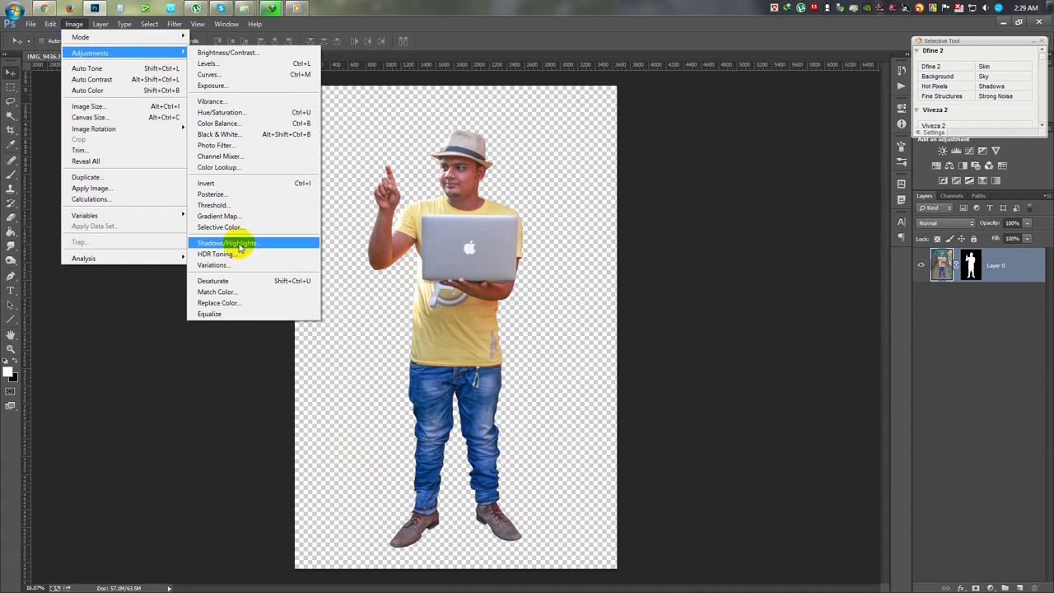
pyautogui.click(219, 227)
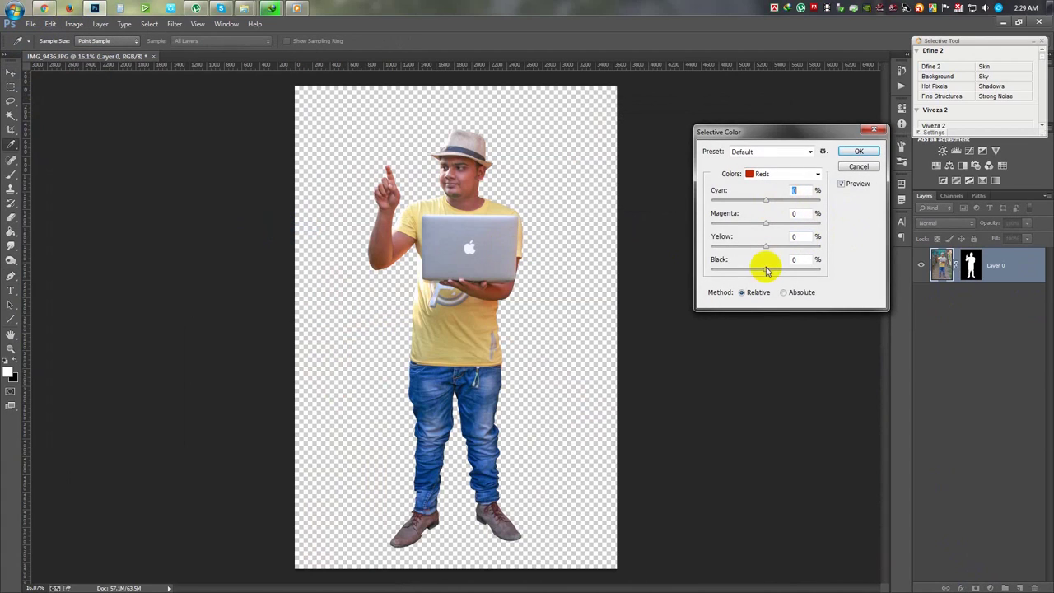
pyautogui.moveTo(767, 270); pyautogui.dragTo(761, 270)
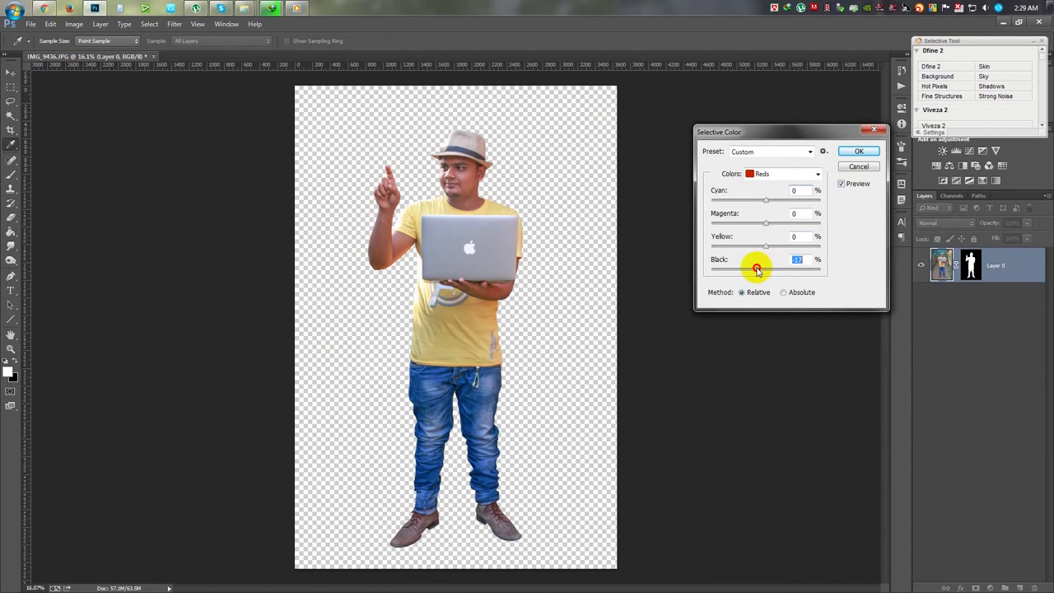
pyautogui.moveTo(766, 245)
pyautogui.mouseDown()
pyautogui.moveTo(755, 246)
pyautogui.moveTo(776, 246)
pyautogui.mouseUp()
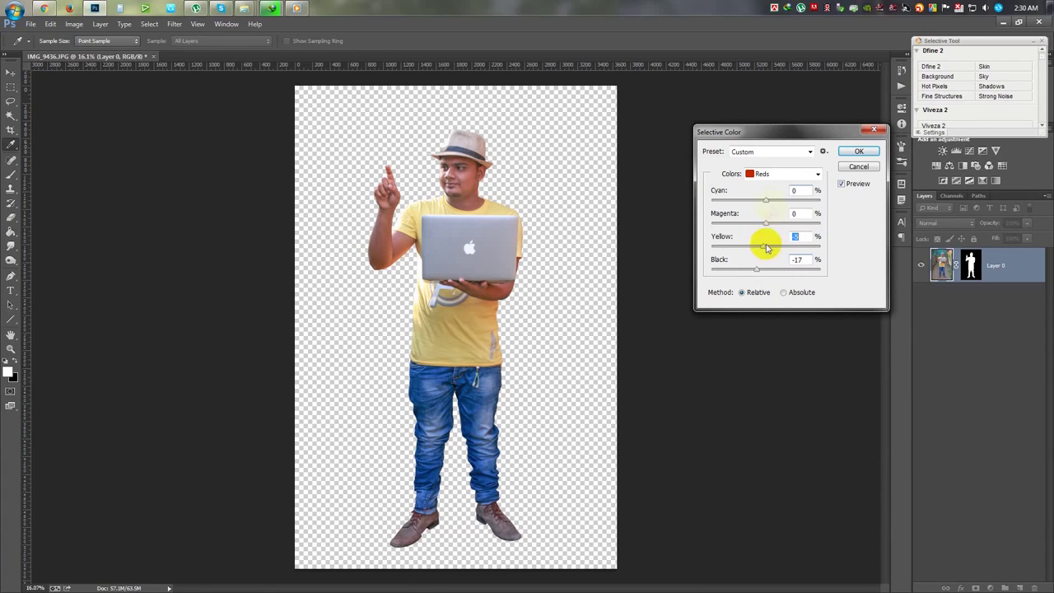
pyautogui.moveTo(770, 203)
pyautogui.mouseDown()
pyautogui.moveTo(749, 204)
pyautogui.moveTo(777, 223)
pyautogui.moveTo(746, 226)
pyautogui.mouseUp()
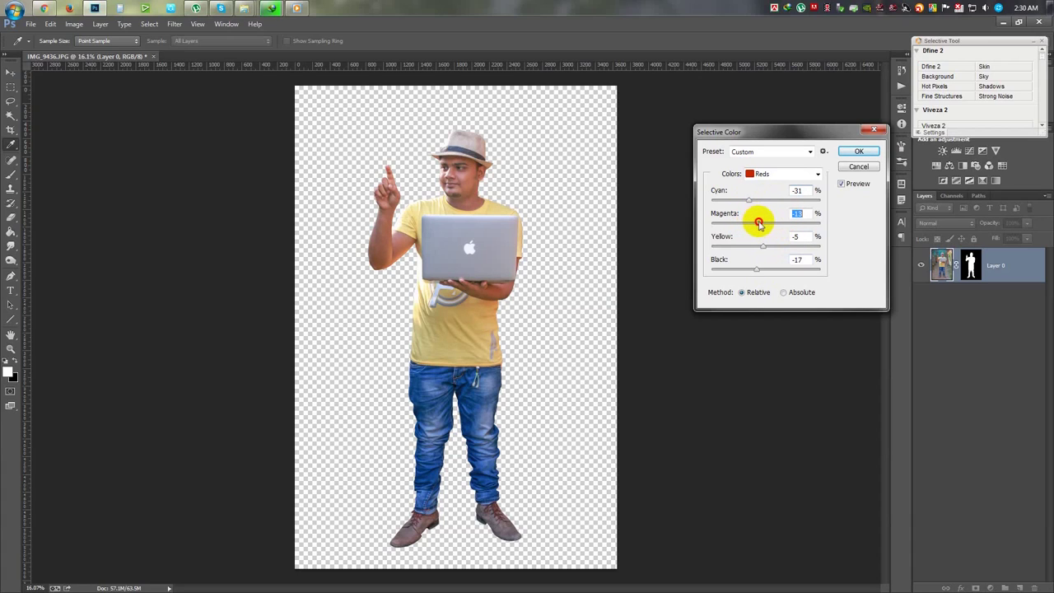
pyautogui.click(774, 151)
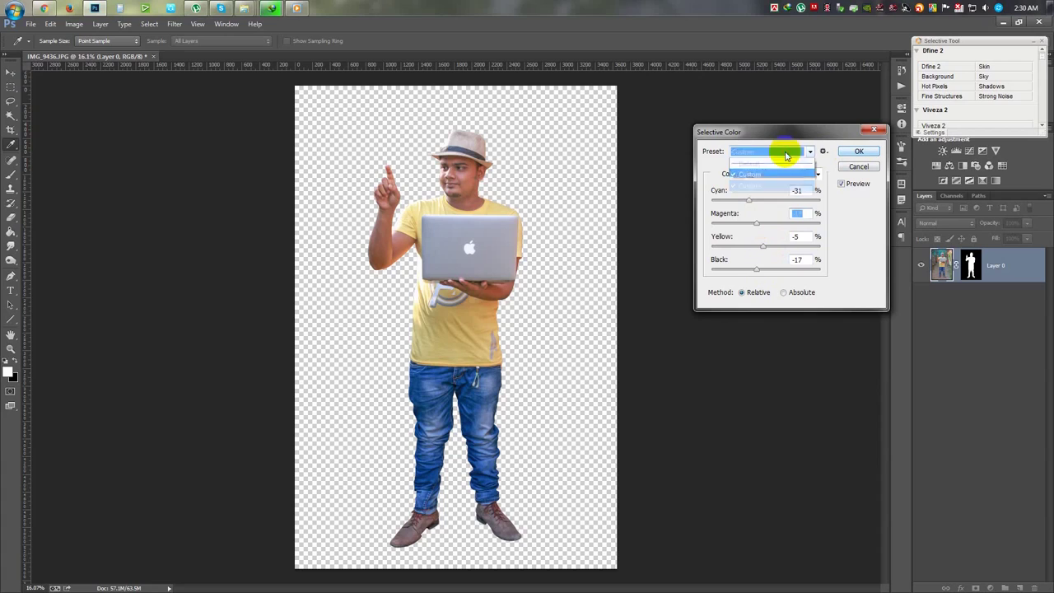
pyautogui.click(776, 173)
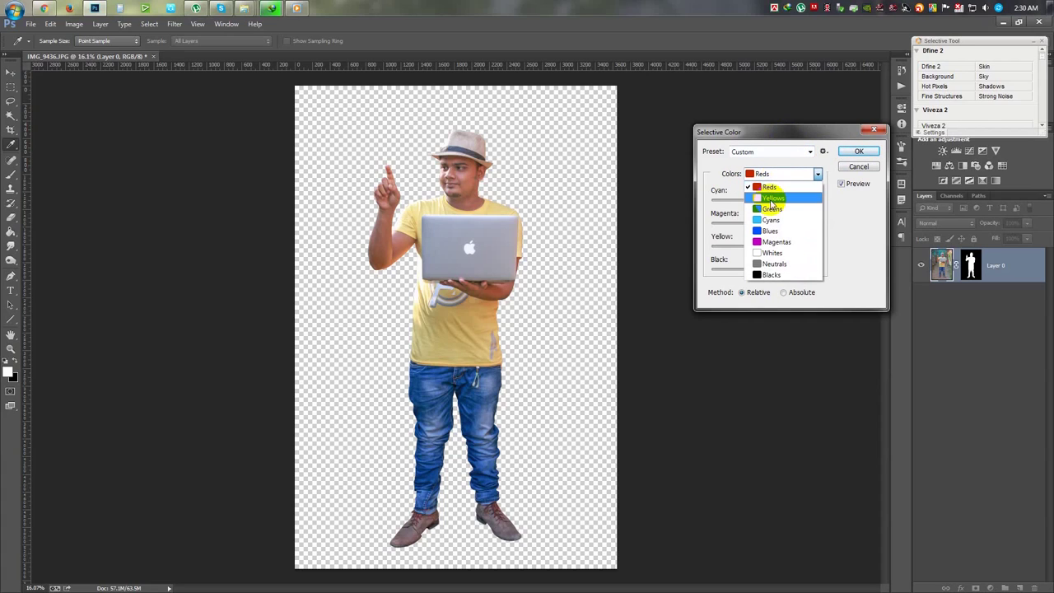
pyautogui.click(771, 274)
pyautogui.moveTo(764, 269); pyautogui.dragTo(779, 268)
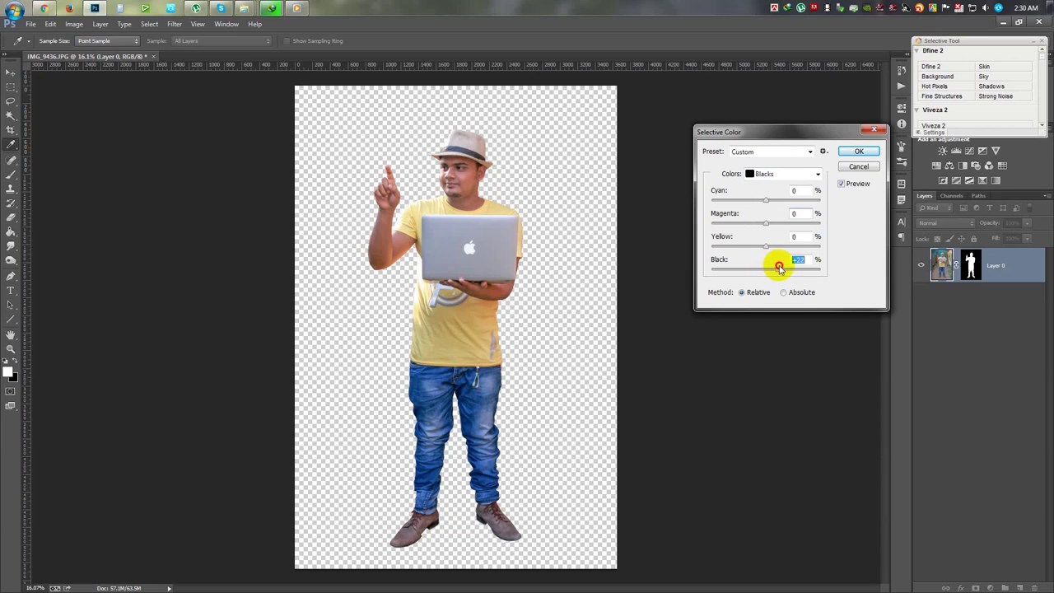
pyautogui.click(858, 151)
pyautogui.scroll(-2, 527, 222)
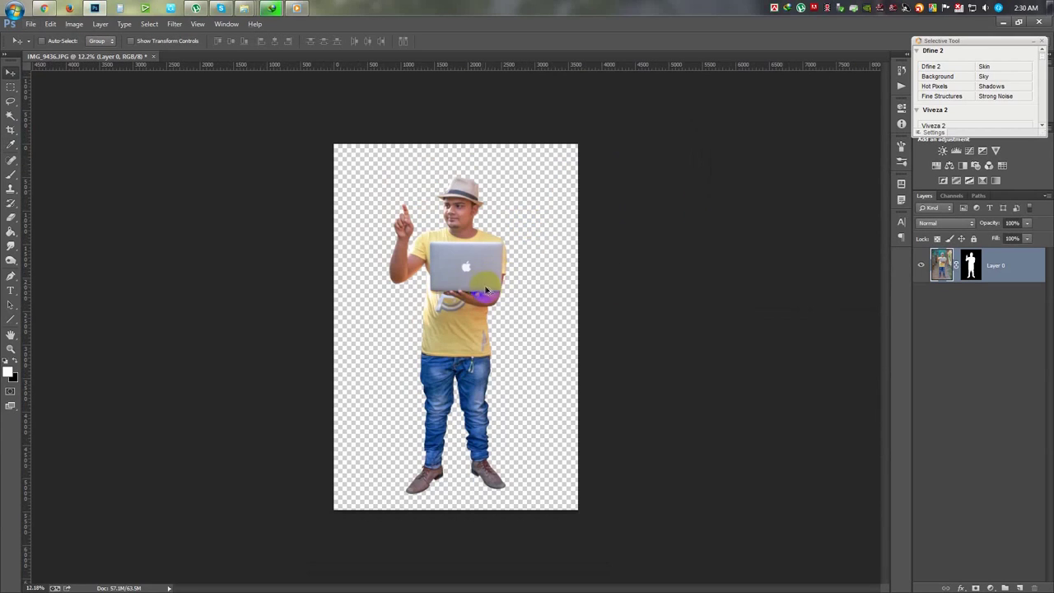
pyautogui.scroll(2, 485, 290)
pyautogui.click(33, 30)
pyautogui.click(49, 50)
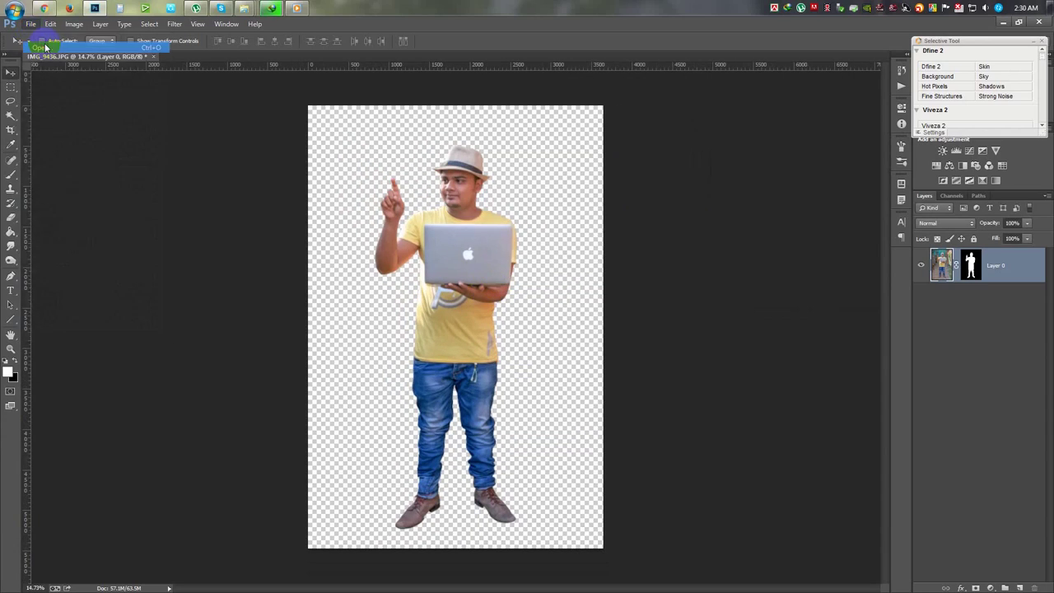
# Create a new 1920×1080 pixel document.
pyautogui.press('Escape')
pyautogui.click(30, 24)
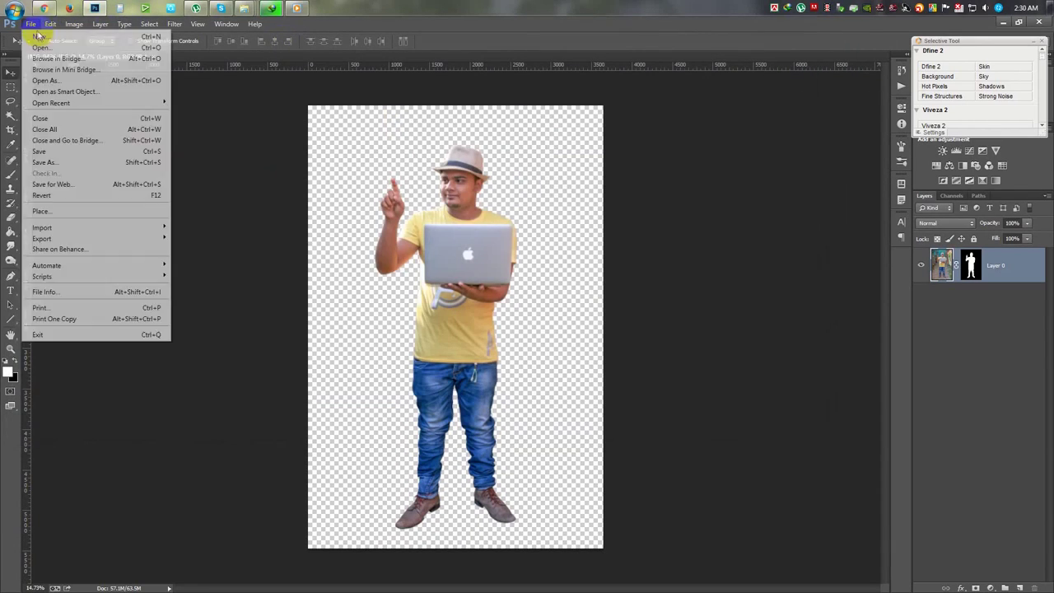
pyautogui.click(494, 157)
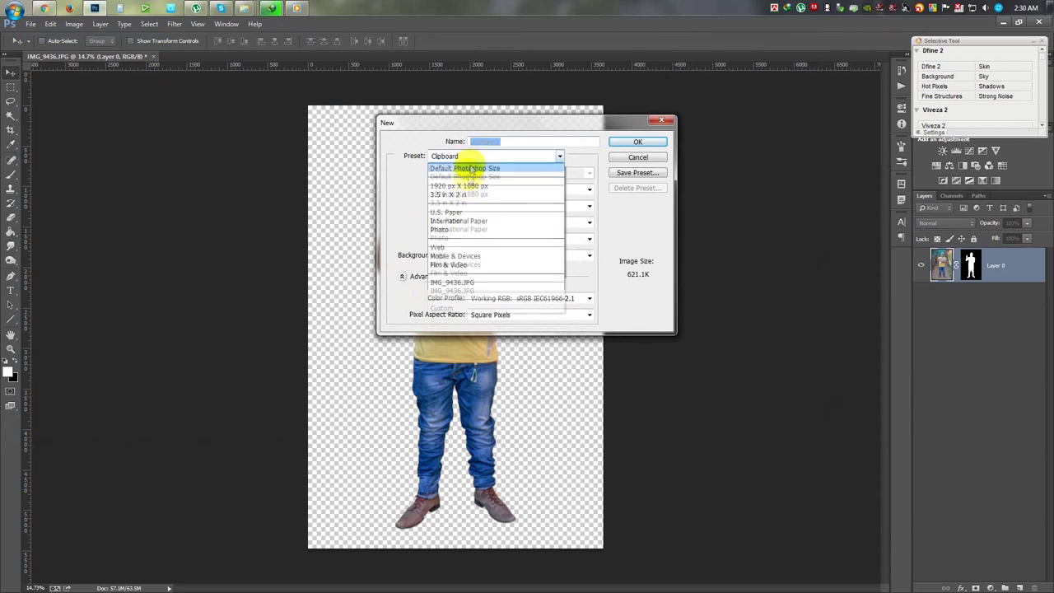
pyautogui.click(470, 134)
pyautogui.doubleClick(481, 189)
pyautogui.press('Tab')
pyautogui.press('Tab')
pyautogui.click(637, 142)
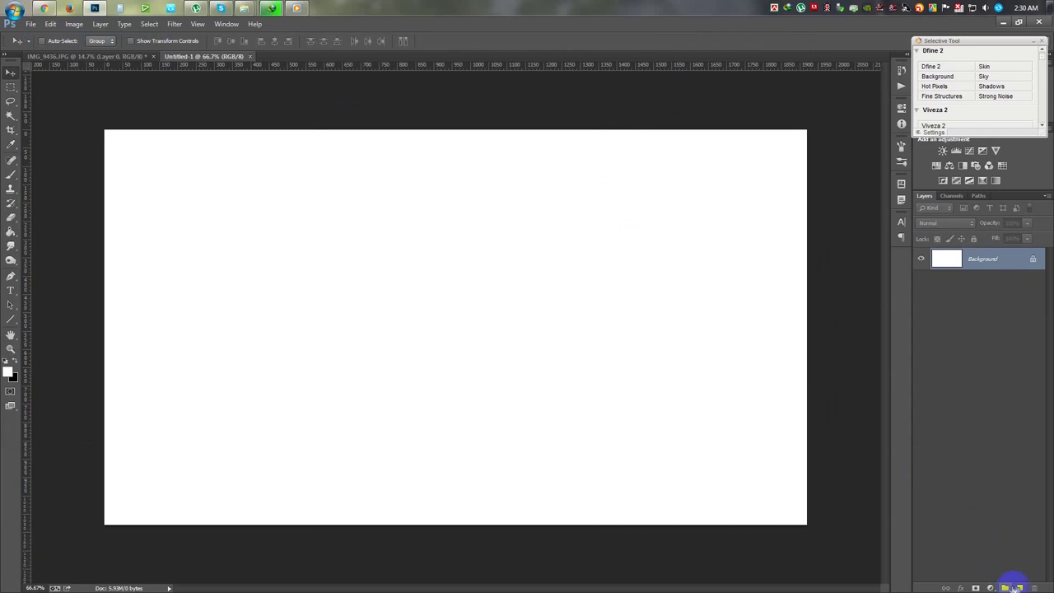
# Add a reversed radial black-to-white Gradient Fill at 397% scale, centre moved upward.
pyautogui.click(991, 587)
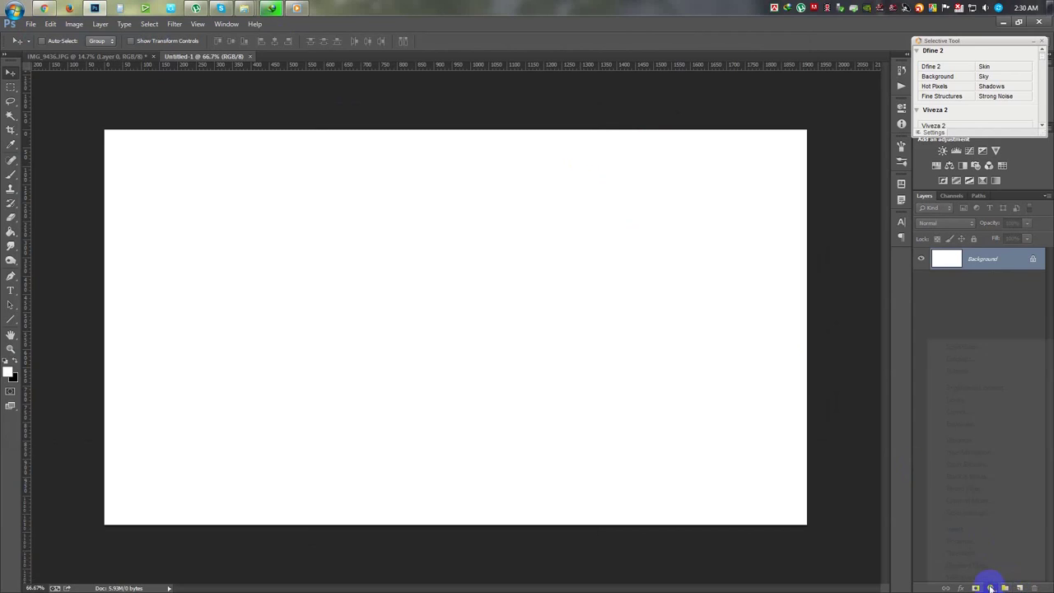
pyautogui.click(965, 360)
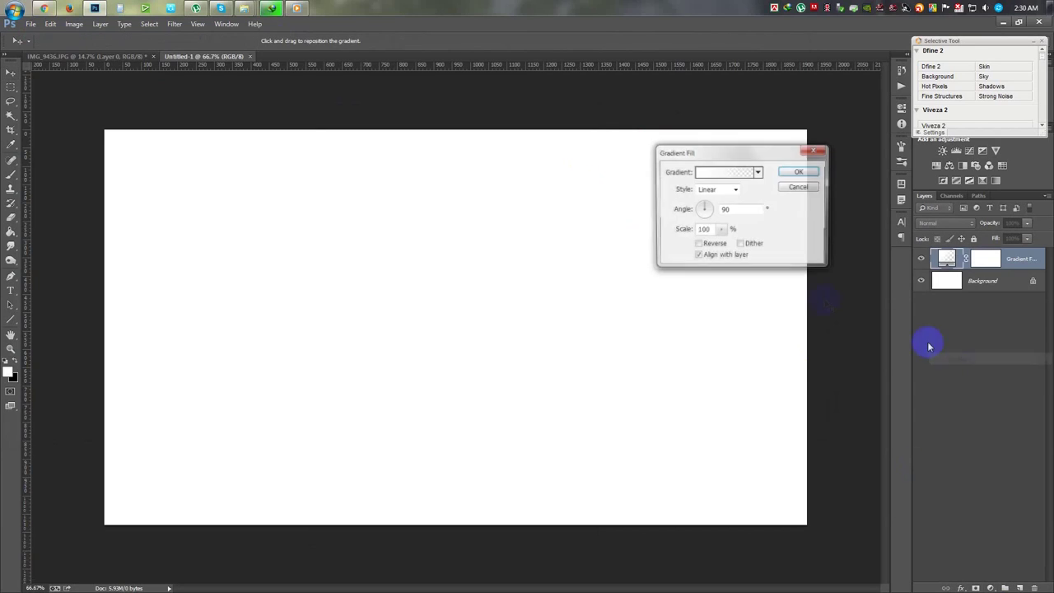
pyautogui.click(758, 171)
pyautogui.click(673, 194)
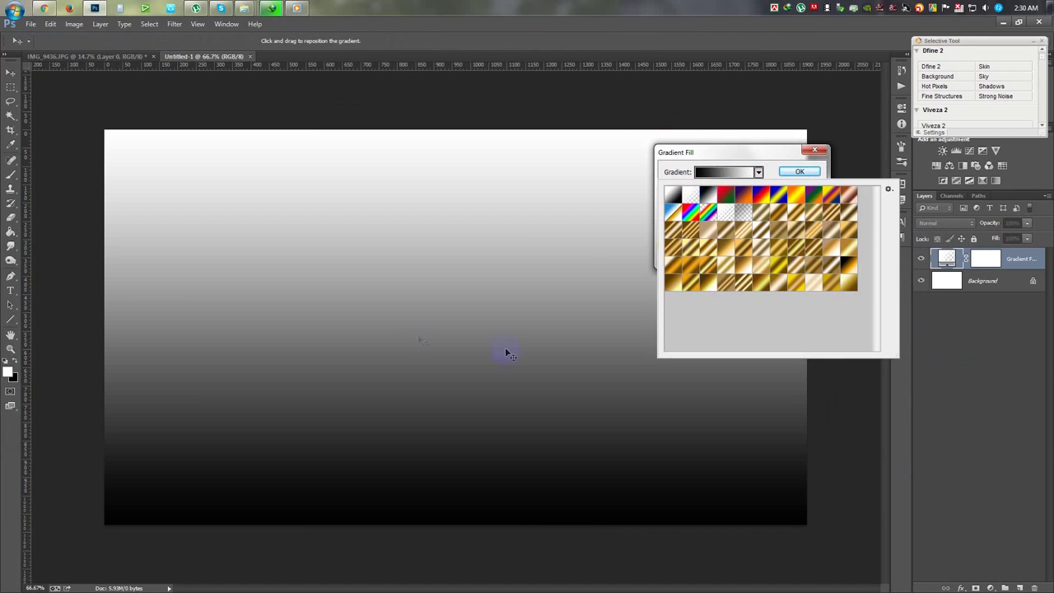
pyautogui.click(724, 163)
pyautogui.click(715, 189)
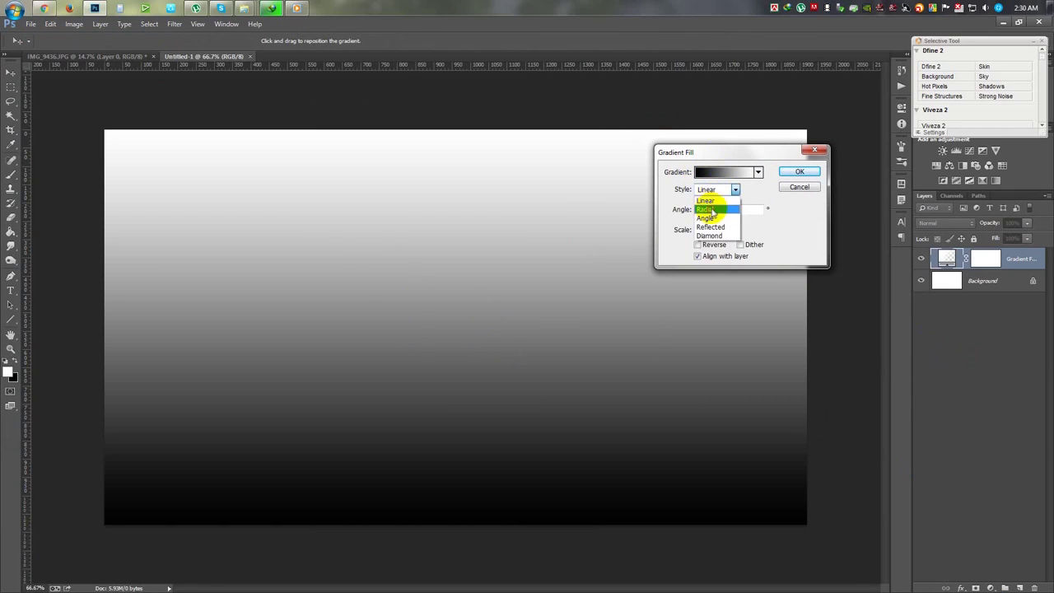
pyautogui.click(700, 204)
pyautogui.click(697, 245)
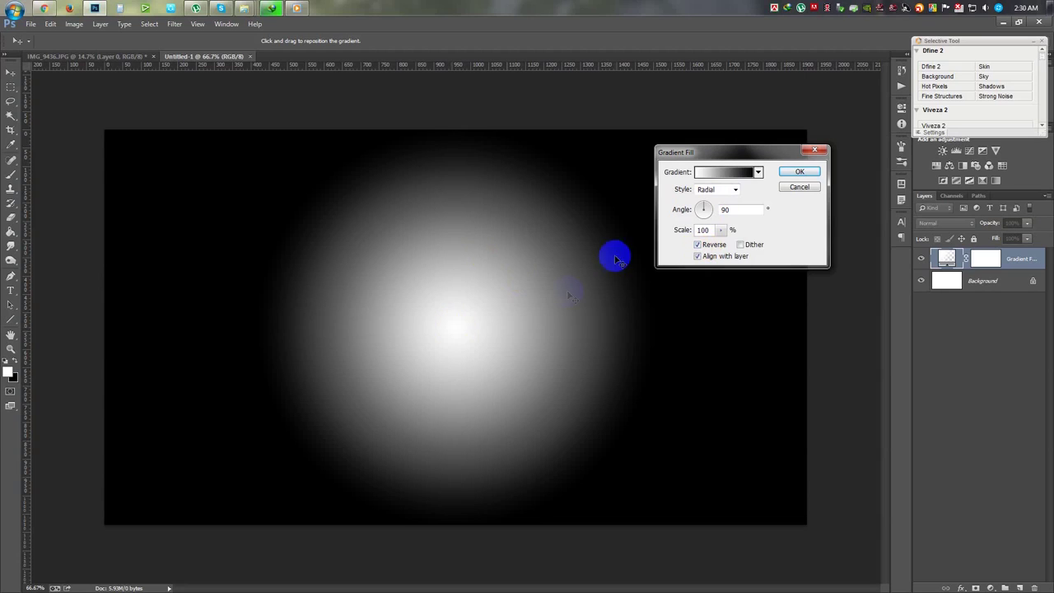
pyautogui.click(722, 234)
pyautogui.moveTo(727, 244); pyautogui.dragTo(738, 246)
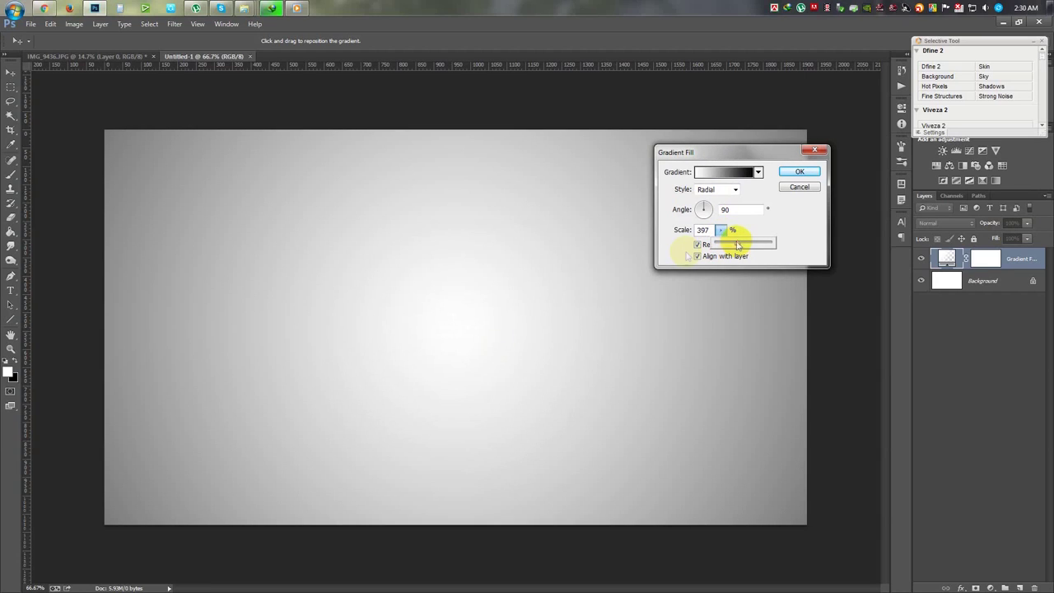
pyautogui.moveTo(447, 382); pyautogui.dragTo(442, 257)
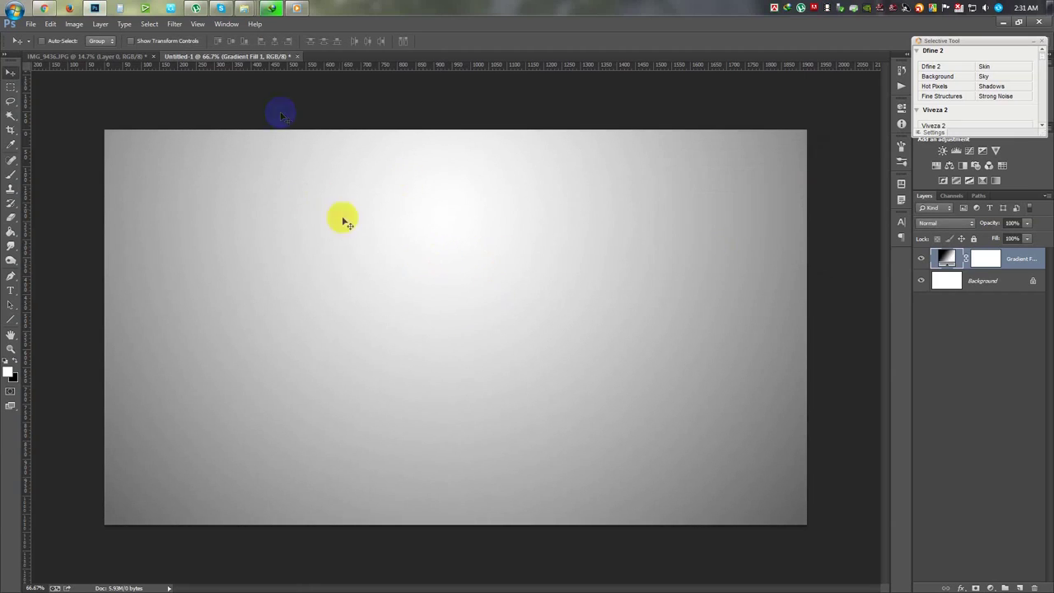
pyautogui.click(116, 56)
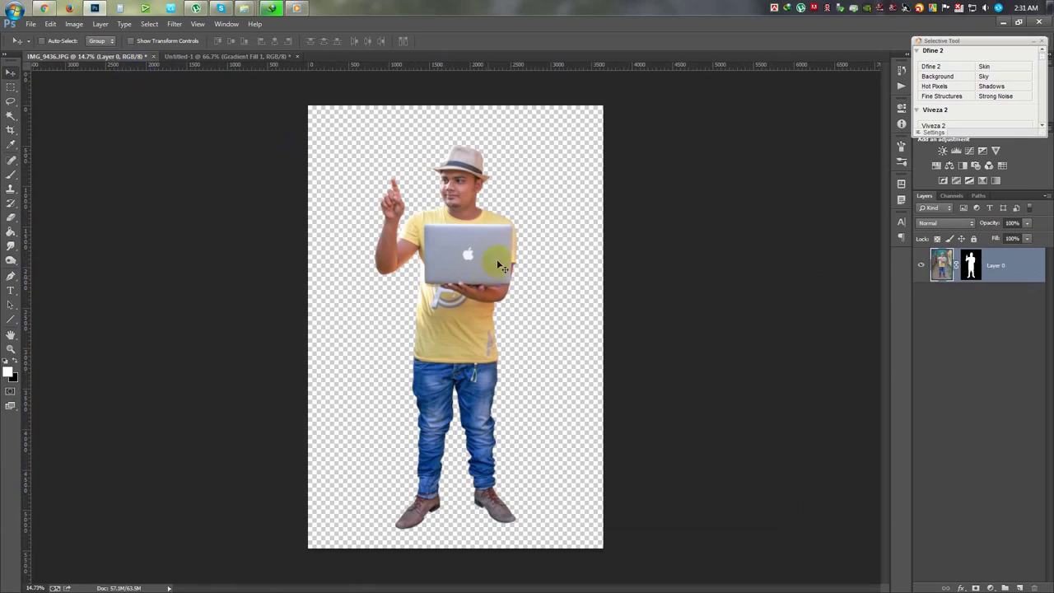
# Convert the cut-out man's layer to a Smart Object and drag it into Untitled-1.
pyautogui.rightClick(1004, 273)
pyautogui.click(949, 261)
pyautogui.moveTo(483, 250)
pyautogui.mouseDown()
pyautogui.moveTo(299, 72)
pyautogui.moveTo(544, 191)
pyautogui.mouseUp()
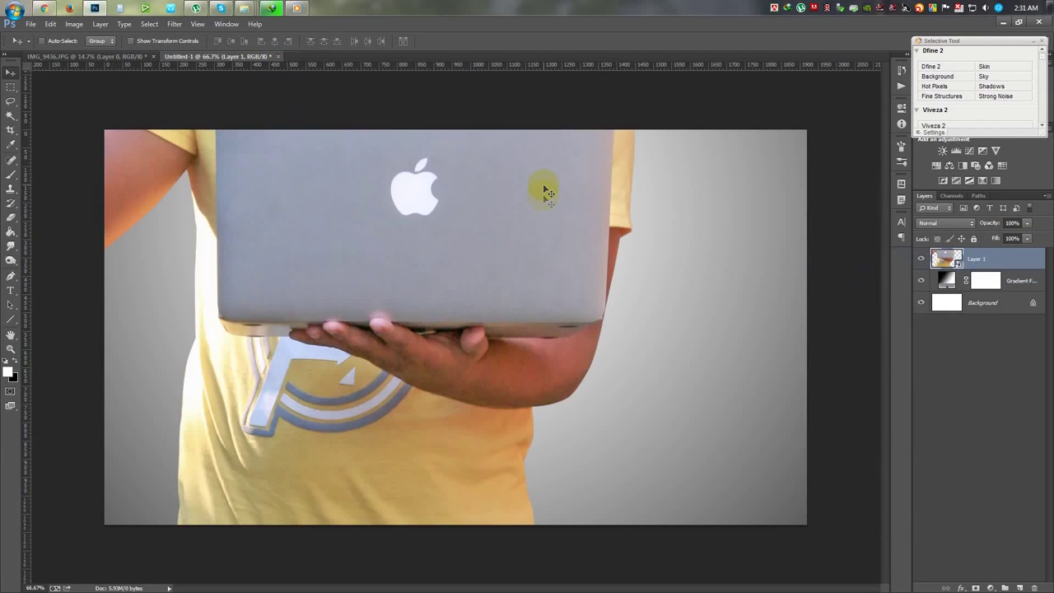
# Scale the man down to about 20% and centre him on the gradient.
pyautogui.hotkey('ctrl', 't')
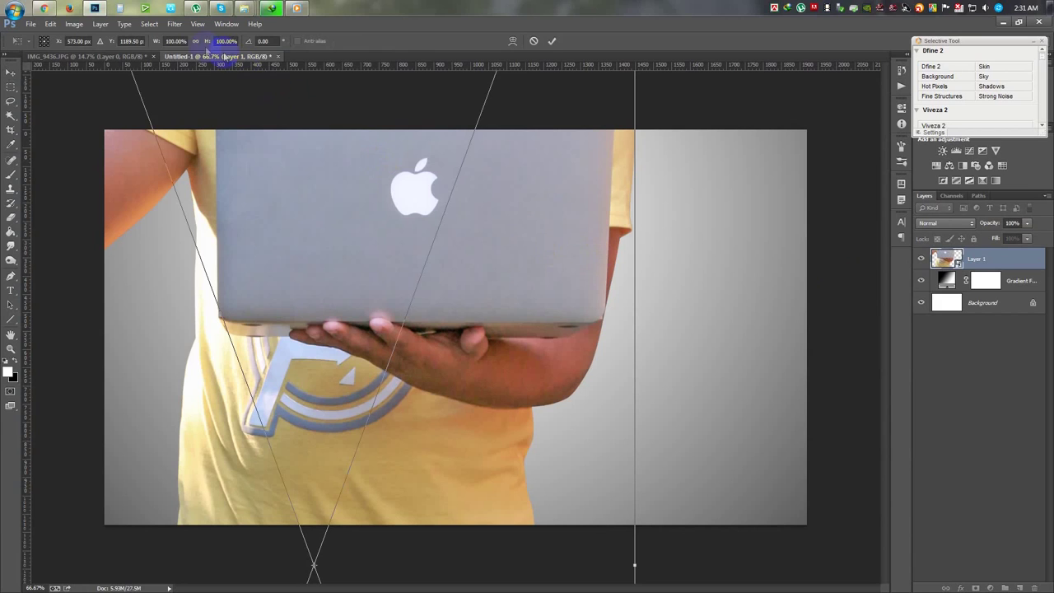
pyautogui.moveTo(159, 48); pyautogui.dragTo(110, 64)
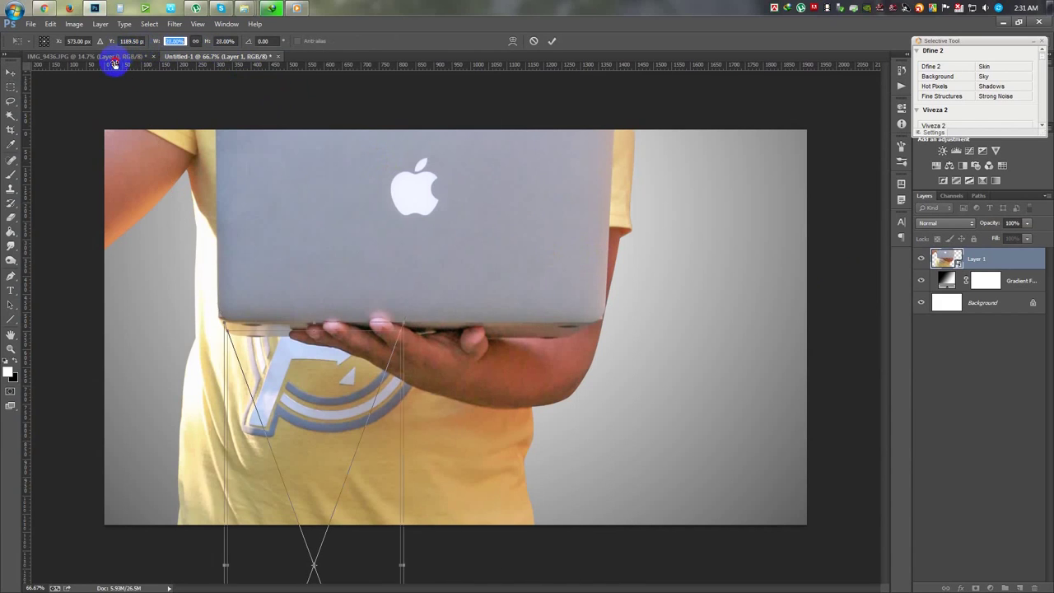
pyautogui.moveTo(335, 405); pyautogui.dragTo(418, 246)
pyautogui.moveTo(483, 168)
pyautogui.mouseDown()
pyautogui.moveTo(450, 218)
pyautogui.moveTo(519, 152)
pyautogui.mouseUp()
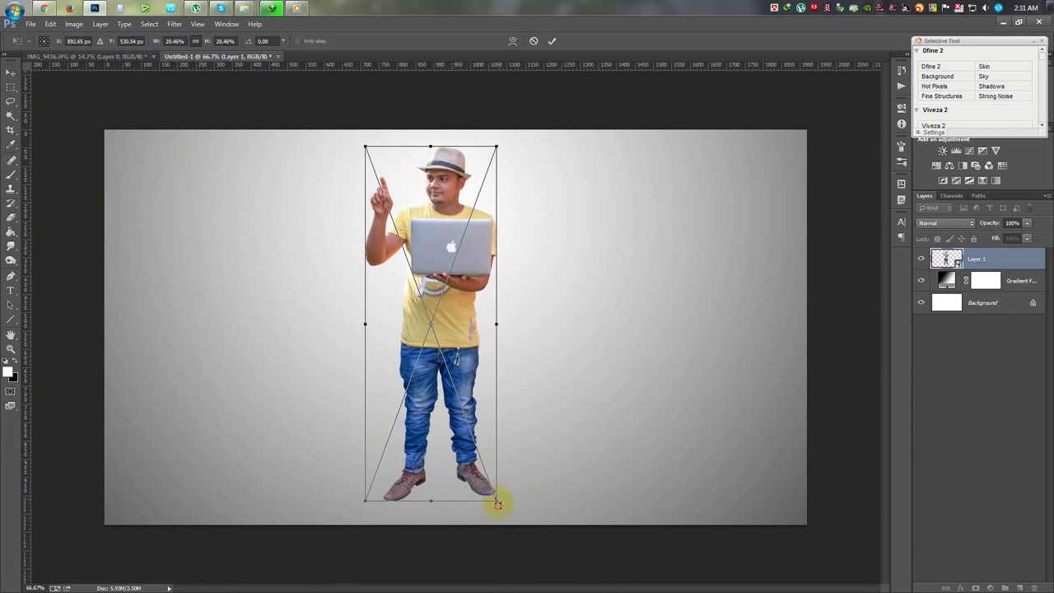
pyautogui.moveTo(497, 499); pyautogui.dragTo(489, 499)
pyautogui.moveTo(469, 453); pyautogui.dragTo(466, 468)
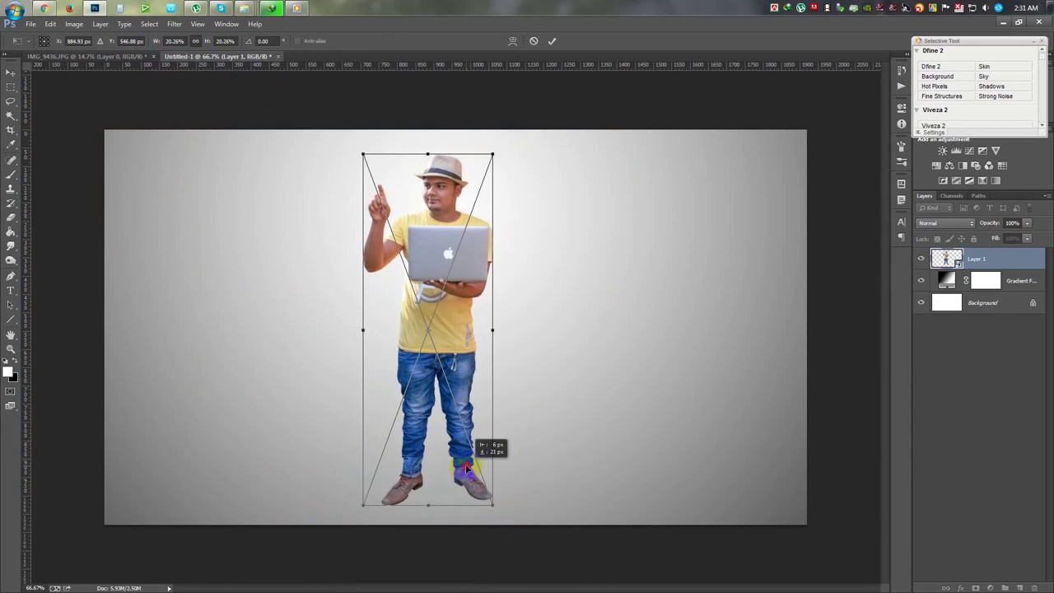
pyautogui.moveTo(491, 155); pyautogui.dragTo(492, 168)
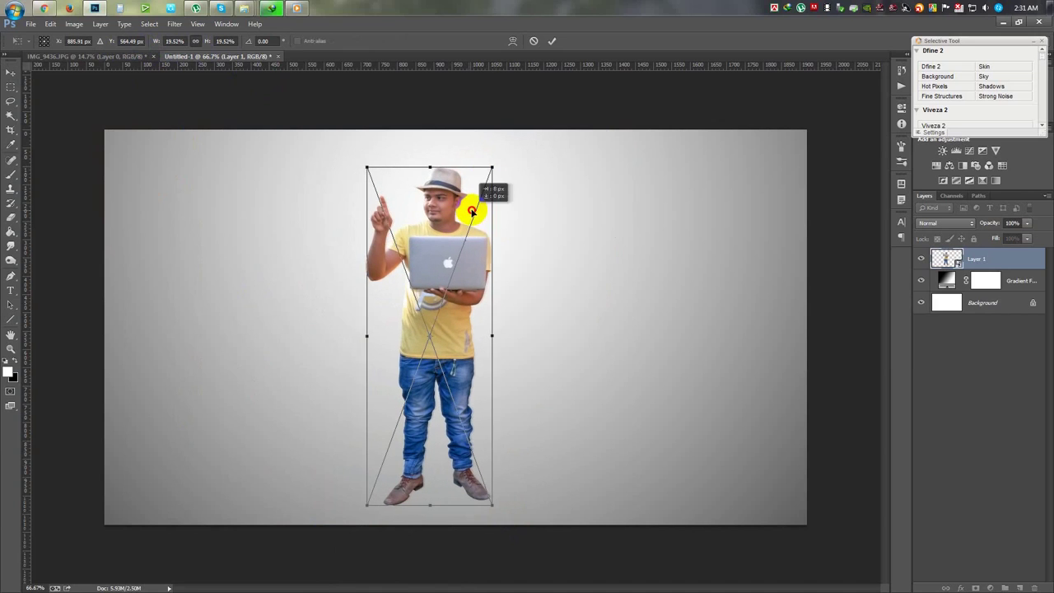
pyautogui.click(550, 41)
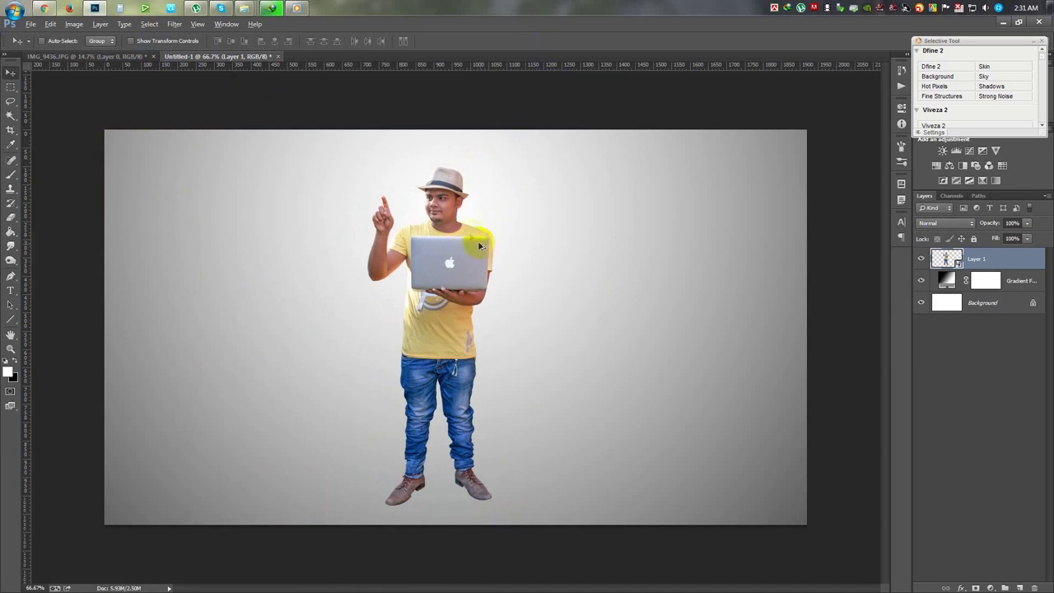
# Try enlarging the man again, then cancel the transform to keep the smaller size.
pyautogui.scroll(3, 480, 246)
pyautogui.scroll(3, 469, 251)
pyautogui.scroll(2, 452, 257)
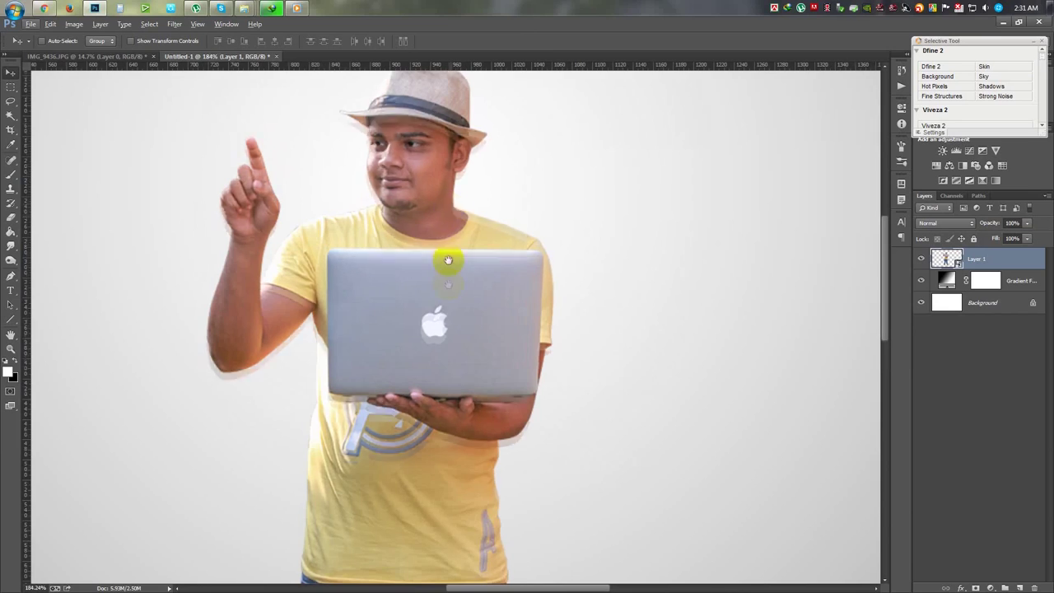
pyautogui.scroll(-2, 443, 282)
pyautogui.scroll(-3, 443, 282)
pyautogui.scroll(-1, 444, 284)
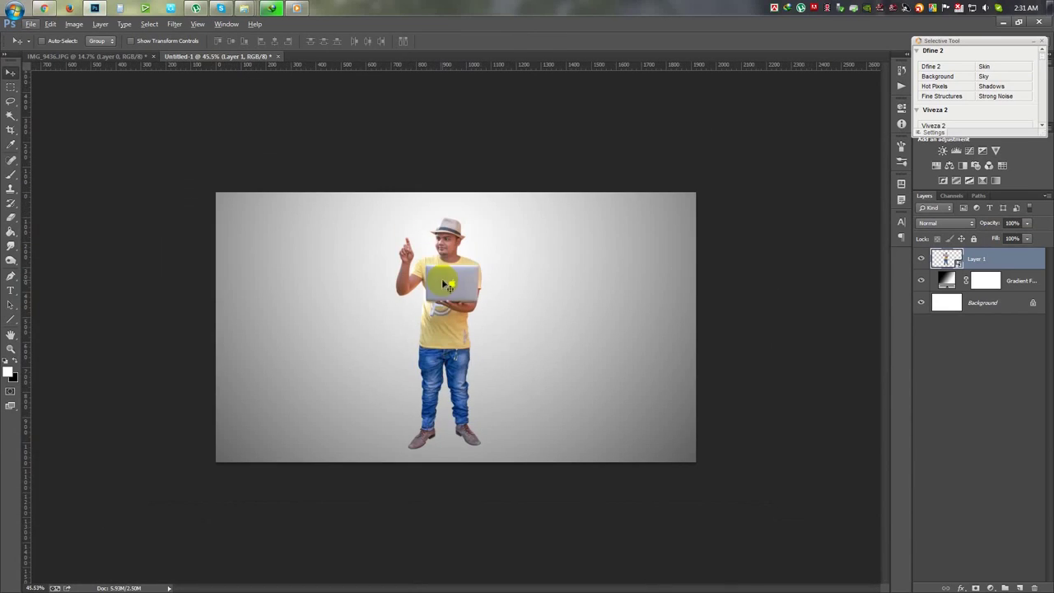
pyautogui.hotkey('ctrl', 't')
pyautogui.moveTo(481, 450); pyautogui.dragTo(545, 545)
pyautogui.moveTo(489, 428); pyautogui.dragTo(473, 428)
pyautogui.click(533, 42)
pyautogui.click(487, 271)
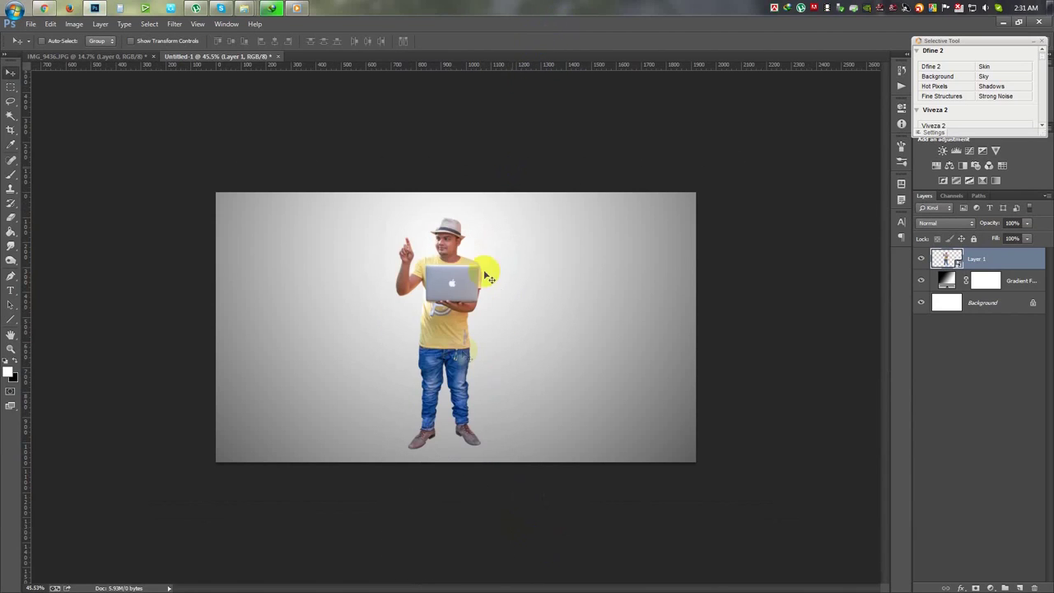
# Zoom in on the shoes and add a new empty layer above the Gradient Fill layer.
pyautogui.scroll(-2, 405, 387)
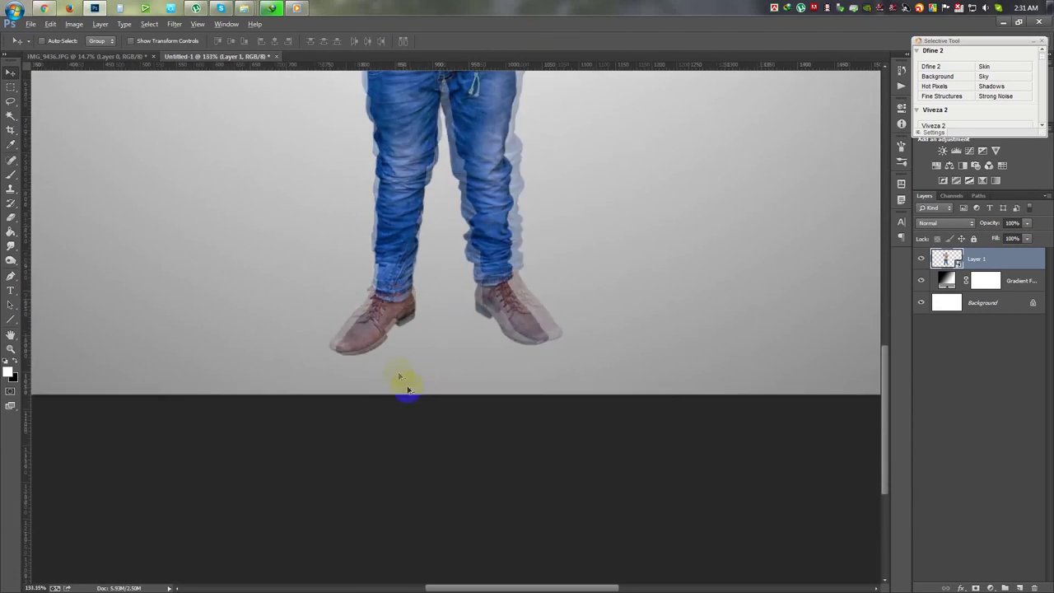
pyautogui.click(405, 387)
pyautogui.click(1009, 280)
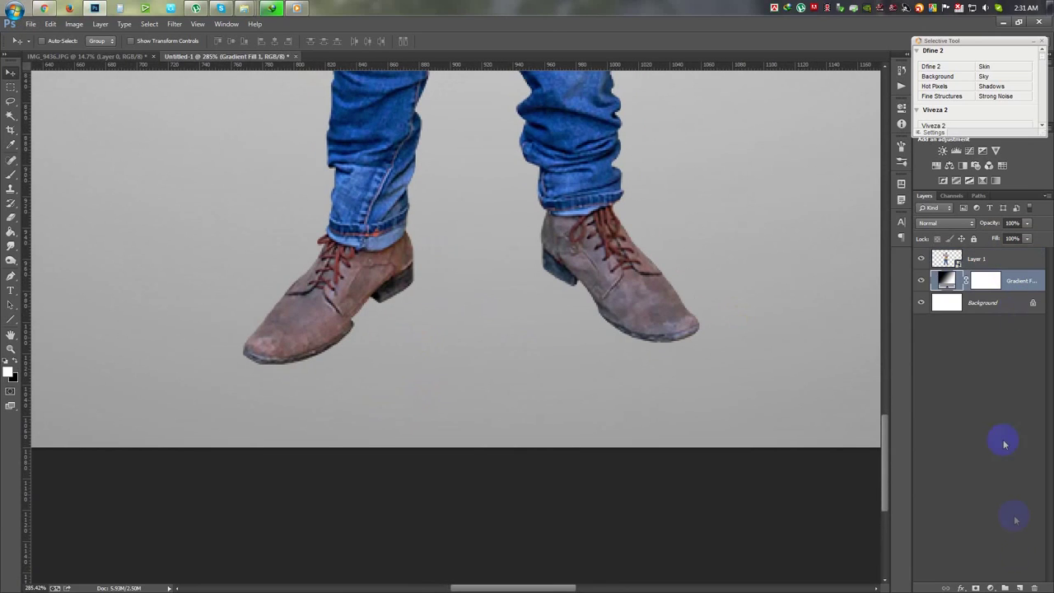
pyautogui.click(1019, 587)
# Paint one soft black dab beside the left shoe with a slightly smaller brush.
pyautogui.click(11, 174)
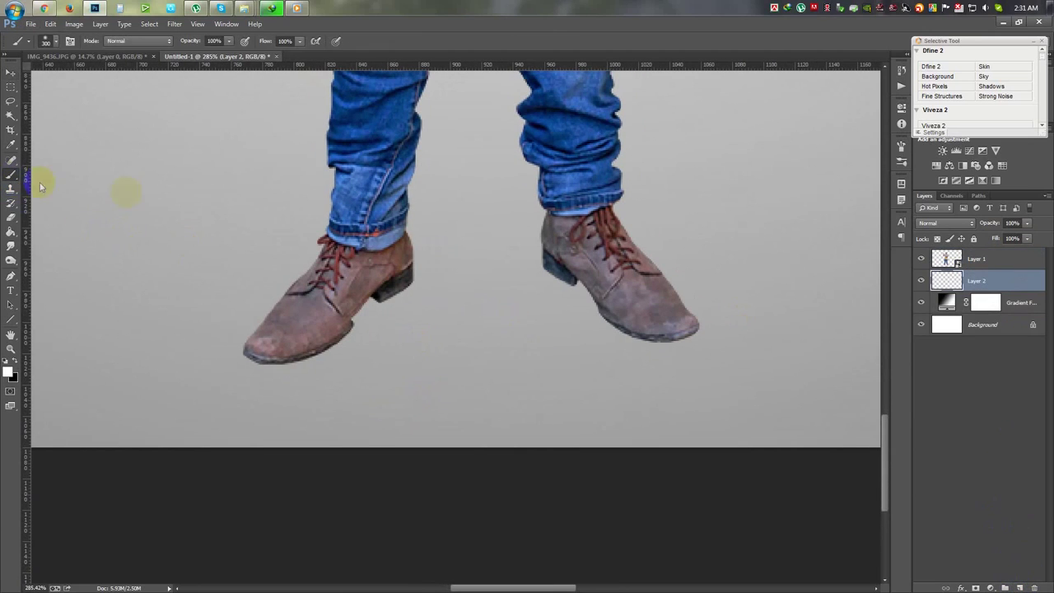
pyautogui.rightClick(172, 182)
pyautogui.moveTo(263, 216); pyautogui.dragTo(242, 215)
pyautogui.click(400, 38)
pyautogui.click(14, 363)
pyautogui.click(199, 253)
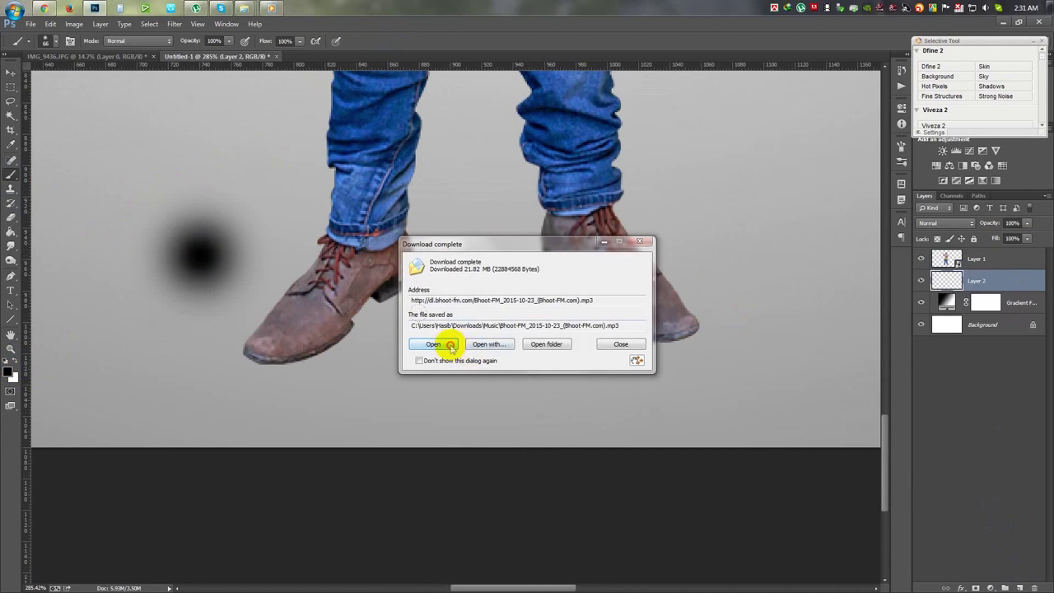
# Dismiss the download notice and media player, then paint a second dab and undo it.
pyautogui.click(437, 344)
pyautogui.click(106, 25)
pyautogui.click(245, 315)
pyautogui.hotkey('ctrl', 'z')
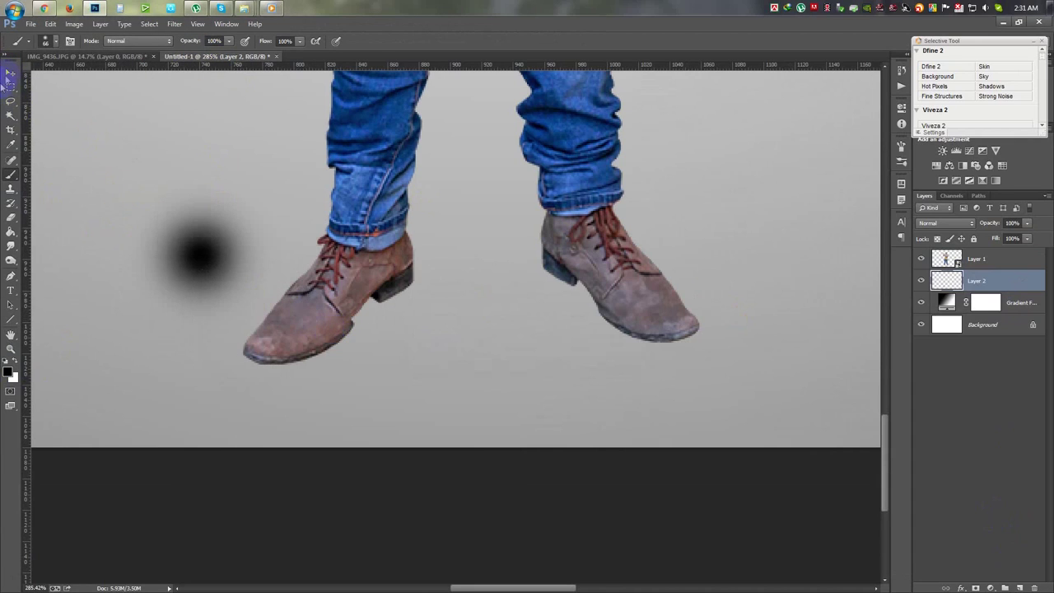
# Move the black dab and squash it flat into a shadow under the left toe.
pyautogui.press('v')
pyautogui.moveTo(265, 283); pyautogui.dragTo(235, 310)
pyautogui.hotkey('ctrl', 't')
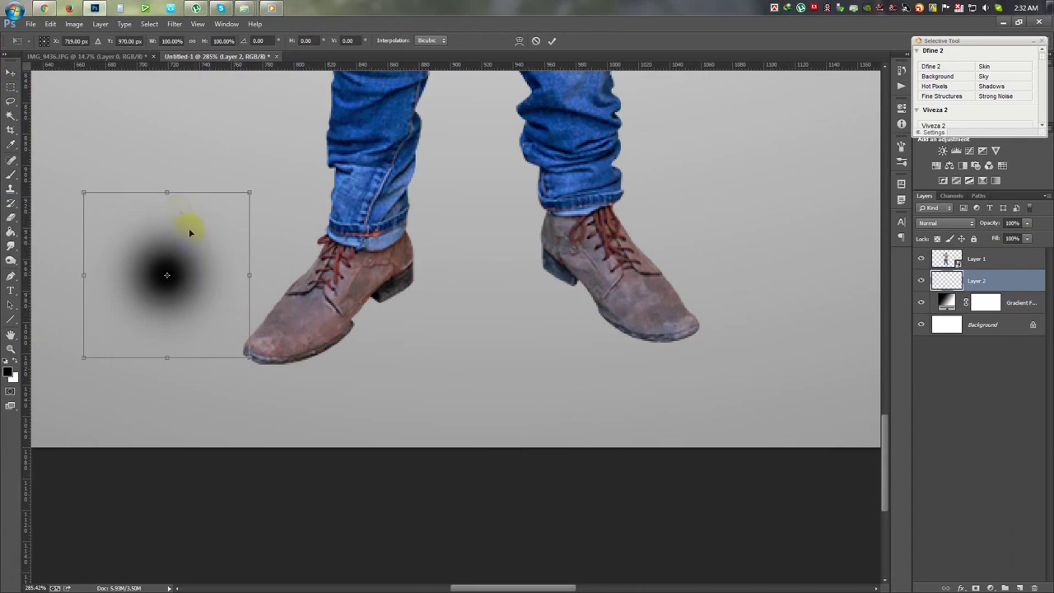
pyautogui.moveTo(168, 192)
pyautogui.mouseDown()
pyautogui.moveTo(168, 314)
pyautogui.moveTo(314, 356)
pyautogui.moveTo(294, 321)
pyautogui.moveTo(301, 346)
pyautogui.mouseUp()
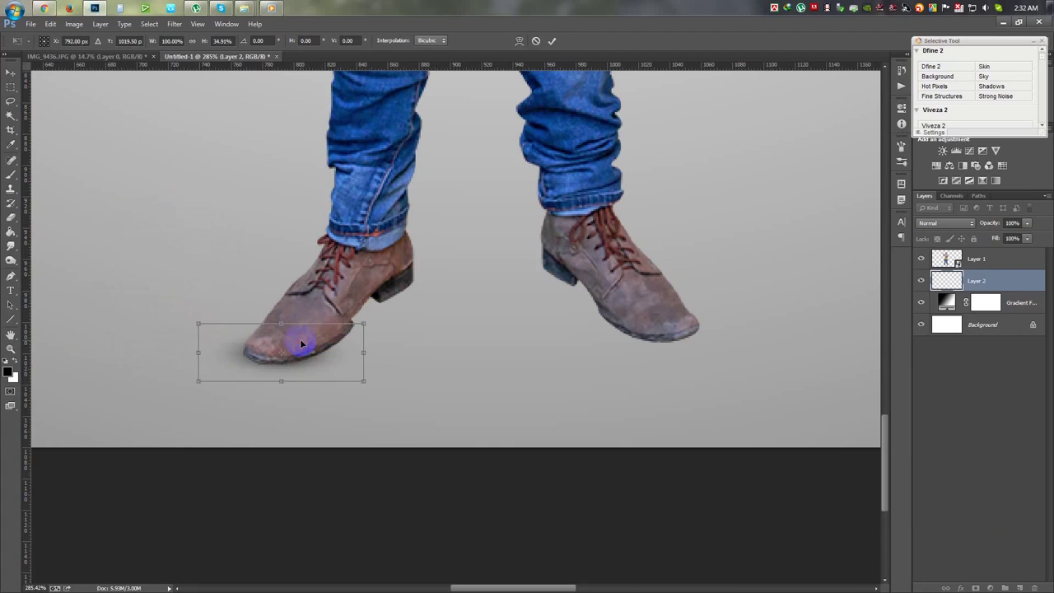
pyautogui.press('Return')
# Alt-drag a copy of the shadow under the right toe, make it taller, and duplicate it again.
pyautogui.moveTo(313, 353)
pyautogui.mouseDown()
pyautogui.moveTo(408, 302)
pyautogui.moveTo(572, 294)
pyautogui.moveTo(692, 337)
pyautogui.moveTo(717, 364)
pyautogui.moveTo(705, 356)
pyautogui.mouseUp()
pyautogui.hotkey('ctrl', 't')
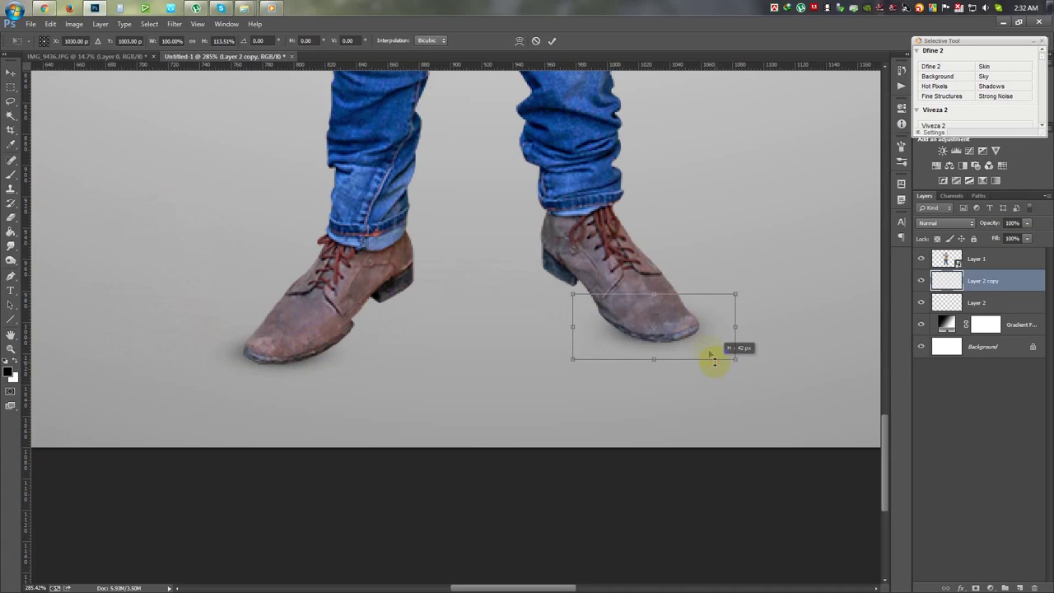
pyautogui.moveTo(652, 294)
pyautogui.mouseDown()
pyautogui.moveTo(652, 284)
pyautogui.moveTo(680, 323)
pyautogui.mouseUp()
pyautogui.press('Return')
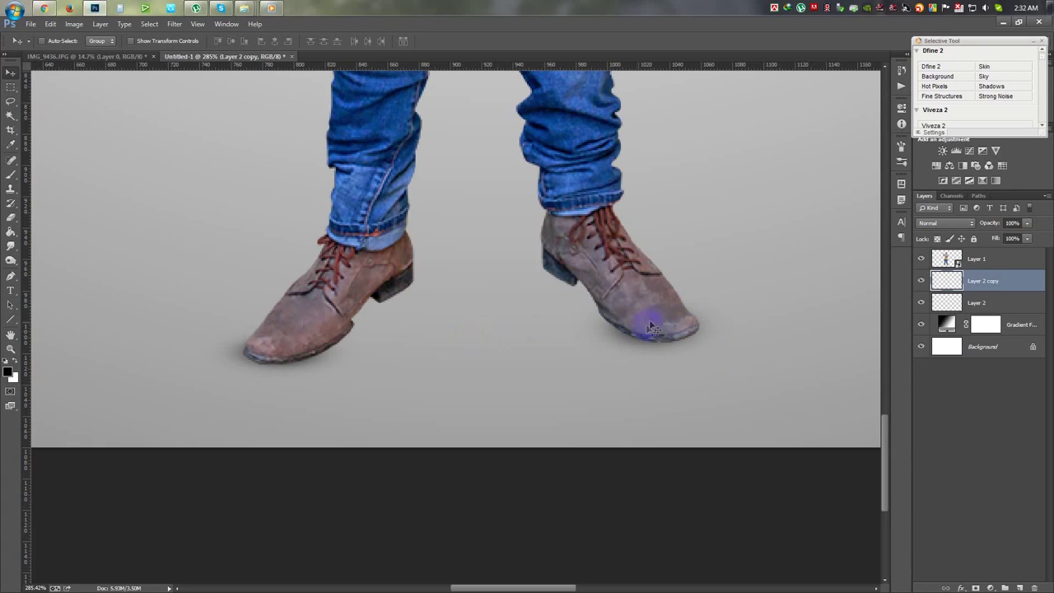
pyautogui.moveTo(680, 339); pyautogui.dragTo(550, 371)
# Skew and rotate the shadow copy into a slanted cast shadow behind the right boot.
pyautogui.hotkey('ctrl', 't')
pyautogui.moveTo(563, 324); pyautogui.dragTo(777, 228)
pyautogui.moveTo(401, 325); pyautogui.dragTo(556, 276)
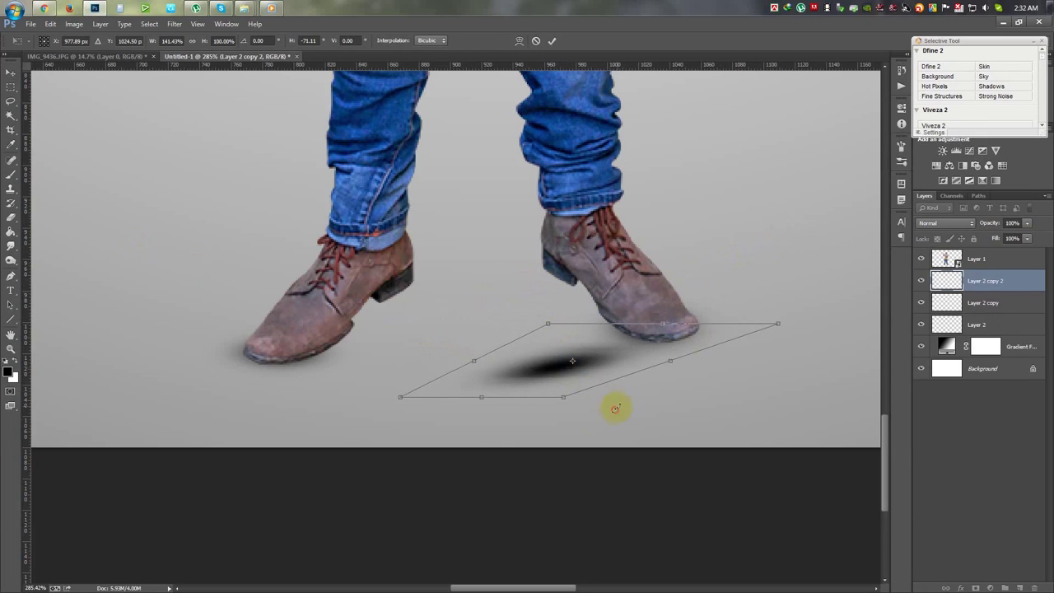
pyautogui.moveTo(617, 405); pyautogui.dragTo(583, 423)
pyautogui.moveTo(576, 365); pyautogui.dragTo(620, 319)
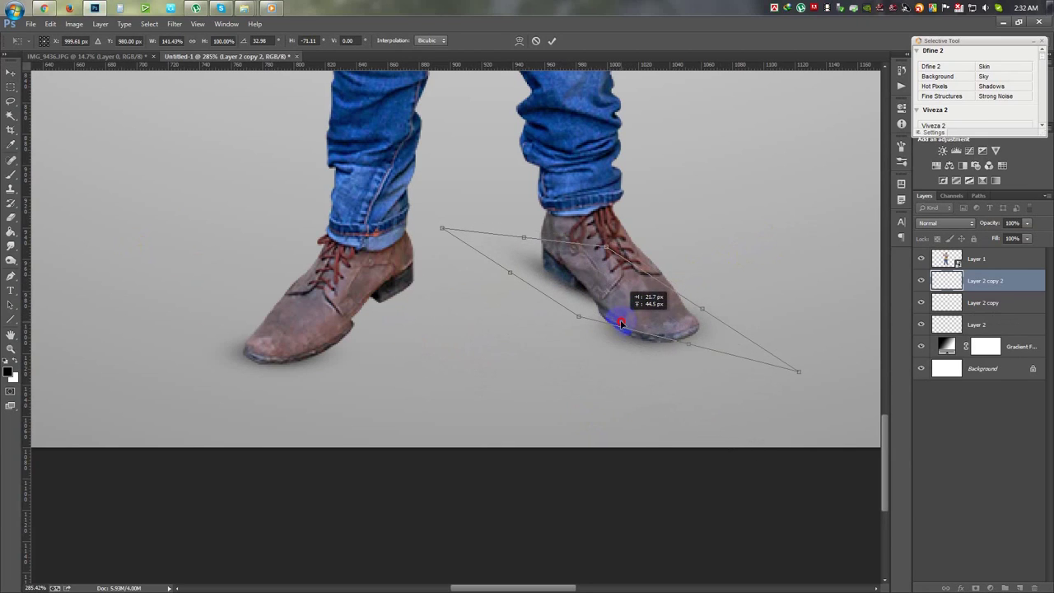
pyautogui.press('Return')
# Duplicate the slanted shadow, flip it horizontally, and place it behind the left shoe.
pyautogui.moveTo(629, 314); pyautogui.dragTo(511, 345)
pyautogui.hotkey('ctrl', 't')
pyautogui.rightClick(511, 345)
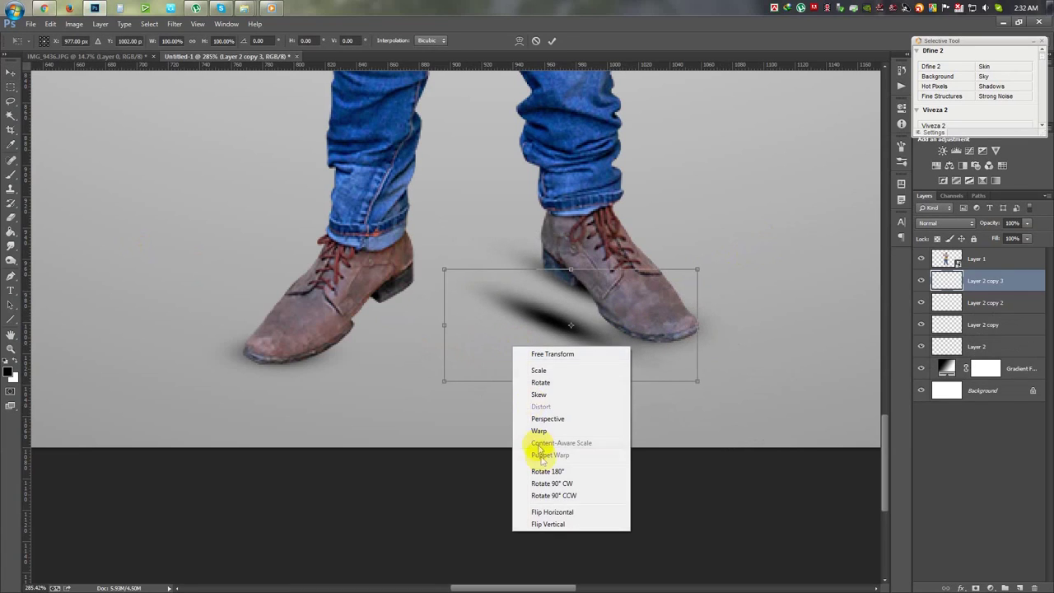
pyautogui.click(551, 511)
pyautogui.moveTo(588, 351)
pyautogui.mouseDown()
pyautogui.moveTo(368, 334)
pyautogui.moveTo(374, 323)
pyautogui.mouseUp()
pyautogui.press('Return')
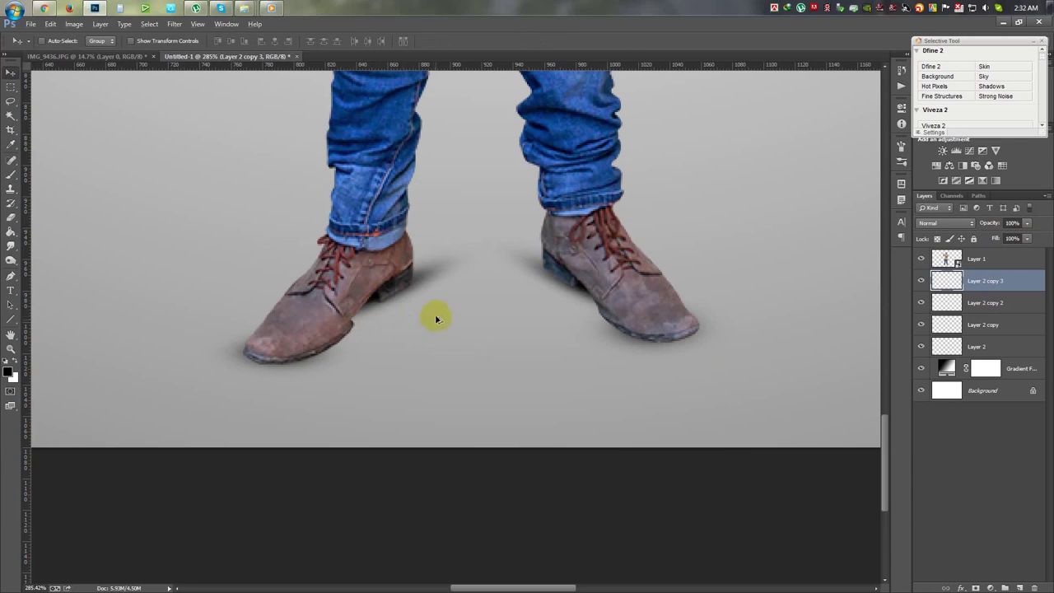
# Add a darker copy behind the left shoe, rotated about -6 degrees, stretched taller and distorted.
pyautogui.moveTo(435, 313); pyautogui.dragTo(432, 363)
pyautogui.hotkey('ctrl', 't')
pyautogui.moveTo(536, 400)
pyautogui.mouseDown()
pyautogui.moveTo(418, 382)
pyautogui.moveTo(365, 346)
pyautogui.mouseUp()
pyautogui.moveTo(496, 367); pyautogui.dragTo(489, 403)
pyautogui.moveTo(348, 370); pyautogui.dragTo(349, 365)
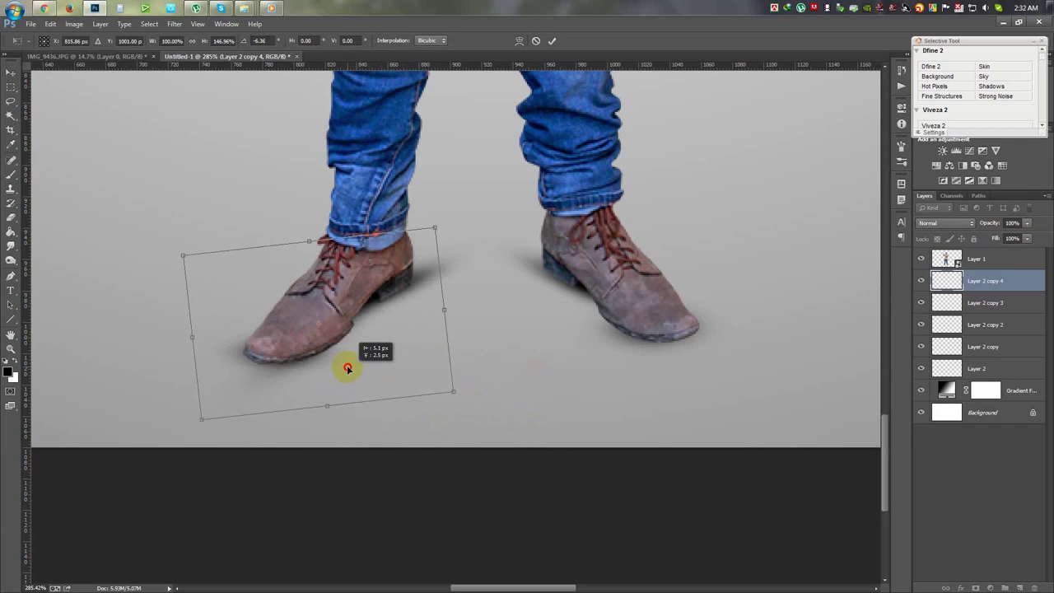
pyautogui.moveTo(453, 396); pyautogui.dragTo(572, 437)
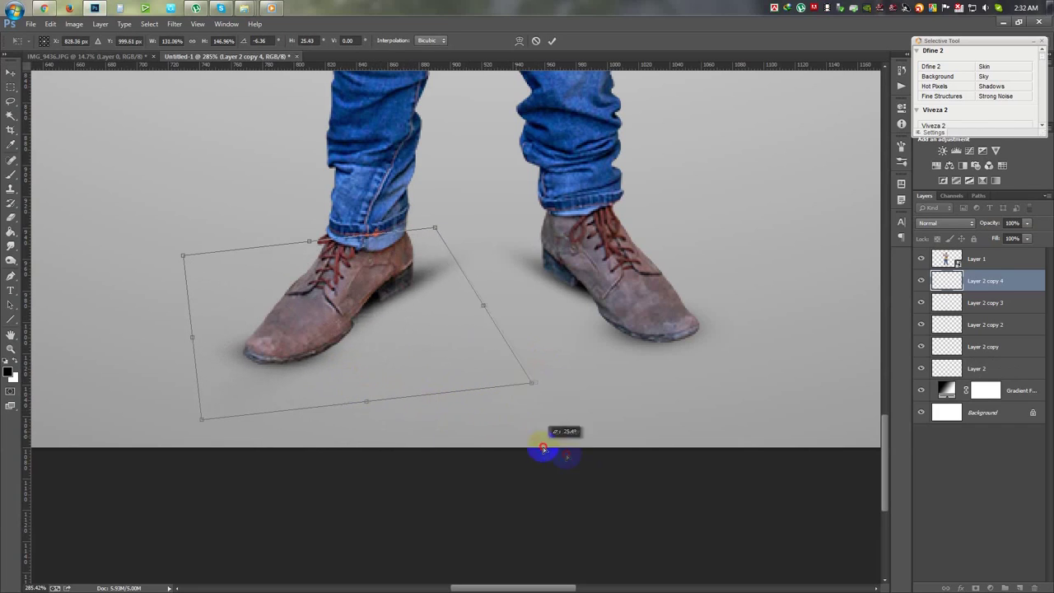
pyautogui.press('Return')
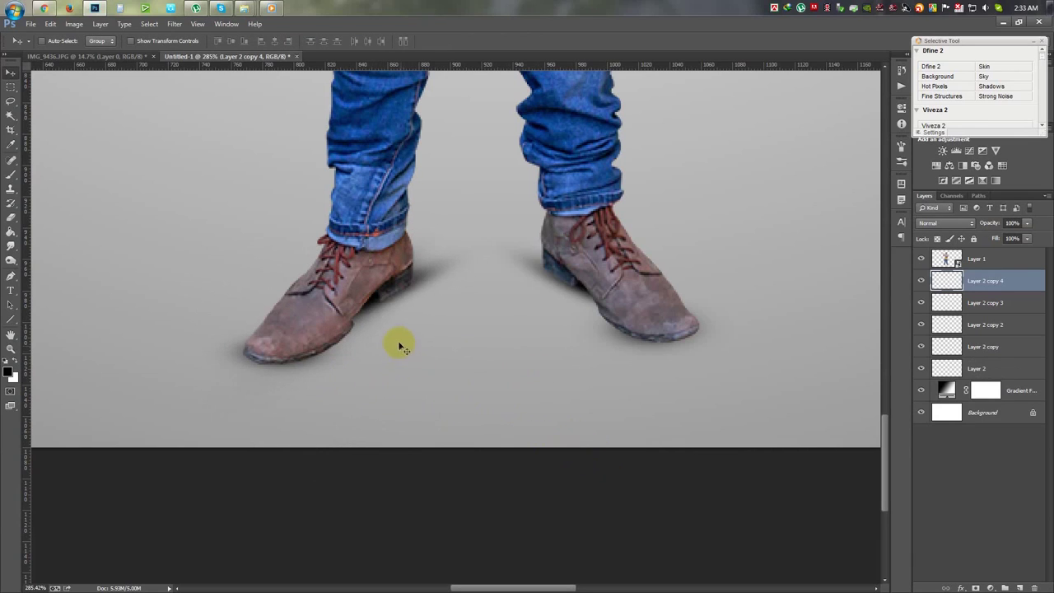
# Add a horizontally flipped copy behind the right shoe, rotated about -5 degrees.
pyautogui.moveTo(399, 347); pyautogui.dragTo(494, 358)
pyautogui.hotkey('ctrl', 't')
pyautogui.rightClick(495, 354)
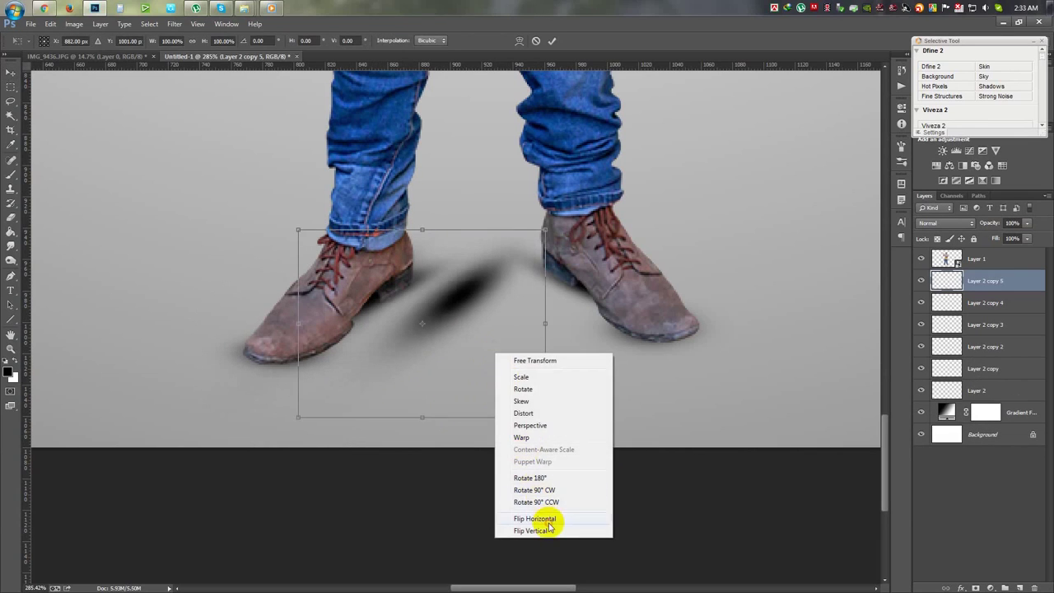
pyautogui.click(549, 520)
pyautogui.moveTo(506, 360); pyautogui.dragTo(717, 355)
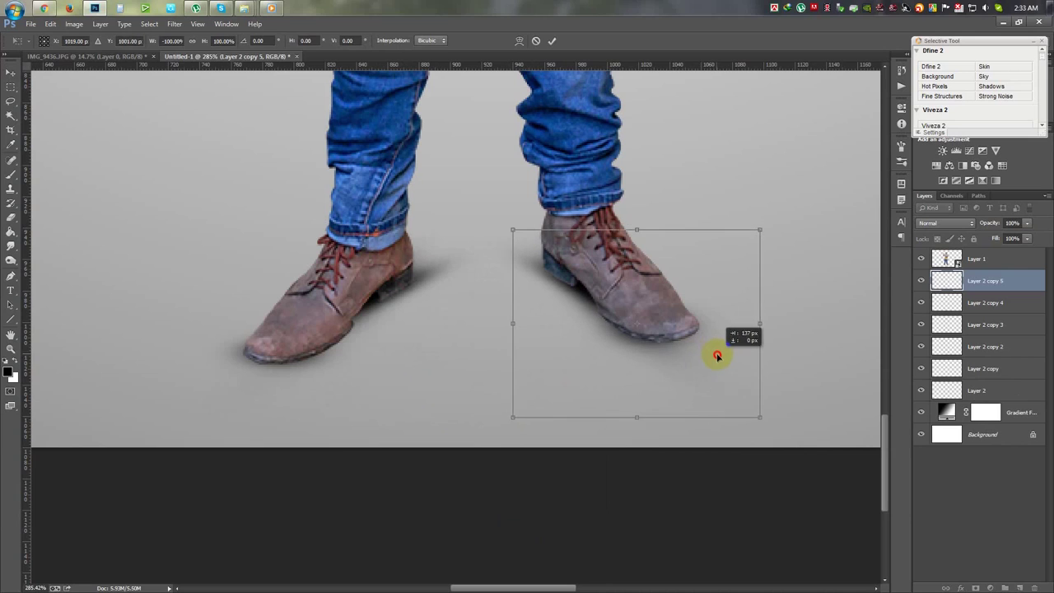
pyautogui.moveTo(788, 372); pyautogui.dragTo(811, 357)
pyautogui.moveTo(687, 345)
pyautogui.mouseDown()
pyautogui.moveTo(671, 332)
pyautogui.moveTo(680, 334)
pyautogui.mouseUp()
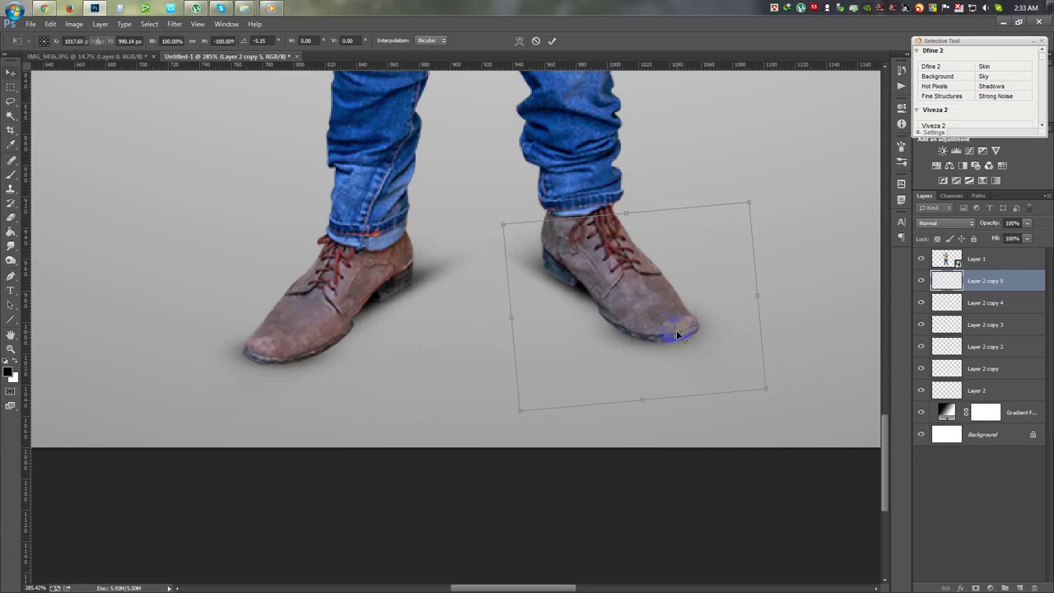
pyautogui.press('Return')
pyautogui.scroll(-2, 494, 376)
pyautogui.scroll(-3, 494, 377)
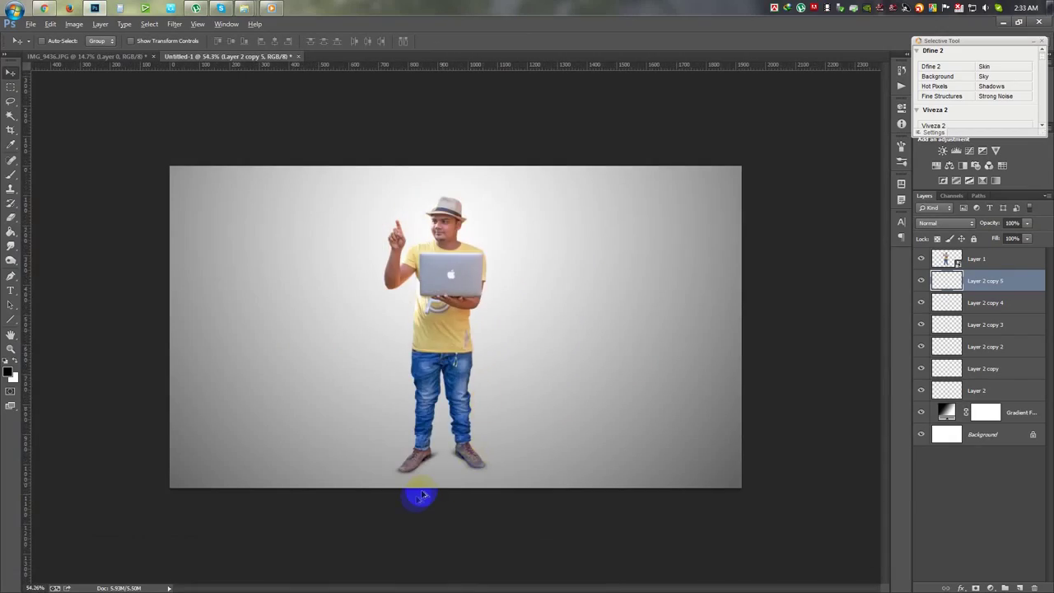
# Merge Layer 2 through Layer 2 copy 5 into one shadow layer with Ctrl+E.
pyautogui.scroll(3, 415, 494)
pyautogui.scroll(2, 412, 496)
pyautogui.scroll(2, 424, 494)
pyautogui.scroll(2, 461, 411)
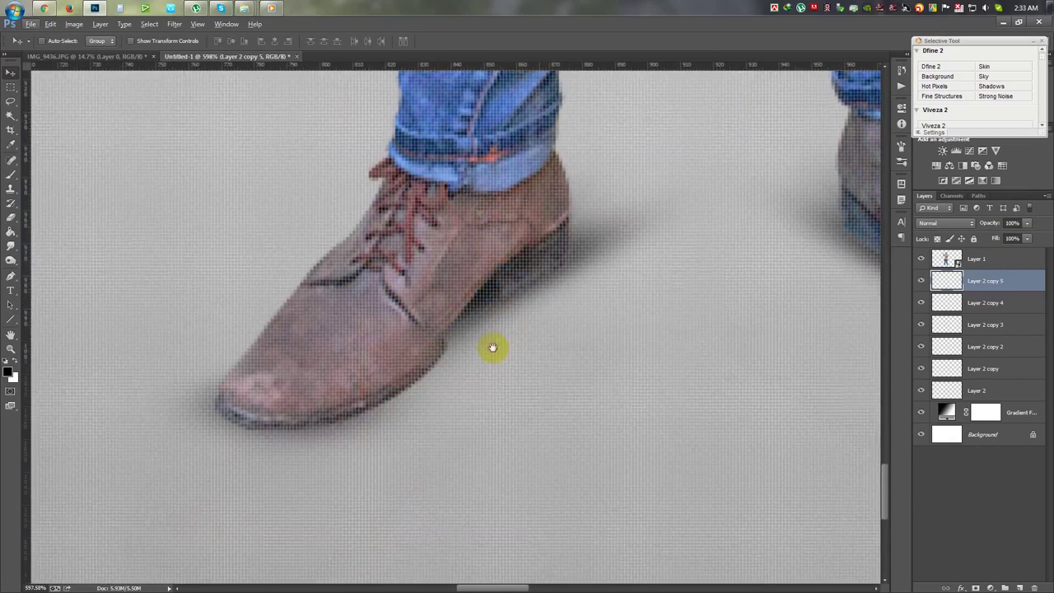
pyautogui.scroll(-3, 492, 347)
pyautogui.scroll(-1, 489, 355)
pyautogui.keyDown('shift'); pyautogui.click(1007, 390); pyautogui.keyUp('shift')
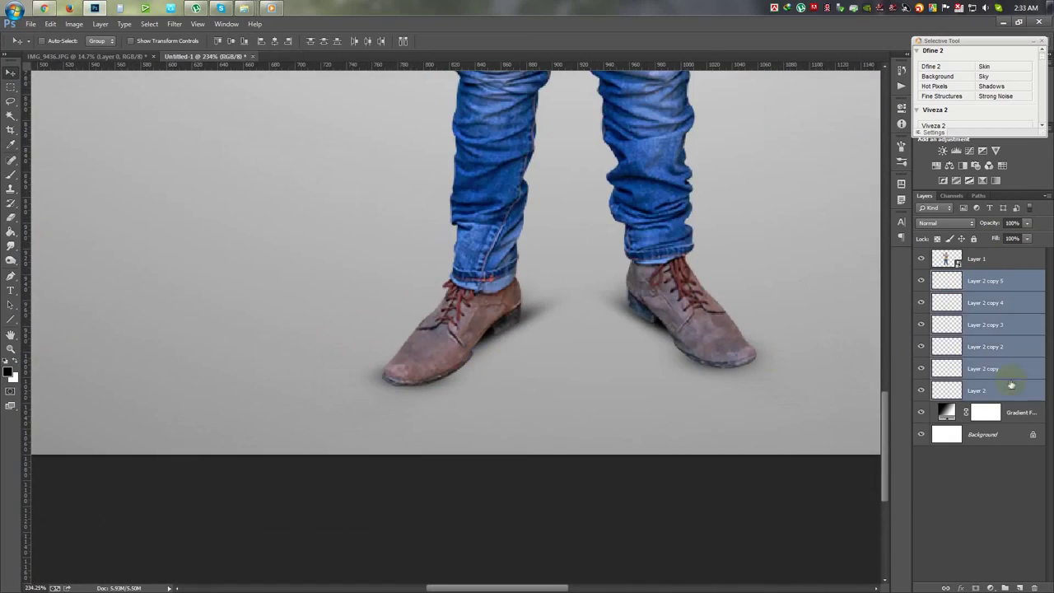
pyautogui.hotkey('ctrl', 'e')
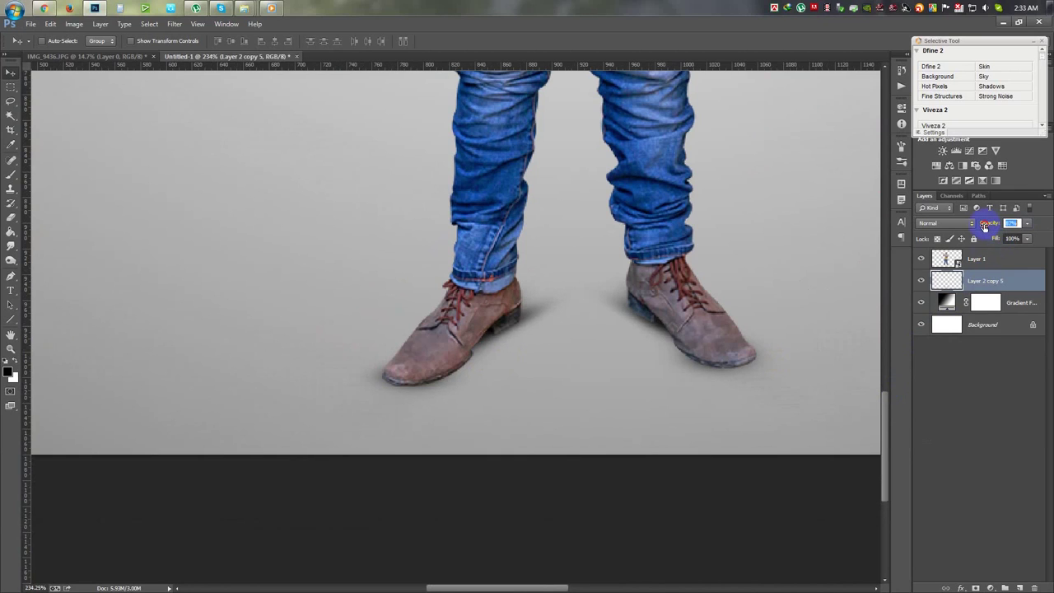
# Add a new layer with a soft brush shadow under the shoes at 86% opacity.
pyautogui.click(1021, 586)
pyautogui.scroll(2, 558, 389)
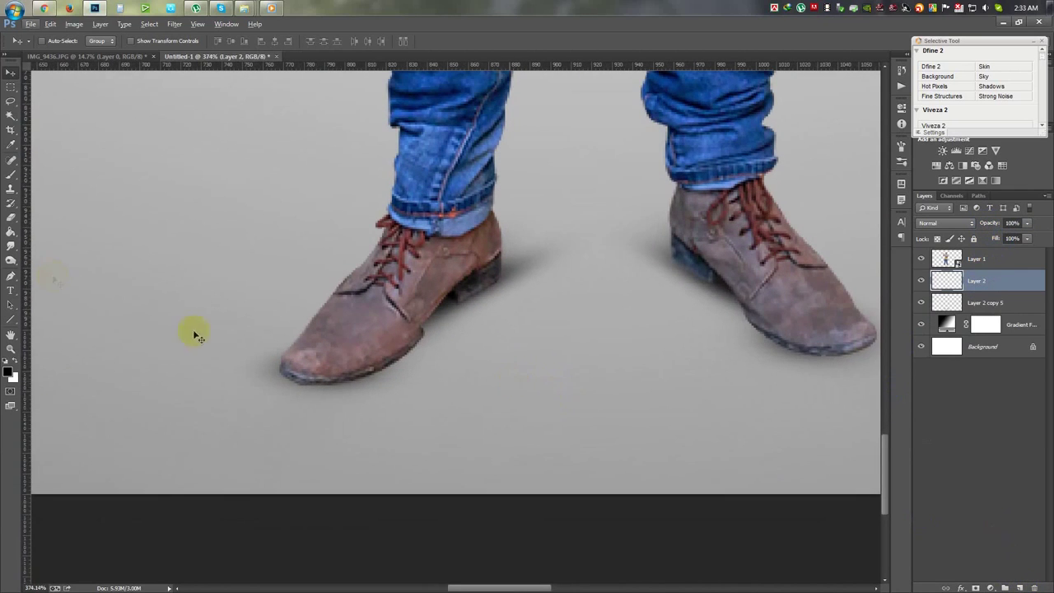
pyautogui.click(14, 177)
pyautogui.rightClick(325, 325)
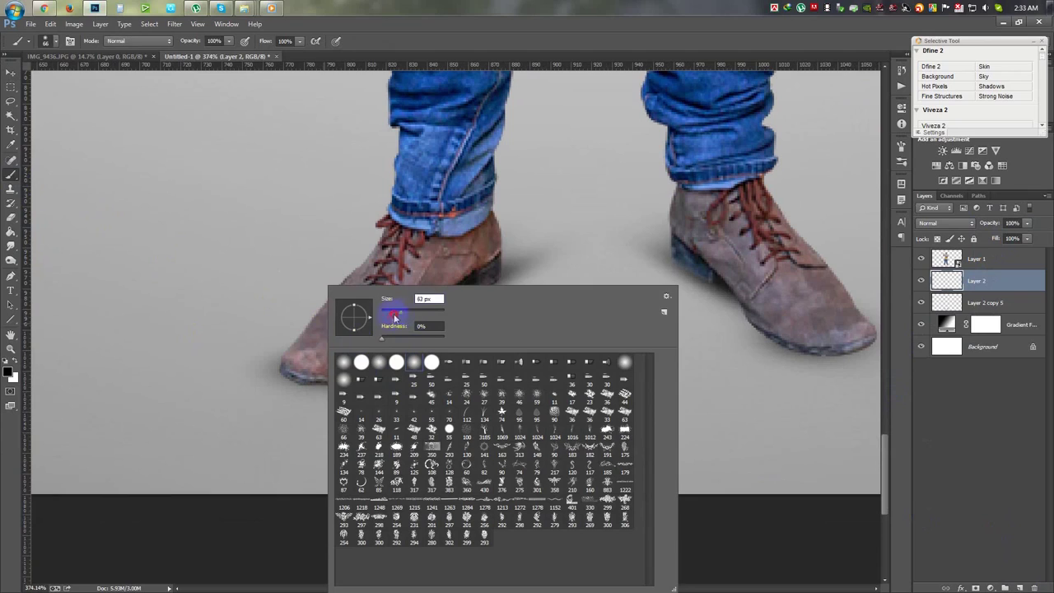
pyautogui.click(422, 37)
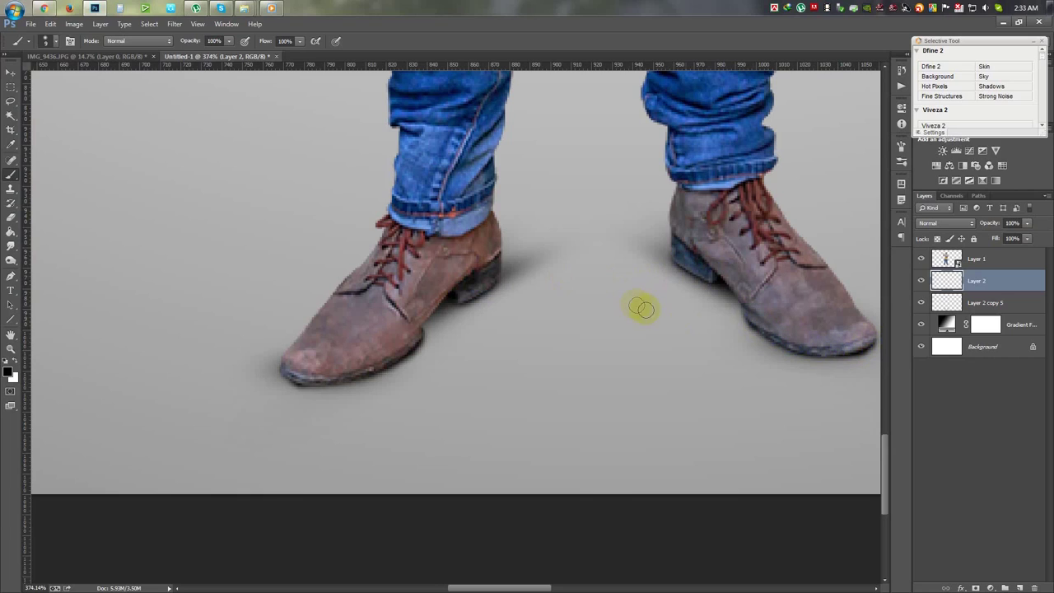
pyautogui.click(110, 129)
pyautogui.click(10, 72)
# Add another empty layer for the ground shadow.
pyautogui.scroll(-5, 448, 303)
pyautogui.scroll(-3, 447, 303)
pyautogui.scroll(-2, 448, 303)
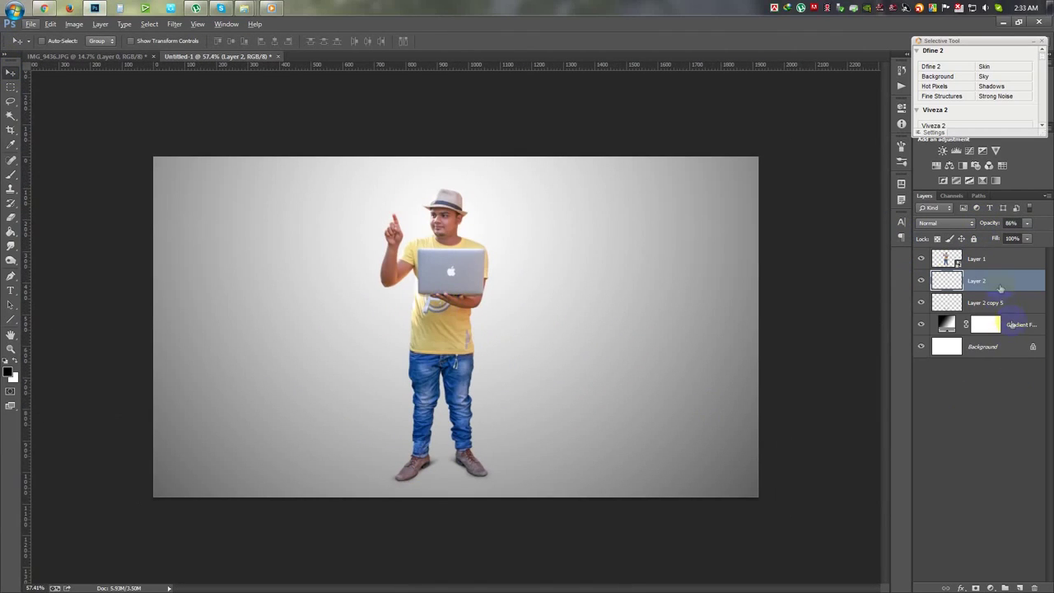
pyautogui.click(1021, 586)
# Paint a soft black dot on the new layer.
pyautogui.click(11, 174)
pyautogui.rightClick(248, 297)
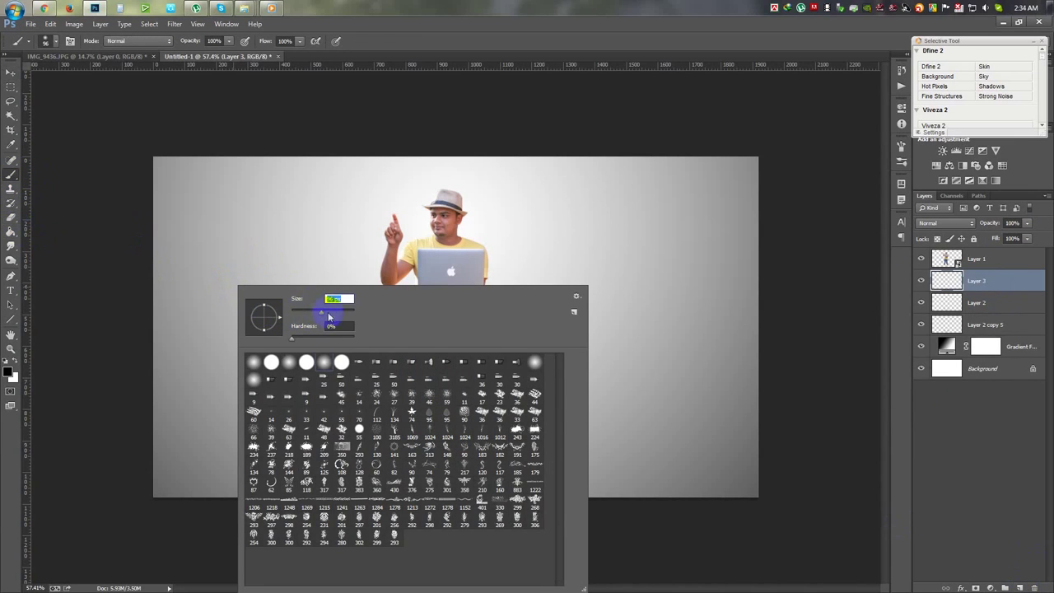
pyautogui.click(303, 257)
# Perspective-stretch the dot into a wide flat shadow under the man's feet and enter opacity 30.
pyautogui.hotkey('ctrl', 't')
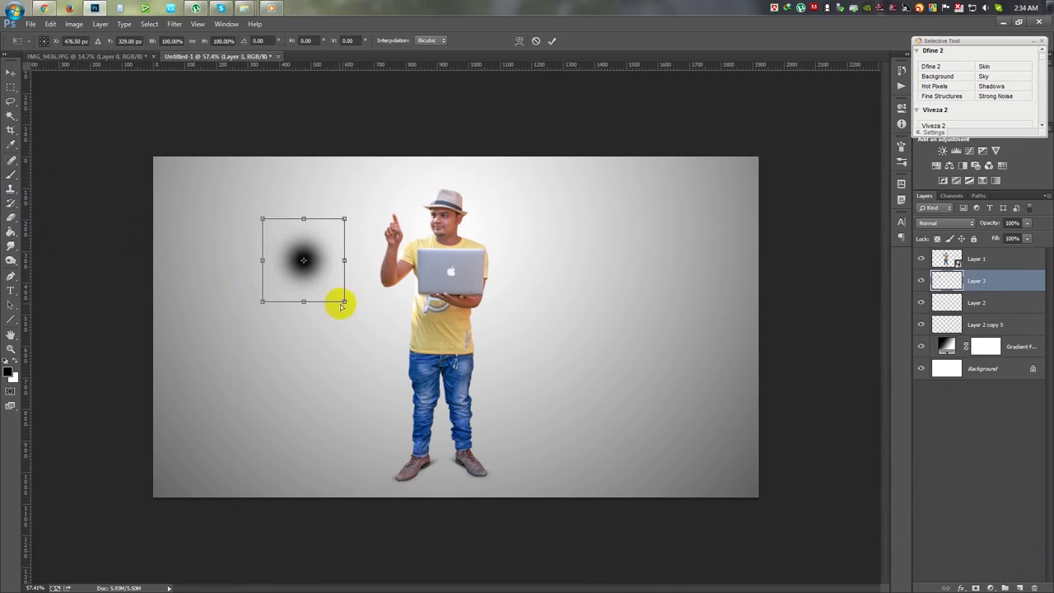
pyautogui.rightClick(343, 301)
pyautogui.click(378, 375)
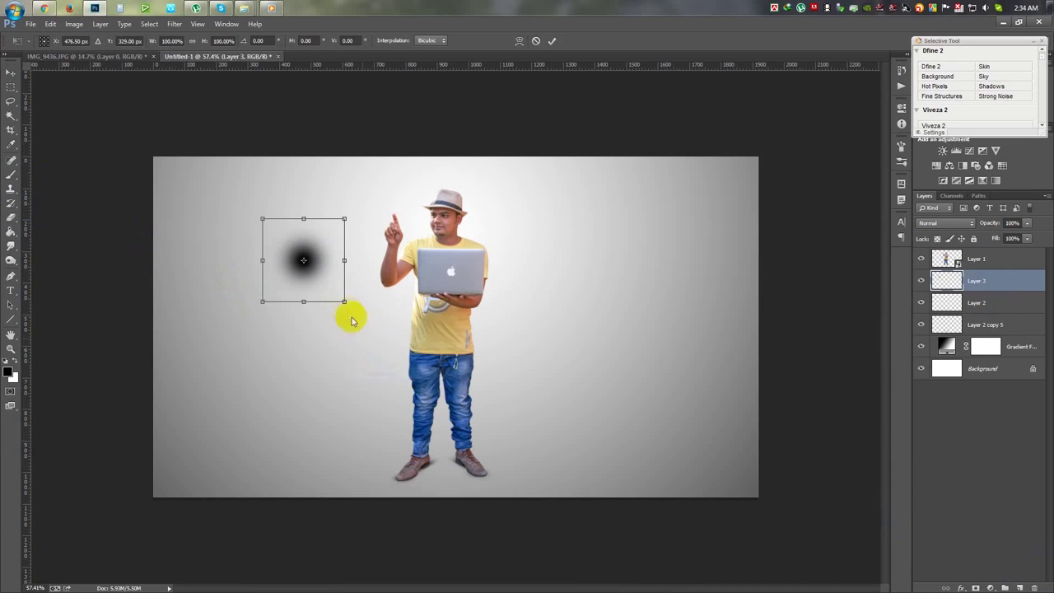
pyautogui.moveTo(343, 301); pyautogui.dragTo(627, 226)
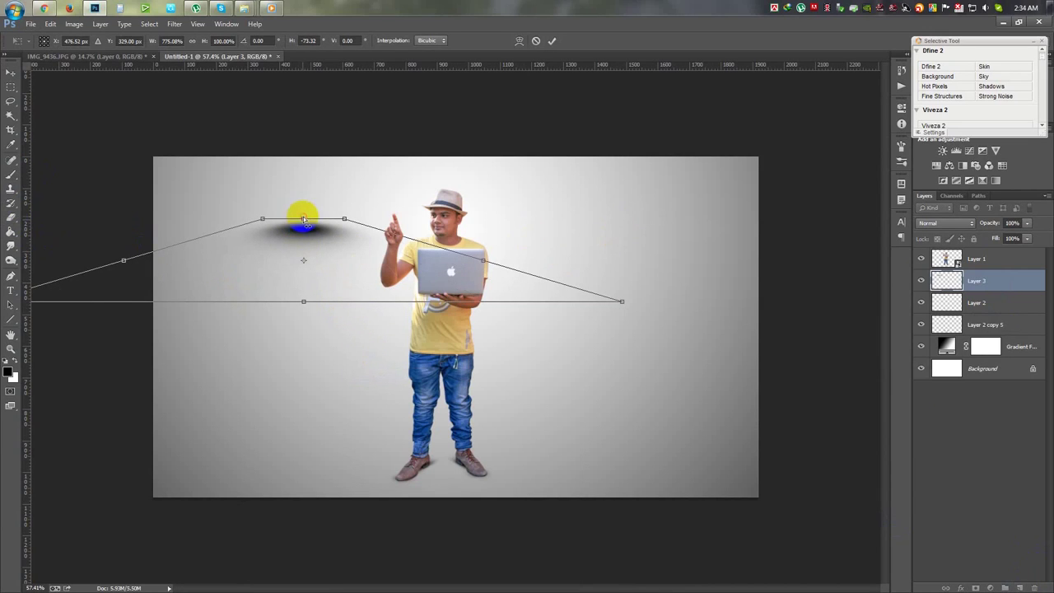
pyautogui.moveTo(303, 302); pyautogui.dragTo(295, 404)
pyautogui.moveTo(337, 298); pyautogui.dragTo(478, 518)
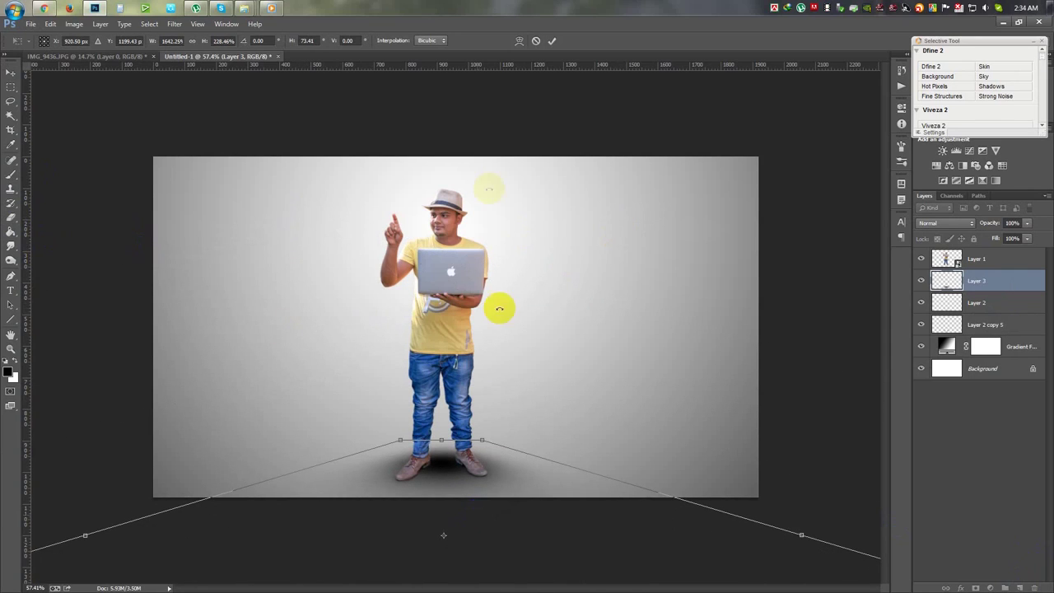
pyautogui.click(552, 40)
pyautogui.press('b')
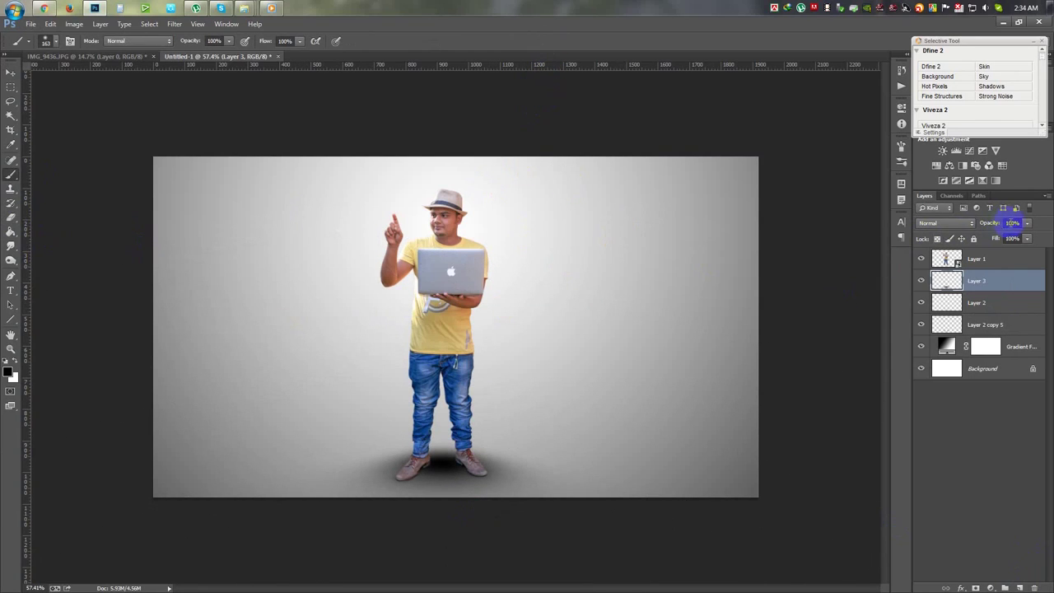
pyautogui.write('30')
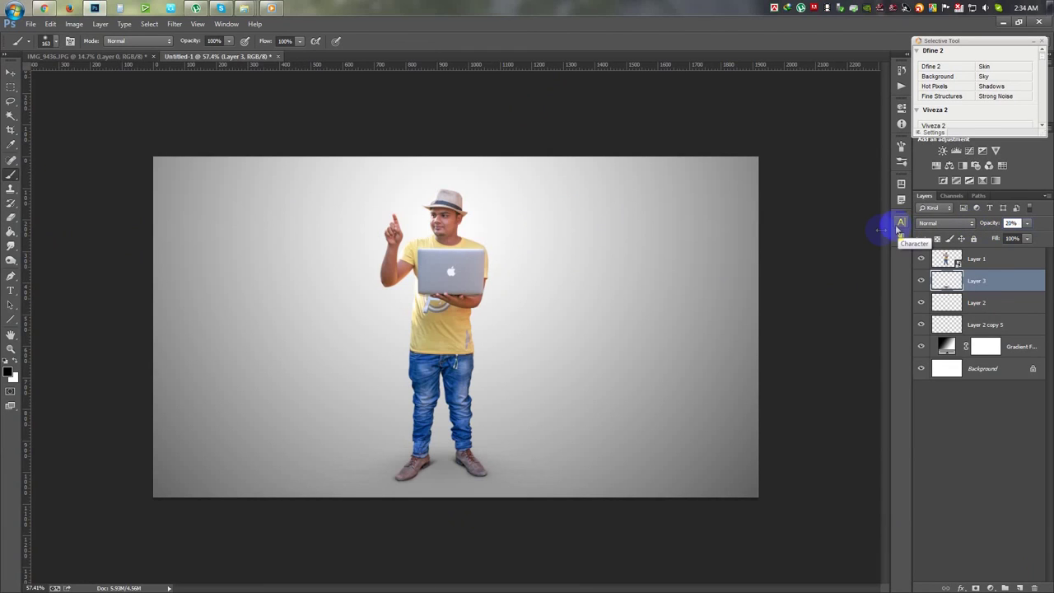
# Group Layer 3, Layer 2 and Layer 2 copy 5 into a group named SHADOW.
pyautogui.click(10, 74)
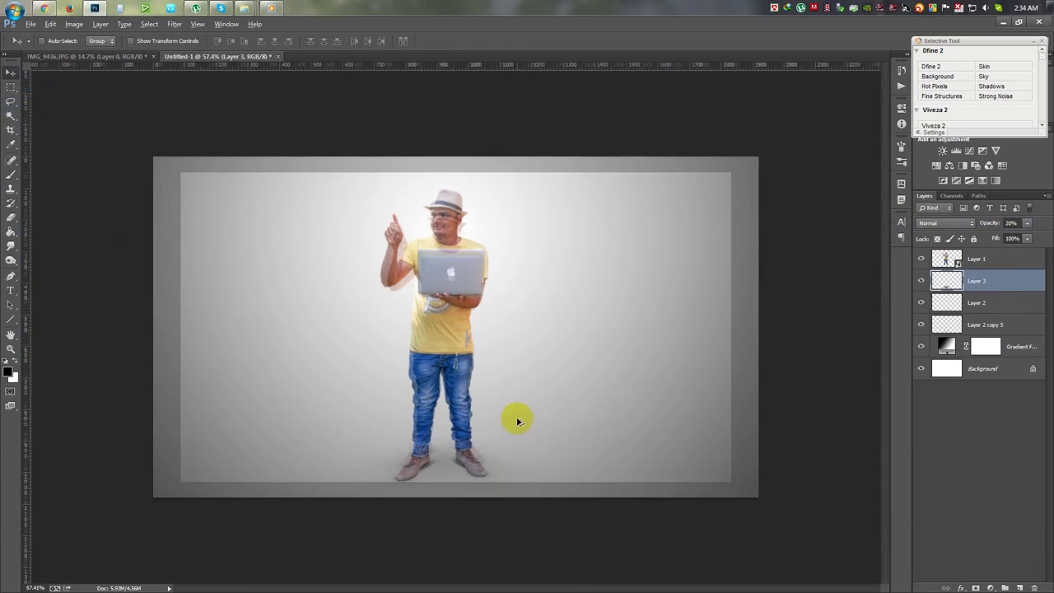
pyautogui.scroll(2, 463, 207)
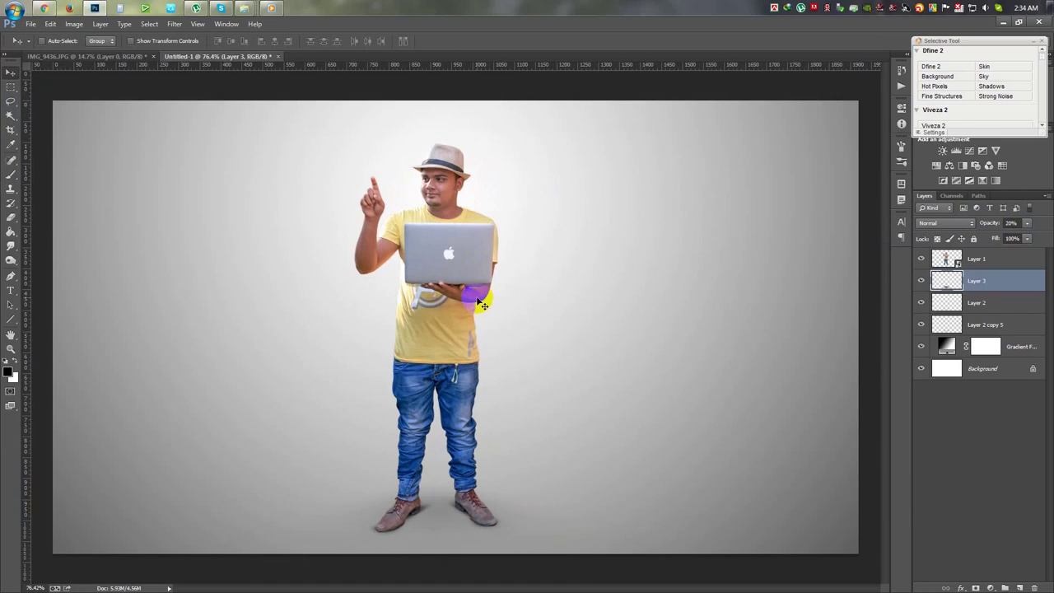
pyautogui.scroll(-2, 481, 305)
pyautogui.scroll(1, 473, 296)
pyautogui.moveTo(988, 258); pyautogui.dragTo(991, 298)
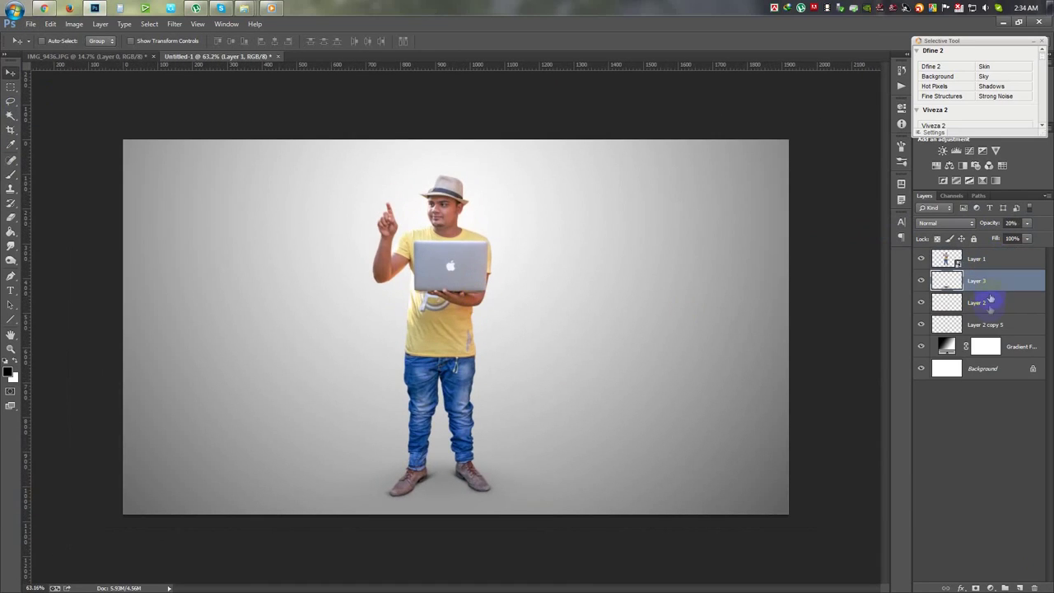
pyautogui.keyDown('shift'); pyautogui.click(990, 301); pyautogui.keyUp('shift')
pyautogui.keyDown('shift'); pyautogui.click(993, 323); pyautogui.keyUp('shift')
pyautogui.hotkey('ctrl', 'g')
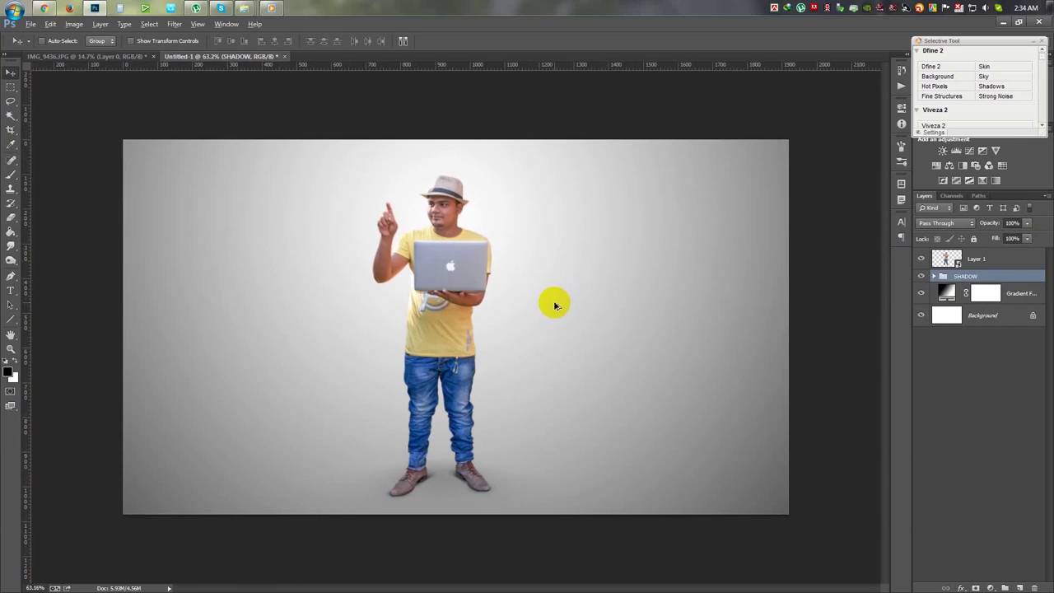
# Nudge the man cutout layer slightly to the right.
pyautogui.click(959, 260)
pyautogui.moveTo(590, 317); pyautogui.dragTo(601, 323)
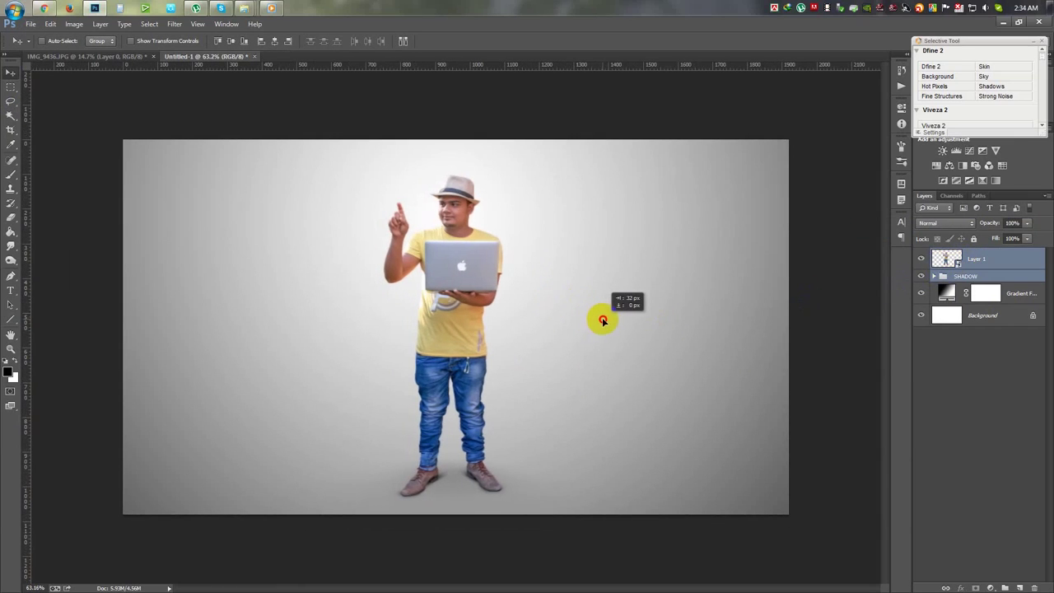
pyautogui.scroll(1, 601, 323)
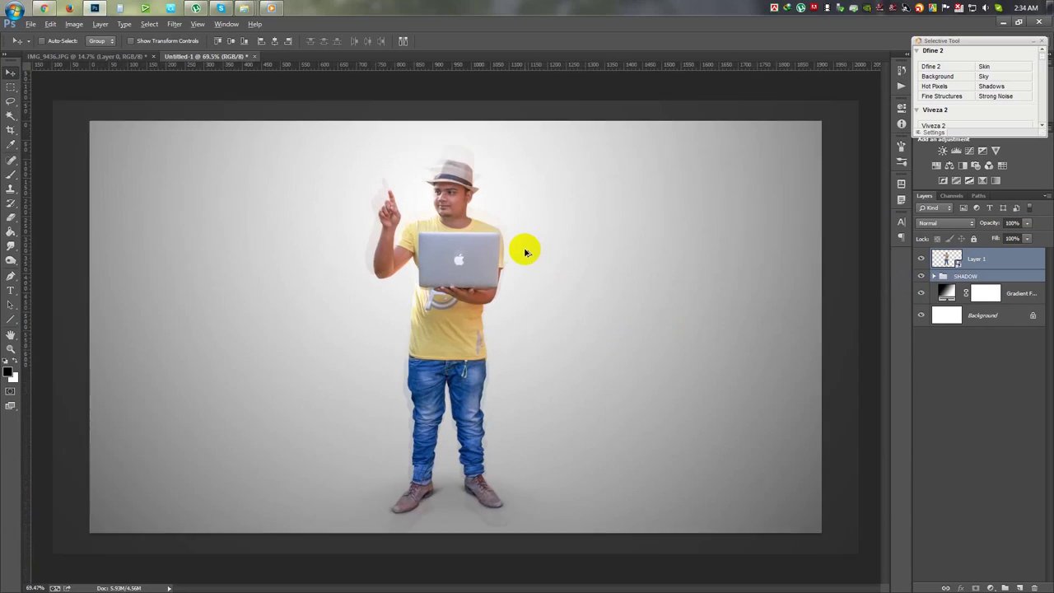
pyautogui.scroll(1, 524, 249)
pyautogui.moveTo(43, 8)
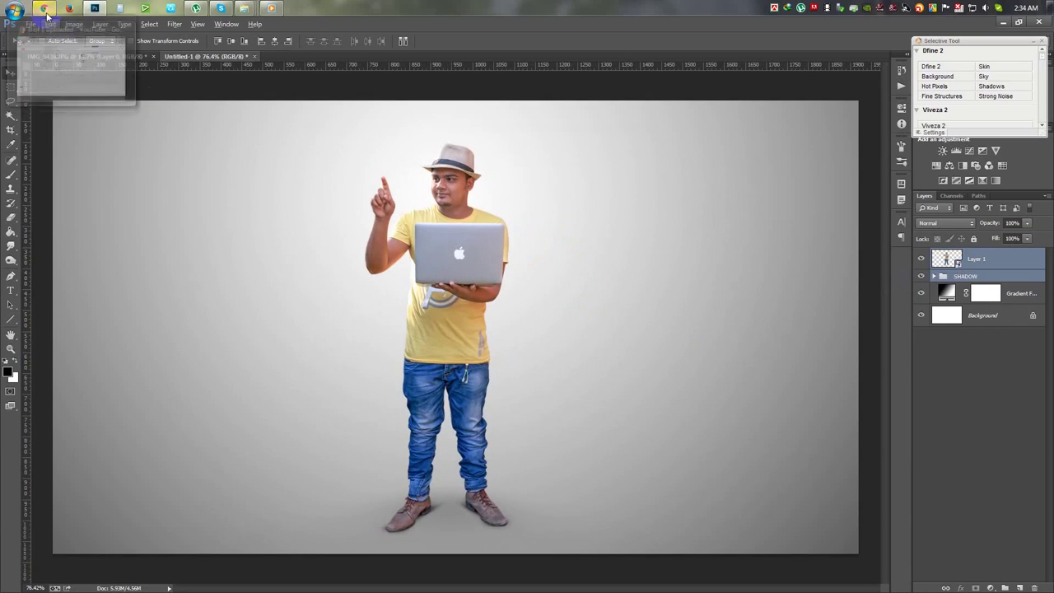
pyautogui.click(123, 37)
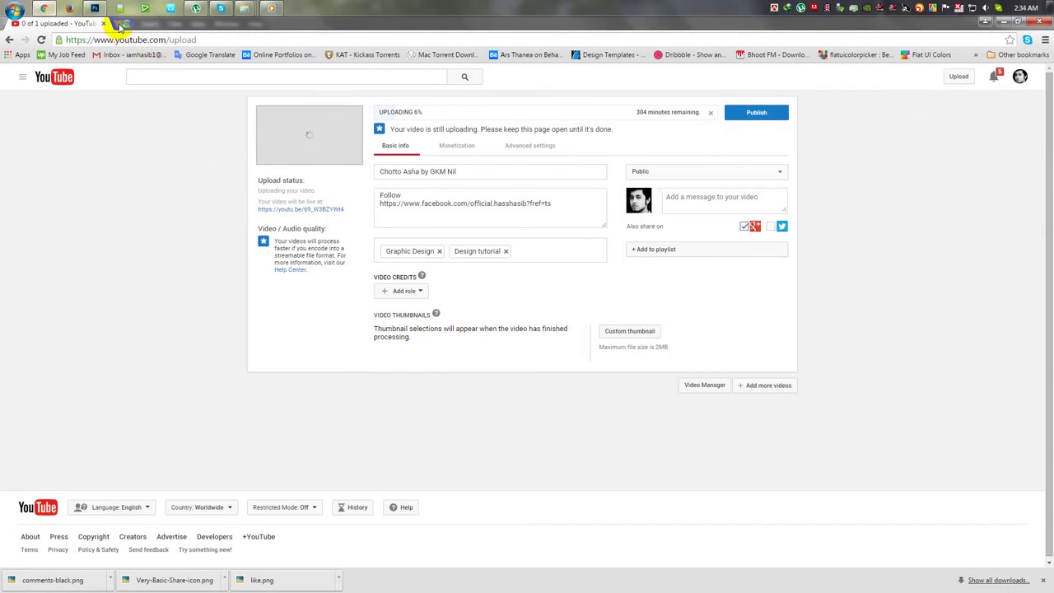
# Search Google Images for 'facebook icon png' in a new tab and browse the results.
pyautogui.click(119, 24)
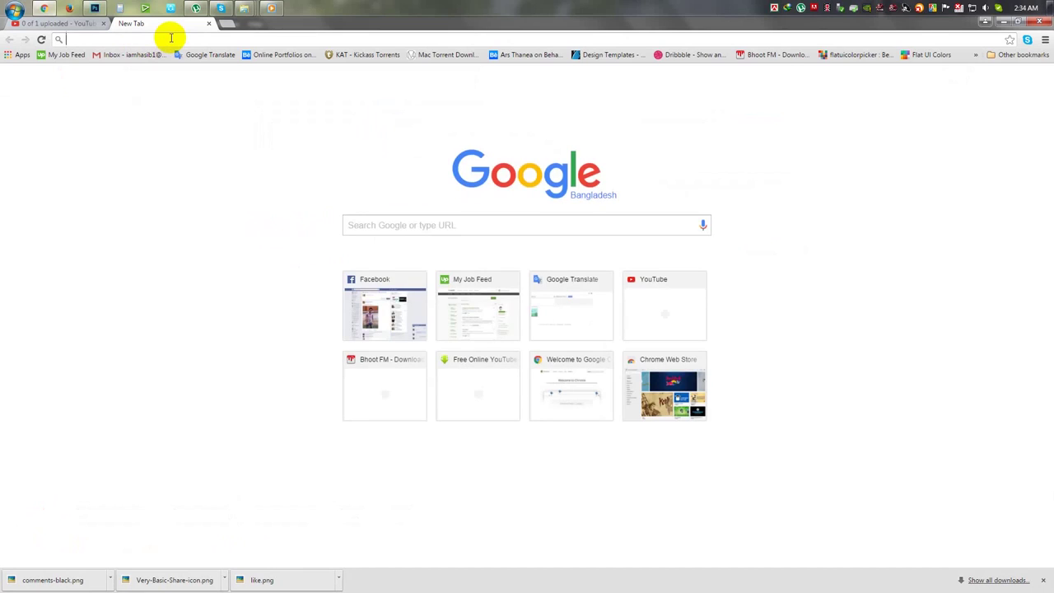
pyautogui.write('facebook ')
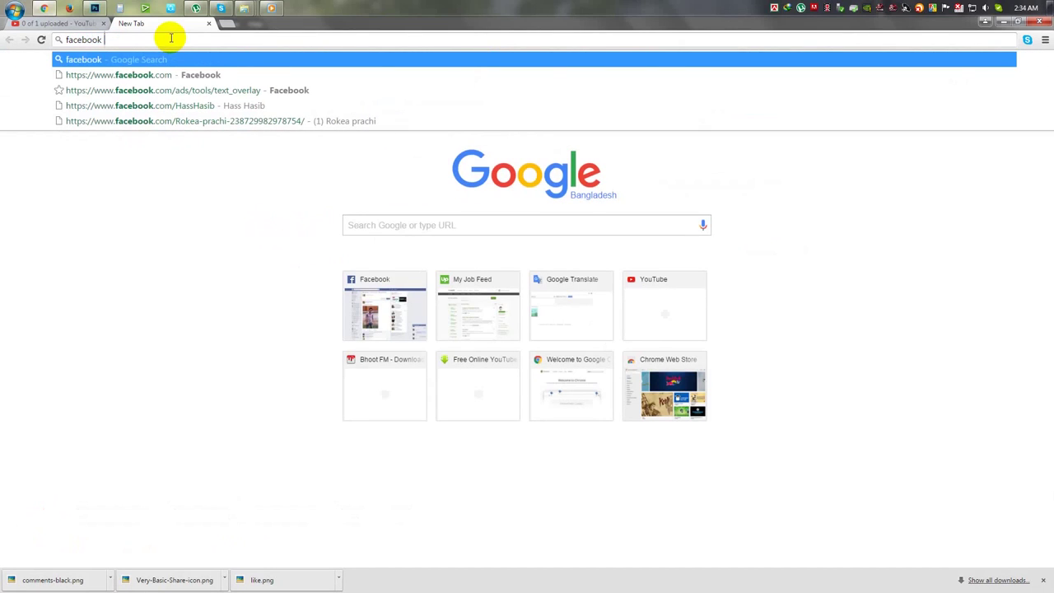
pyautogui.write('icon png')
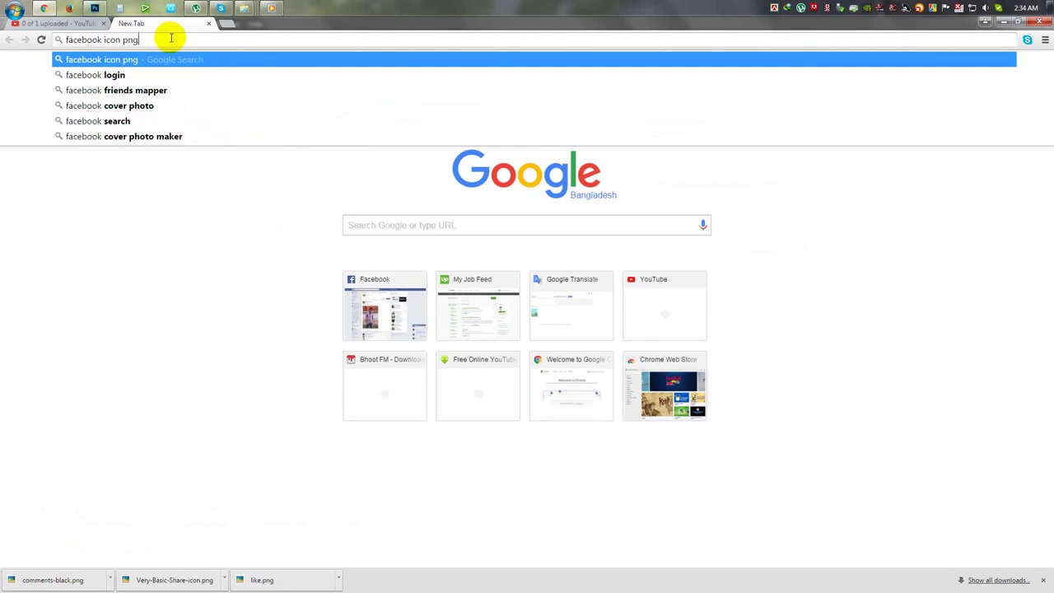
pyautogui.press('Return')
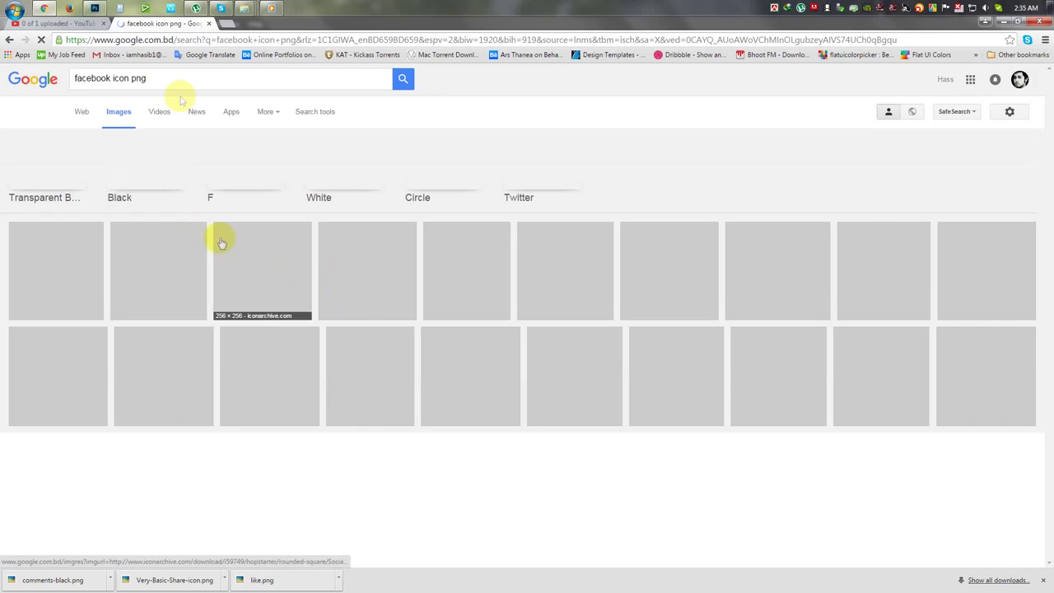
pyautogui.scroll(-1, 387, 341)
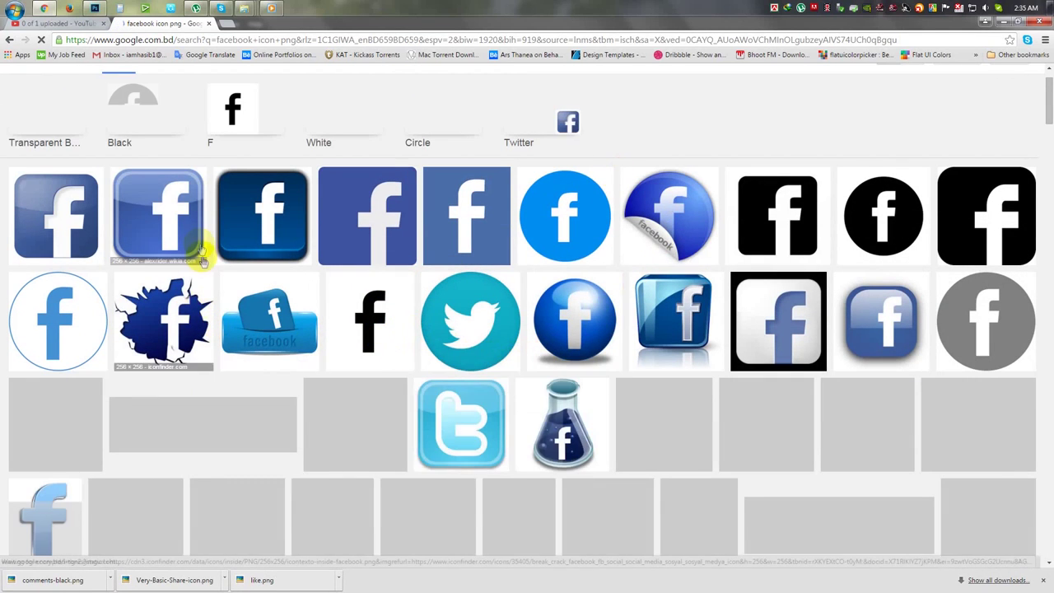
pyautogui.scroll(-3, 564, 305)
pyautogui.scroll(-1, 494, 303)
pyautogui.scroll(2, 436, 313)
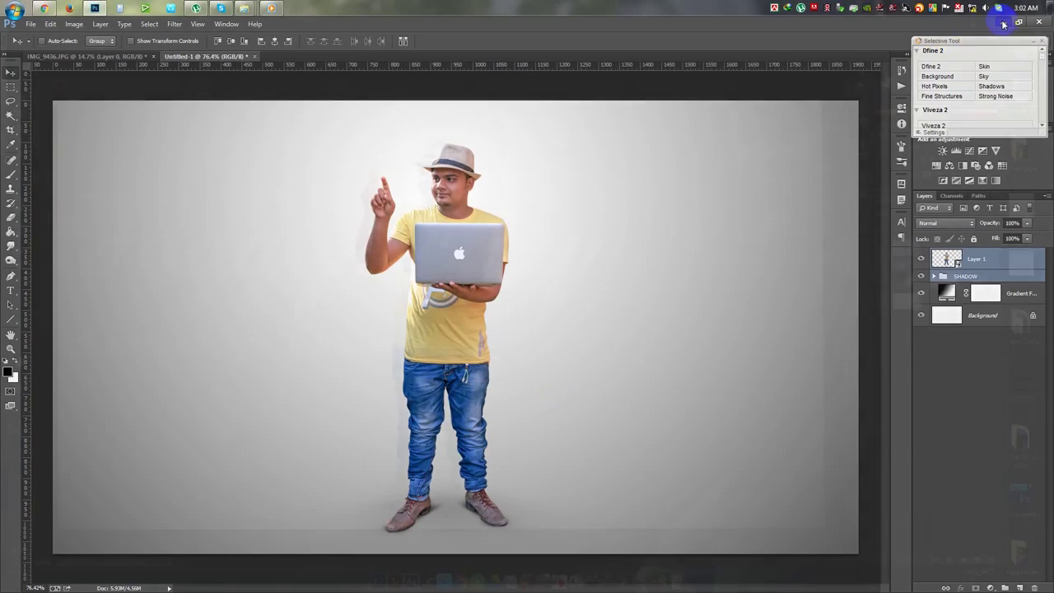
pyautogui.click(1003, 22)
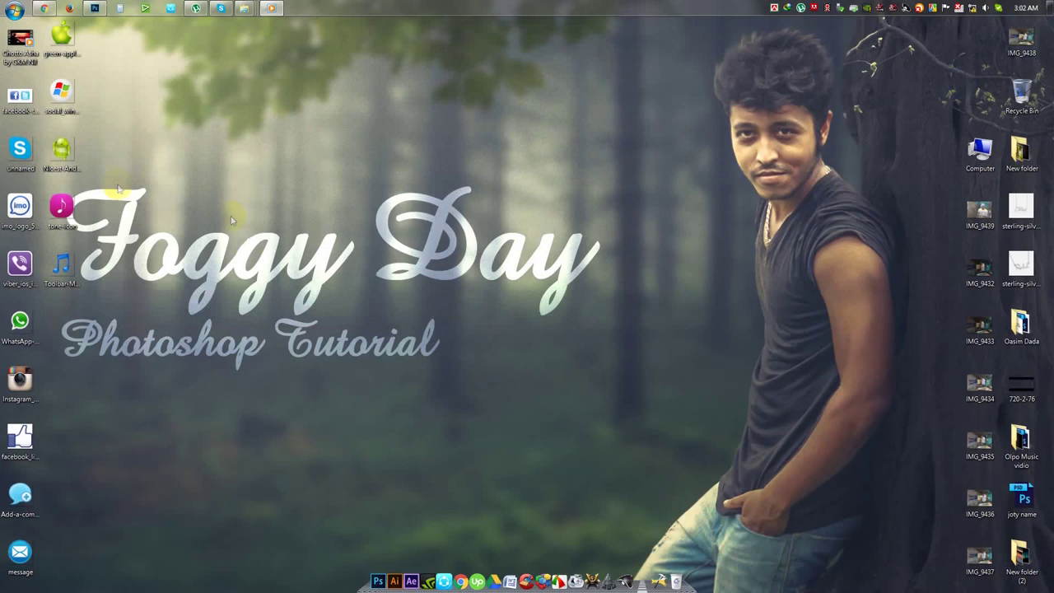
# Open facebook-twitter.png and trace the Facebook icon with the Pen tool into a selection.
pyautogui.moveTo(25, 60); pyautogui.dragTo(97, 6)
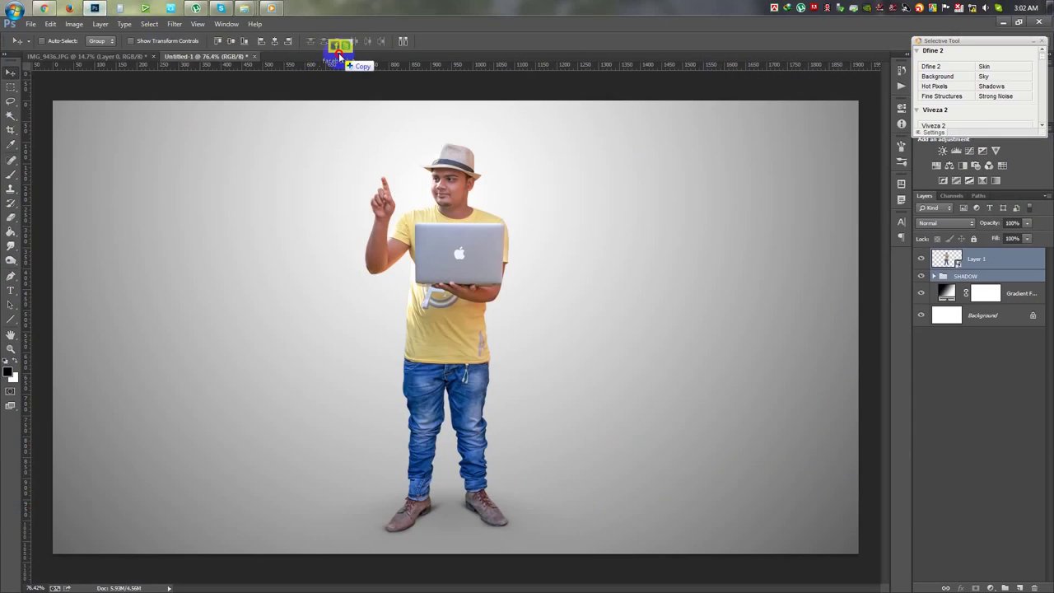
pyautogui.moveTo(97, 7); pyautogui.dragTo(342, 48)
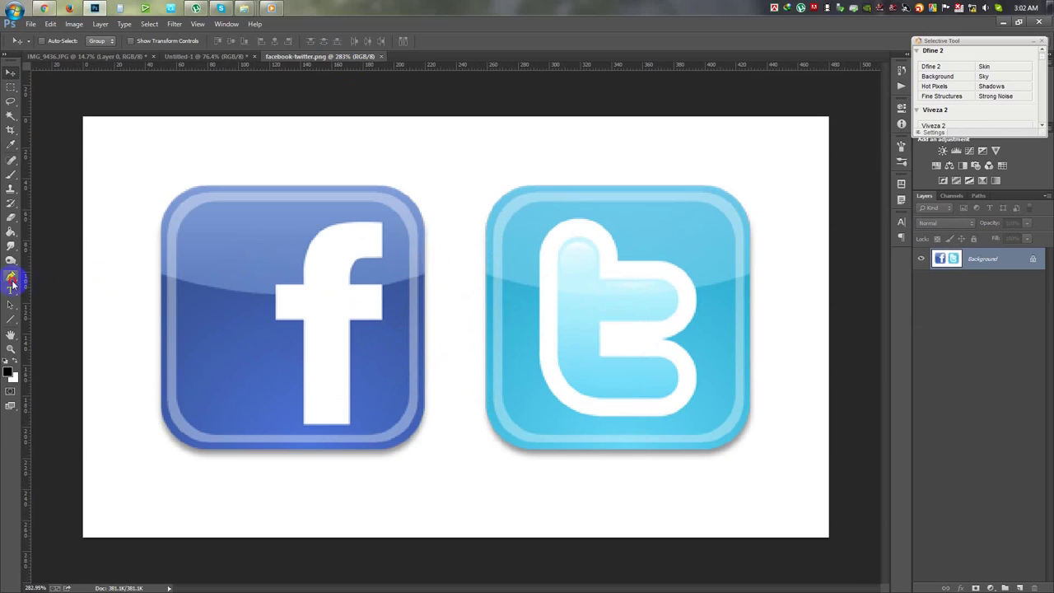
pyautogui.click(11, 276)
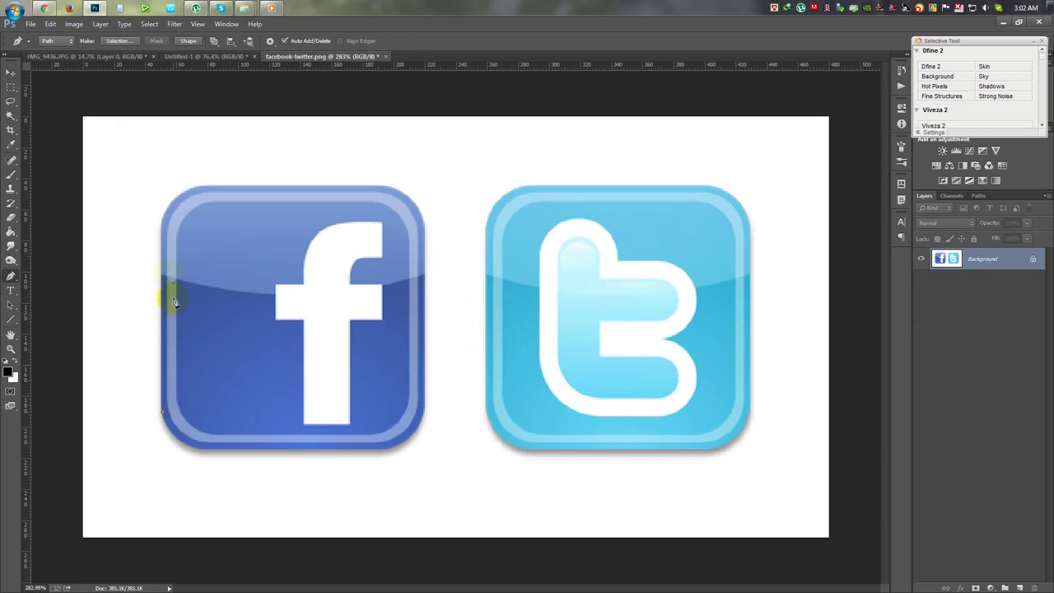
pyautogui.click(162, 222)
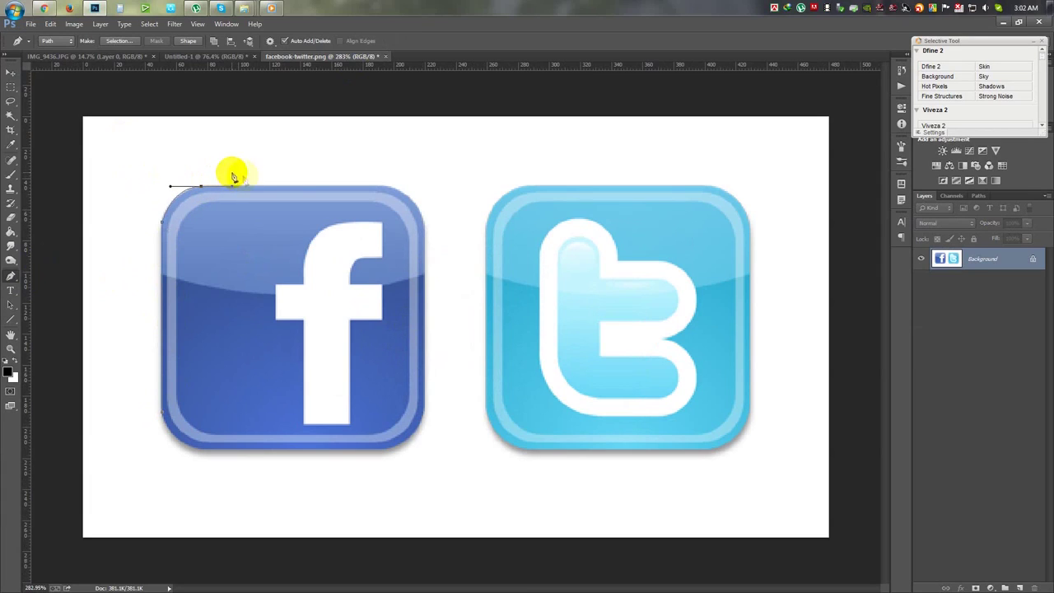
pyautogui.click(388, 187)
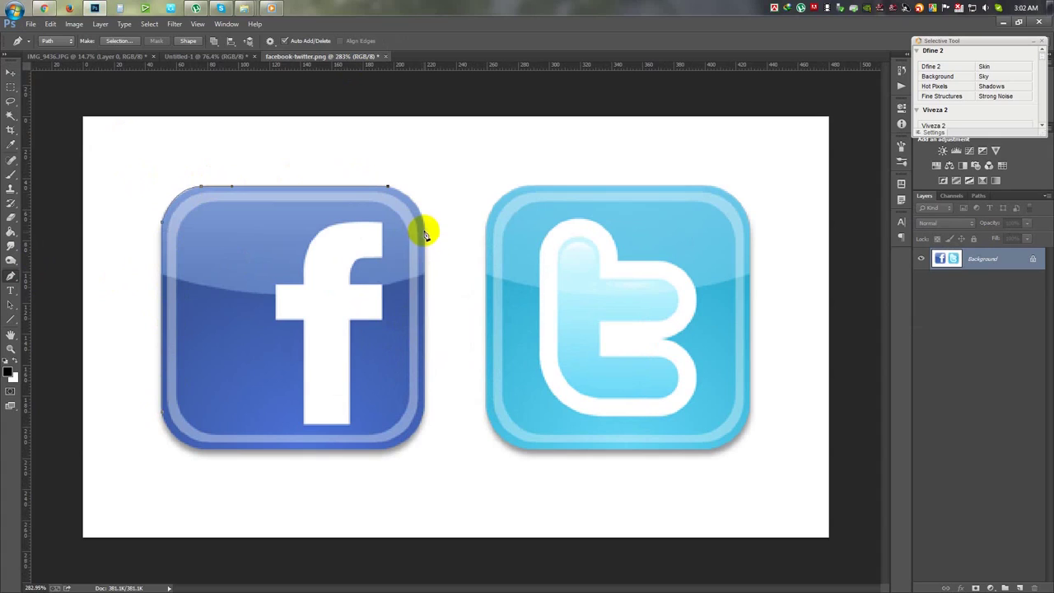
pyautogui.click(423, 411)
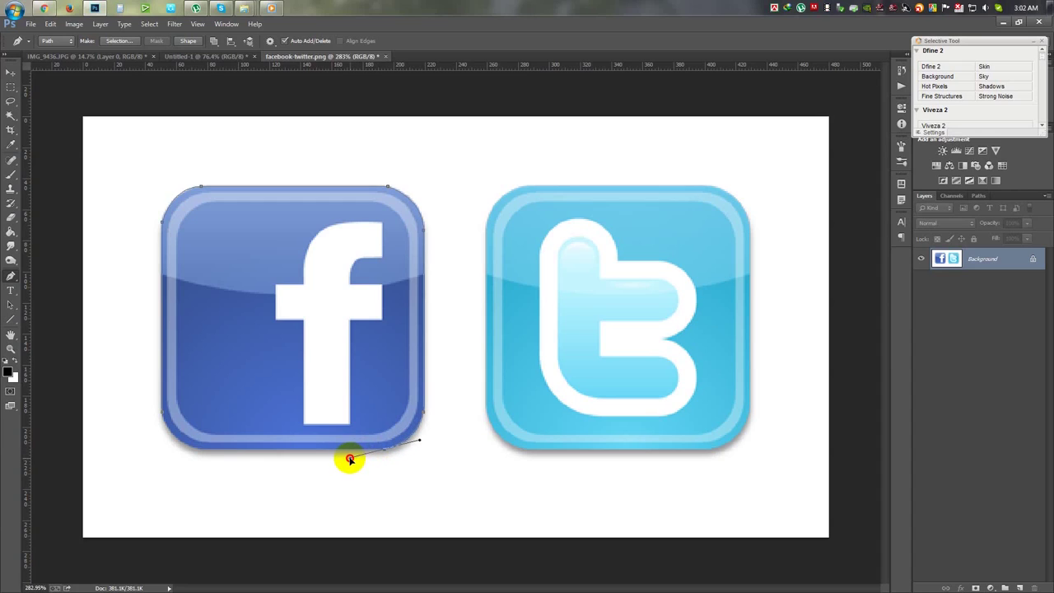
pyautogui.moveTo(386, 453); pyautogui.dragTo(386, 452)
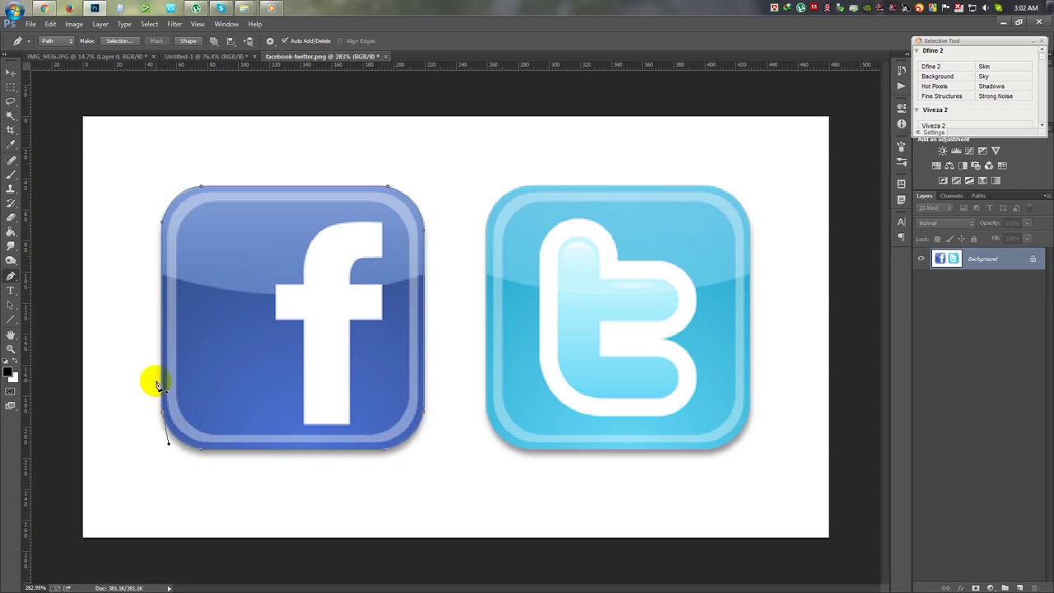
pyautogui.hotkey('ctrl', 'Return')
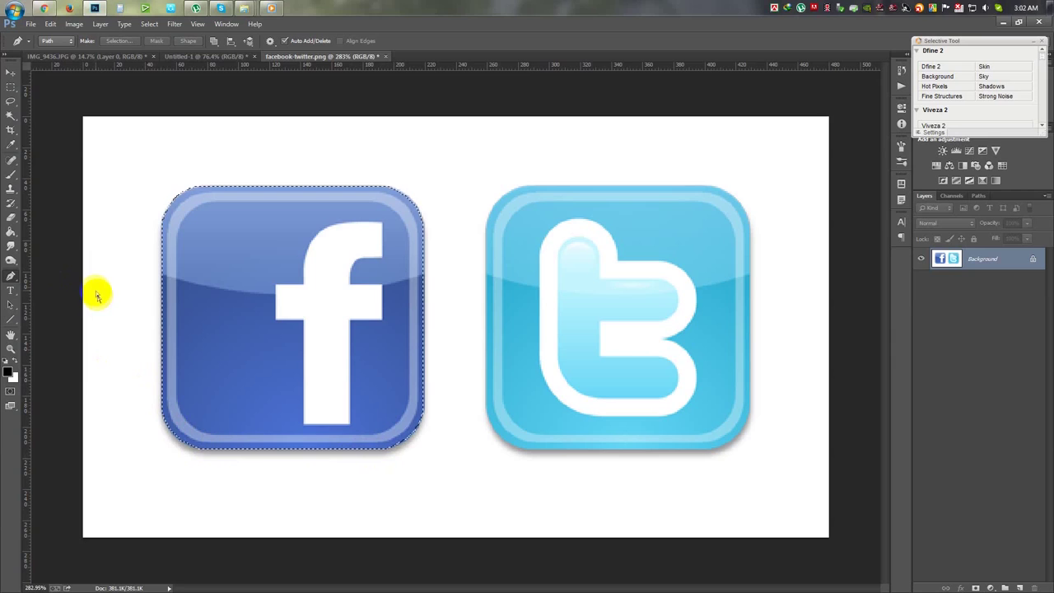
# Copy the Facebook icon and paste it into Untitled-1.
pyautogui.rightClick(245, 241)
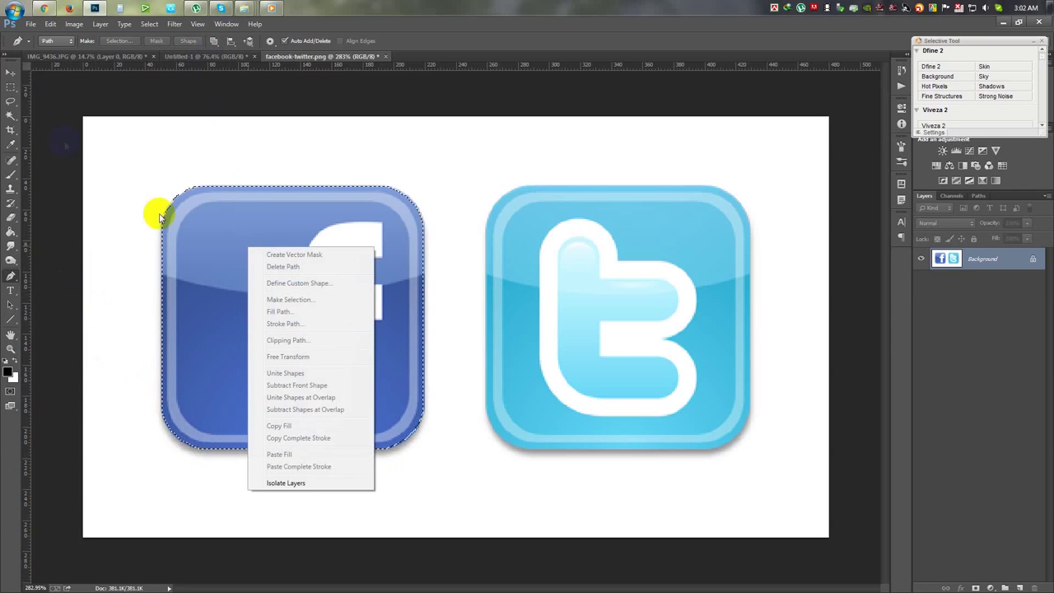
pyautogui.click(58, 46)
pyautogui.click(50, 24)
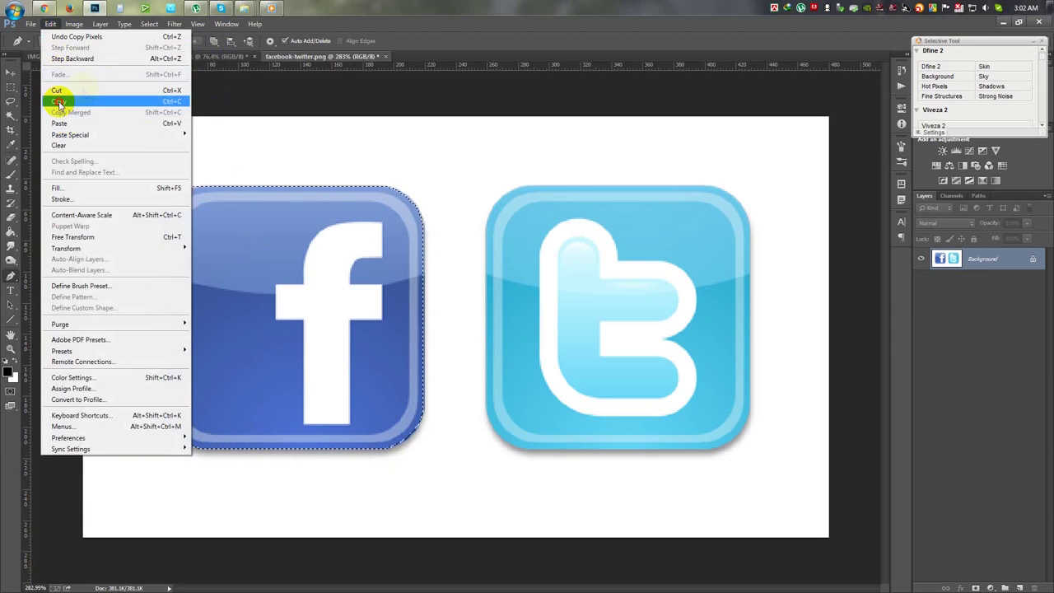
pyautogui.click(52, 96)
pyautogui.click(201, 56)
pyautogui.hotkey('ctrl', 'v')
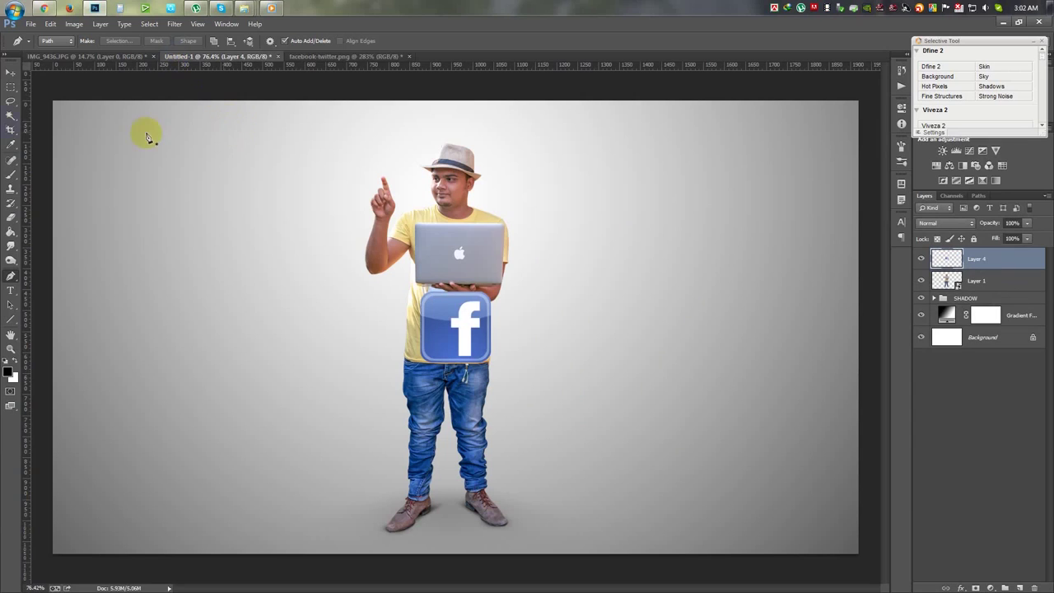
# Move the Facebook icon upper left beside the raised hand and convert Layer 4 to a smart object.
pyautogui.click(8, 74)
pyautogui.moveTo(517, 352); pyautogui.dragTo(370, 232)
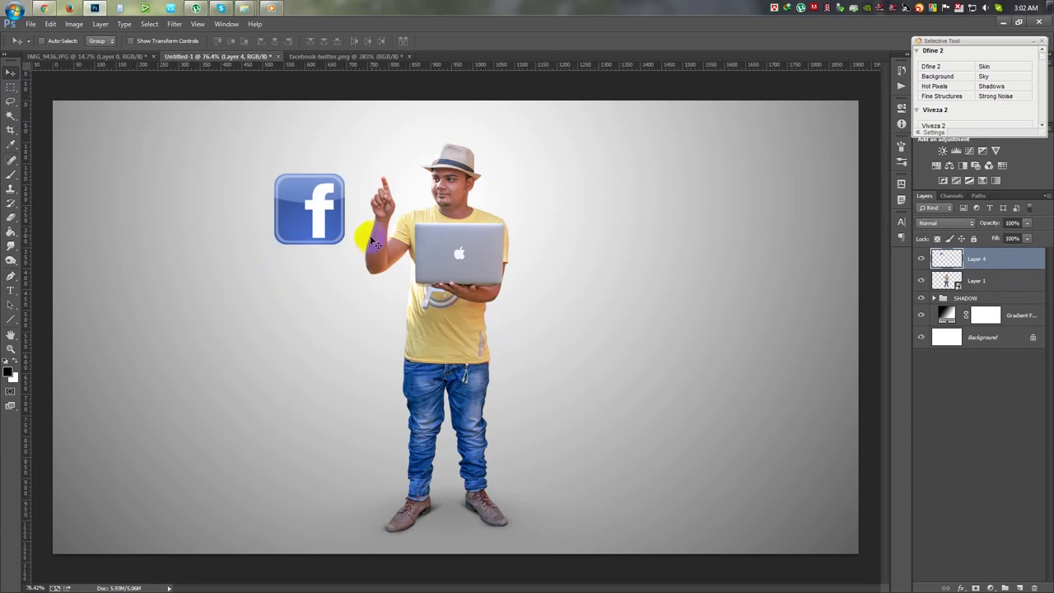
pyautogui.hotkey('ctrl', 't')
pyautogui.click(551, 41)
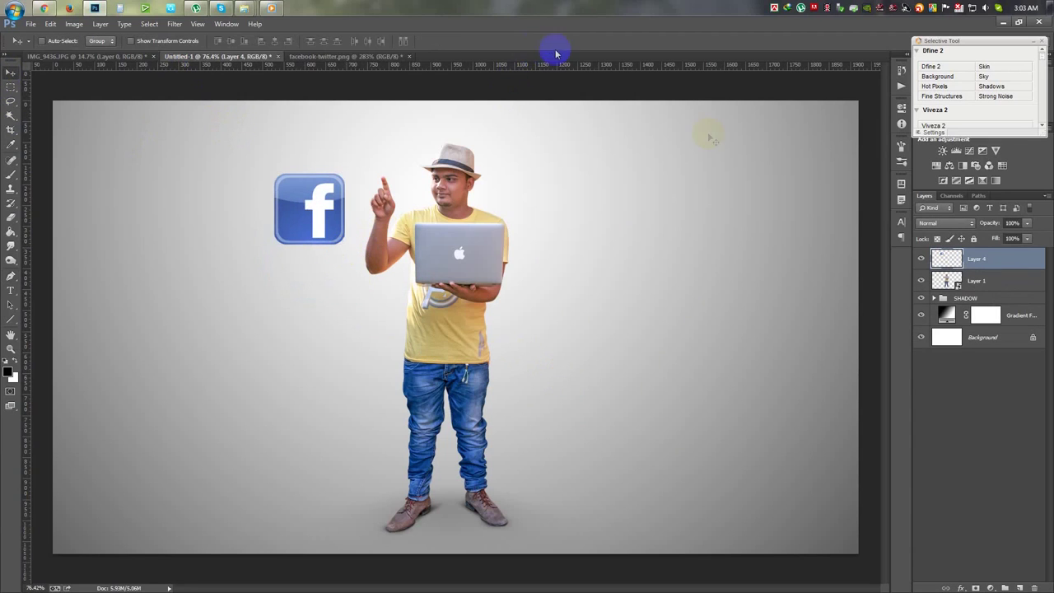
pyautogui.rightClick(954, 251)
pyautogui.click(897, 260)
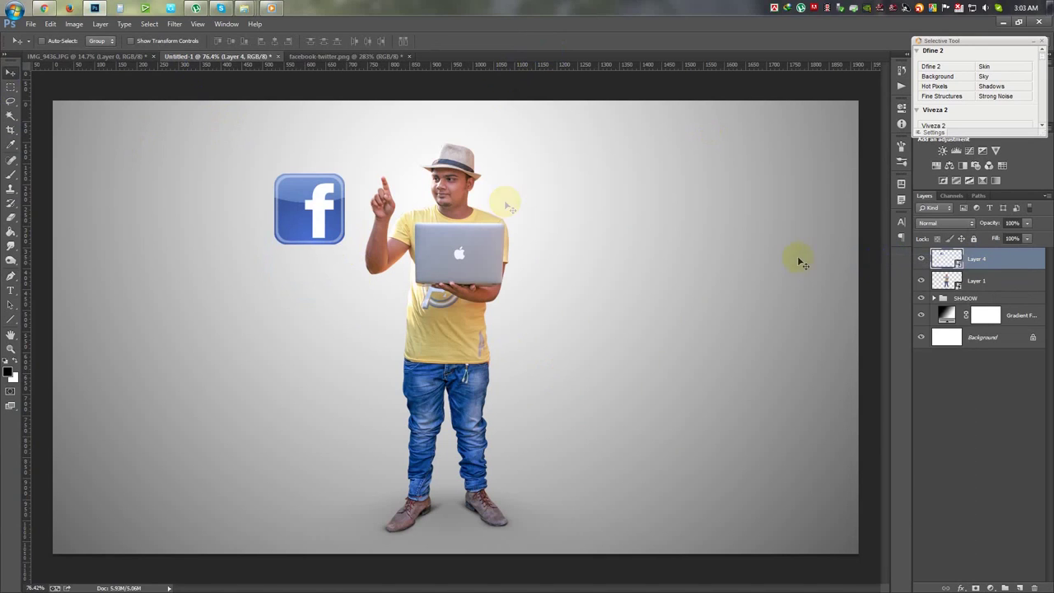
# Shift the selection onto the Twitter icon, then close facebook-twitter.png without saving.
pyautogui.click(329, 56)
pyautogui.click(10, 85)
pyautogui.moveTo(232, 255); pyautogui.dragTo(560, 263)
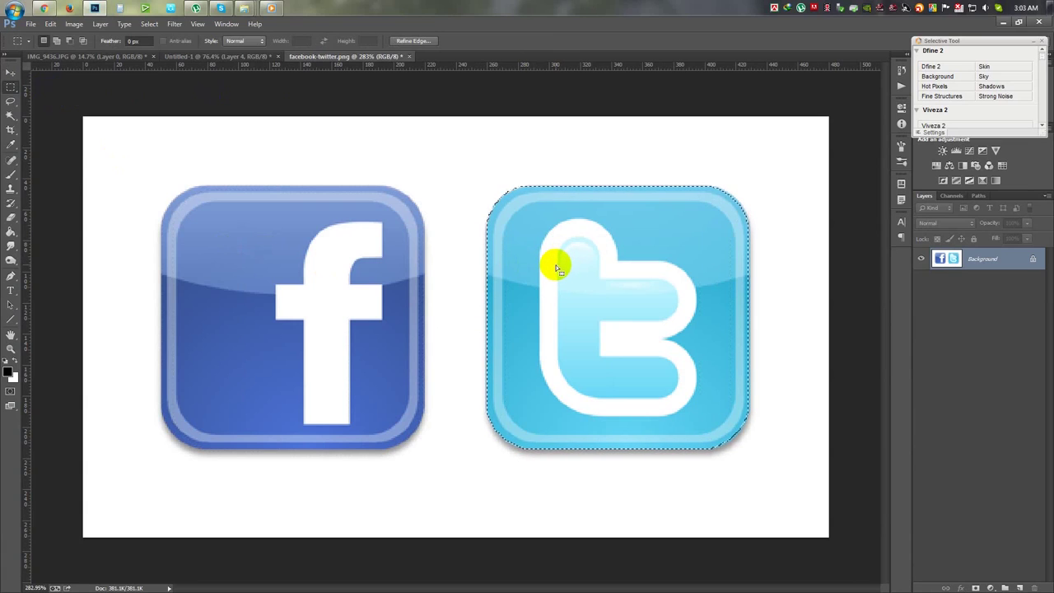
pyautogui.click(408, 56)
pyautogui.click(531, 235)
# Paste the Twitter icon right of the man and convert Layer 5 to a smart object.
pyautogui.hotkey('ctrl', 'v')
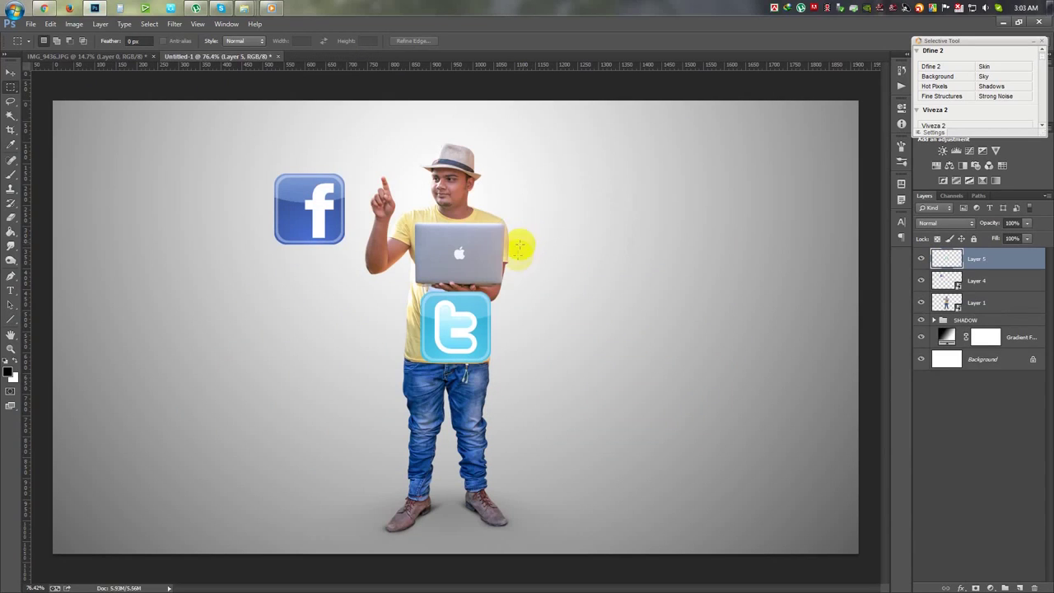
pyautogui.click(12, 74)
pyautogui.moveTo(588, 305); pyautogui.dragTo(731, 244)
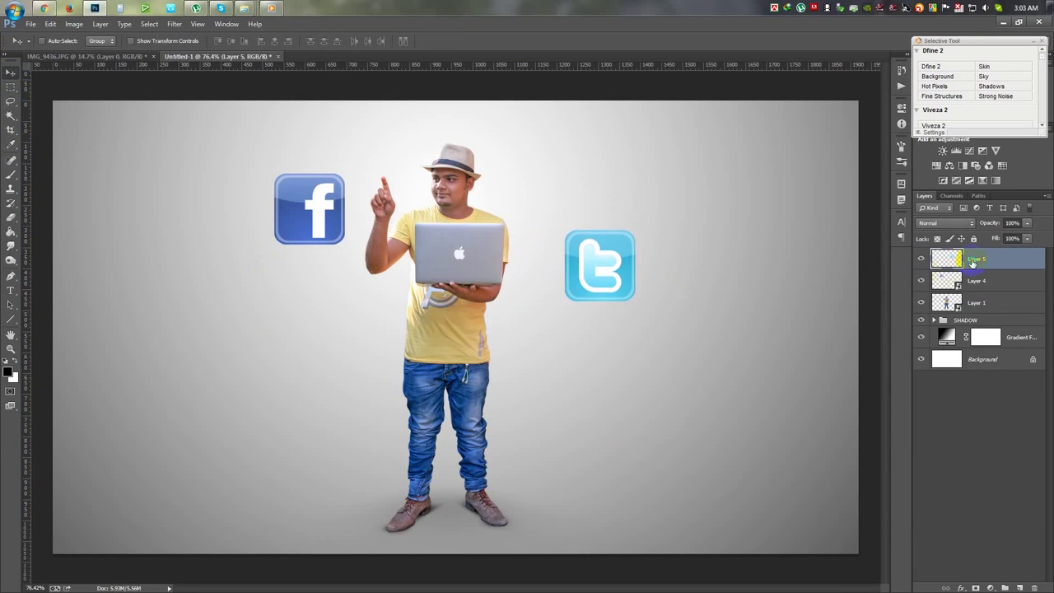
pyautogui.rightClick(976, 259)
pyautogui.click(892, 261)
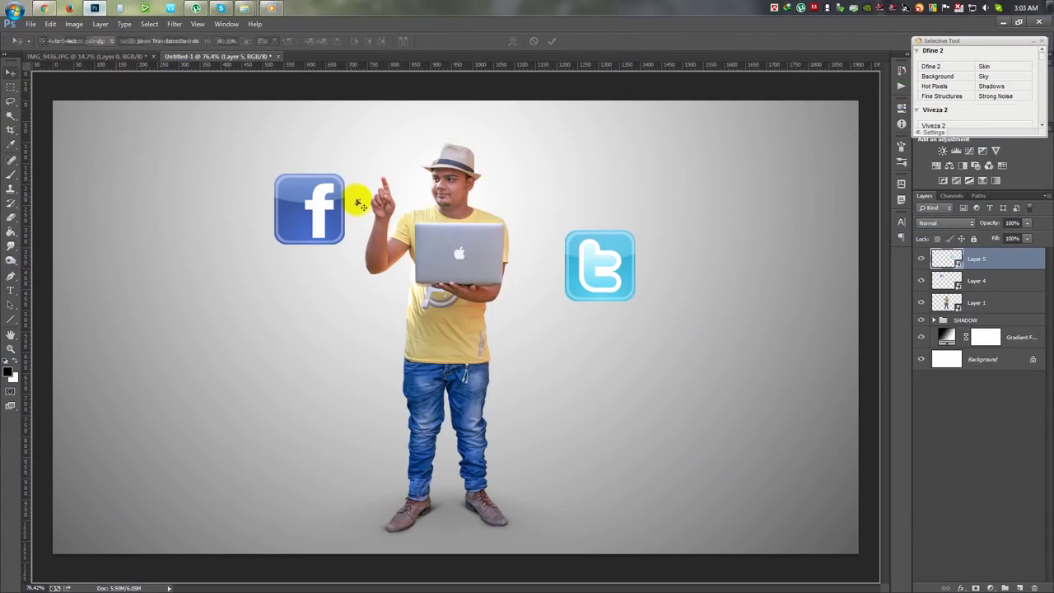
# Place the Windows button image, shrunk to about 47%, above the Twitter icon.
pyautogui.moveTo(61, 95); pyautogui.dragTo(365, 200)
pyautogui.moveTo(552, 228); pyautogui.dragTo(499, 282)
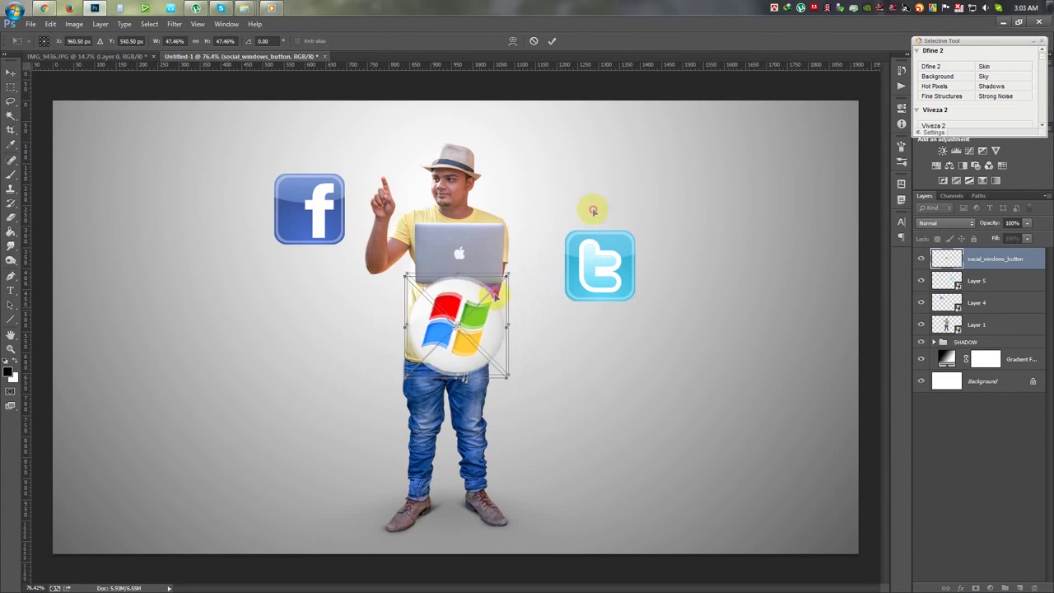
pyautogui.moveTo(455, 328); pyautogui.dragTo(635, 203)
pyautogui.click(553, 43)
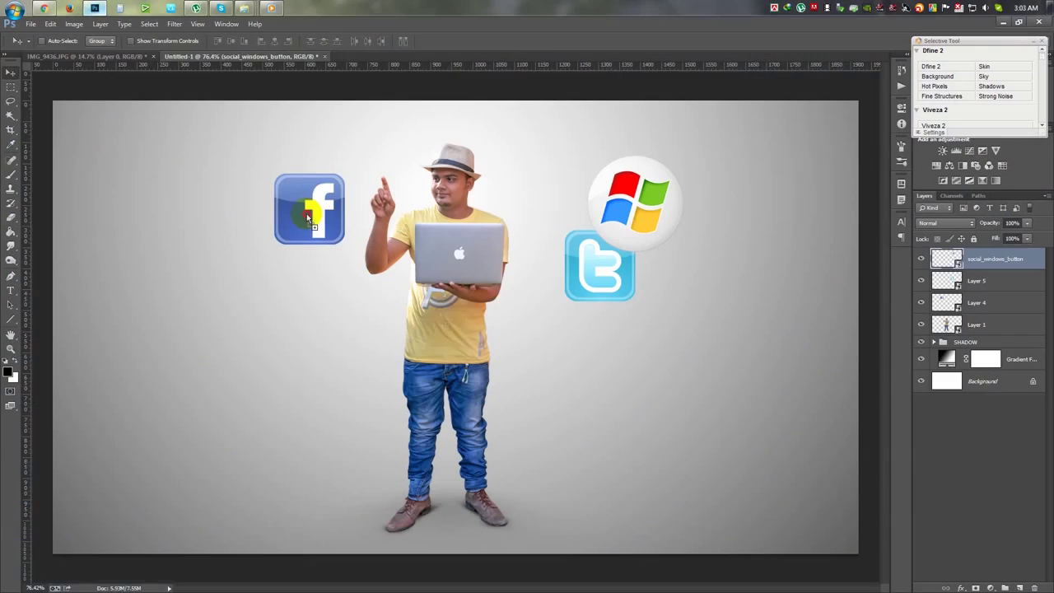
# Add the Android robot left of the man and a large green apple on the left.
pyautogui.moveTo(59, 150); pyautogui.dragTo(456, 311)
pyautogui.moveTo(509, 276)
pyautogui.mouseDown()
pyautogui.moveTo(479, 303)
pyautogui.moveTo(396, 321)
pyautogui.mouseUp()
pyautogui.press('Return')
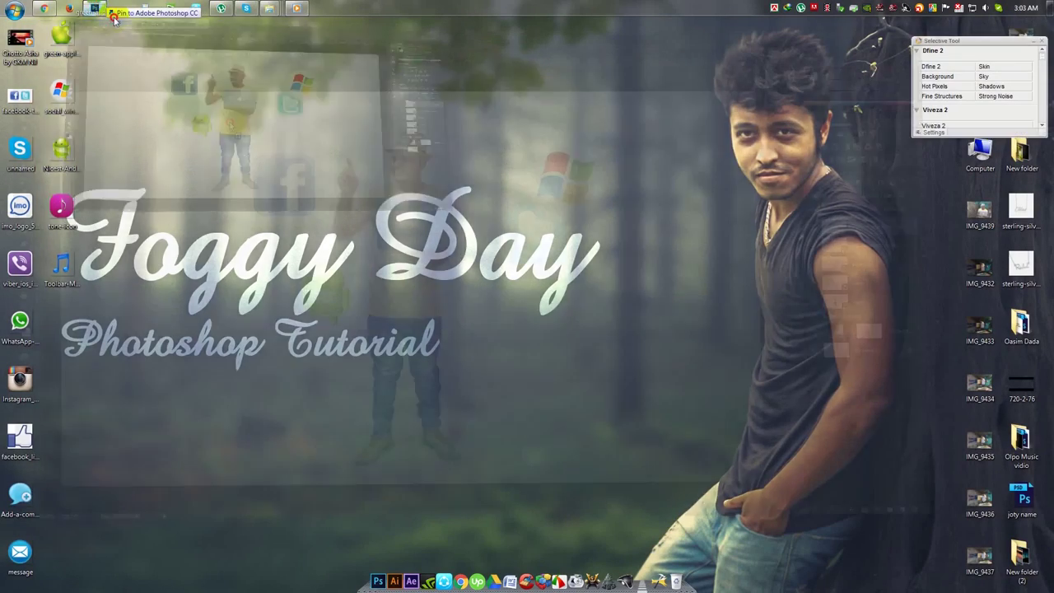
pyautogui.moveTo(69, 53); pyautogui.dragTo(447, 284)
pyautogui.moveTo(372, 277)
pyautogui.mouseDown()
pyautogui.moveTo(121, 270)
pyautogui.moveTo(99, 260)
pyautogui.mouseUp()
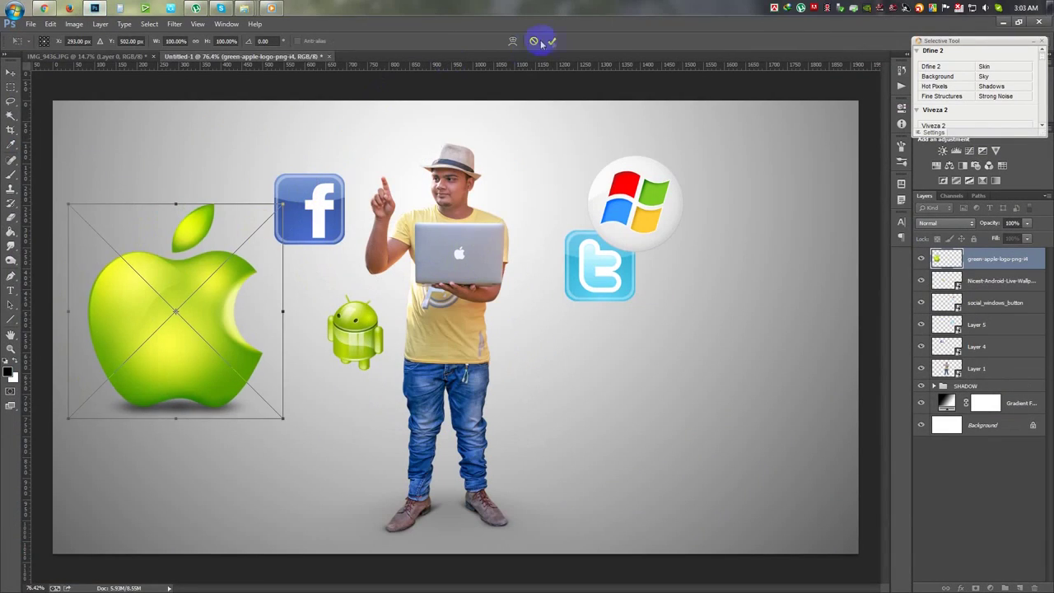
pyautogui.press('Return')
pyautogui.scroll(5, 79, 402)
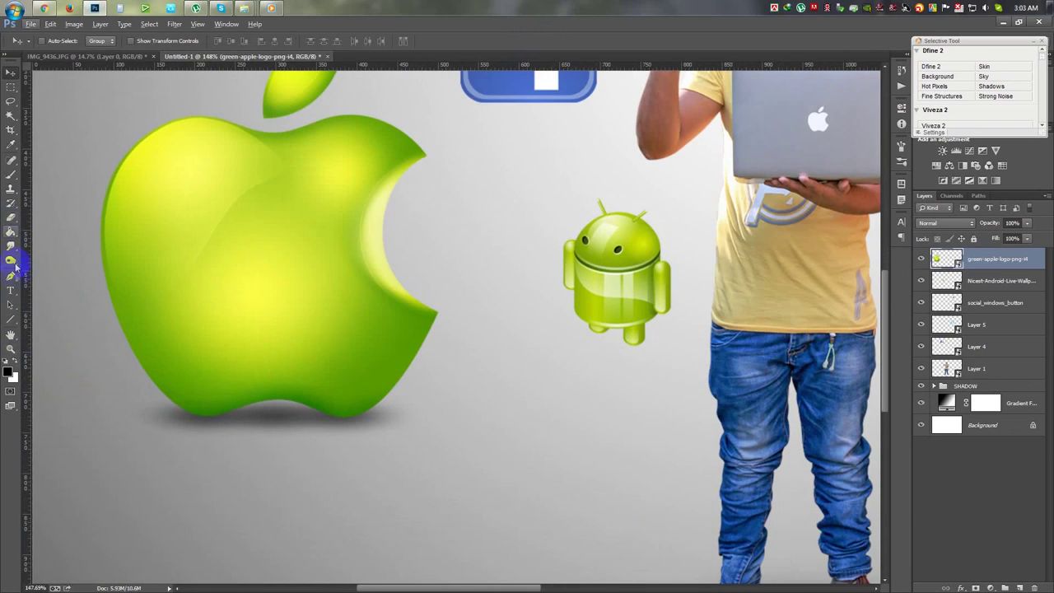
# Pen-trace the apple's shadow and mask it out on the green apple layer, then fit the view.
pyautogui.click(11, 276)
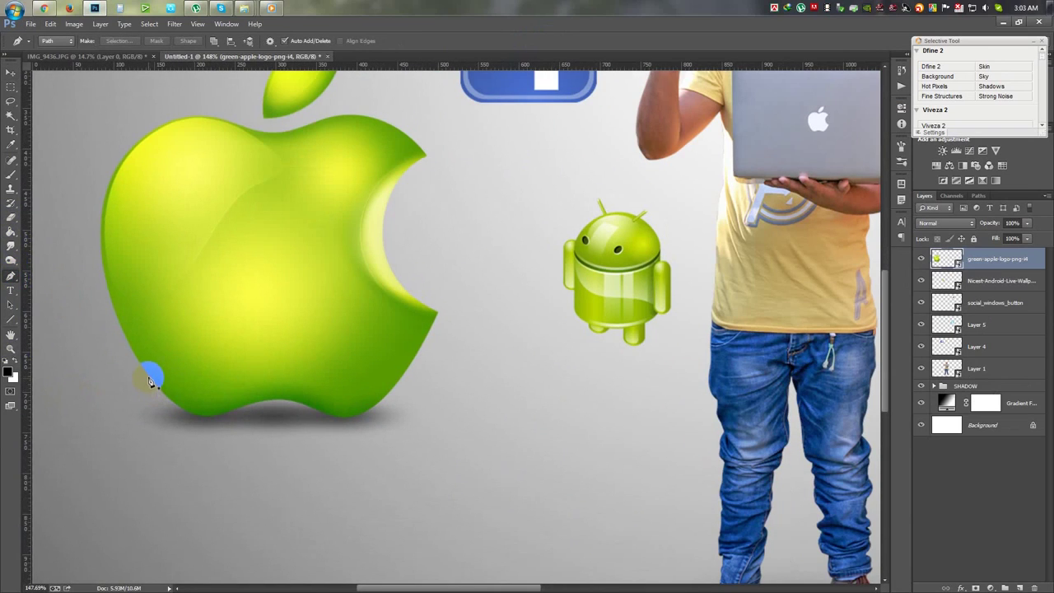
pyautogui.click(149, 378)
pyautogui.click(171, 406)
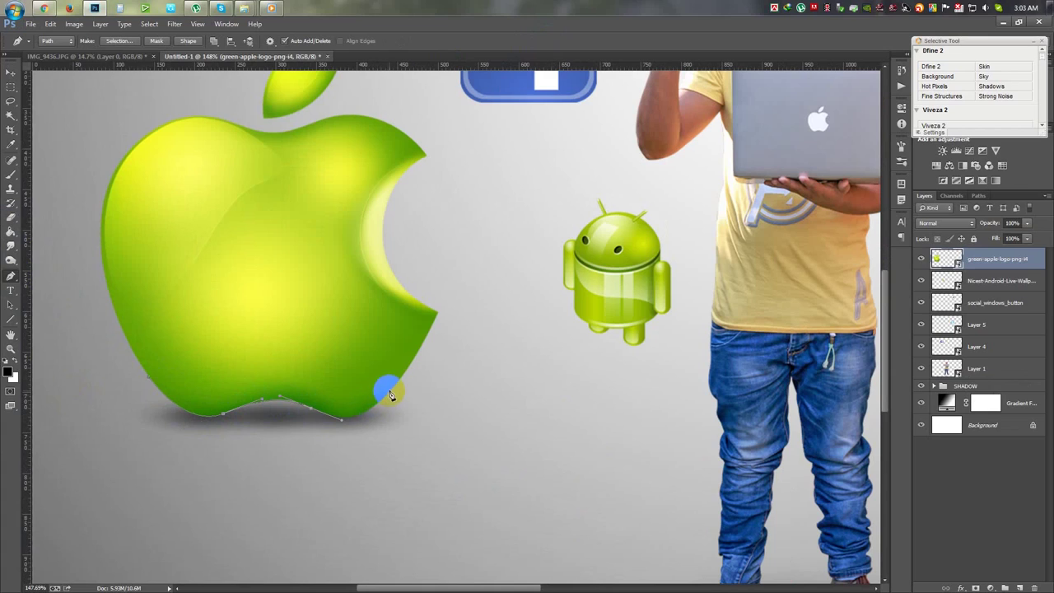
pyautogui.moveTo(479, 345); pyautogui.dragTo(488, 347)
pyautogui.moveTo(530, 418); pyautogui.dragTo(529, 461)
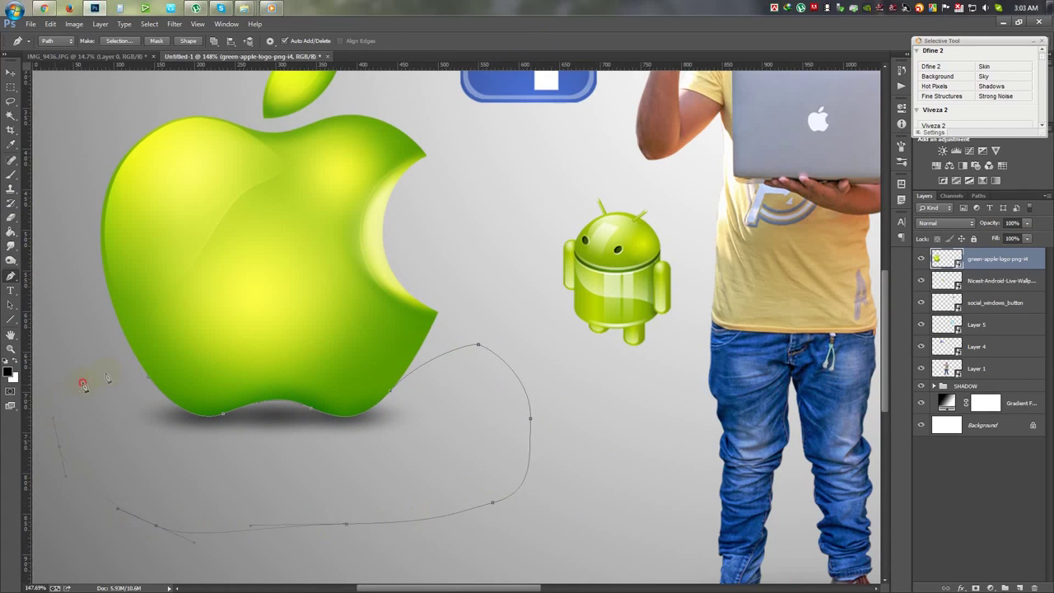
pyautogui.hotkey('ctrl', 'Return')
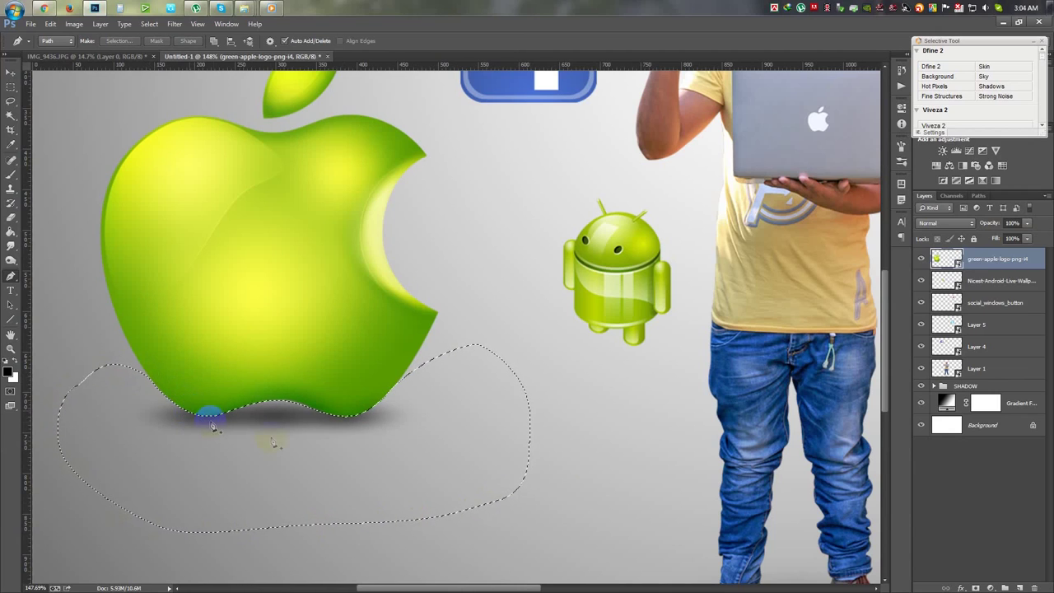
pyautogui.keyDown('alt'); pyautogui.click(975, 587); pyautogui.keyUp('alt')
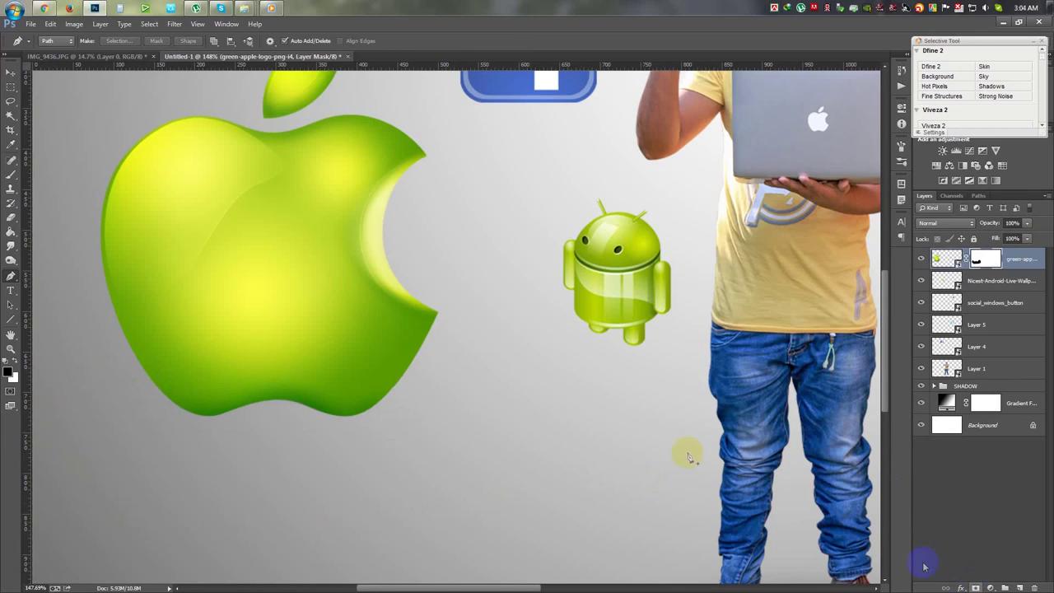
pyautogui.hotkey('ctrl', '0')
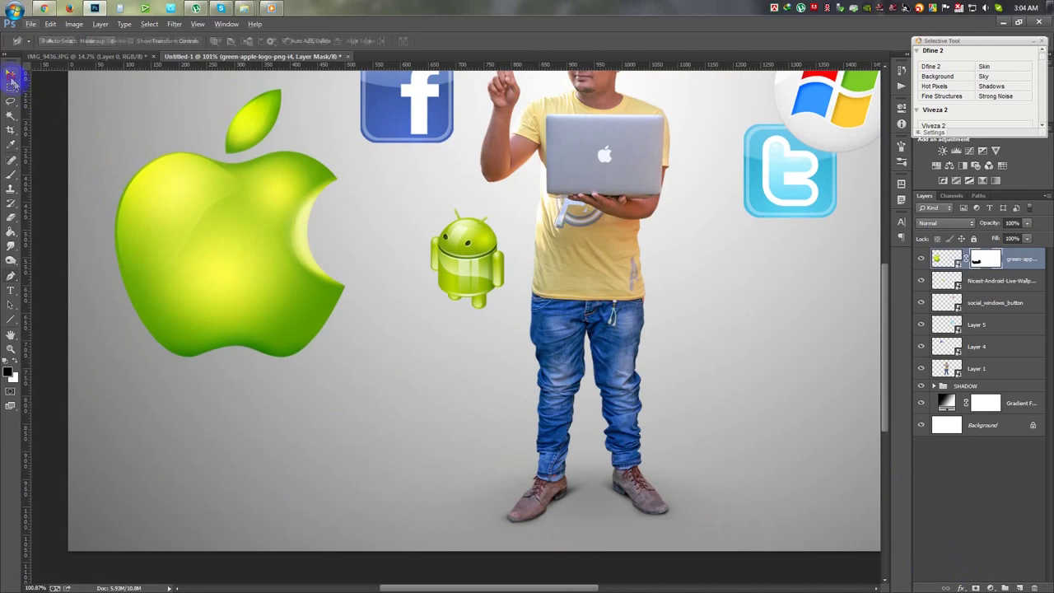
# Move the green apple toward the centre and place the pink music icon at upper left.
pyautogui.click(11, 74)
pyautogui.moveTo(269, 257); pyautogui.dragTo(529, 353)
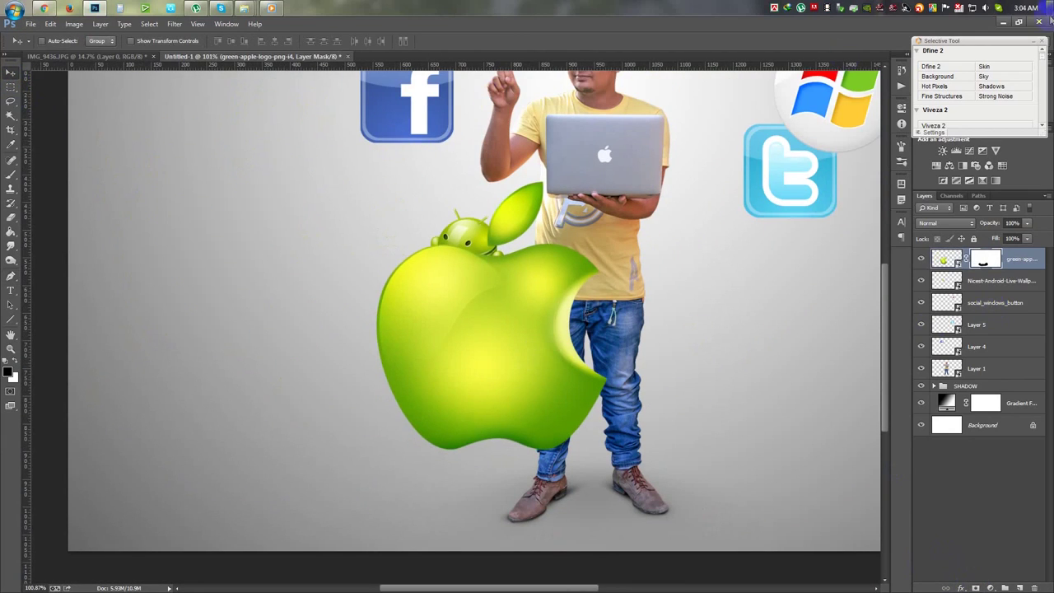
pyautogui.click(1001, 25)
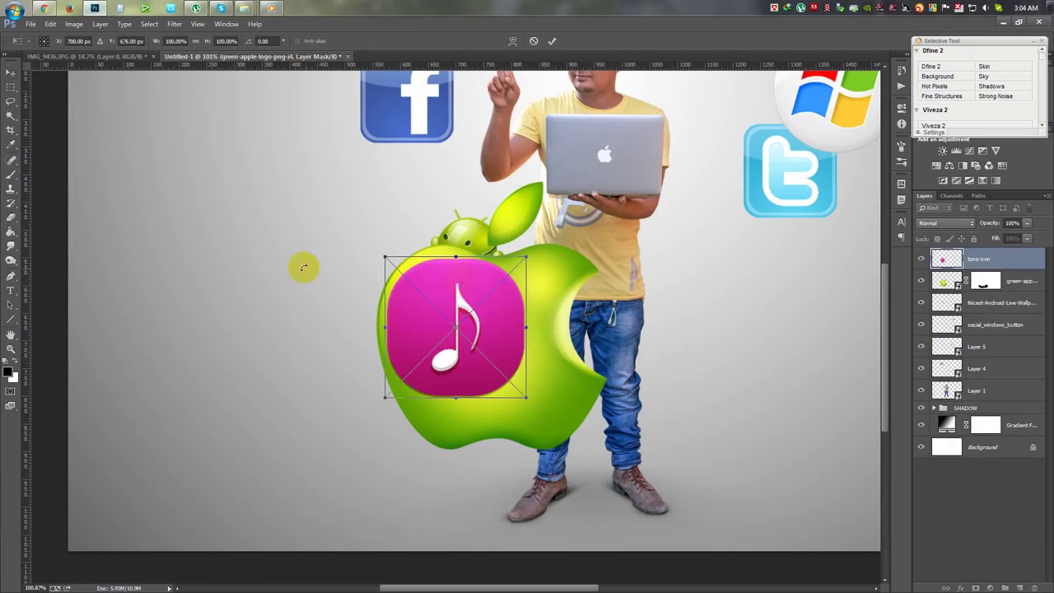
pyautogui.moveTo(56, 215); pyautogui.dragTo(302, 266)
pyautogui.moveTo(466, 327); pyautogui.dragTo(283, 178)
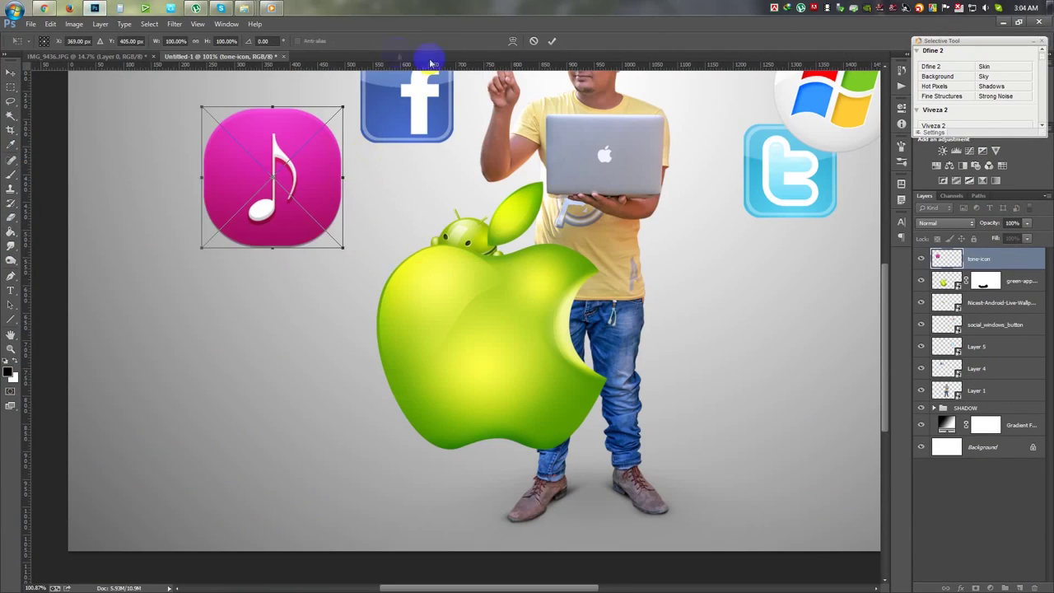
pyautogui.click(549, 42)
# Place a tilted blue music note to the left of the apple.
pyautogui.click(1001, 23)
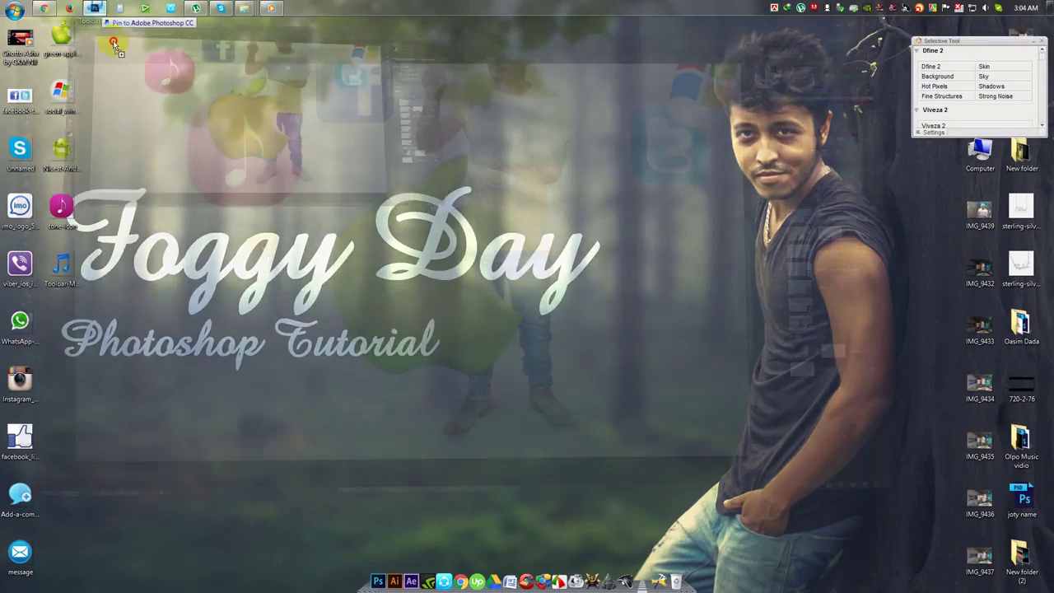
pyautogui.moveTo(95, 10); pyautogui.dragTo(315, 326)
pyautogui.moveTo(461, 335)
pyautogui.mouseDown()
pyautogui.moveTo(402, 347)
pyautogui.moveTo(471, 282)
pyautogui.mouseUp()
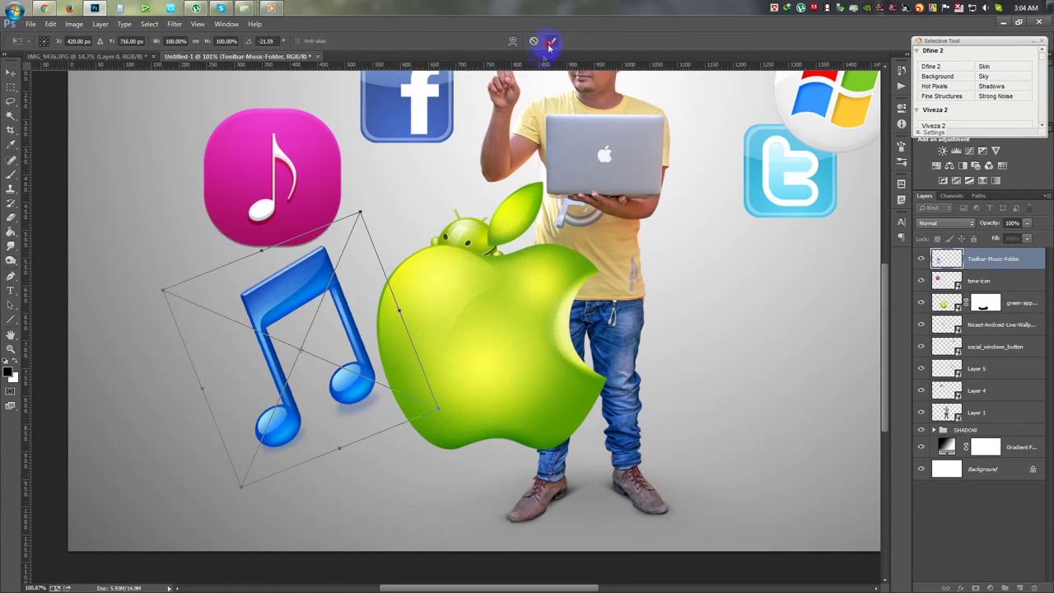
pyautogui.click(550, 42)
# Place the mail icon and the add-comment icon into the composition.
pyautogui.click(1002, 26)
pyautogui.moveTo(20, 552)
pyautogui.mouseDown()
pyautogui.moveTo(153, 109)
pyautogui.moveTo(453, 360)
pyautogui.mouseUp()
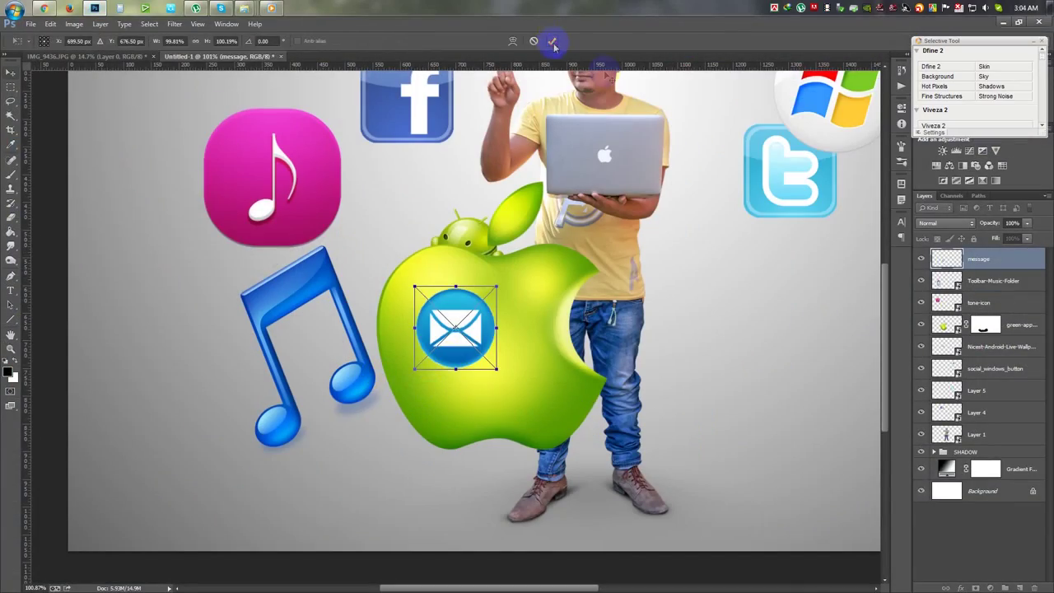
pyautogui.click(552, 42)
pyautogui.click(1002, 23)
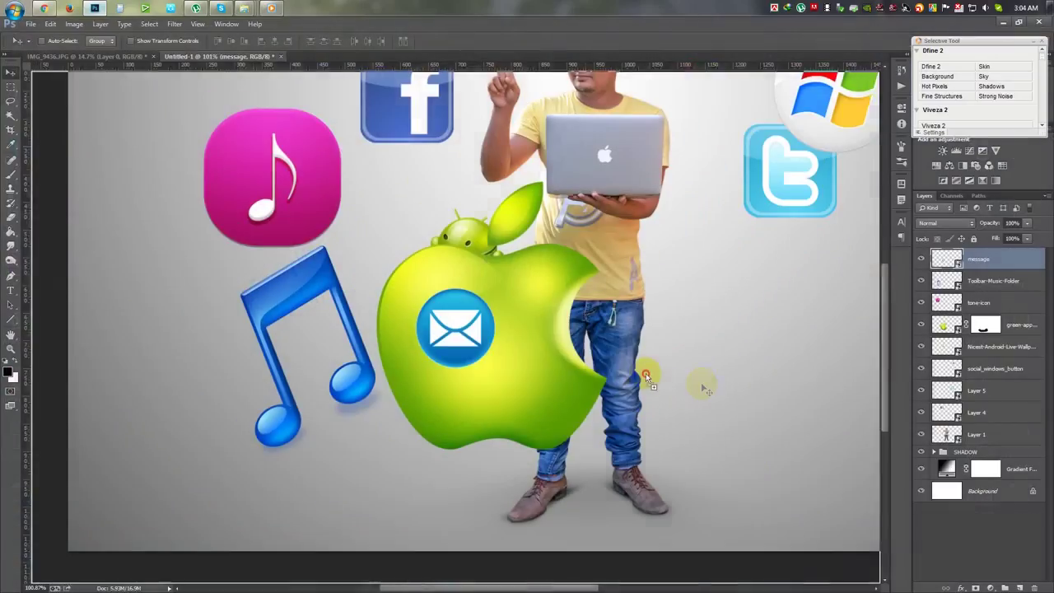
pyautogui.moveTo(121, 97); pyautogui.dragTo(617, 177)
pyautogui.click(551, 42)
# Place the Skype, imo, Viber, WhatsApp and Instagram icons together, then open the thumbs-up image.
pyautogui.click(1003, 22)
pyautogui.click(20, 380)
pyautogui.keyDown('ctrl'); pyautogui.click(24, 308); pyautogui.keyUp('ctrl')
pyautogui.keyDown('ctrl'); pyautogui.click(22, 265); pyautogui.keyUp('ctrl')
pyautogui.keyDown('ctrl'); pyautogui.click(20, 206); pyautogui.keyUp('ctrl')
pyautogui.keyDown('ctrl'); pyautogui.click(20, 148); pyautogui.keyUp('ctrl')
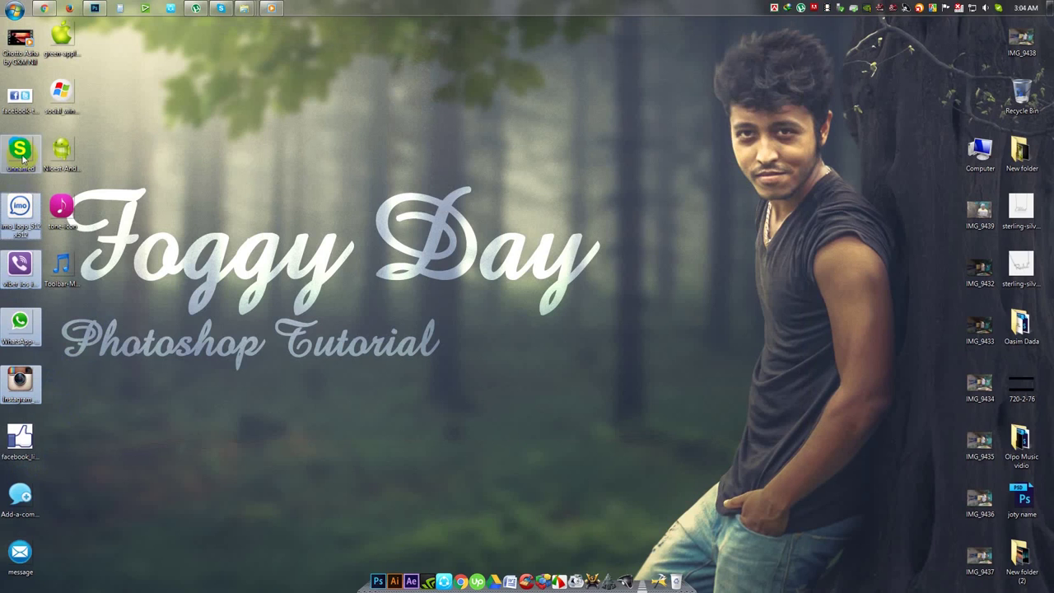
pyautogui.moveTo(20, 149)
pyautogui.mouseDown()
pyautogui.moveTo(98, 10)
pyautogui.moveTo(439, 217)
pyautogui.mouseUp()
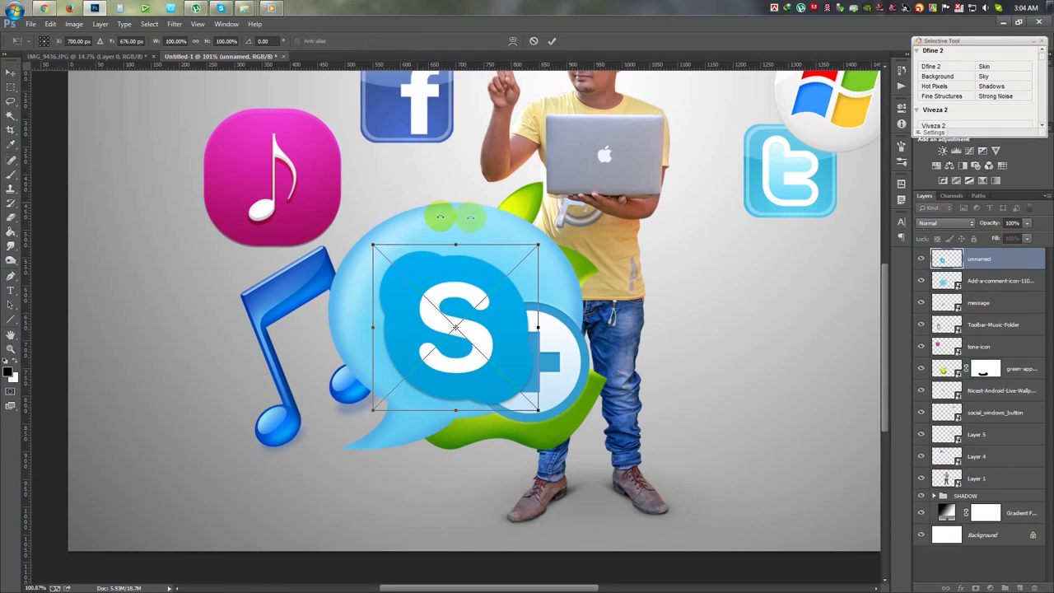
pyautogui.click(553, 41)
pyautogui.click(553, 41)
pyautogui.click(553, 41)
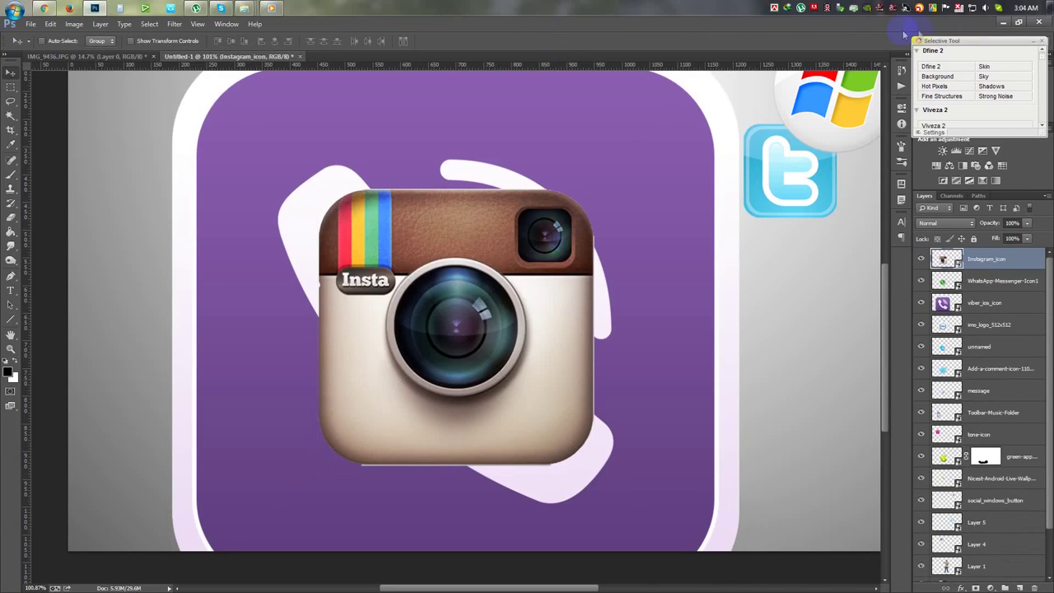
pyautogui.click(1004, 23)
pyautogui.moveTo(20, 436)
pyautogui.mouseDown()
pyautogui.moveTo(95, 16)
pyautogui.moveTo(390, 43)
pyautogui.moveTo(395, 66)
pyautogui.mouseUp()
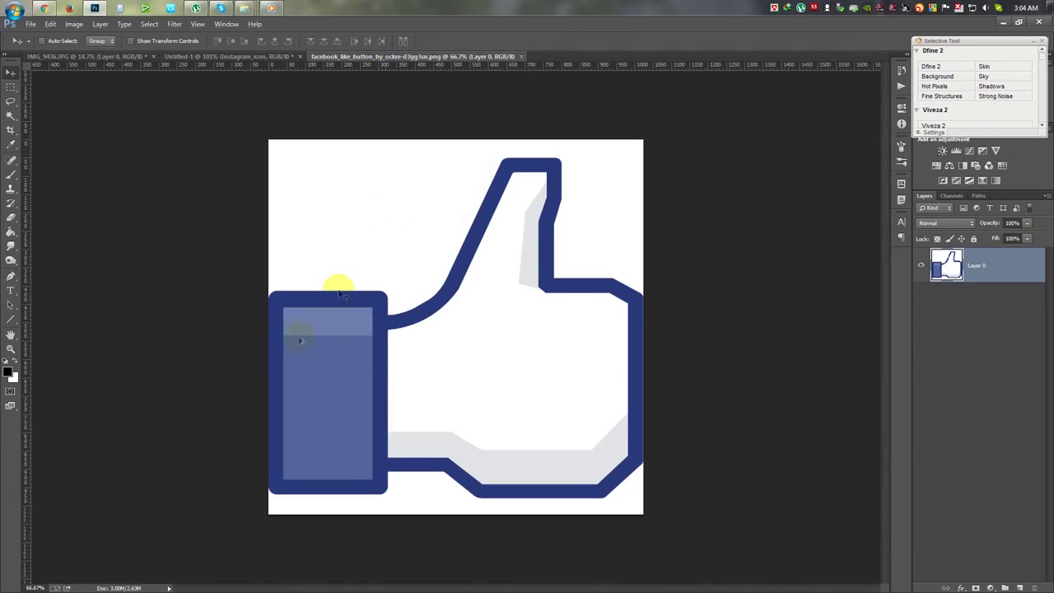
# Remove the thumbs-up's white background with a Magic Wand mask and apply the mask.
pyautogui.click(12, 119)
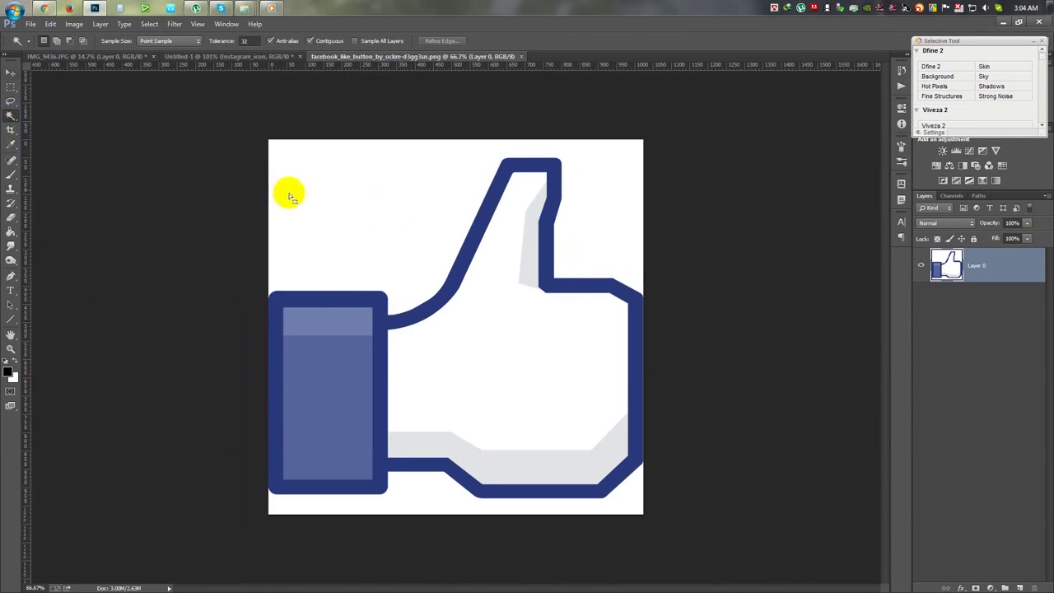
pyautogui.click(490, 504)
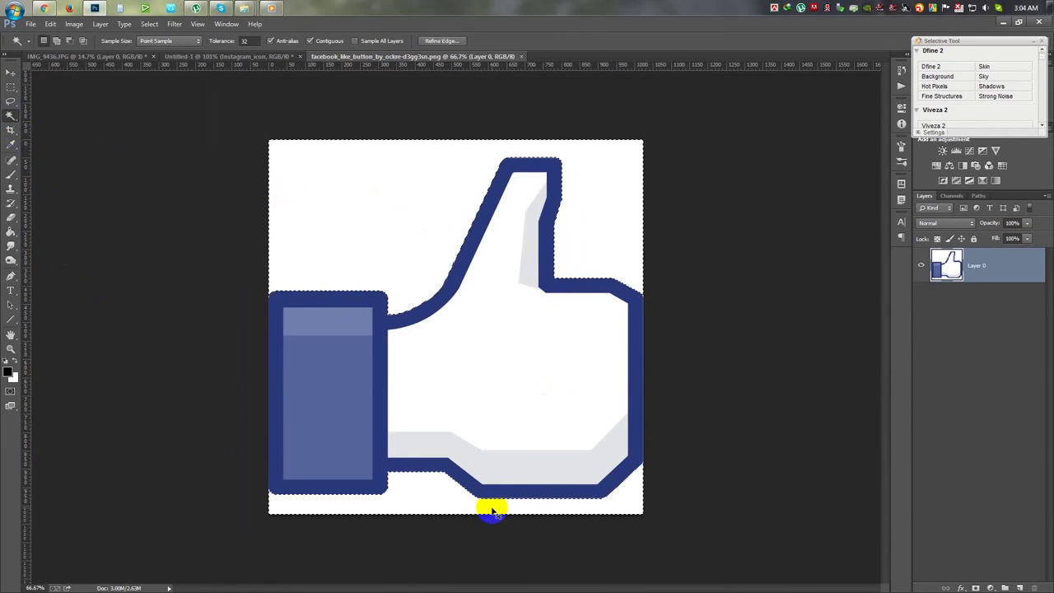
pyautogui.keyDown('alt'); pyautogui.click(974, 587); pyautogui.keyUp('alt')
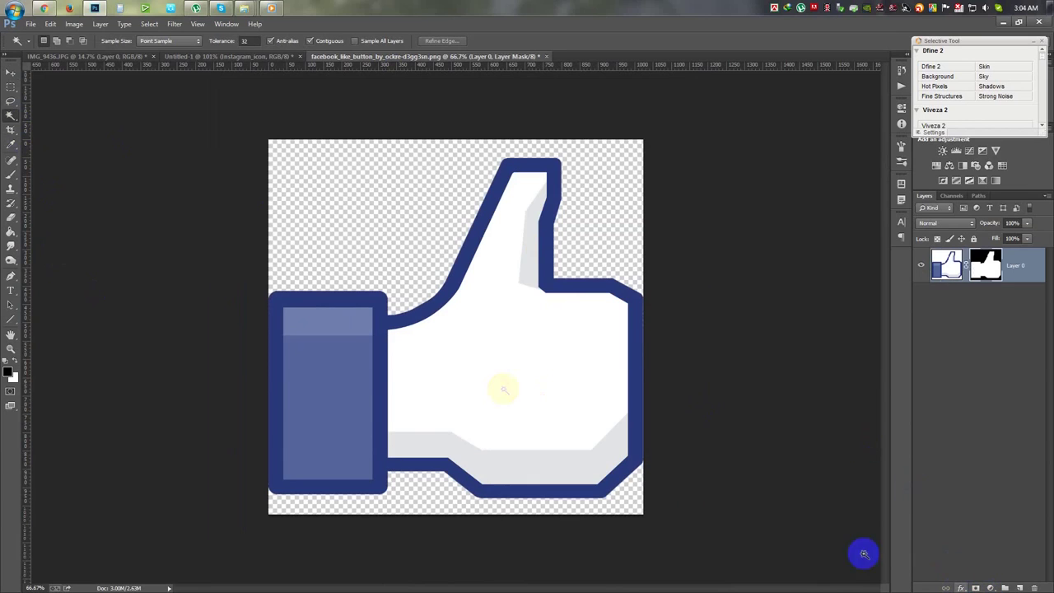
pyautogui.click(11, 72)
pyautogui.rightClick(1048, 273)
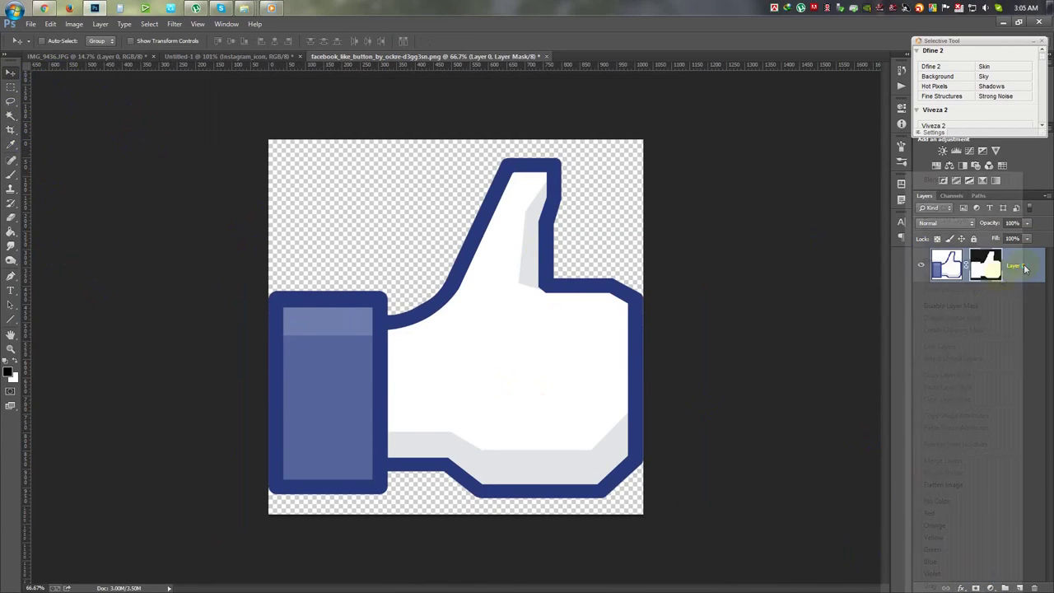
pyautogui.click(955, 273)
# Copy the thumbs-up into Untitled-1 and close its source file without saving.
pyautogui.moveTo(499, 268); pyautogui.dragTo(471, 76)
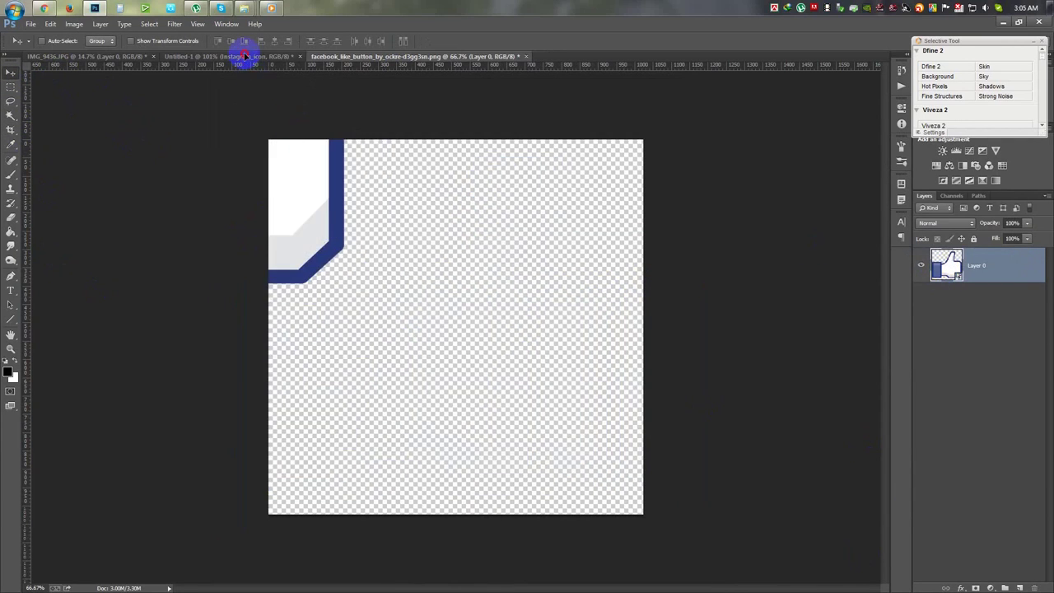
pyautogui.click(502, 60)
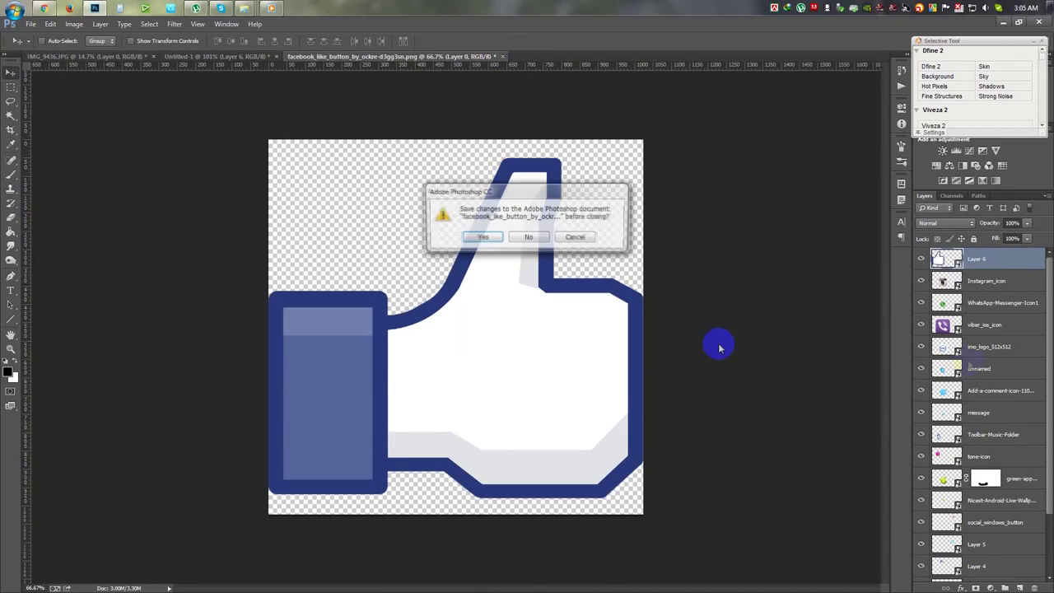
pyautogui.click(544, 254)
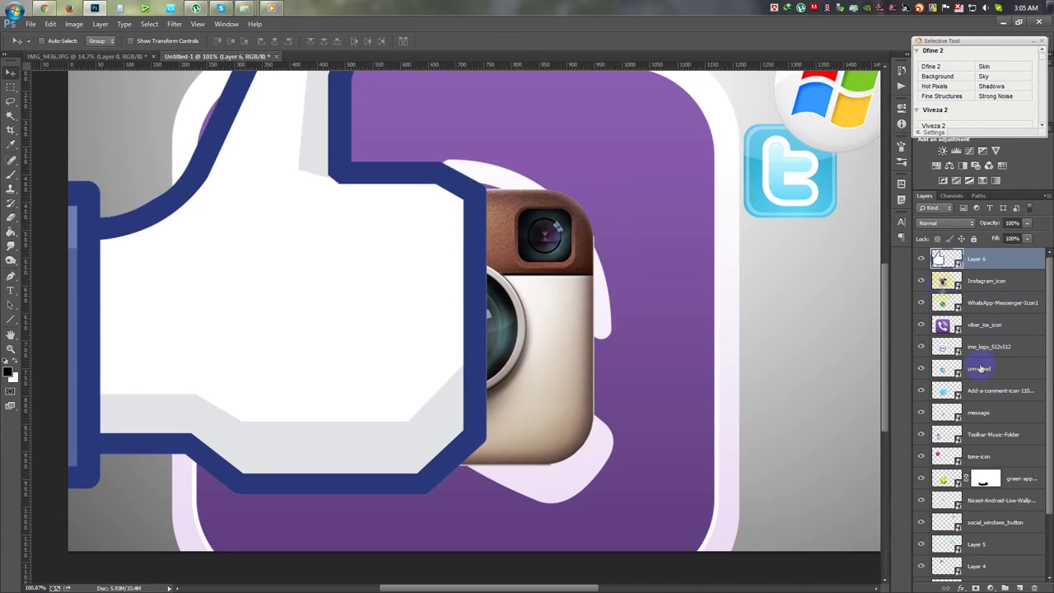
# Hide every icon layer except the Facebook icon, keep the man visible, and select Layer 4.
pyautogui.moveTo(920, 500); pyautogui.dragTo(930, 535)
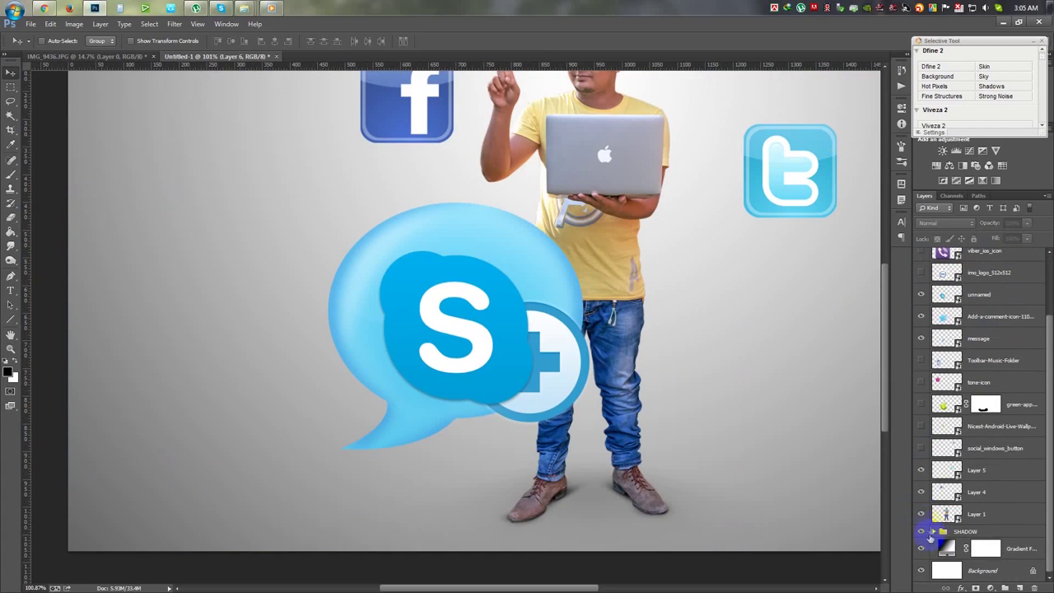
pyautogui.moveTo(922, 469); pyautogui.dragTo(923, 514)
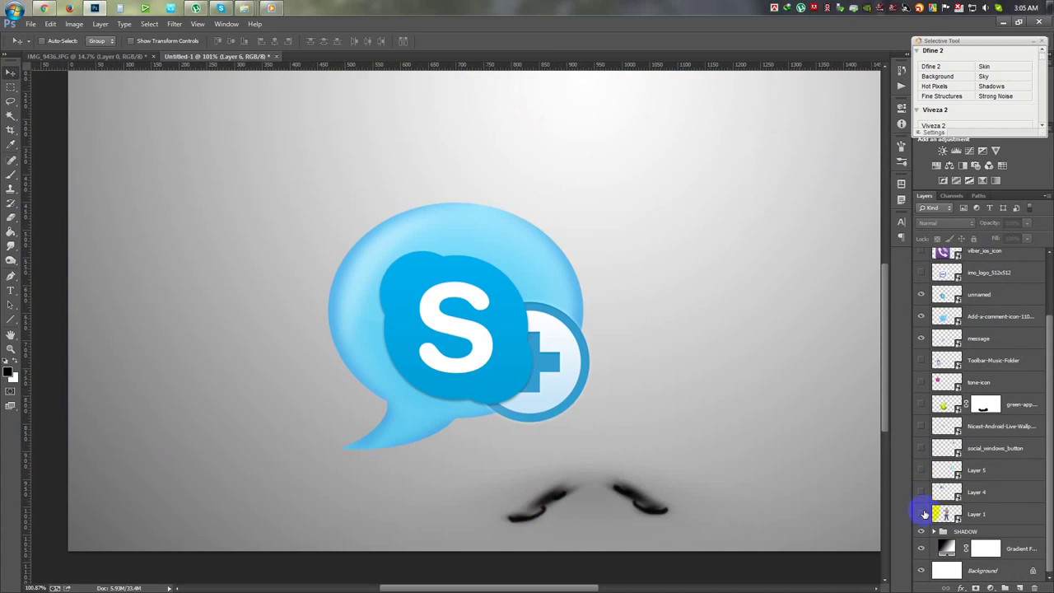
pyautogui.click(922, 513)
pyautogui.click(921, 493)
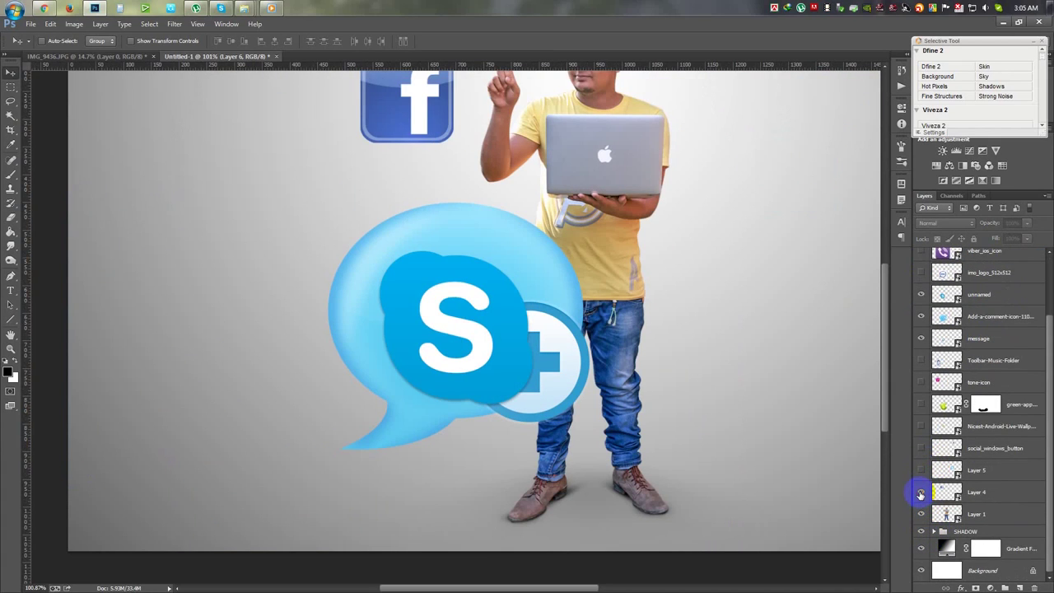
pyautogui.moveTo(922, 294); pyautogui.dragTo(922, 361)
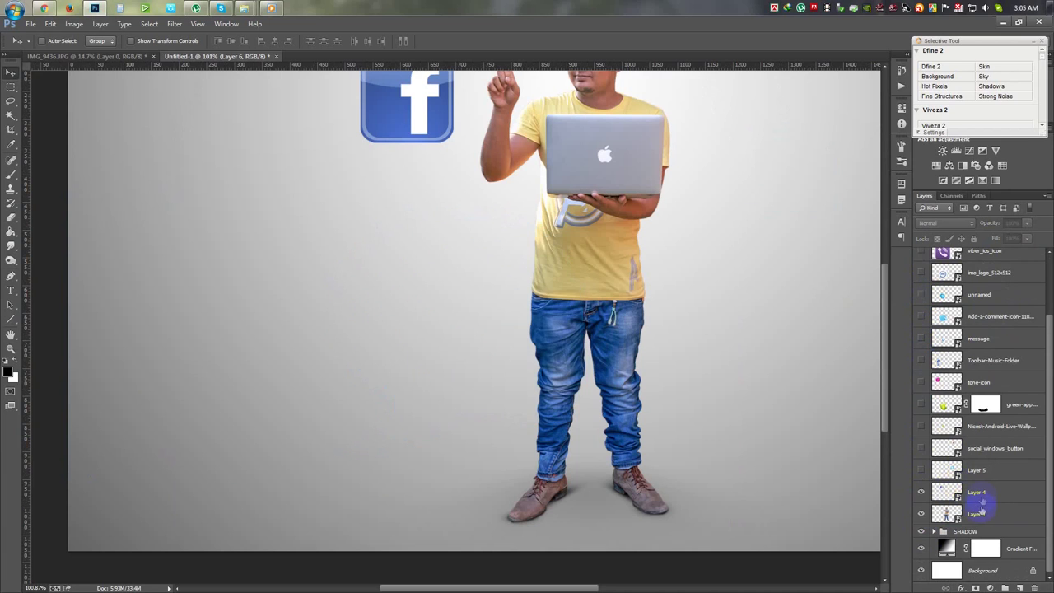
pyautogui.click(976, 492)
pyautogui.scroll(2, 418, 312)
pyautogui.scroll(3, 419, 313)
pyautogui.scroll(2, 420, 313)
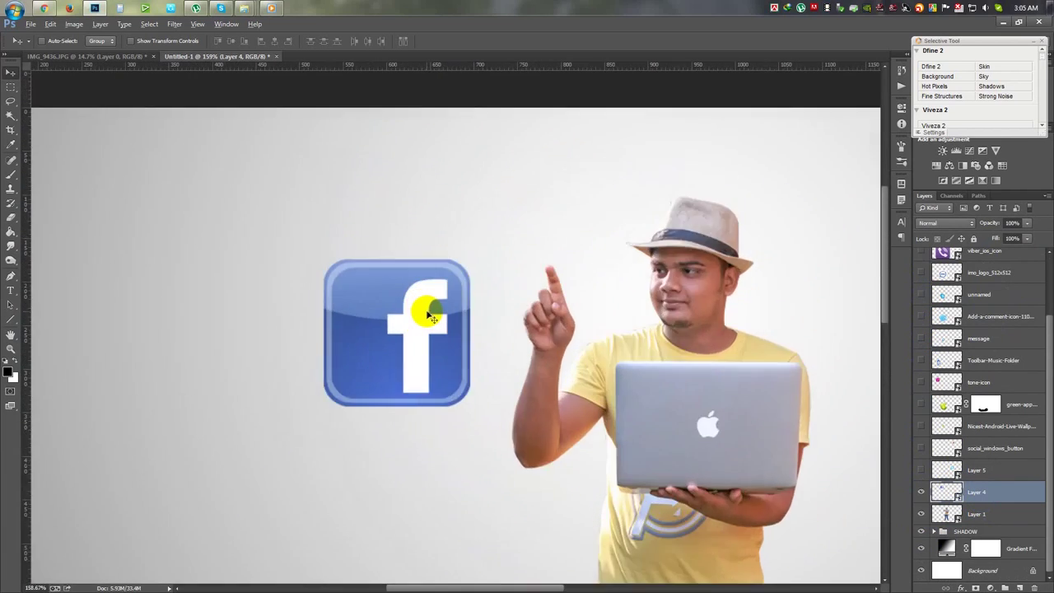
# Shrink the Facebook icon to about a quarter, tilt it ~32°, and rest it on the fingertip.
pyautogui.hotkey('ctrl', 't')
pyautogui.moveTo(494, 376)
pyautogui.mouseDown()
pyautogui.moveTo(536, 371)
pyautogui.moveTo(517, 385)
pyautogui.moveTo(447, 365)
pyautogui.moveTo(543, 263)
pyautogui.moveTo(618, 222)
pyautogui.mouseUp()
pyautogui.scroll(2, 536, 371)
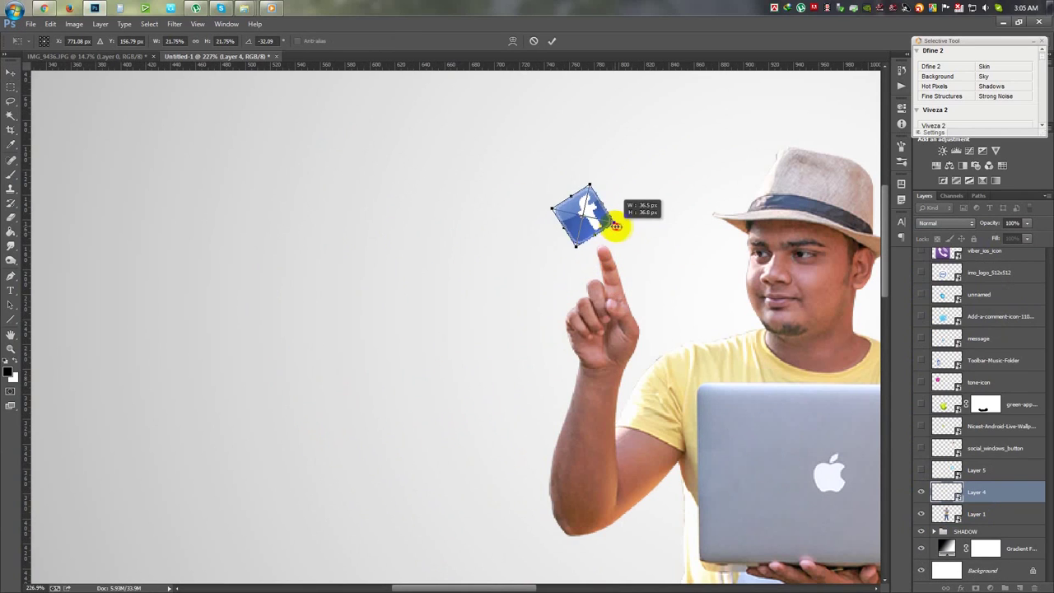
pyautogui.scroll(3, 580, 186)
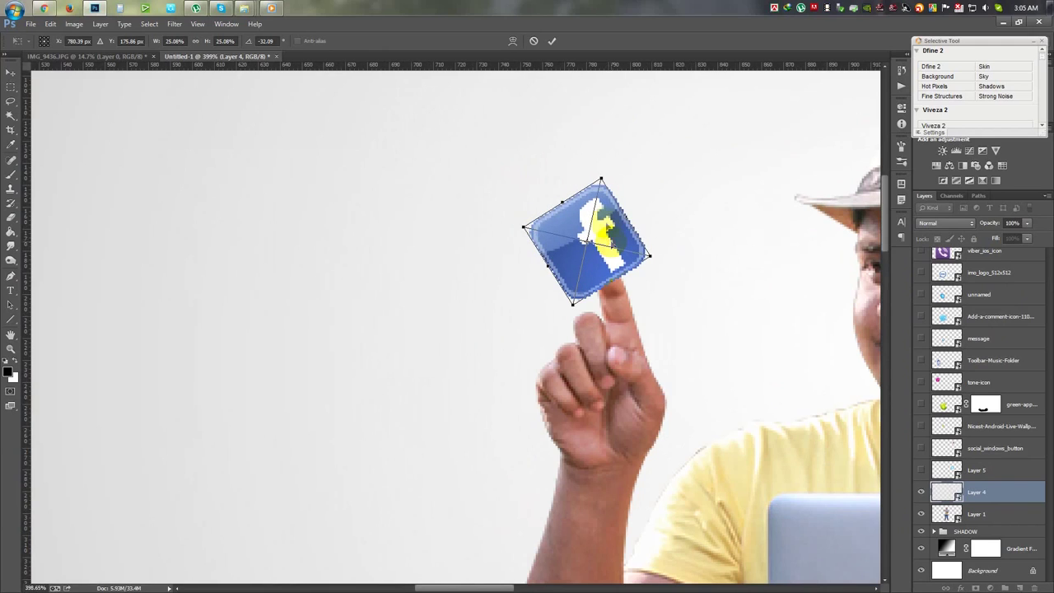
pyautogui.click(551, 43)
pyautogui.moveTo(663, 184)
pyautogui.mouseDown()
pyautogui.moveTo(475, 271)
pyautogui.moveTo(456, 253)
pyautogui.mouseUp()
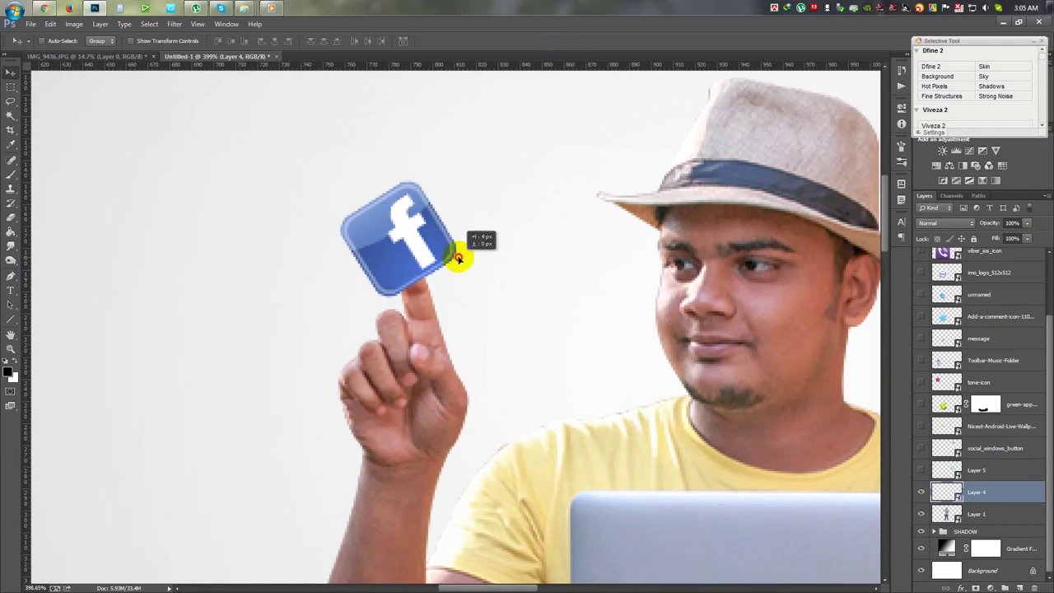
# Open the HELP FILE folder on the WORK (E:) drive in Windows Explorer.
pyautogui.moveTo(244, 8)
pyautogui.click(408, 74)
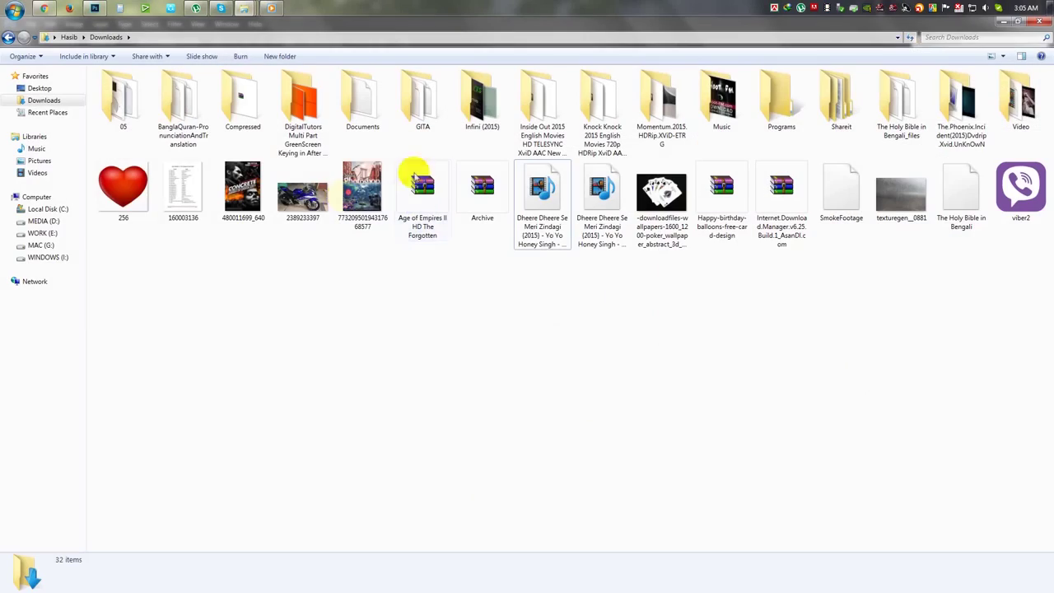
pyautogui.click(48, 235)
pyautogui.doubleClick(299, 97)
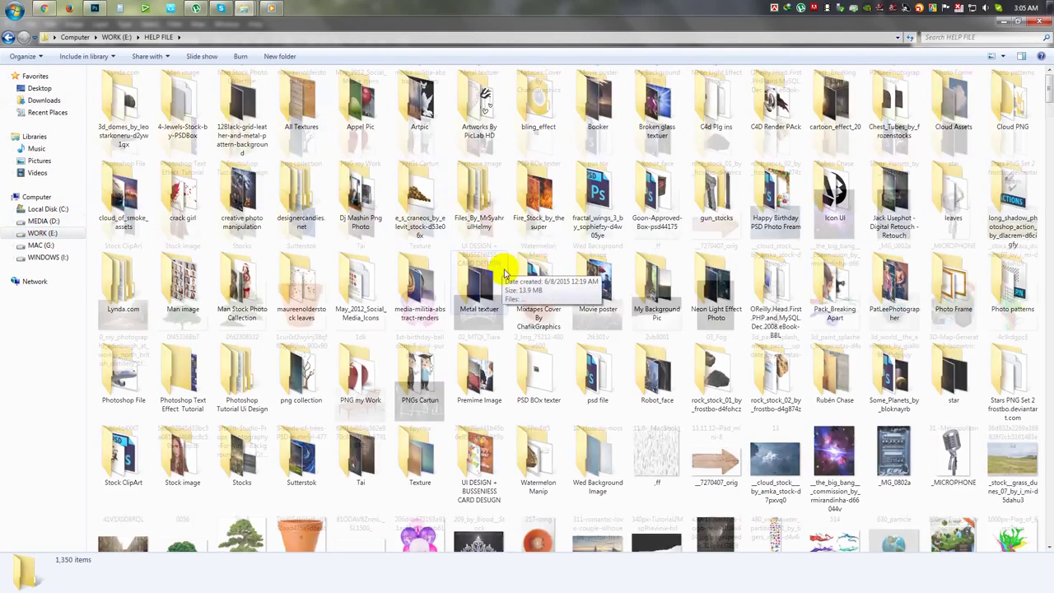
pyautogui.scroll(-10, 504, 272)
pyautogui.scroll(-3, 504, 271)
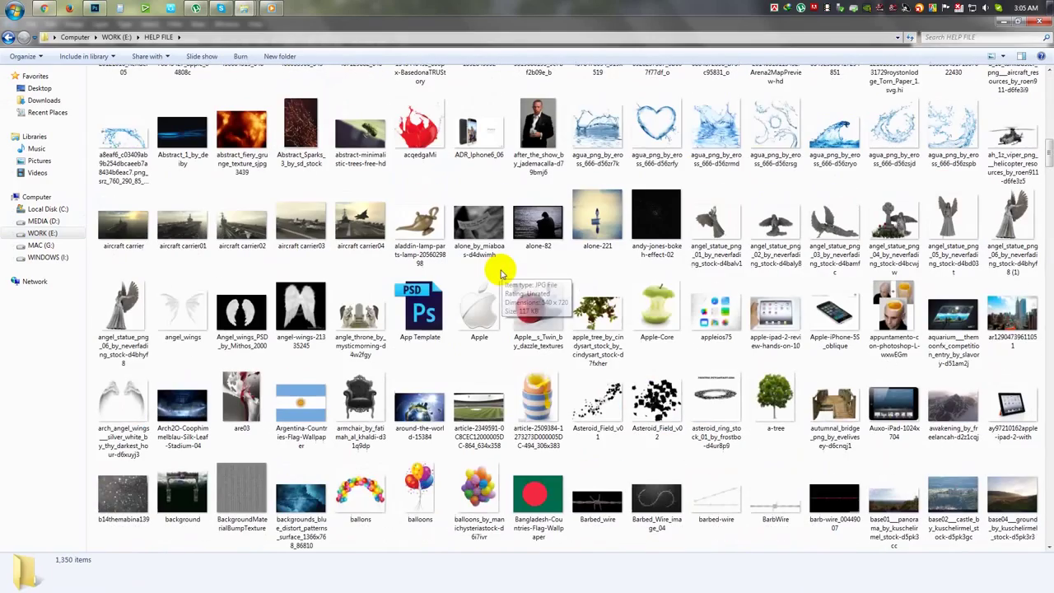
pyautogui.scroll(-3, 498, 272)
pyautogui.scroll(-3, 498, 272)
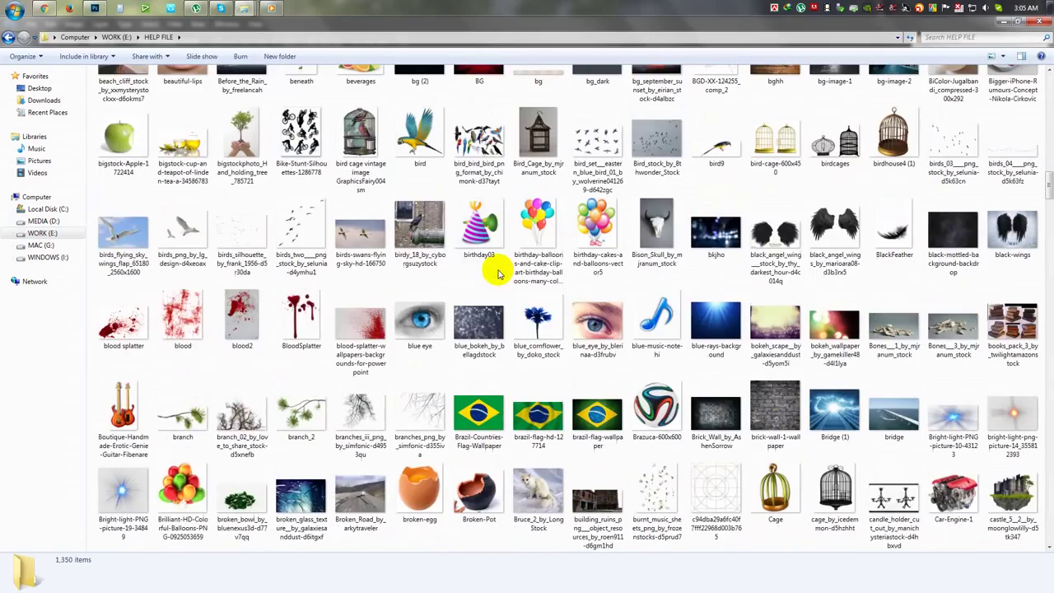
# Browse the image thumbnails down to the H–J files to find the glow bubble.
pyautogui.press('b')
pyautogui.press('b')
pyautogui.press('b')
pyautogui.press('b')
pyautogui.press('b')
pyautogui.press('b')
pyautogui.press('b')
pyautogui.press('b')
pyautogui.press('b')
pyautogui.press('Right')
pyautogui.press('Right')
pyautogui.press('Right')
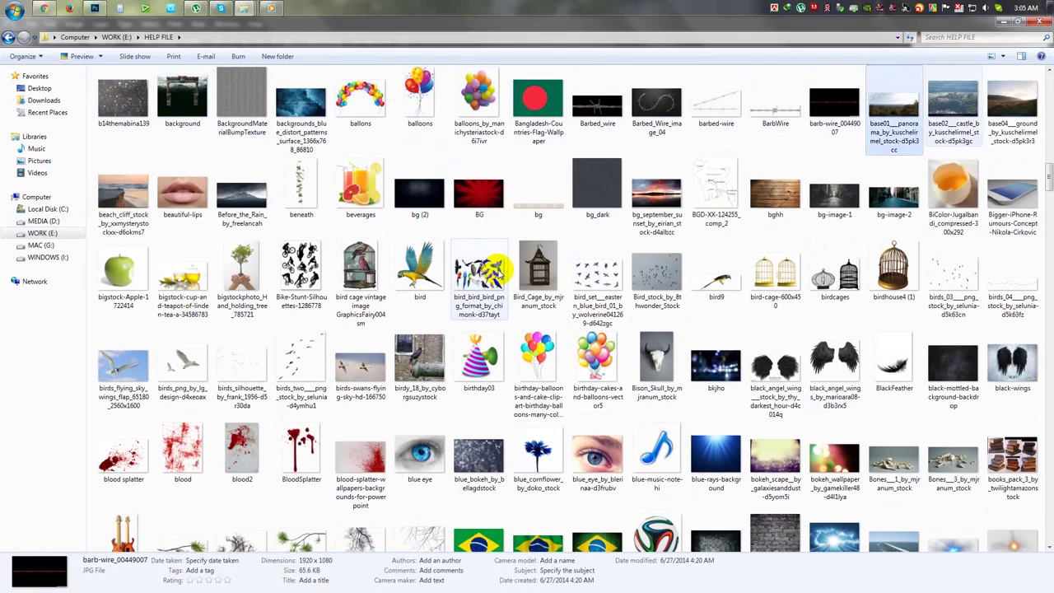
pyautogui.press('Right')
pyautogui.press('Right')
pyautogui.scroll(-3, 496, 269)
pyautogui.scroll(-3, 498, 273)
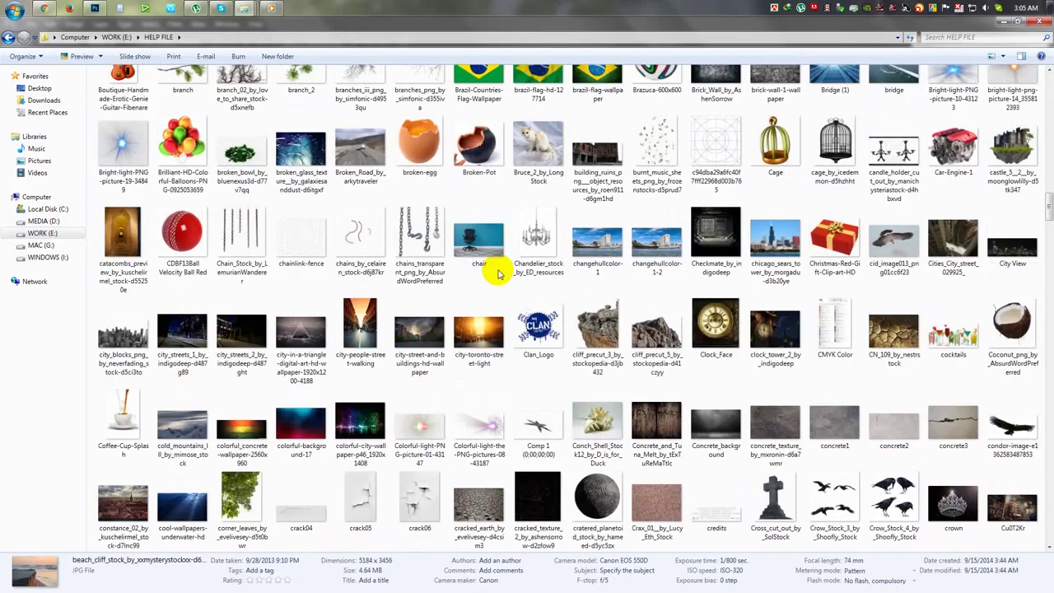
pyautogui.scroll(-3, 497, 274)
pyautogui.scroll(-3, 498, 274)
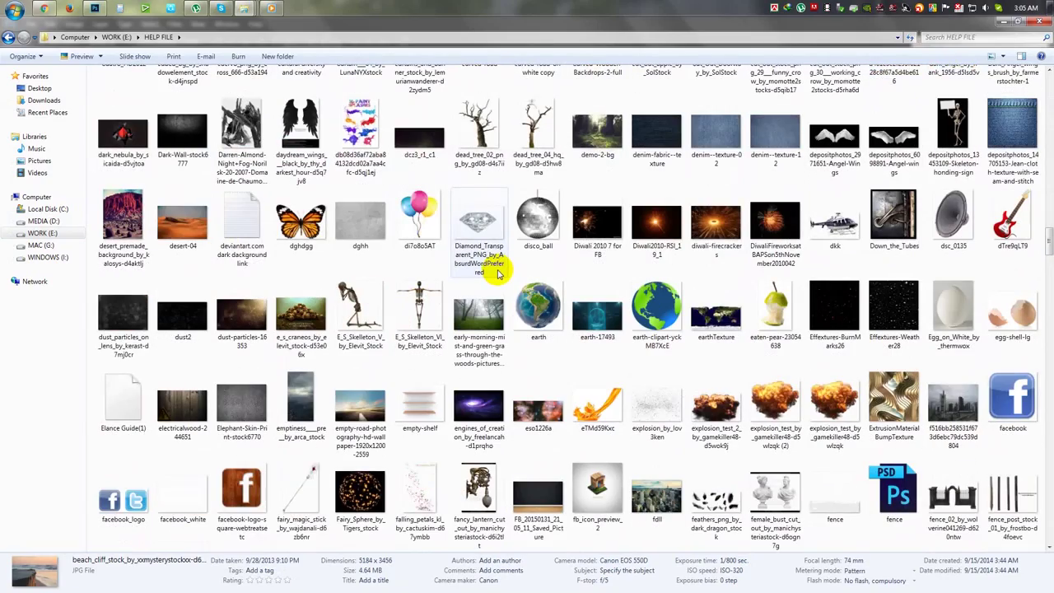
pyautogui.scroll(-3, 497, 273)
pyautogui.scroll(-3, 497, 273)
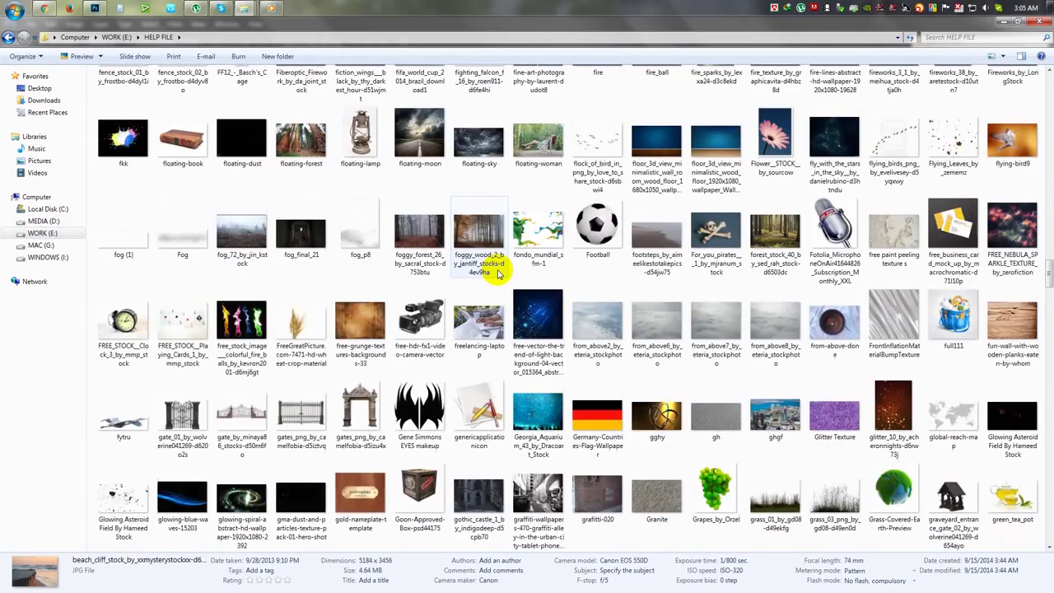
pyautogui.scroll(-3, 497, 274)
pyautogui.scroll(-3, 498, 274)
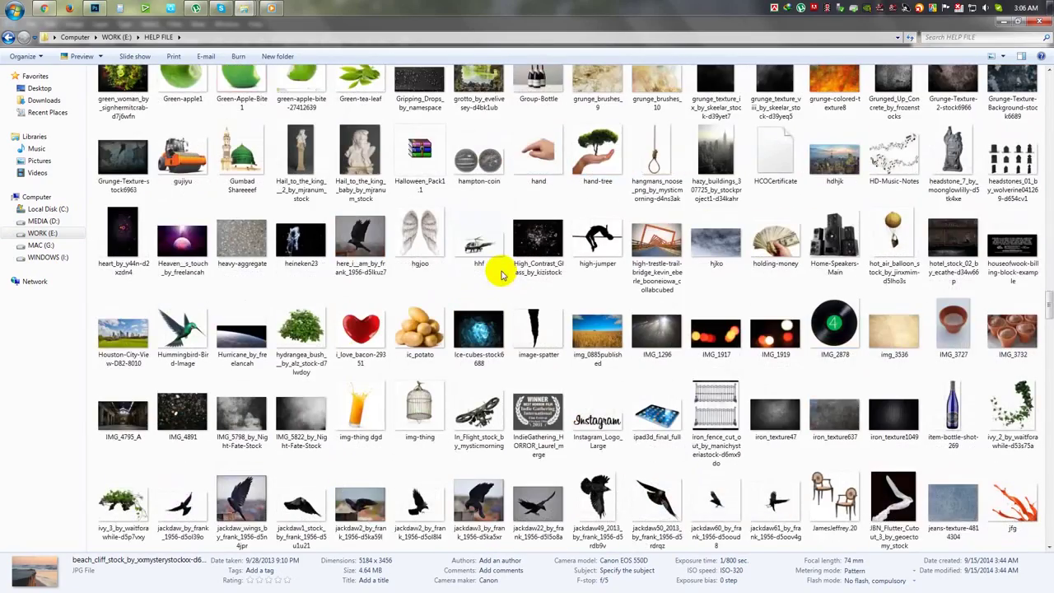
pyautogui.scroll(-3, 501, 275)
# Place the glow bubble image at 10% scale centred over the Facebook icon.
pyautogui.moveTo(654, 325)
pyautogui.mouseDown()
pyautogui.moveTo(96, 6)
pyautogui.moveTo(384, 273)
pyautogui.mouseUp()
pyautogui.click(262, 40)
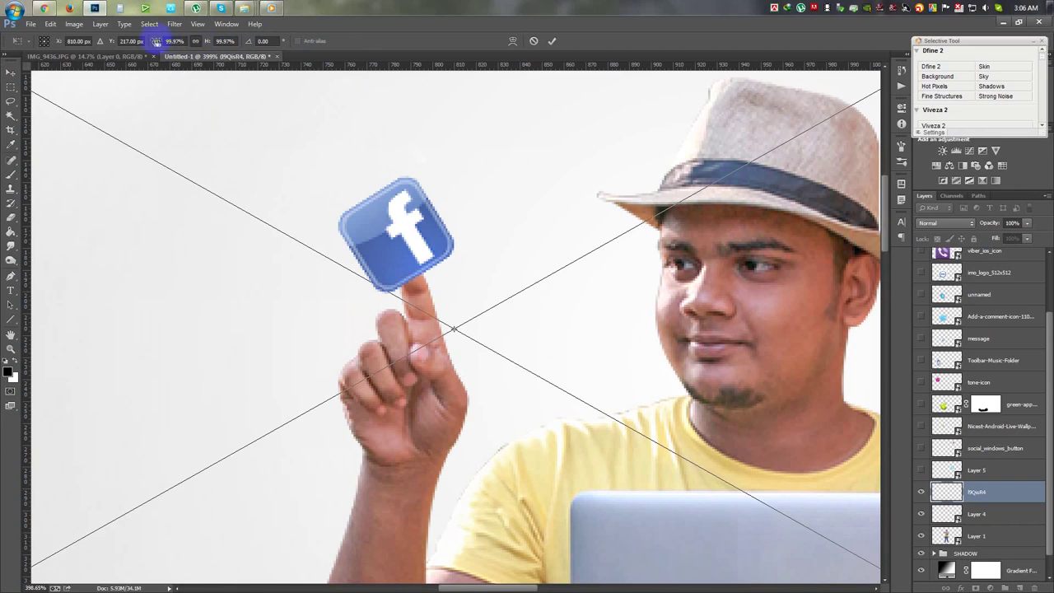
pyautogui.write('10')
pyautogui.moveTo(346, 218); pyautogui.dragTo(302, 164)
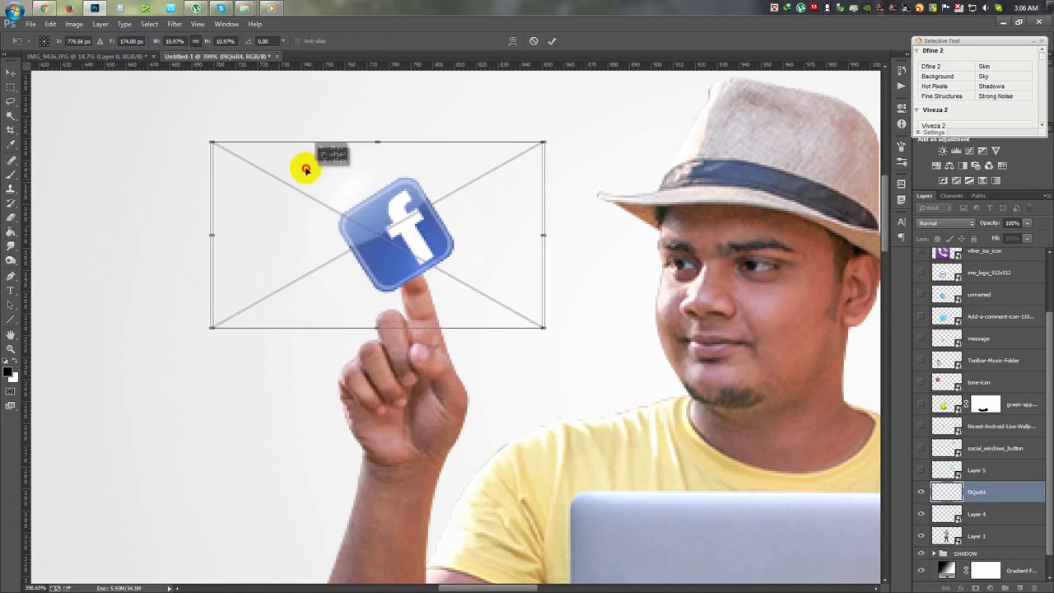
pyautogui.click(551, 40)
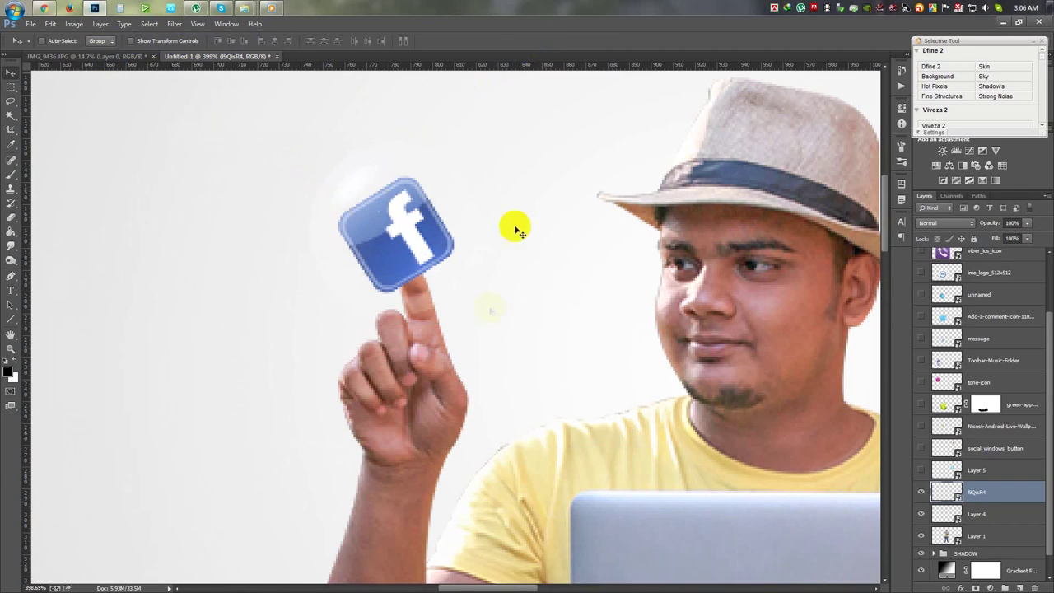
pyautogui.keyDown('alt'); pyautogui.scroll(-5, 487, 321); pyautogui.keyUp('alt')
pyautogui.keyDown('alt'); pyautogui.scroll(-3, 481, 317); pyautogui.keyUp('alt')
pyautogui.keyDown('alt'); pyautogui.scroll(4, 479, 315); pyautogui.keyUp('alt')
pyautogui.keyDown('alt'); pyautogui.scroll(2, 473, 310); pyautogui.keyUp('alt')
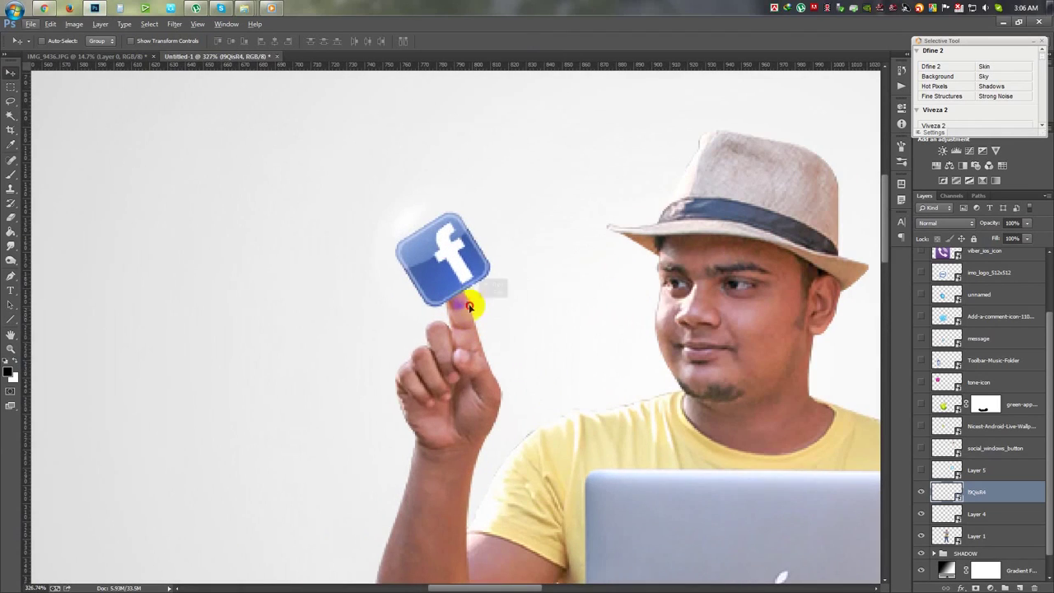
# Duplicate the bubble layer and group it with the Facebook icon as FB.
pyautogui.moveTo(476, 305); pyautogui.dragTo(475, 305)
pyautogui.hotkey('ctrl', 'j')
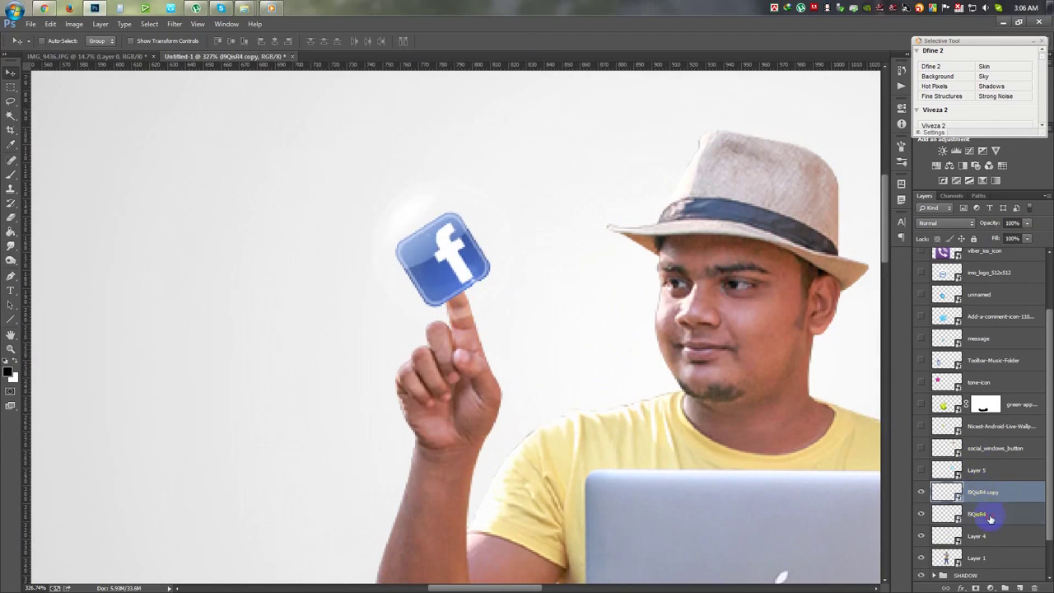
pyautogui.scroll(-1, 990, 518)
pyautogui.rightClick(985, 498)
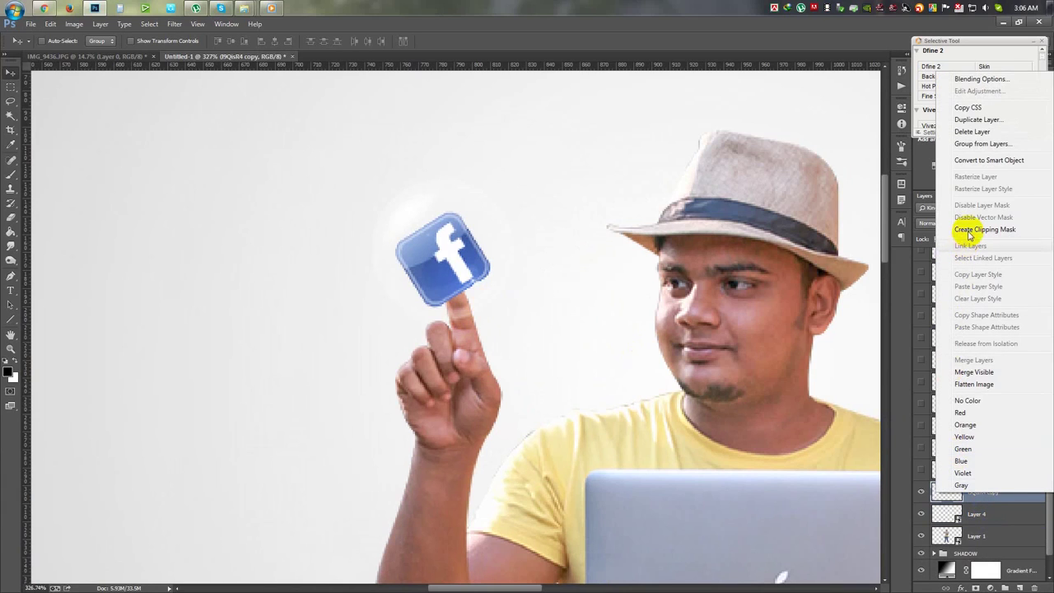
pyautogui.click(984, 159)
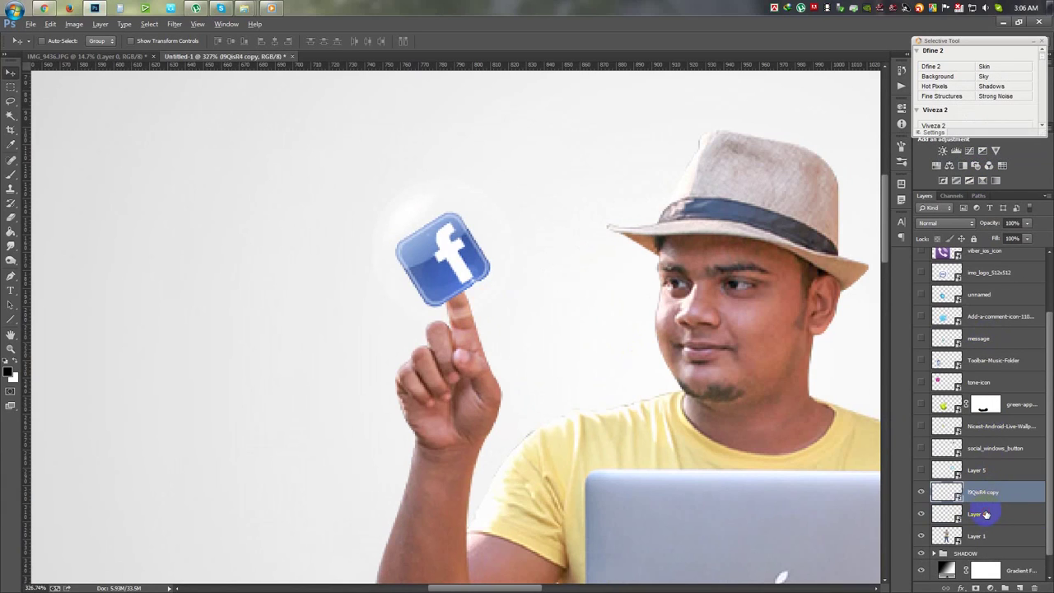
pyautogui.click(985, 513)
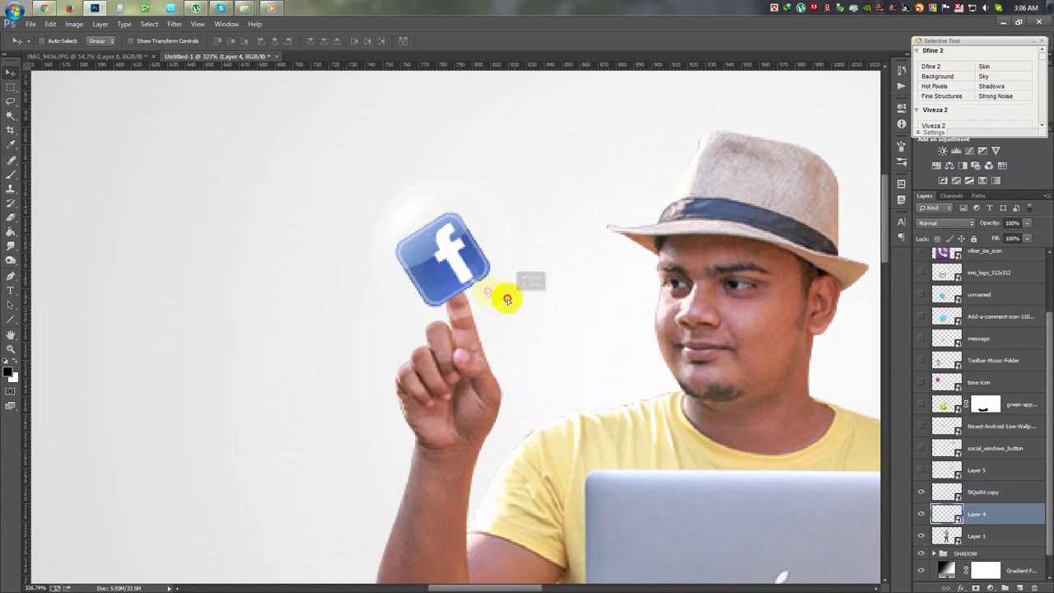
pyautogui.keyDown('ctrl'); pyautogui.click(988, 492); pyautogui.keyUp('ctrl')
pyautogui.hotkey('ctrl', 'g')
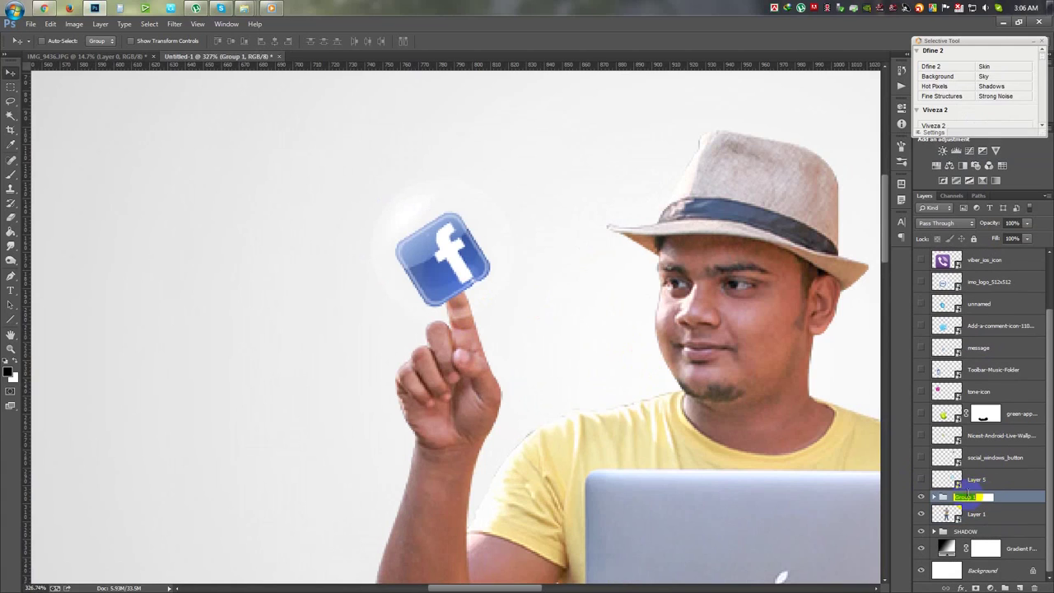
pyautogui.click(921, 497)
pyautogui.click(1001, 514)
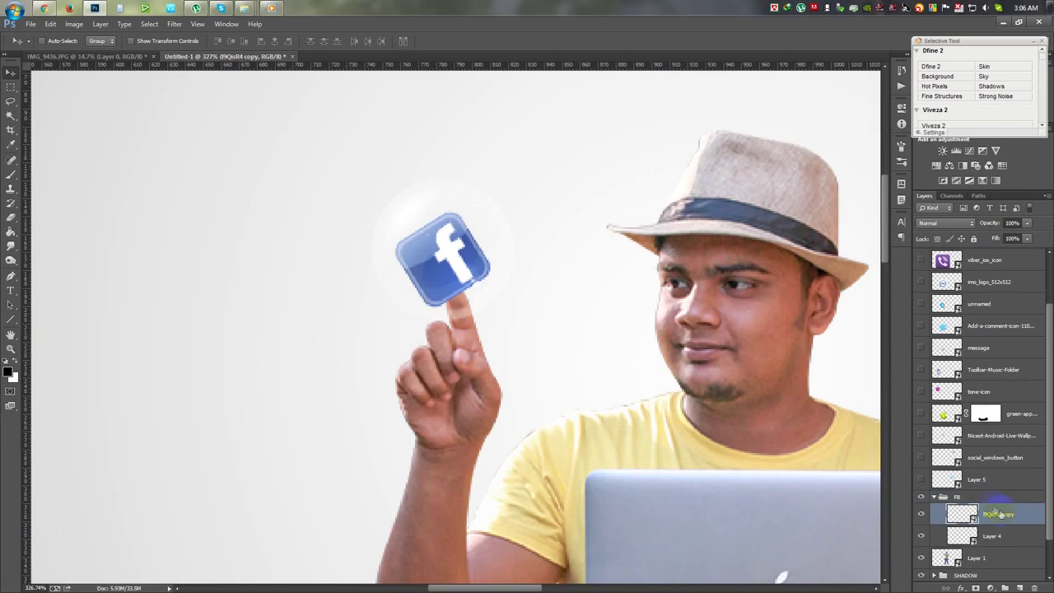
pyautogui.scroll(-2, 802, 468)
pyautogui.scroll(-3, 601, 369)
pyautogui.scroll(-3, 649, 430)
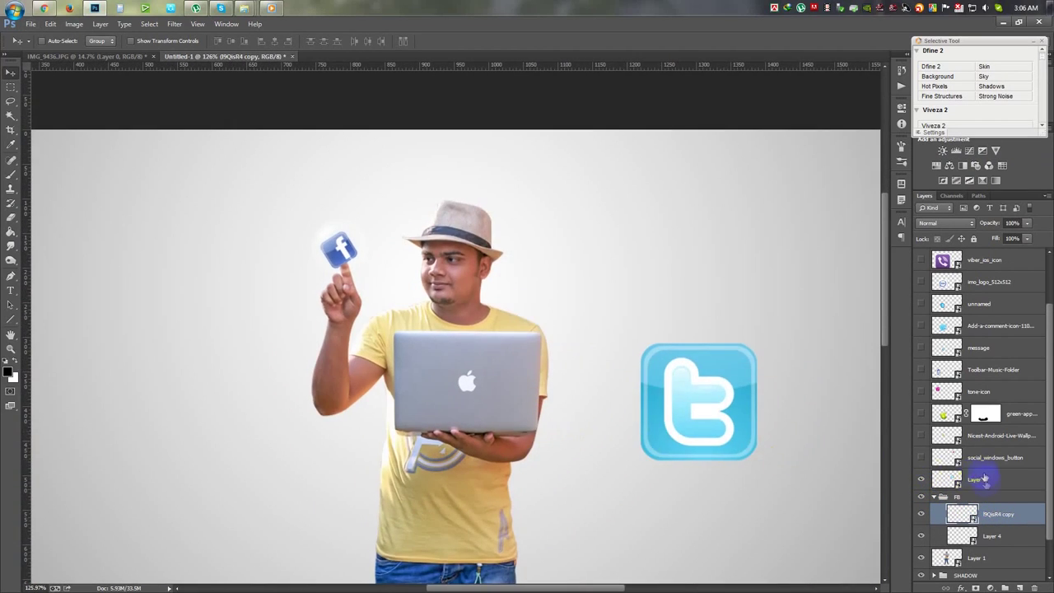
# Shrink the Twitter icon and tilt it about 45° beside the hat.
pyautogui.click(980, 479)
pyautogui.hotkey('ctrl', 't')
pyautogui.moveTo(764, 467)
pyautogui.mouseDown()
pyautogui.moveTo(733, 485)
pyautogui.moveTo(774, 428)
pyautogui.moveTo(595, 393)
pyautogui.moveTo(565, 291)
pyautogui.mouseUp()
pyautogui.press('Return')
pyautogui.scroll(5, 576, 301)
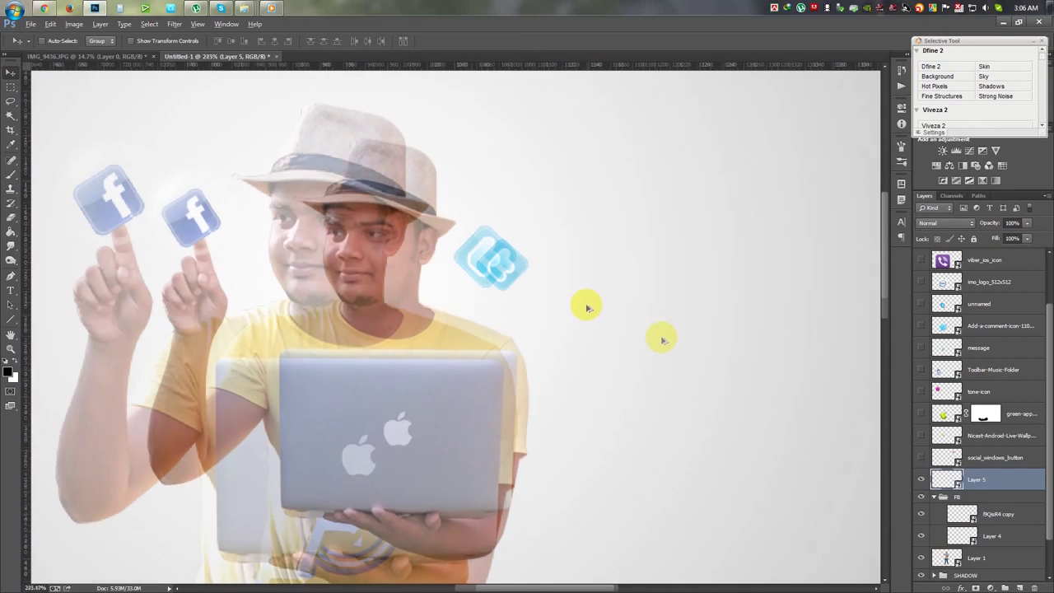
# Copy the glow bubble over the Twitter icon and scale it to about 76%.
pyautogui.click(992, 517)
pyautogui.moveTo(990, 521); pyautogui.dragTo(960, 471)
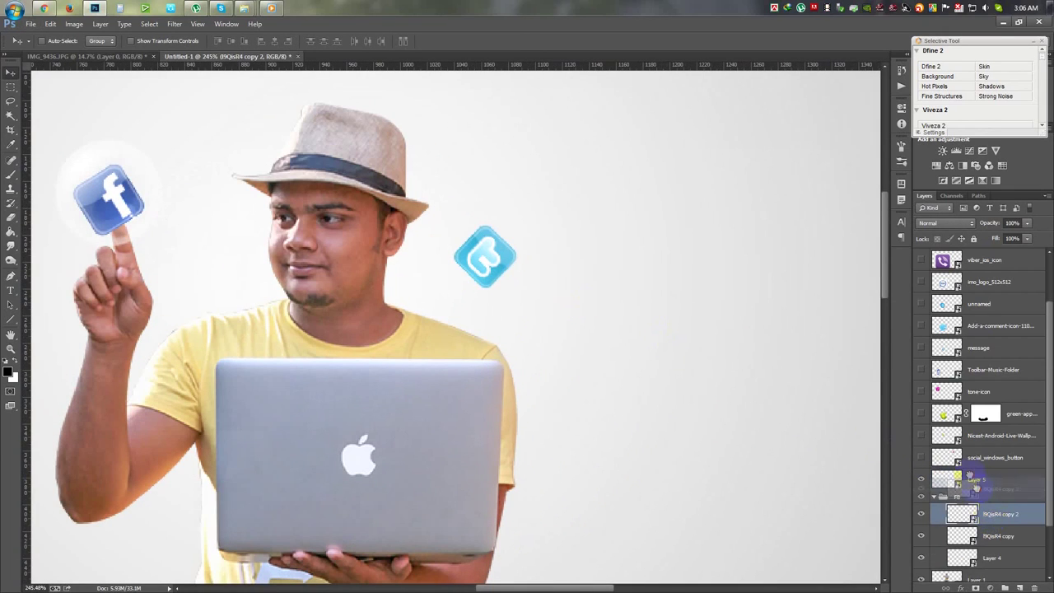
pyautogui.moveTo(217, 212)
pyautogui.mouseDown()
pyautogui.moveTo(547, 288)
pyautogui.moveTo(535, 273)
pyautogui.mouseUp()
pyautogui.scroll(2, 534, 273)
pyautogui.hotkey('ctrl', 't')
pyautogui.moveTo(542, 321)
pyautogui.mouseDown()
pyautogui.moveTo(516, 313)
pyautogui.moveTo(562, 327)
pyautogui.moveTo(555, 332)
pyautogui.mouseUp()
pyautogui.press('Return')
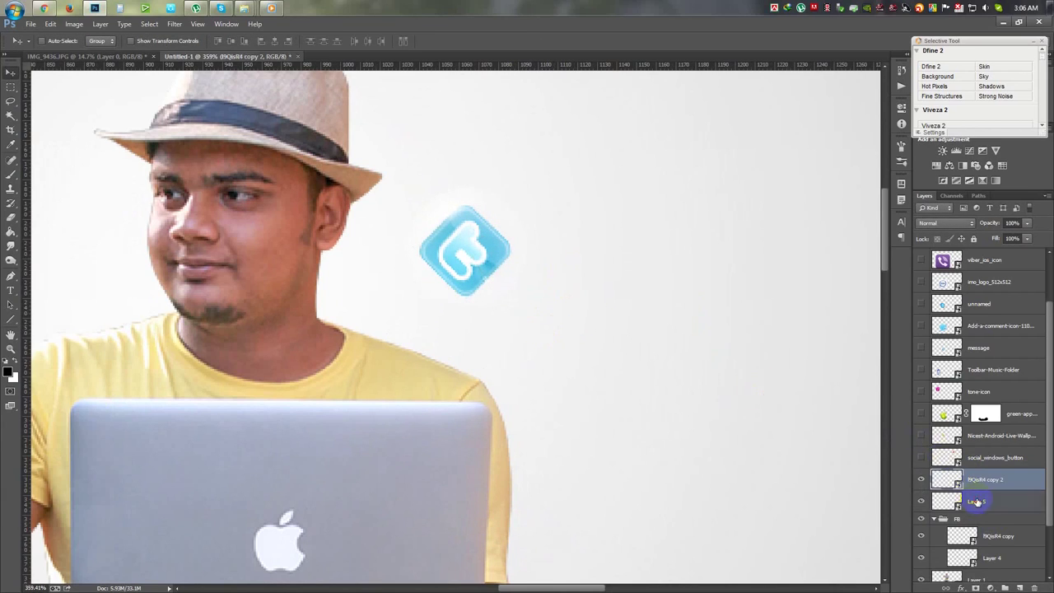
# Group the Twitter icon with its bubble as Group 1, then select the Windows logo layer.
pyautogui.keyDown('shift'); pyautogui.click(974, 502); pyautogui.keyUp('shift')
pyautogui.hotkey('ctrl', 'g')
pyautogui.click(938, 488)
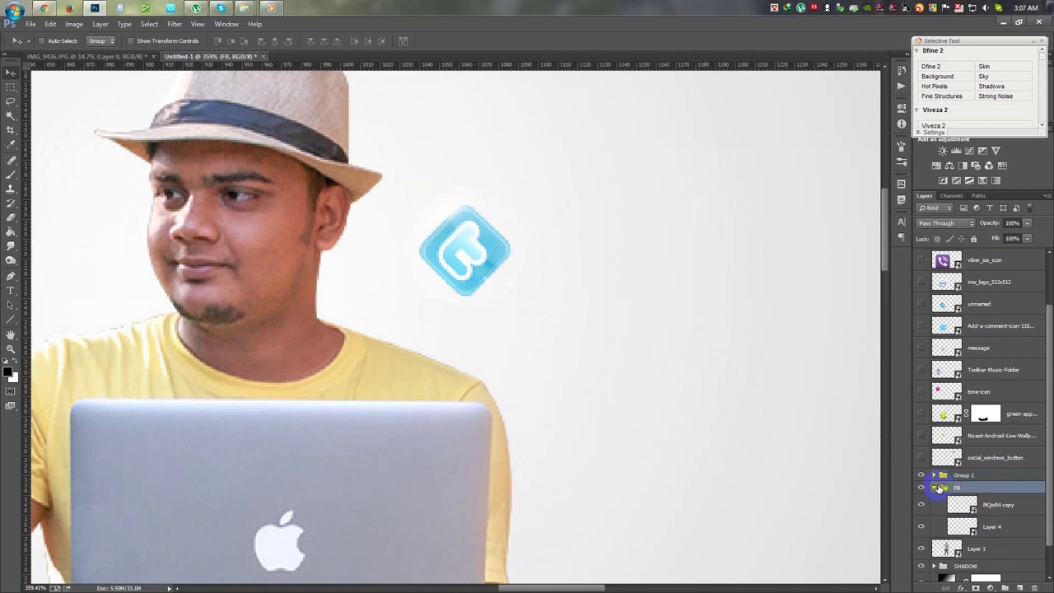
pyautogui.click(992, 457)
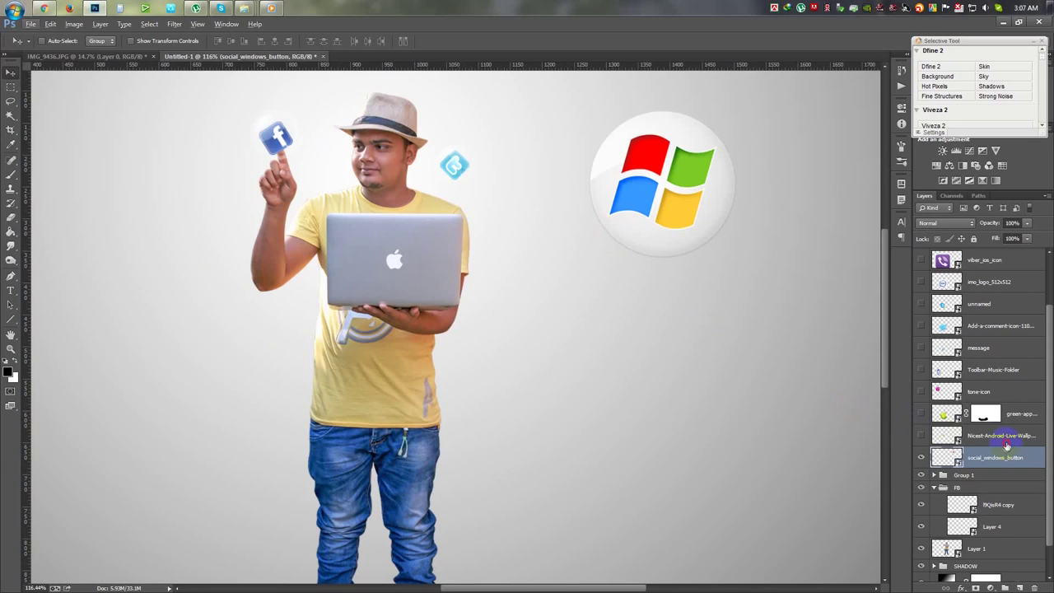
# Tilt the Windows logo slightly and shrink it to a small icon.
pyautogui.hotkey('ctrl', 't')
pyautogui.moveTo(700, 321)
pyautogui.mouseDown()
pyautogui.moveTo(760, 263)
pyautogui.moveTo(758, 229)
pyautogui.moveTo(694, 192)
pyautogui.mouseUp()
pyautogui.moveTo(722, 242); pyautogui.dragTo(680, 175)
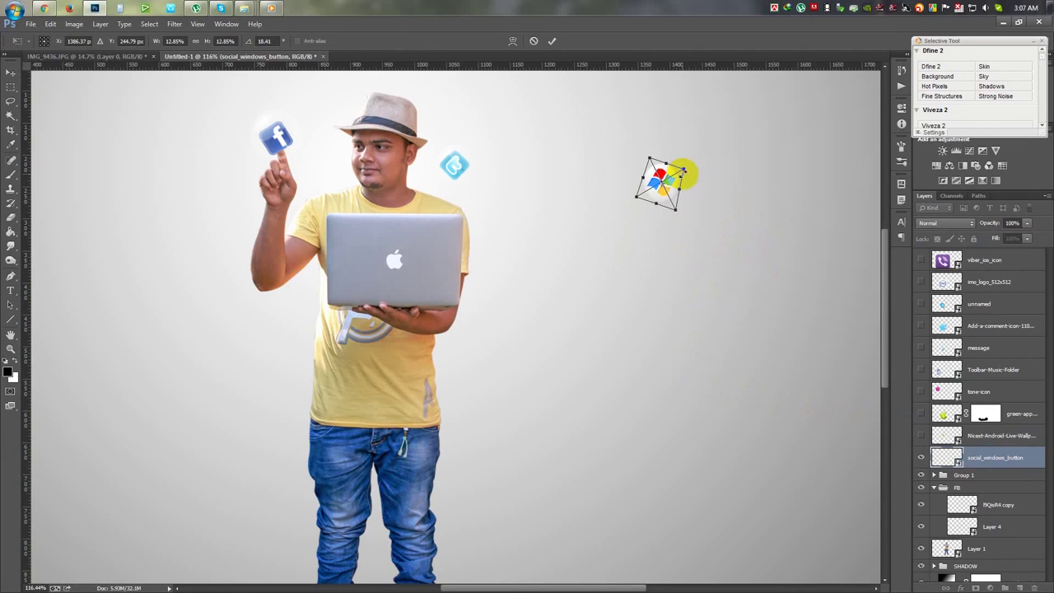
pyautogui.moveTo(684, 173)
pyautogui.mouseDown()
pyautogui.moveTo(684, 212)
pyautogui.moveTo(682, 192)
pyautogui.mouseUp()
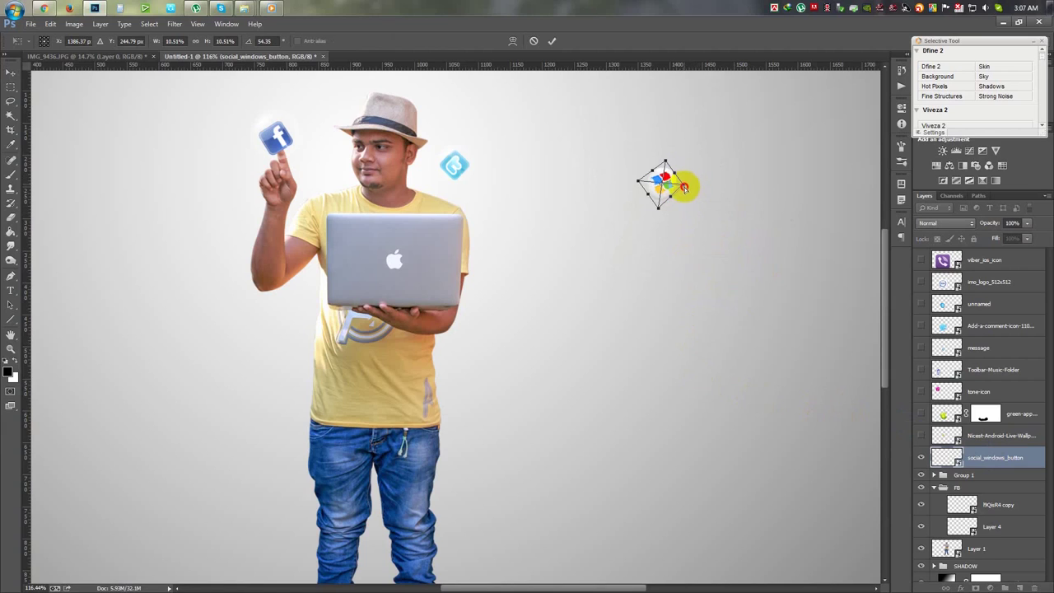
pyautogui.press('Return')
# Move the Windows logo beside the man's waist and shrink and rotate it further.
pyautogui.moveTo(671, 188)
pyautogui.mouseDown()
pyautogui.moveTo(294, 412)
pyautogui.moveTo(332, 407)
pyautogui.mouseUp()
pyautogui.hotkey('ctrl', 't')
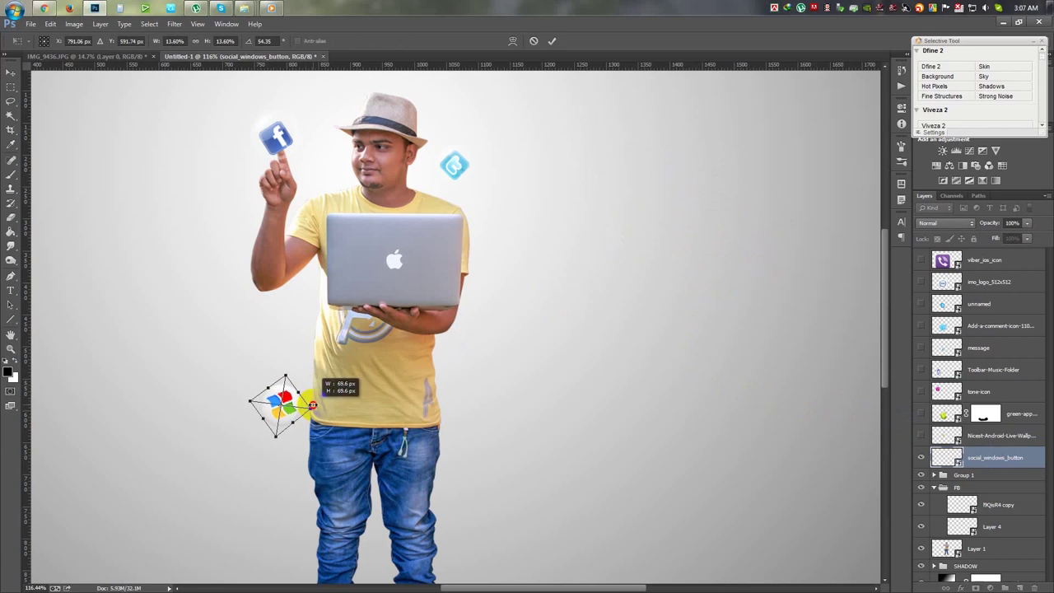
pyautogui.press('Return')
pyautogui.scroll(-3, 358, 414)
pyautogui.scroll(3, 357, 414)
pyautogui.scroll(3, 403, 368)
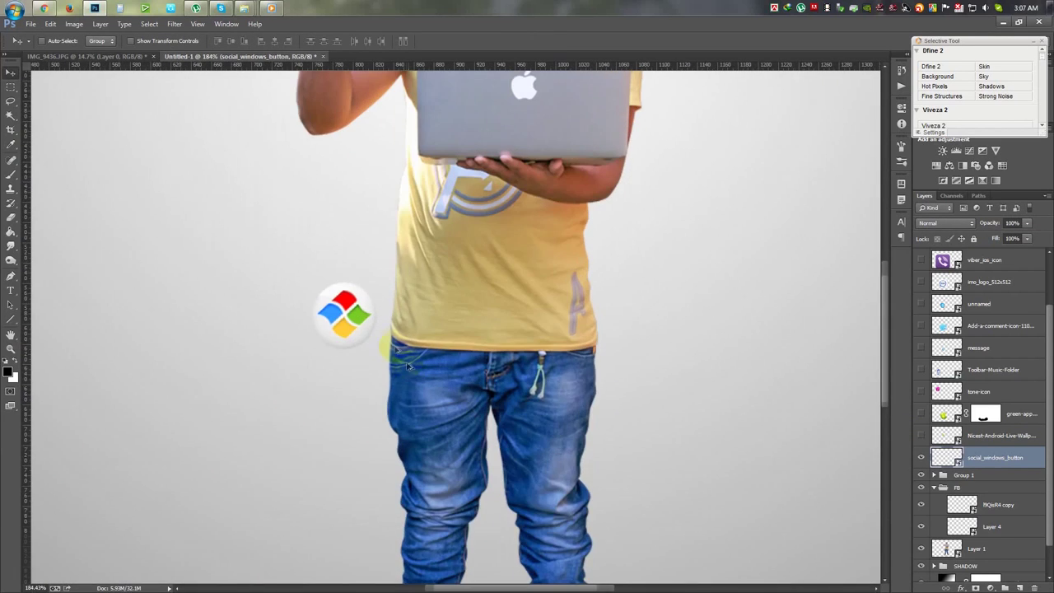
pyautogui.hotkey('ctrl', 't')
pyautogui.moveTo(394, 346)
pyautogui.mouseDown()
pyautogui.moveTo(383, 313)
pyautogui.moveTo(366, 316)
pyautogui.mouseUp()
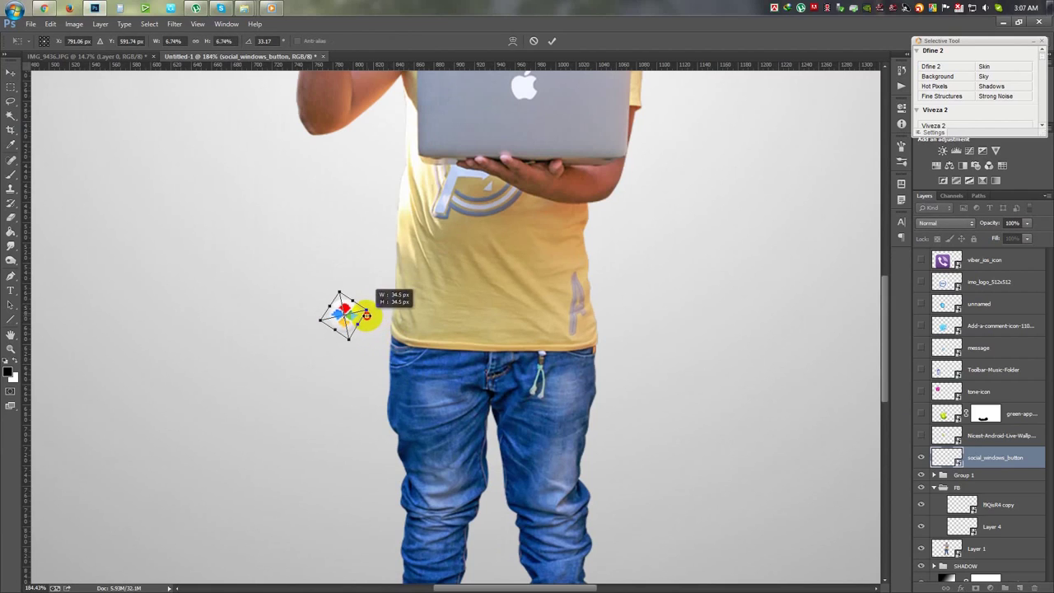
pyautogui.press('Return')
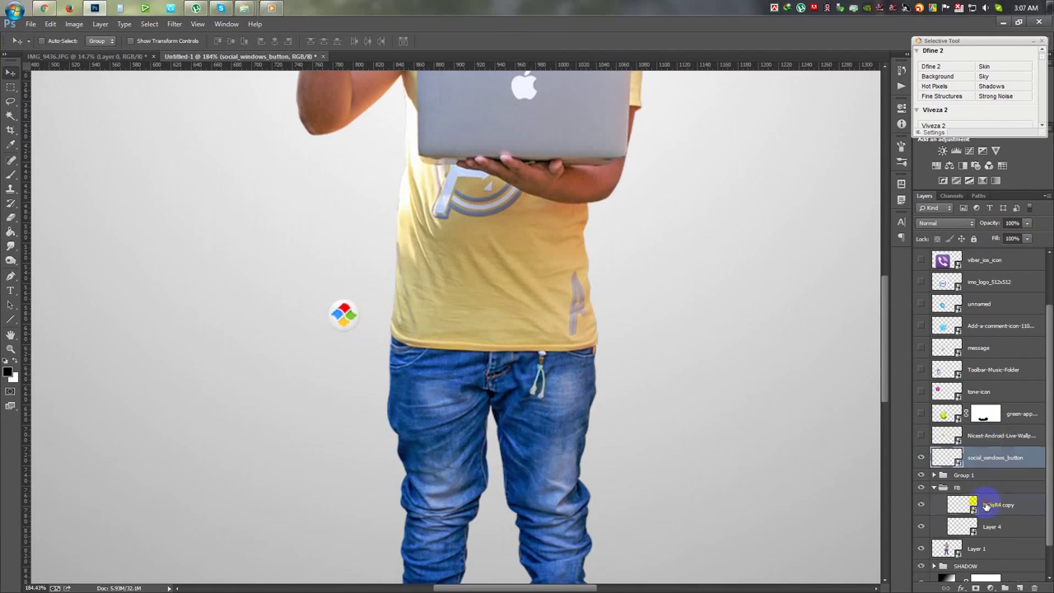
# Fit a glass bubble copy around the Windows logo and group them as Group 2.
pyautogui.moveTo(986, 506); pyautogui.dragTo(988, 449)
pyautogui.hotkey('ctrl', 't')
pyautogui.moveTo(445, 334); pyautogui.dragTo(360, 346)
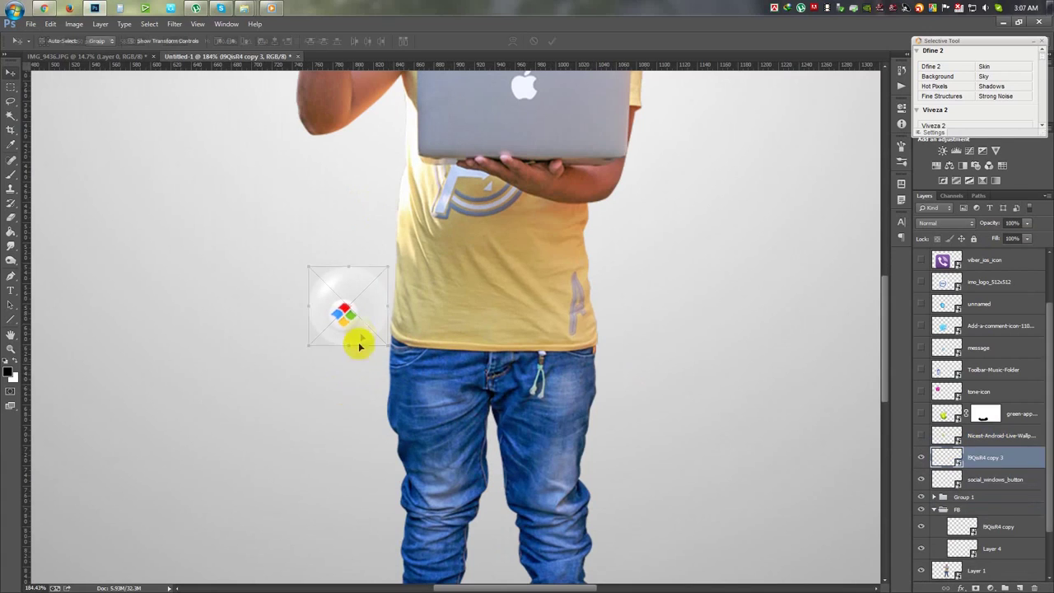
pyautogui.moveTo(383, 271); pyautogui.dragTo(351, 311)
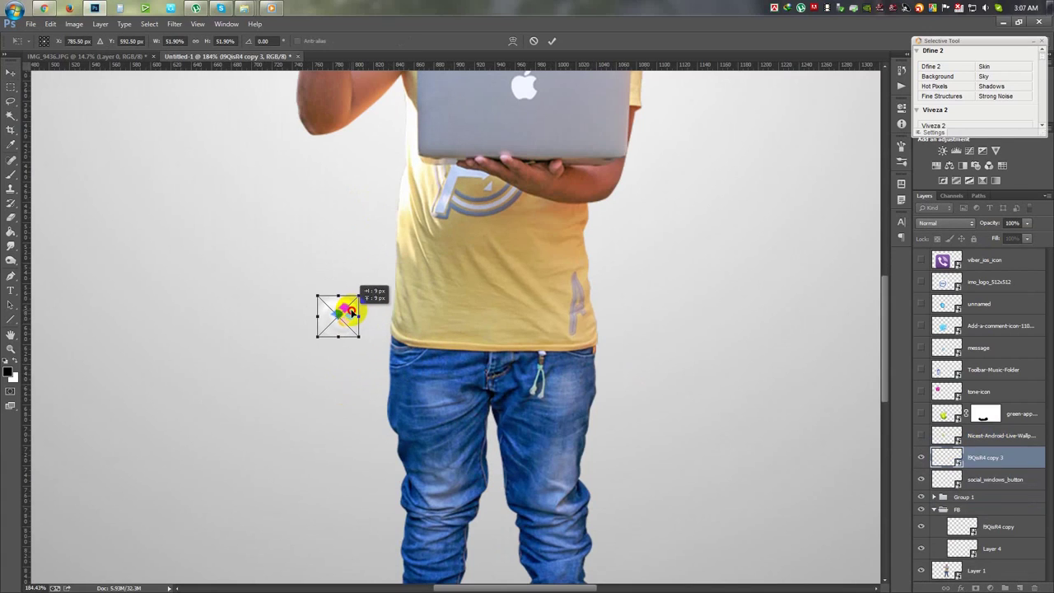
pyautogui.press('Return')
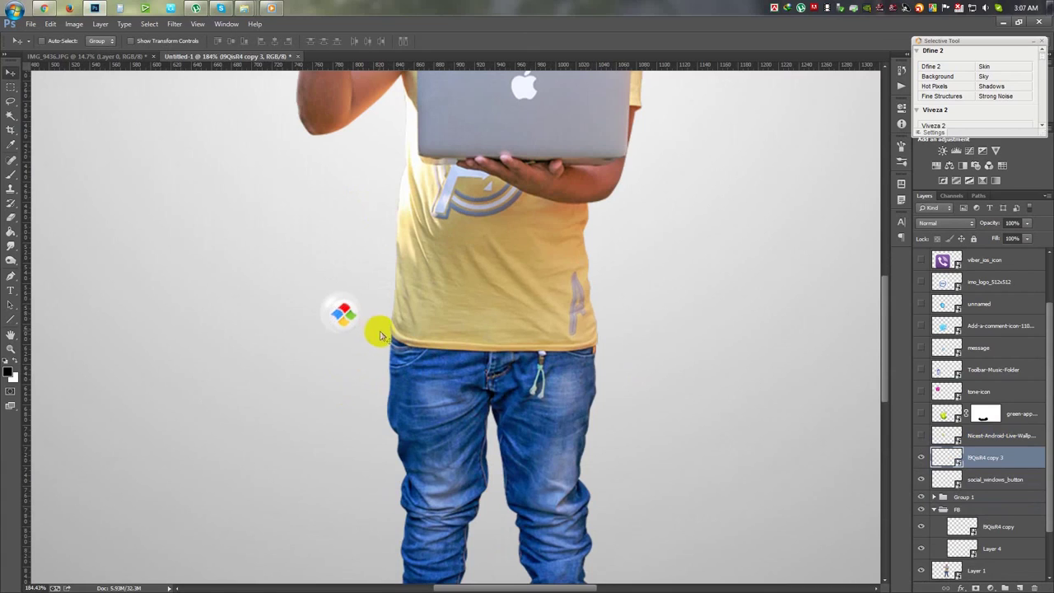
pyautogui.hotkey('ctrl', 't')
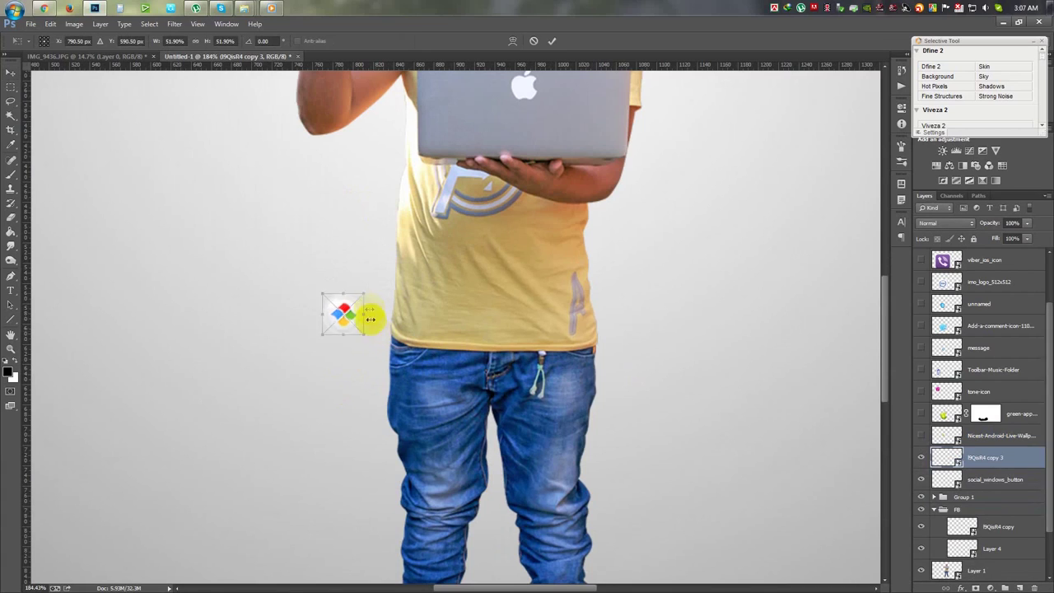
pyautogui.press('Return')
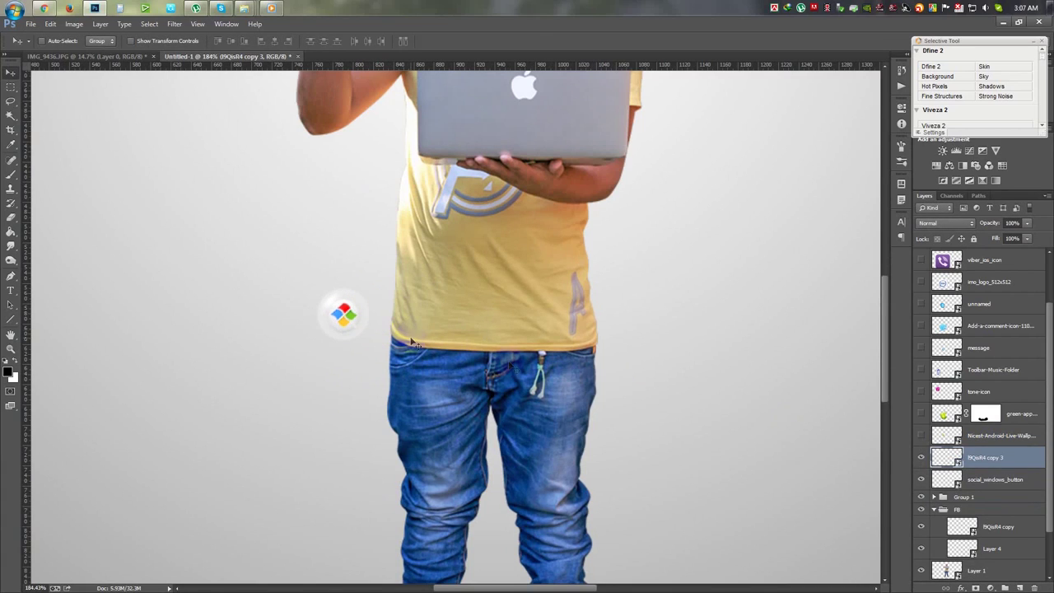
pyautogui.keyDown('shift'); pyautogui.click(979, 481); pyautogui.keyUp('shift')
pyautogui.hotkey('ctrl', 'g')
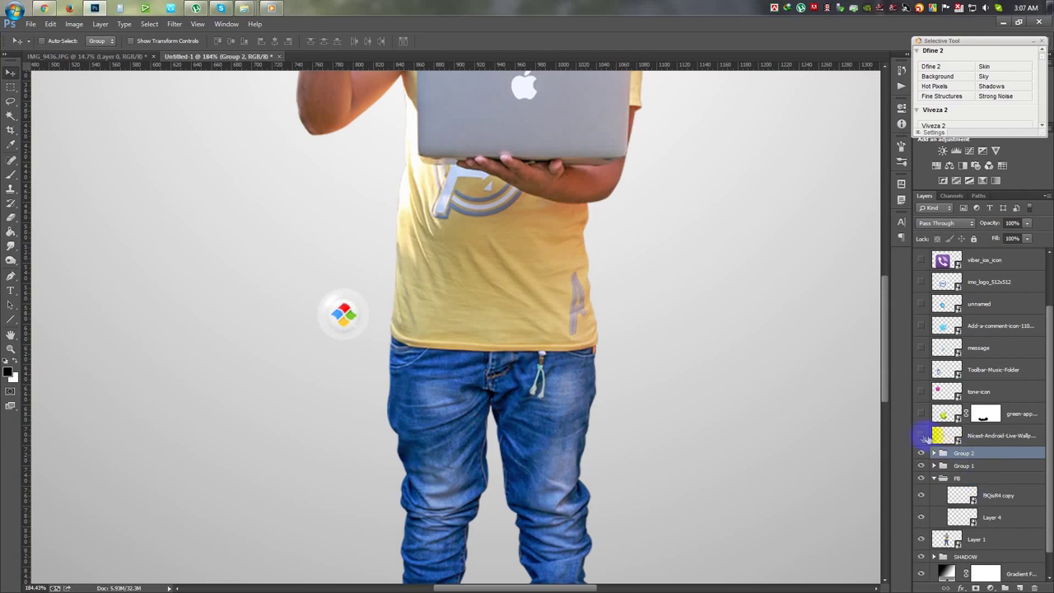
# Show the green Android figure, move it right of the man, tilt about -30° and shrink to about 43%.
pyautogui.click(921, 435)
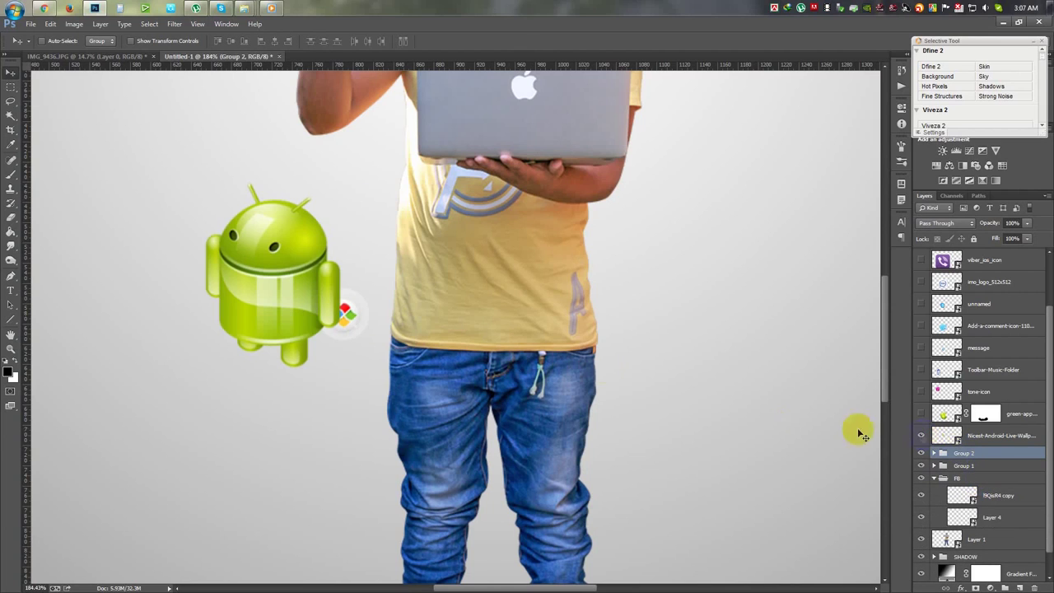
pyautogui.click(991, 439)
pyautogui.moveTo(364, 306); pyautogui.dragTo(762, 301)
pyautogui.hotkey('ctrl', 't')
pyautogui.moveTo(748, 393)
pyautogui.mouseDown()
pyautogui.moveTo(774, 323)
pyautogui.moveTo(640, 404)
pyautogui.mouseUp()
pyautogui.moveTo(793, 278); pyautogui.dragTo(705, 287)
pyautogui.press('Return')
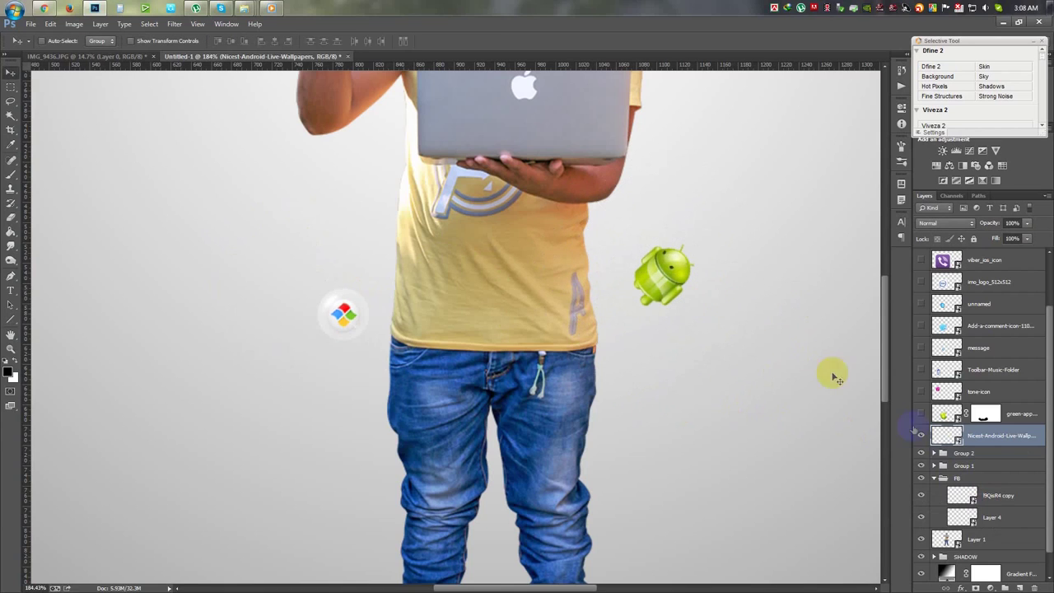
# Duplicate the glass bubble above the Android layer and enlarge it around the Android figure.
pyautogui.click(994, 504)
pyautogui.hotkey('ctrl', 'j')
pyautogui.moveTo(499, 348); pyautogui.dragTo(700, 375)
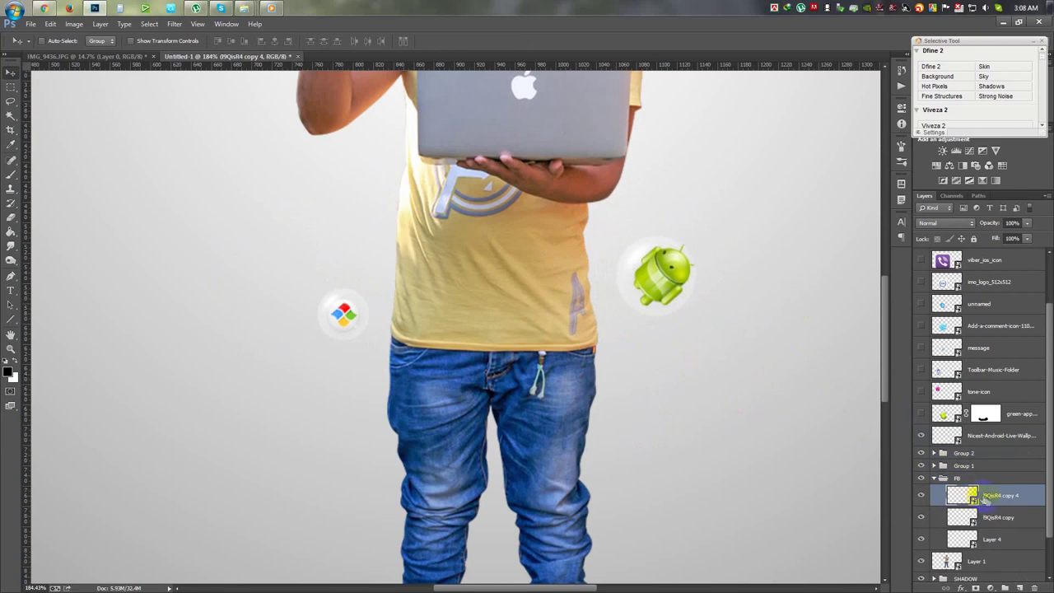
pyautogui.moveTo(982, 499); pyautogui.dragTo(984, 433)
pyautogui.hotkey('ctrl', 't')
pyautogui.moveTo(699, 237); pyautogui.dragTo(722, 230)
pyautogui.moveTo(671, 278); pyautogui.dragTo(692, 279)
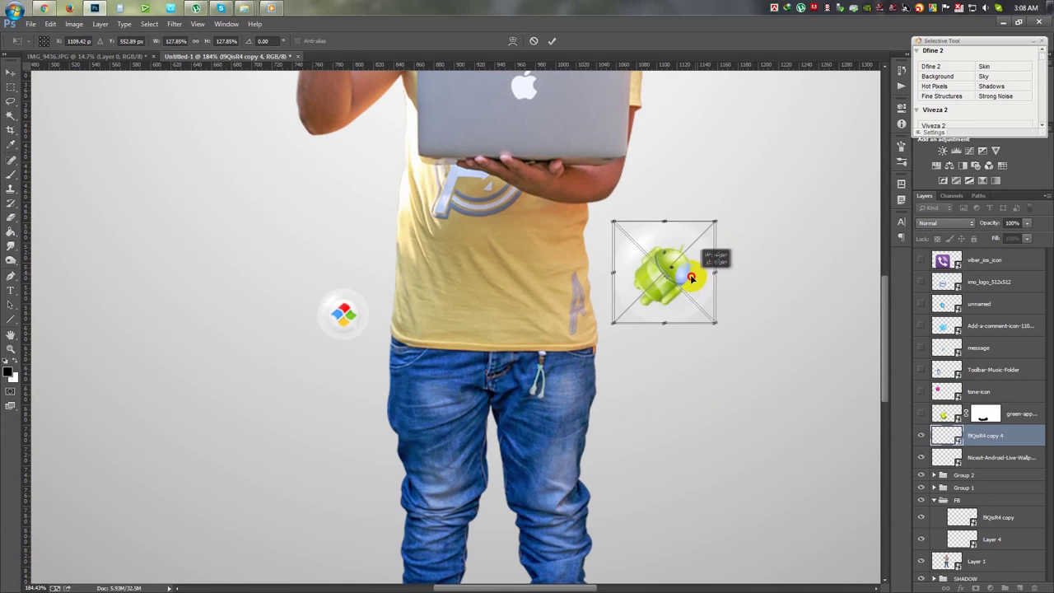
pyautogui.press('Return')
pyautogui.hotkey('ctrl', '-')
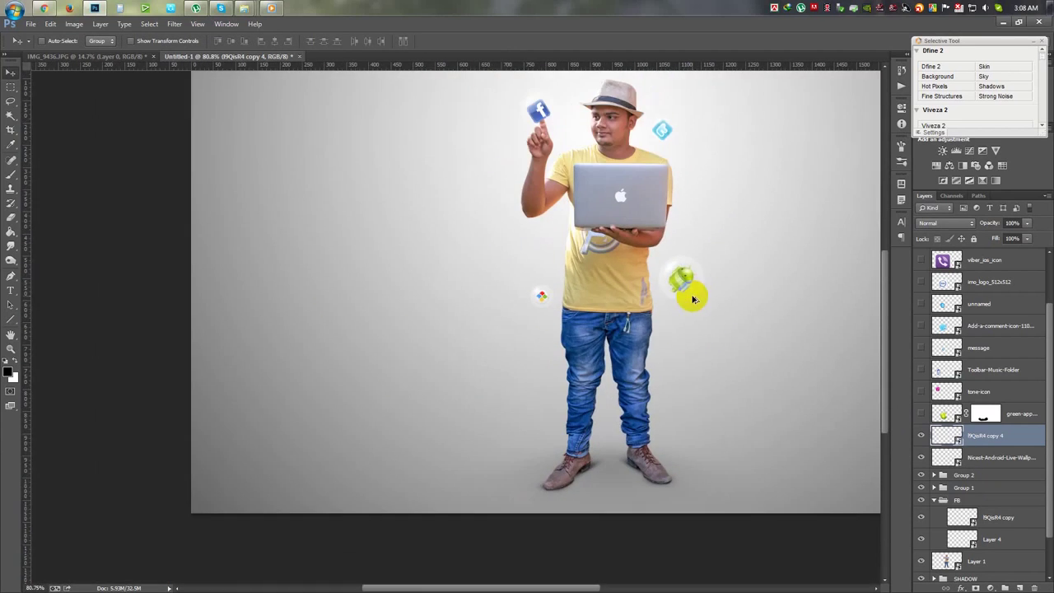
pyautogui.hotkey('ctrl', '-')
pyautogui.hotkey('ctrl', '0')
pyautogui.scroll(1, 551, 316)
# Group the Android with its bubble, then show the green apple, tilted and shrunk at lower left.
pyautogui.keyDown('shift'); pyautogui.click(994, 458); pyautogui.keyUp('shift')
pyautogui.hotkey('ctrl', 'g')
pyautogui.click(924, 416)
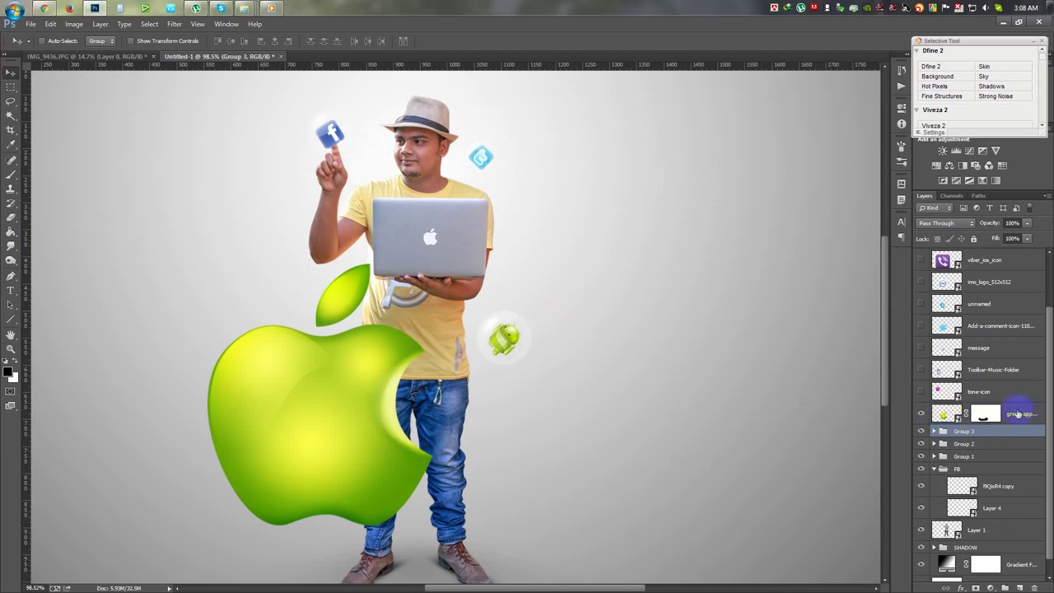
pyautogui.click(1020, 413)
pyautogui.hotkey('ctrl', 't')
pyautogui.moveTo(489, 281); pyautogui.dragTo(487, 470)
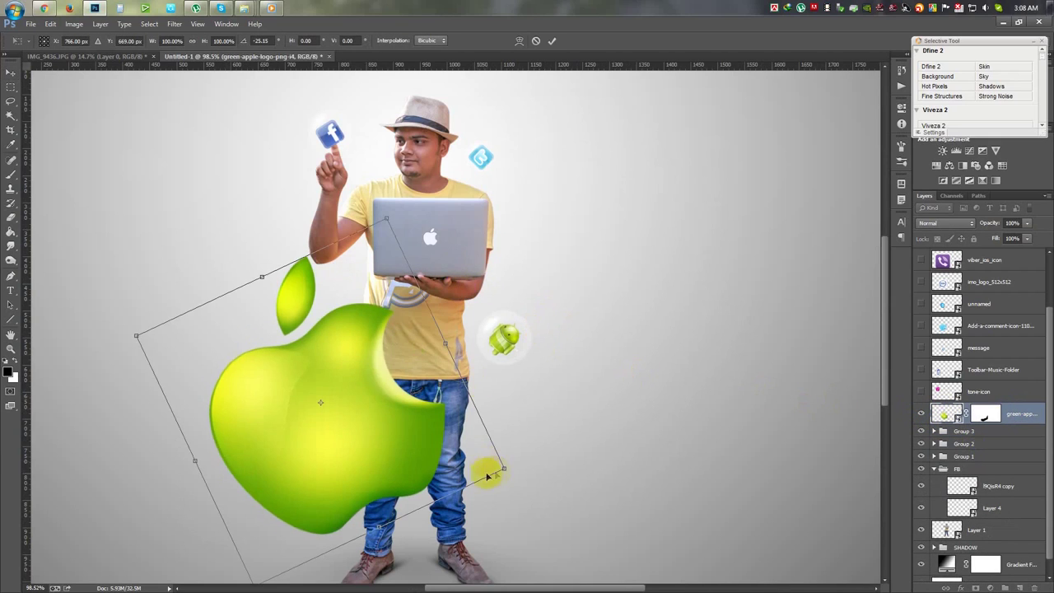
pyautogui.moveTo(471, 419); pyautogui.dragTo(365, 434)
pyautogui.moveTo(329, 404); pyautogui.dragTo(357, 405)
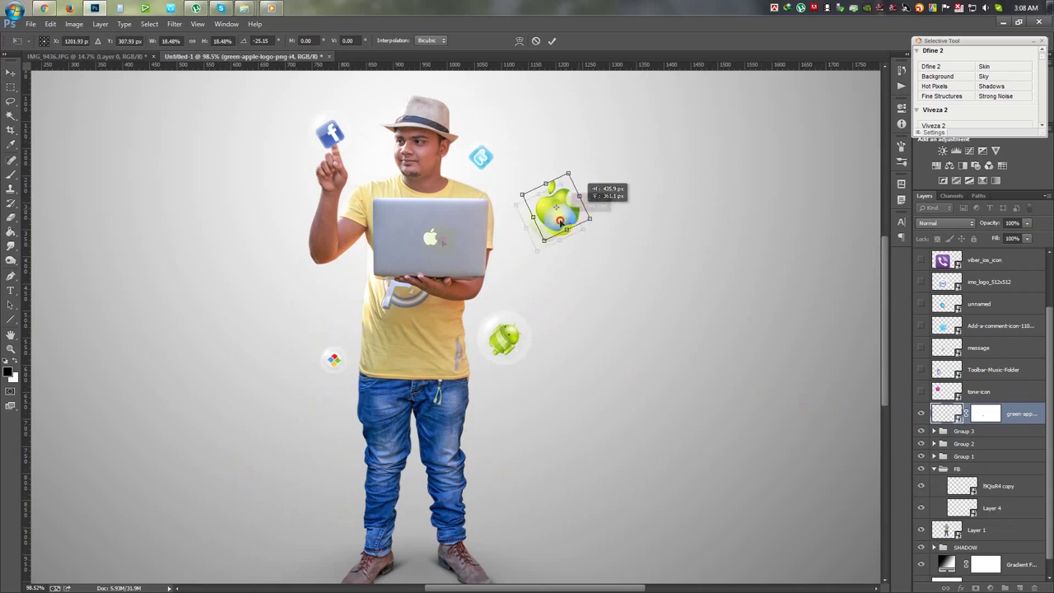
pyautogui.moveTo(496, 332)
pyautogui.mouseDown()
pyautogui.moveTo(247, 177)
pyautogui.moveTo(317, 229)
pyautogui.moveTo(298, 217)
pyautogui.mouseUp()
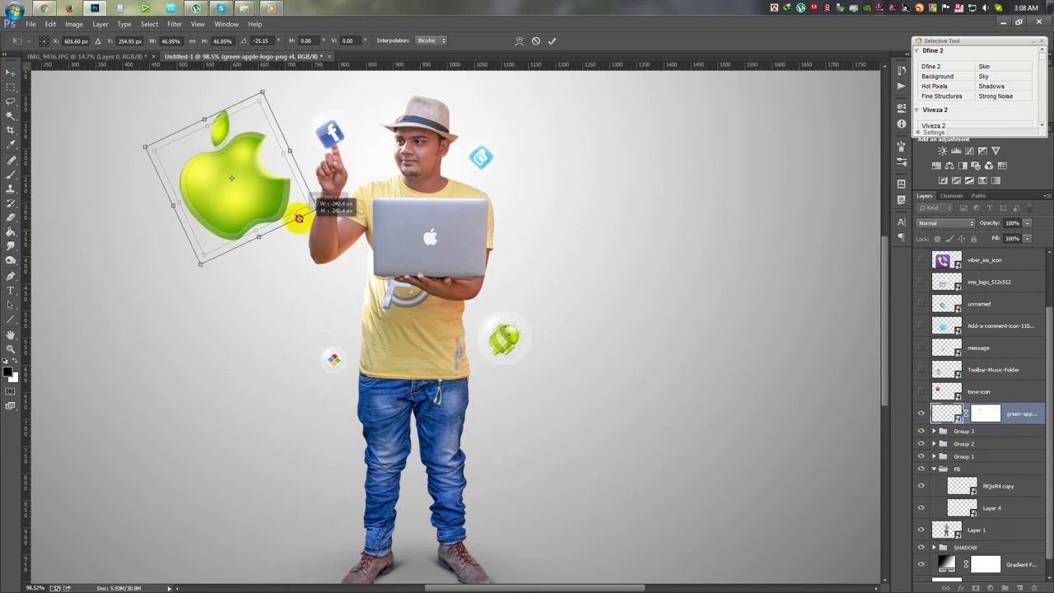
pyautogui.moveTo(238, 169)
pyautogui.mouseDown()
pyautogui.moveTo(238, 398)
pyautogui.moveTo(245, 391)
pyautogui.mouseUp()
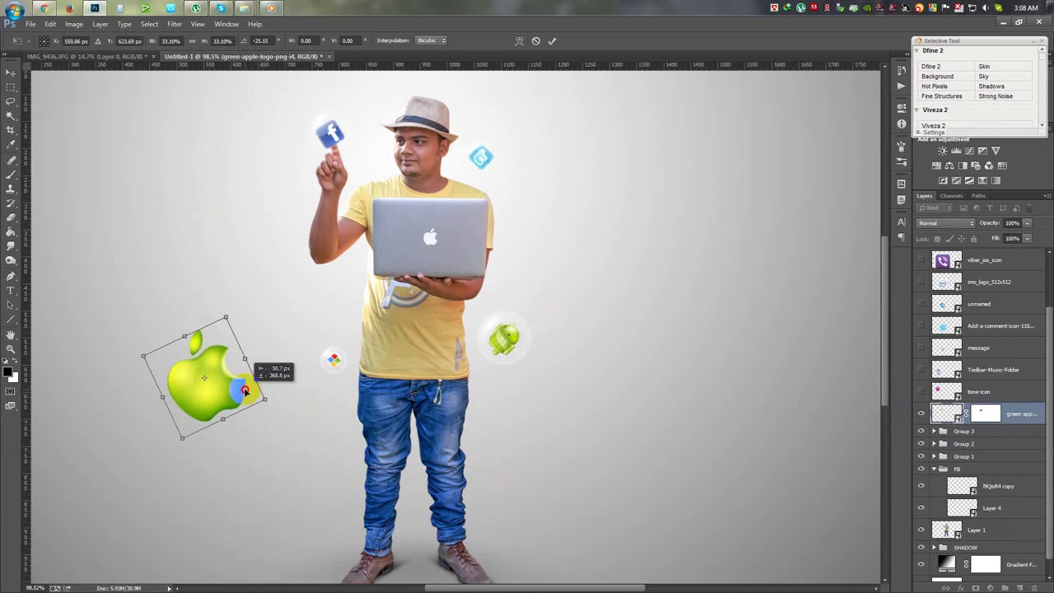
pyautogui.click(550, 42)
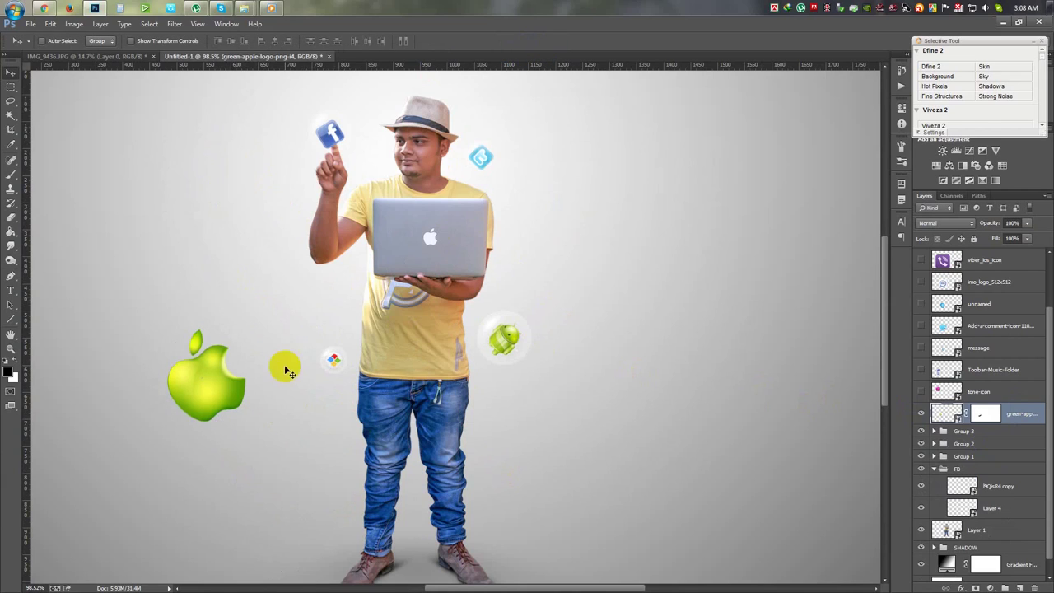
# Place an enlarged glass bubble copy over the green apple and group them as Group 4.
pyautogui.click(1002, 489)
pyautogui.hotkey('ctrl', 'j')
pyautogui.hotkey('ctrl', ']')
pyautogui.hotkey('ctrl', ']')
pyautogui.hotkey('ctrl', ']')
pyautogui.hotkey('ctrl', ']')
pyautogui.hotkey('ctrl', ']')
pyautogui.moveTo(353, 188); pyautogui.dragTo(242, 442)
pyautogui.hotkey('ctrl', 't')
pyautogui.moveTo(242, 365)
pyautogui.mouseDown()
pyautogui.moveTo(288, 297)
pyautogui.moveTo(271, 318)
pyautogui.mouseUp()
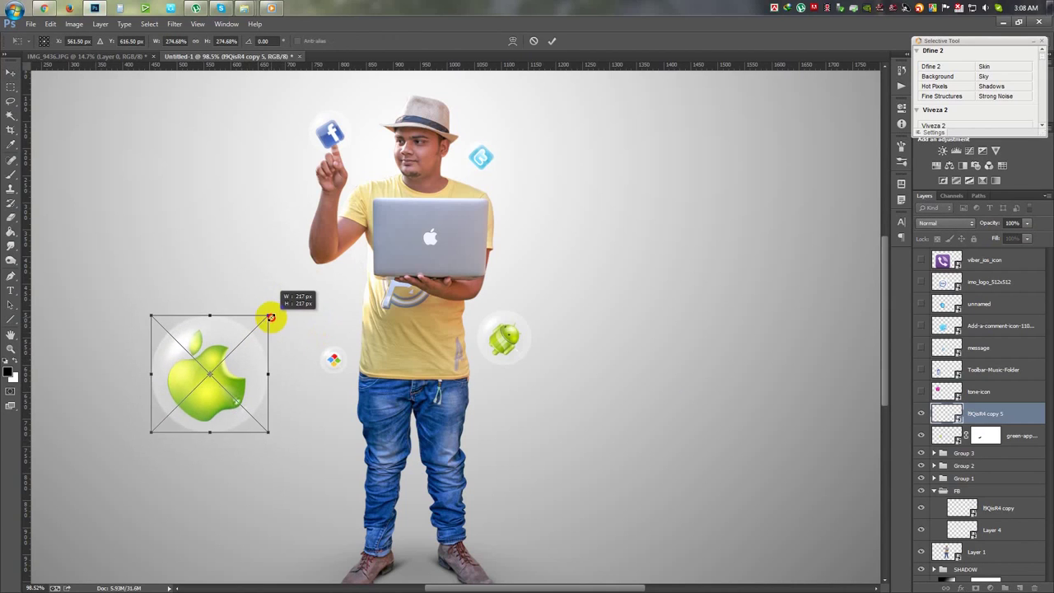
pyautogui.press('Return')
pyautogui.hotkey('ctrl', '-')
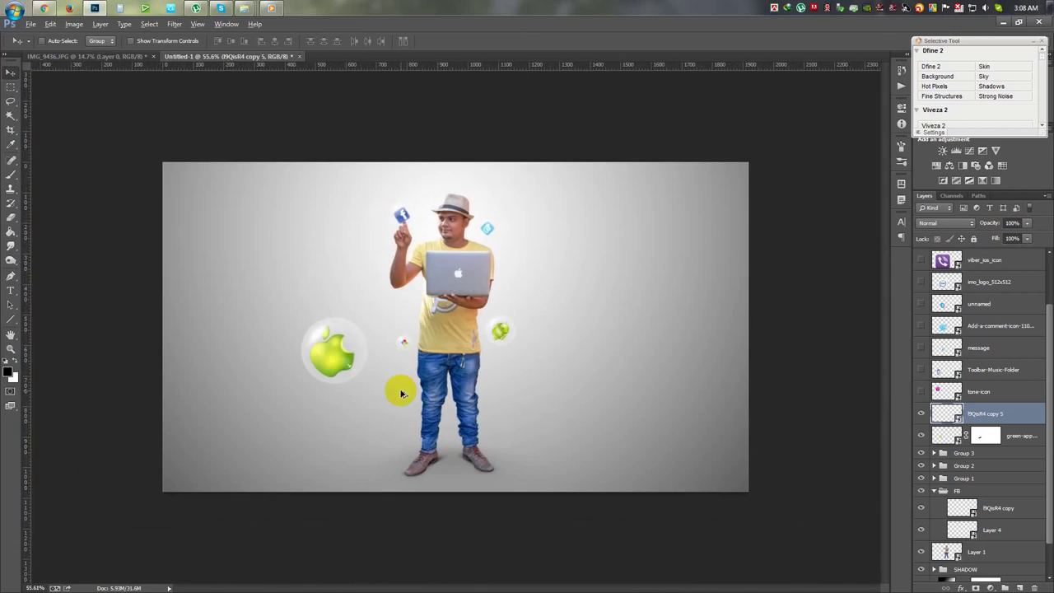
pyautogui.hotkey('ctrl', '0')
pyautogui.keyDown('ctrl'); pyautogui.click(1014, 437); pyautogui.keyUp('ctrl')
pyautogui.hotkey('ctrl', 'g')
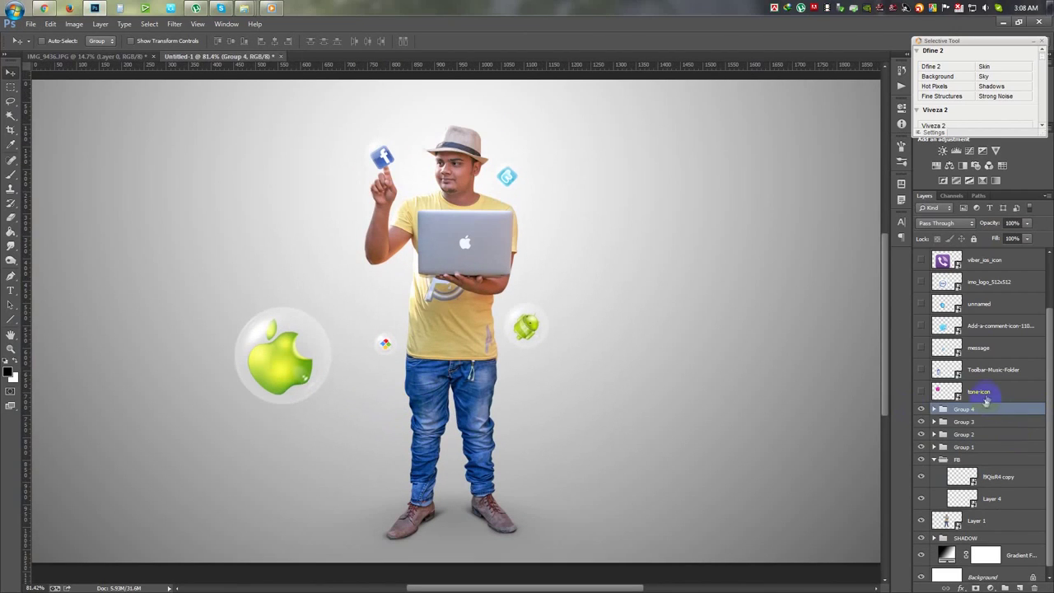
# Show the pink tone-icon and place it on the man's shirt, rotated about 45°.
pyautogui.click(939, 390)
pyautogui.click(921, 392)
pyautogui.moveTo(350, 246)
pyautogui.mouseDown()
pyautogui.moveTo(746, 381)
pyautogui.moveTo(736, 400)
pyautogui.mouseUp()
pyautogui.hotkey('ctrl', 't')
pyautogui.moveTo(725, 470)
pyautogui.mouseDown()
pyautogui.moveTo(674, 422)
pyautogui.moveTo(655, 441)
pyautogui.moveTo(391, 264)
pyautogui.moveTo(458, 298)
pyautogui.moveTo(426, 275)
pyautogui.moveTo(437, 317)
pyautogui.mouseUp()
pyautogui.press('Return')
pyautogui.scroll(3, 457, 296)
pyautogui.hotkey('ctrl', 't')
pyautogui.press('Return')
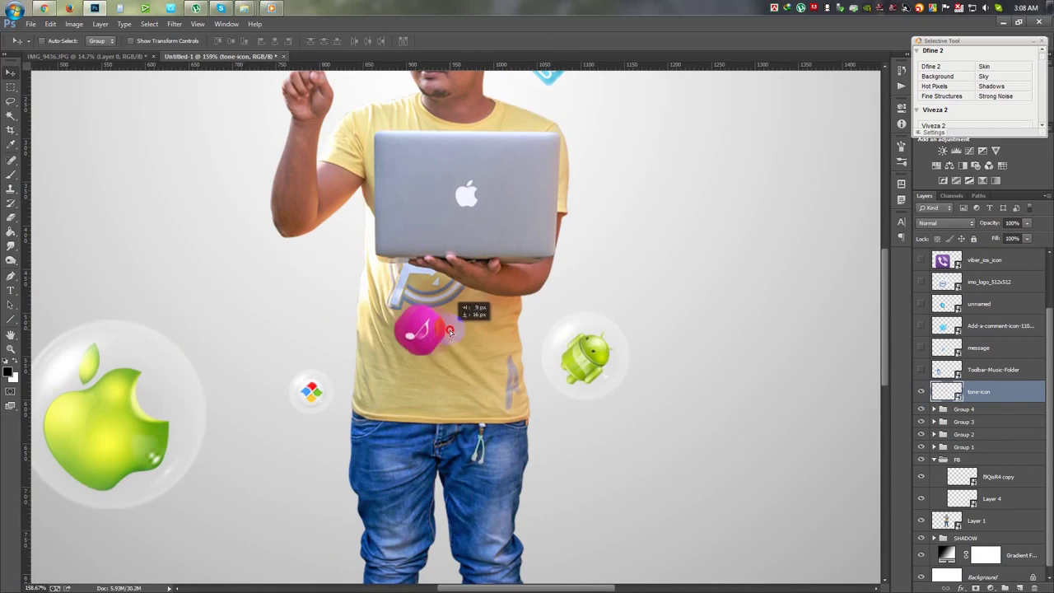
# Give the music icon a Drop Shadow layer style at 17% opacity.
pyautogui.doubleClick(1009, 395)
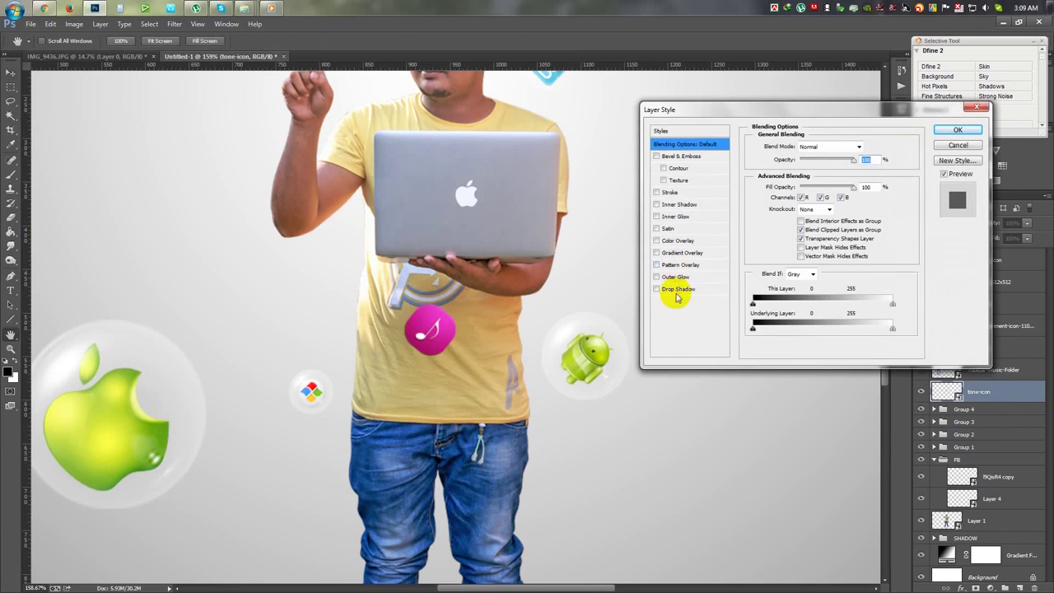
pyautogui.click(675, 289)
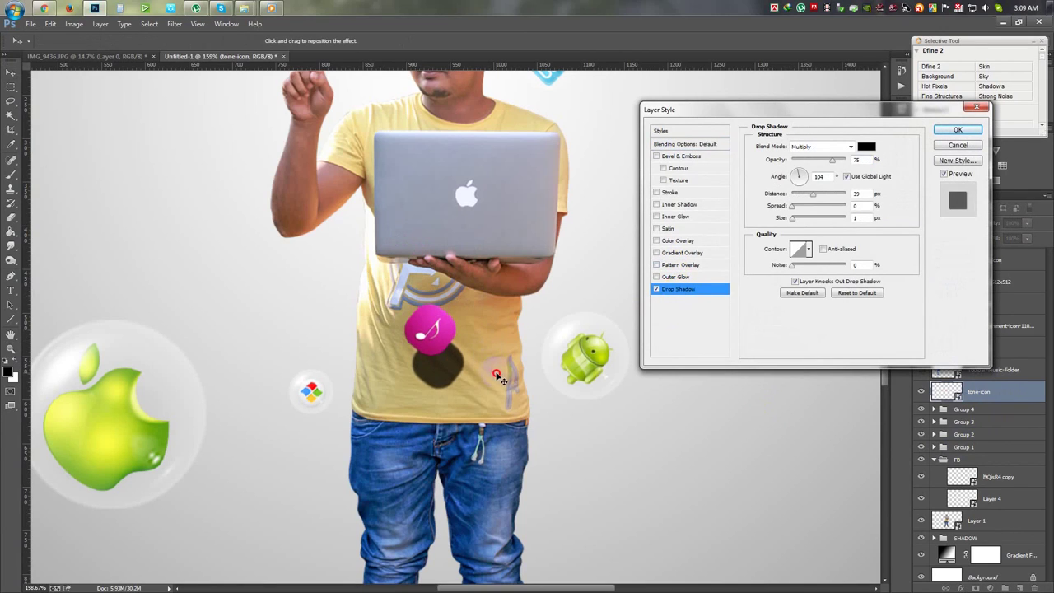
pyautogui.moveTo(796, 165); pyautogui.dragTo(801, 162)
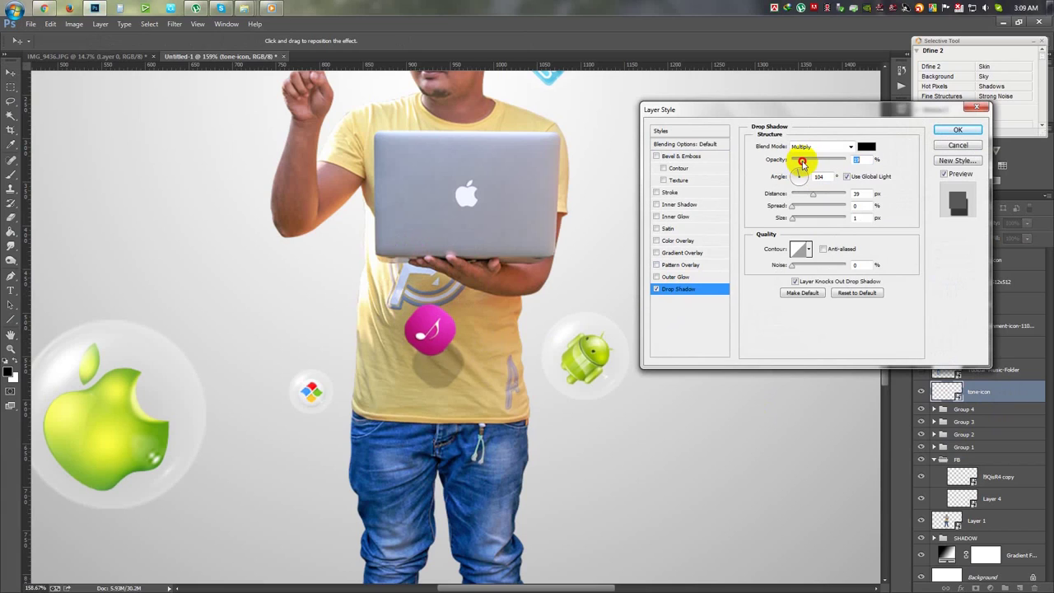
pyautogui.moveTo(801, 162); pyautogui.dragTo(800, 195)
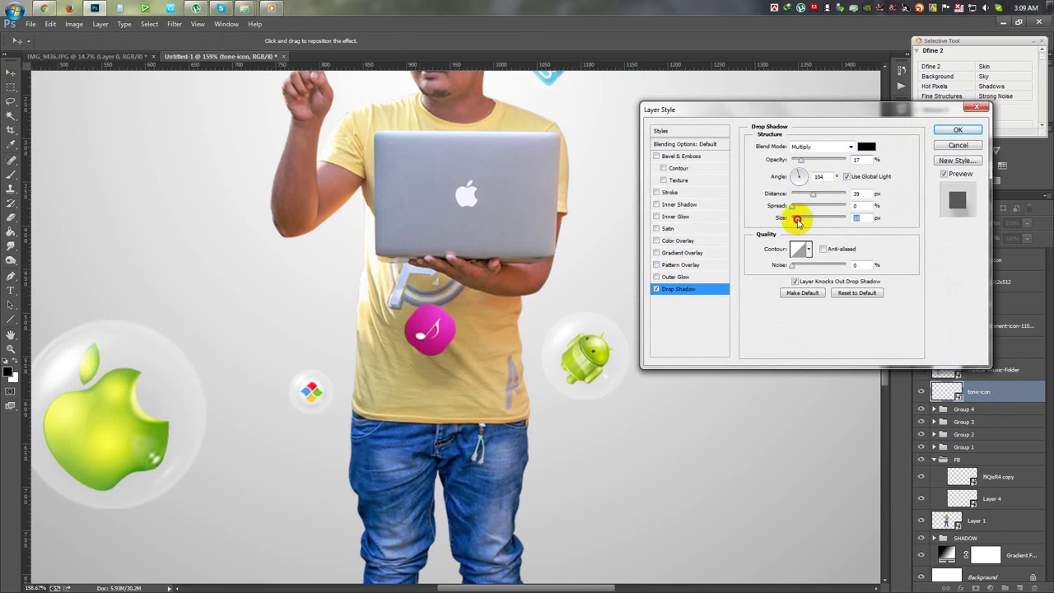
pyautogui.click(957, 130)
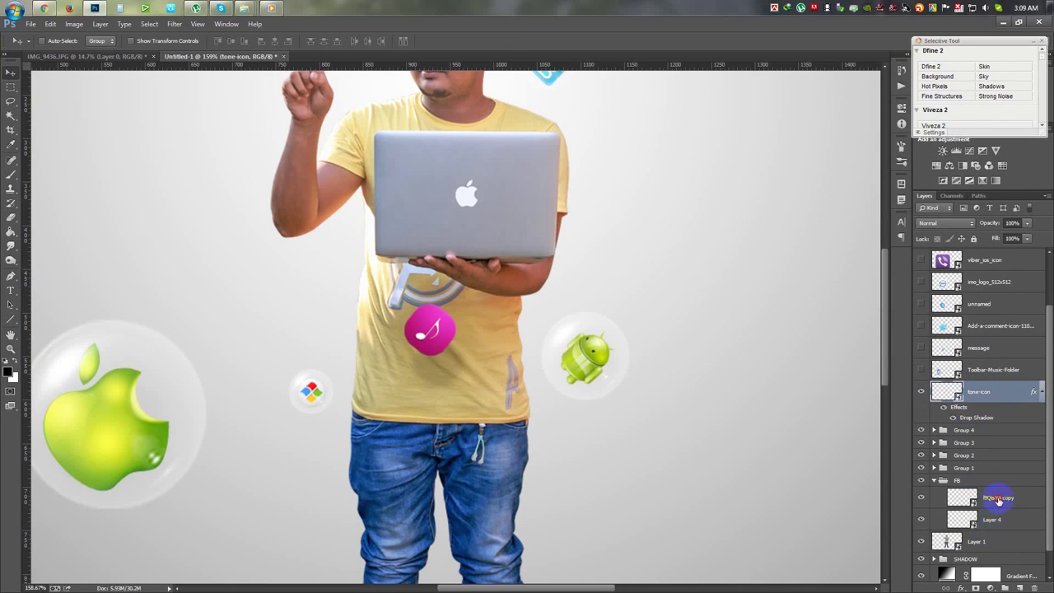
# Copy the glass bubble above the tone-icon layer and place it over the pink music icon.
pyautogui.moveTo(998, 499); pyautogui.dragTo(976, 387)
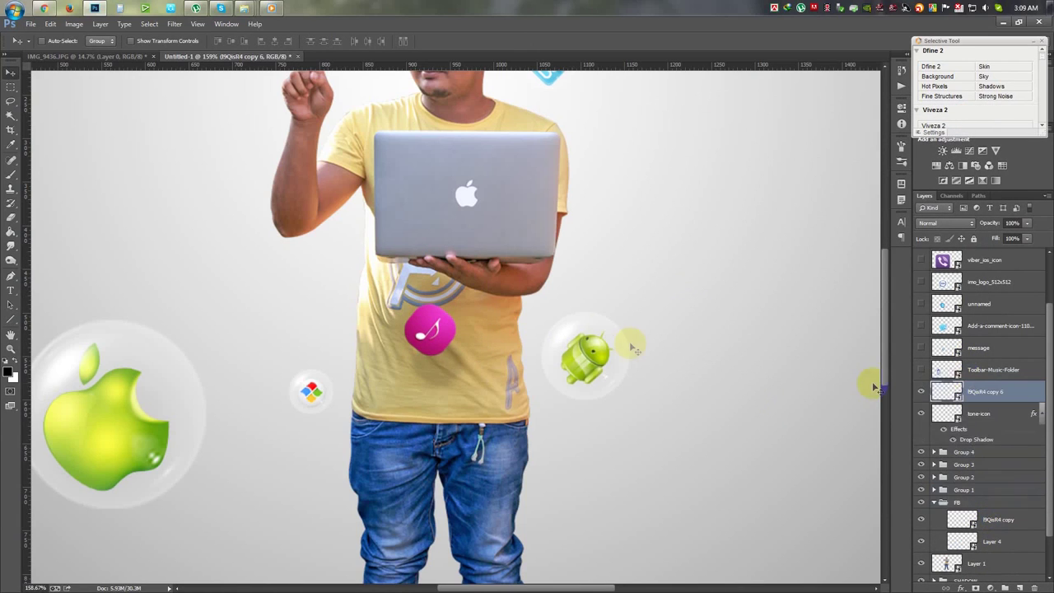
pyautogui.moveTo(428, 213); pyautogui.dragTo(504, 459)
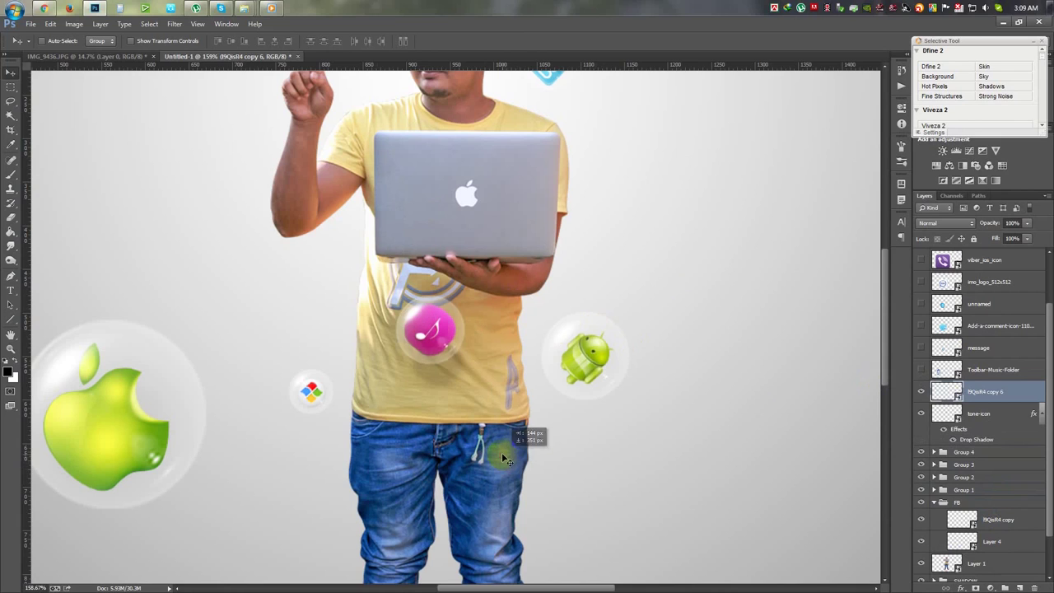
pyautogui.scroll(-3, 504, 453)
pyautogui.scroll(-1, 504, 449)
pyautogui.scroll(1, 504, 446)
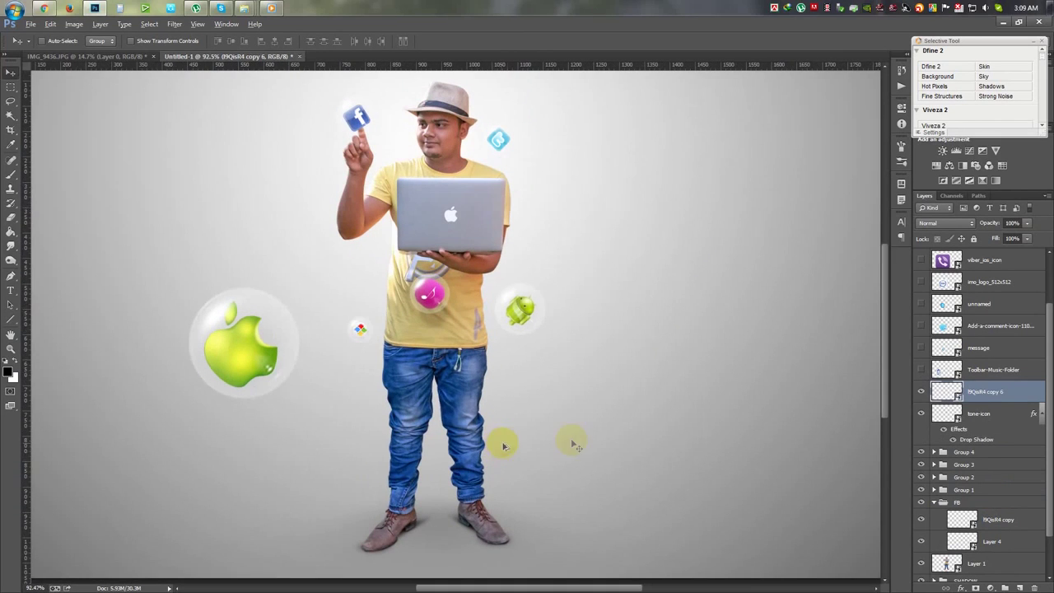
pyautogui.keyDown('shift'); pyautogui.click(1003, 413); pyautogui.keyUp('shift')
pyautogui.click(1039, 412)
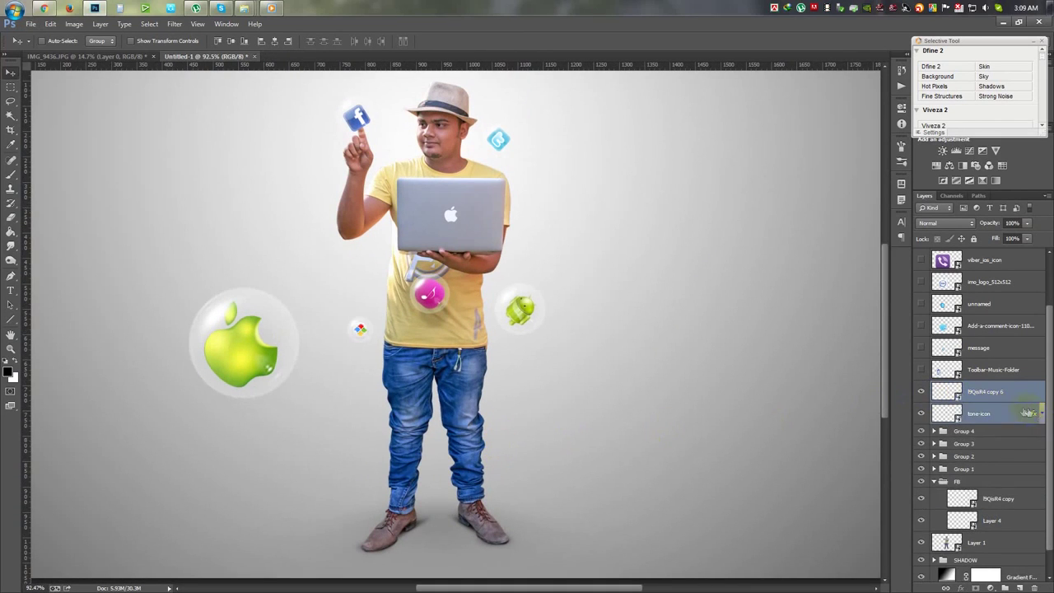
# Change the music icon's drop shadow to 16% opacity, 61° angle and 53 px distance.
pyautogui.doubleClick(1034, 412)
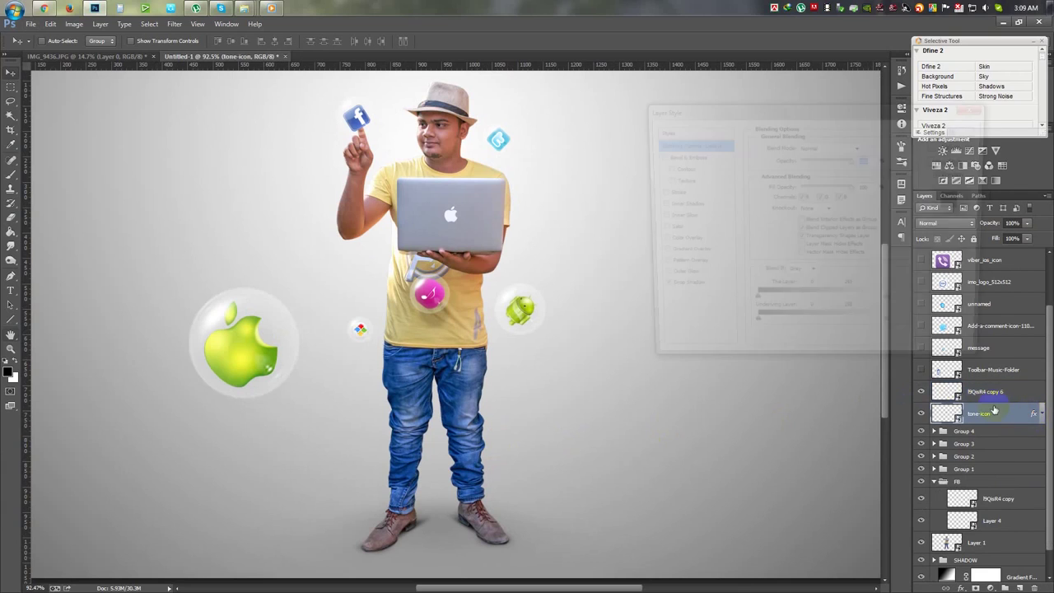
pyautogui.click(677, 288)
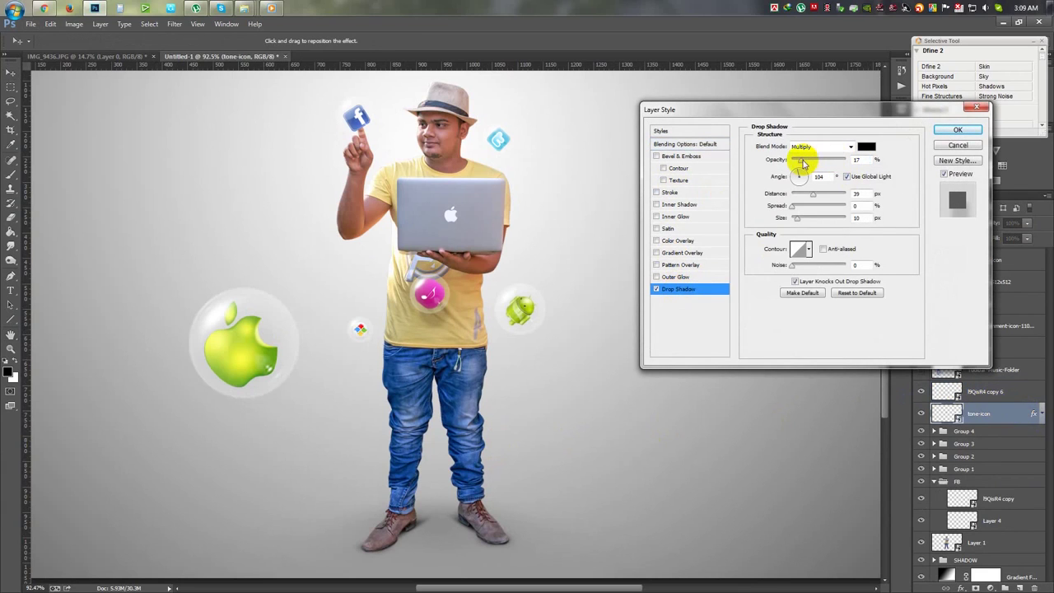
pyautogui.click(812, 194)
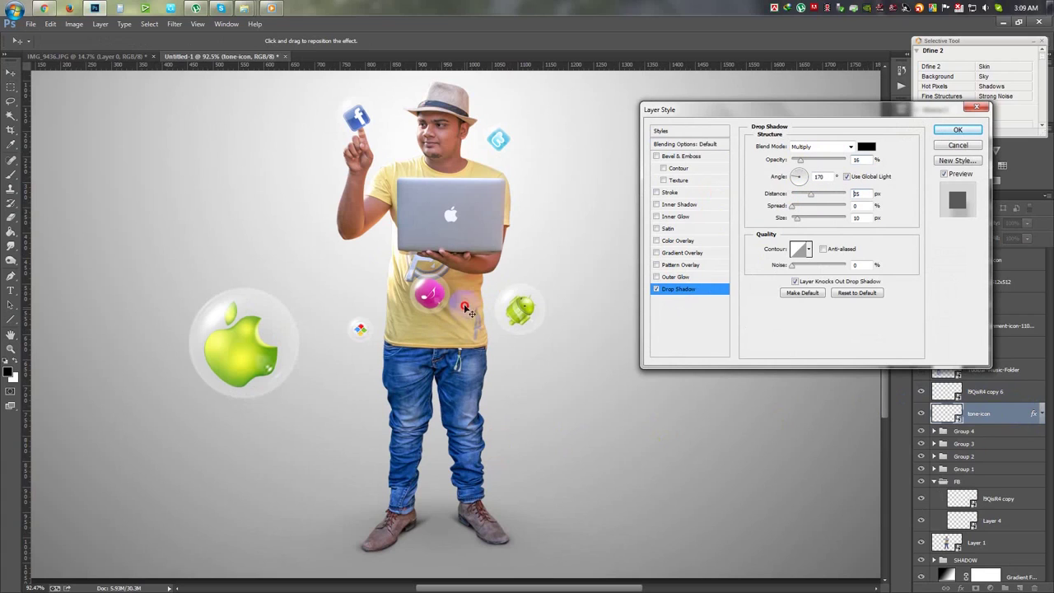
pyautogui.moveTo(465, 326); pyautogui.dragTo(446, 343)
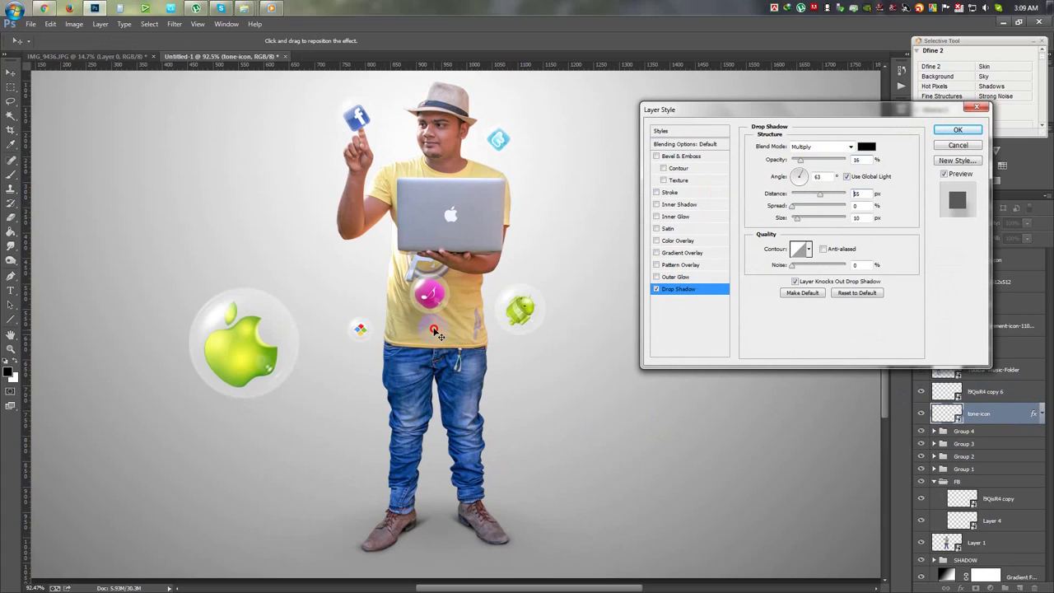
pyautogui.click(960, 131)
# Group the music icon with its bubble as Group 5 and show the Toolbar-Music-Folder note.
pyautogui.keyDown('shift'); pyautogui.click(994, 392); pyautogui.keyUp('shift')
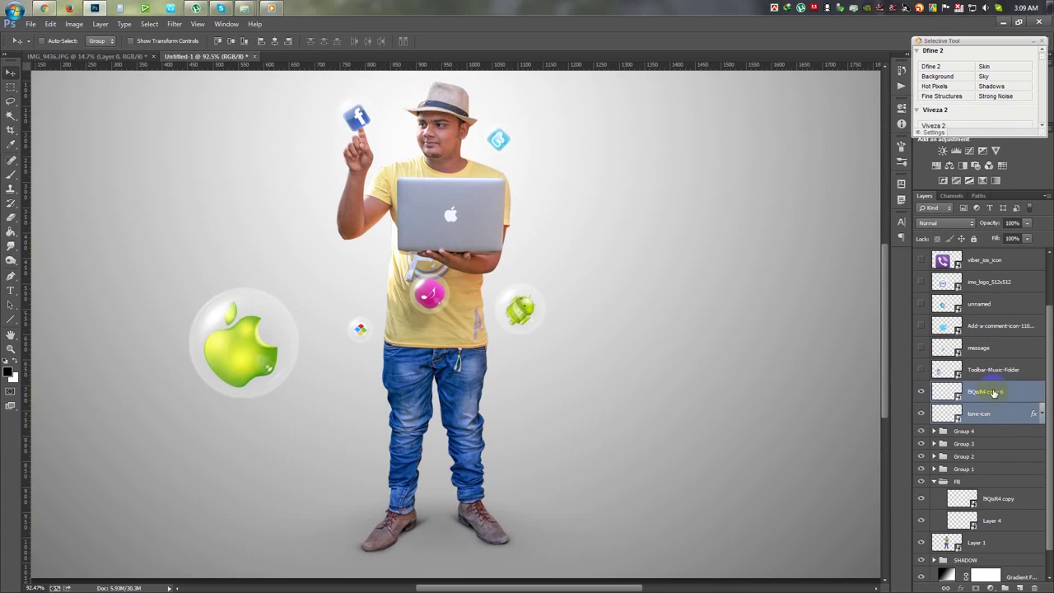
pyautogui.hotkey('ctrl', 'g')
pyautogui.click(921, 374)
pyautogui.hotkey('ctrl', 't')
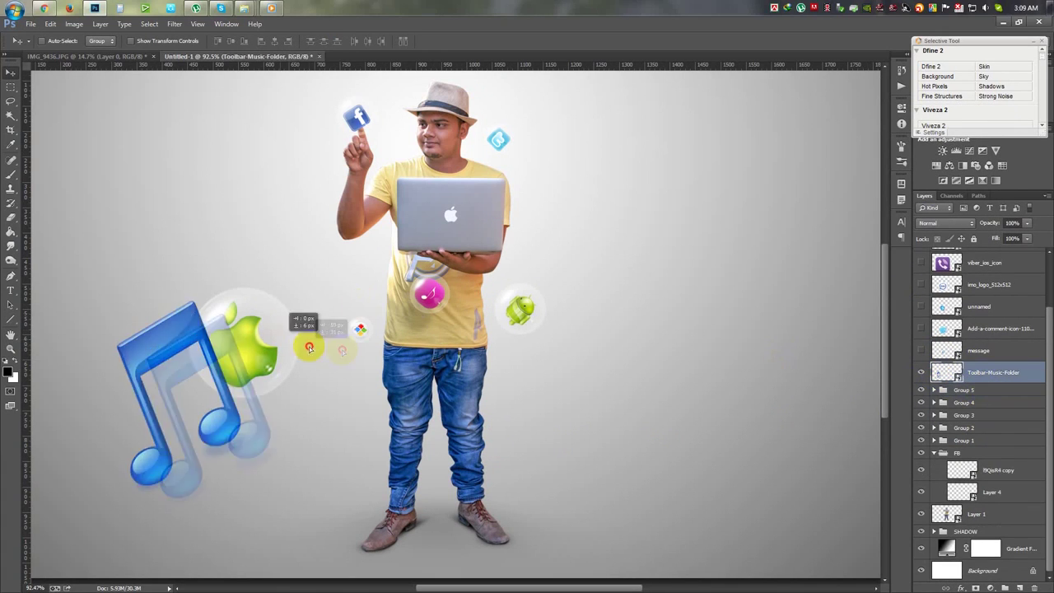
# Shrink and rotate the blue music note onto the laptop's right edge.
pyautogui.moveTo(306, 348); pyautogui.dragTo(581, 365)
pyautogui.moveTo(658, 336); pyautogui.dragTo(602, 440)
pyautogui.moveTo(596, 360)
pyautogui.mouseDown()
pyautogui.moveTo(522, 426)
pyautogui.moveTo(565, 442)
pyautogui.moveTo(567, 420)
pyautogui.mouseUp()
pyautogui.moveTo(486, 437); pyautogui.dragTo(362, 201)
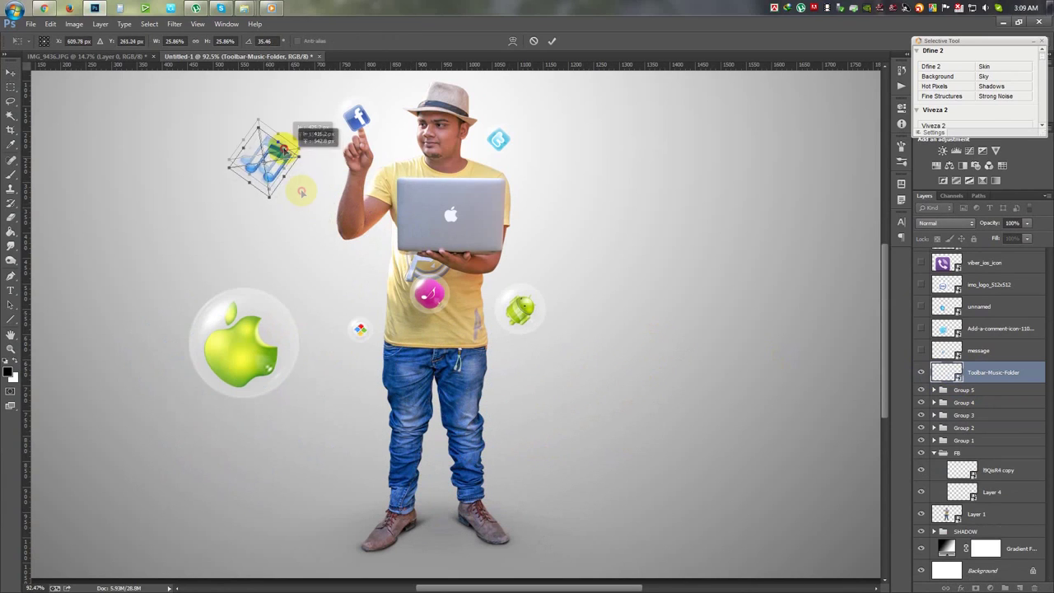
pyautogui.moveTo(348, 189)
pyautogui.mouseDown()
pyautogui.moveTo(364, 238)
pyautogui.moveTo(560, 188)
pyautogui.moveTo(567, 129)
pyautogui.mouseUp()
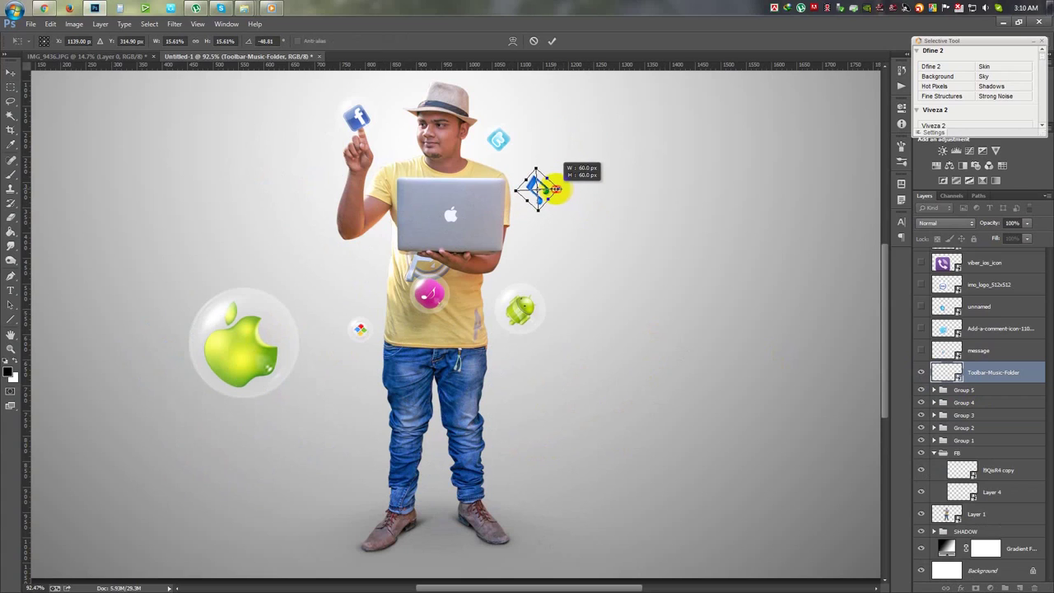
pyautogui.moveTo(567, 189)
pyautogui.mouseDown()
pyautogui.moveTo(517, 219)
pyautogui.moveTo(525, 211)
pyautogui.mouseUp()
pyautogui.press('Return')
# Place a glass bubble copy around the music note and group the two.
pyautogui.scroll(3, 528, 208)
pyautogui.click(991, 470)
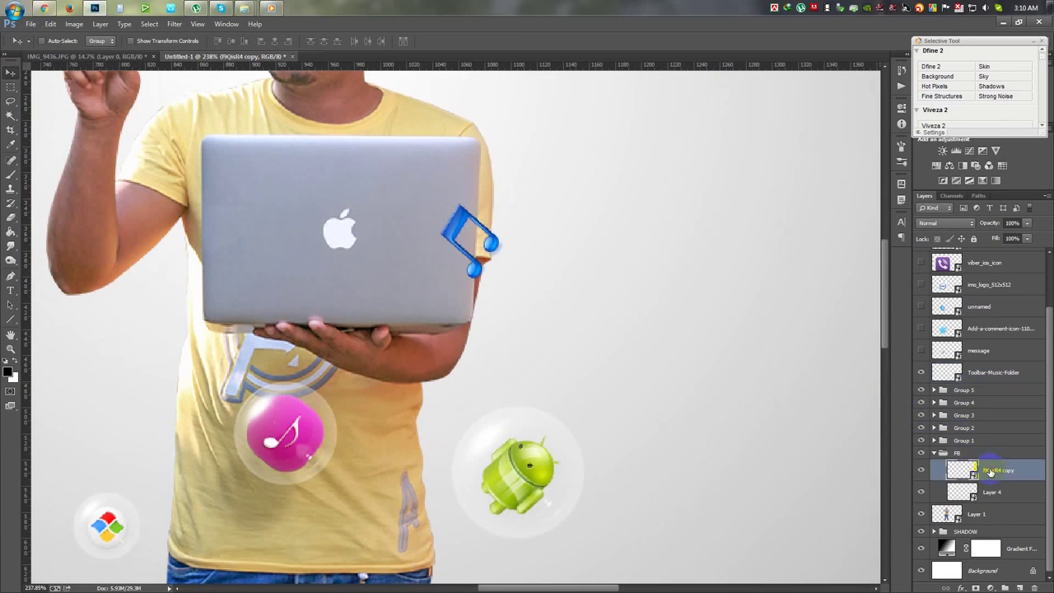
pyautogui.moveTo(990, 470); pyautogui.dragTo(972, 372)
pyautogui.moveTo(419, 295); pyautogui.dragTo(613, 386)
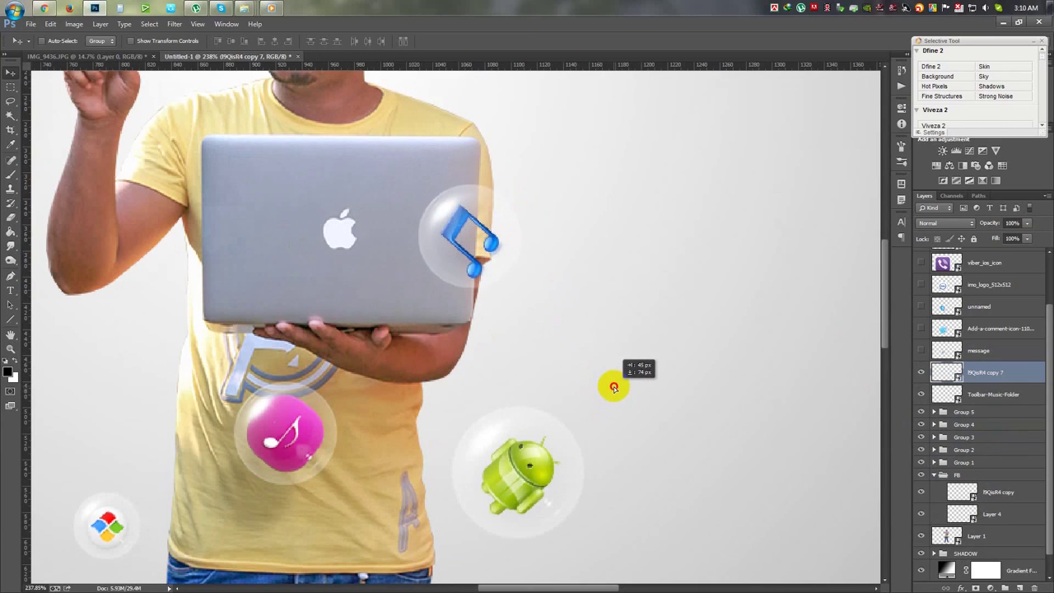
pyautogui.scroll(-3, 607, 371)
pyautogui.scroll(-2, 604, 369)
pyautogui.scroll(1, 564, 349)
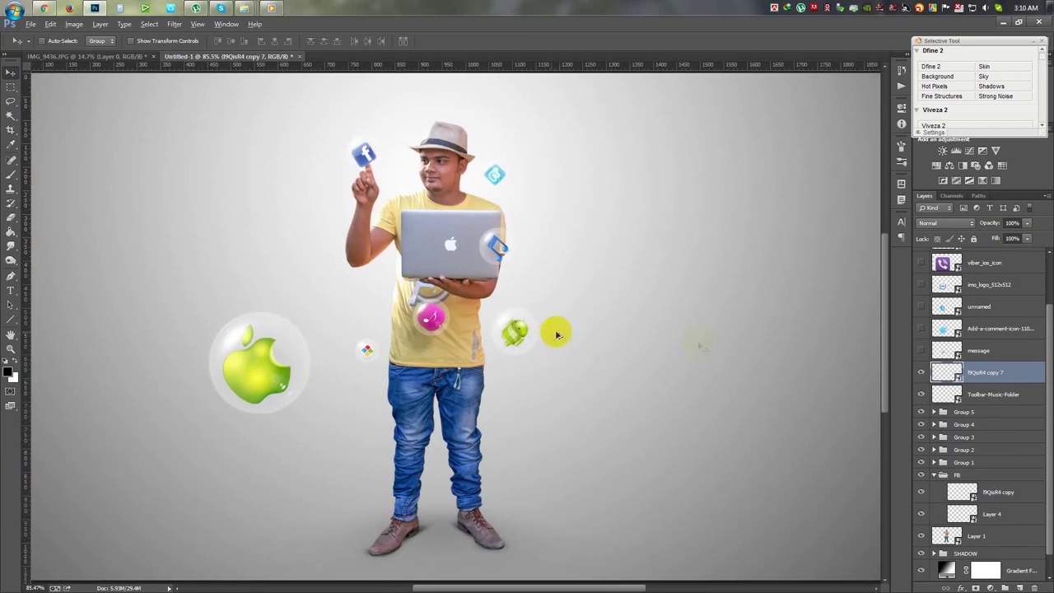
pyautogui.keyDown('shift'); pyautogui.click(986, 392); pyautogui.keyUp('shift')
pyautogui.hotkey('ctrl', 'g')
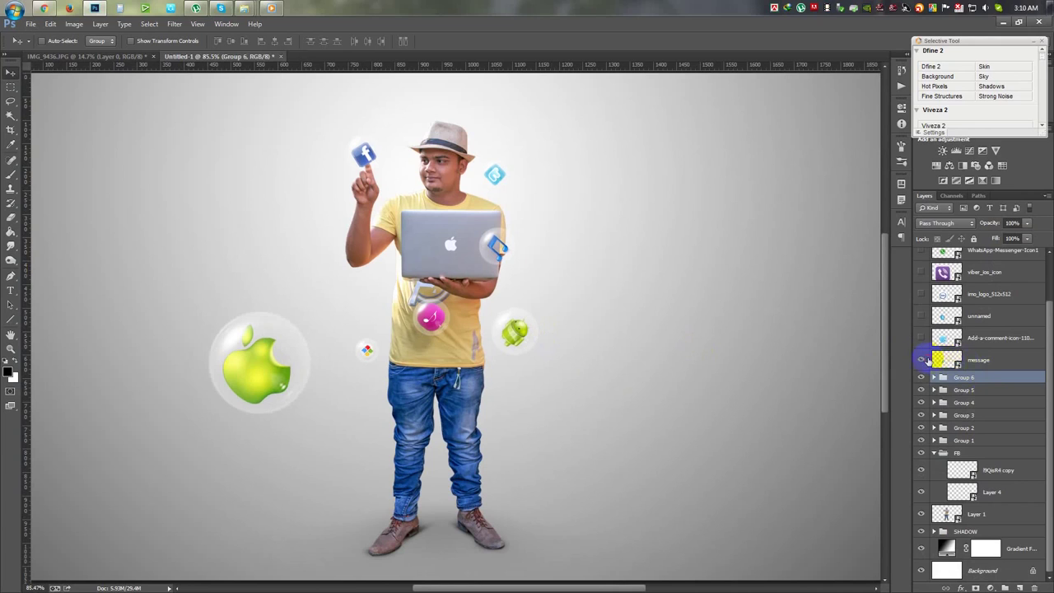
# Show the blue message envelope icon and select its layer.
pyautogui.click(921, 360)
pyautogui.click(946, 360)
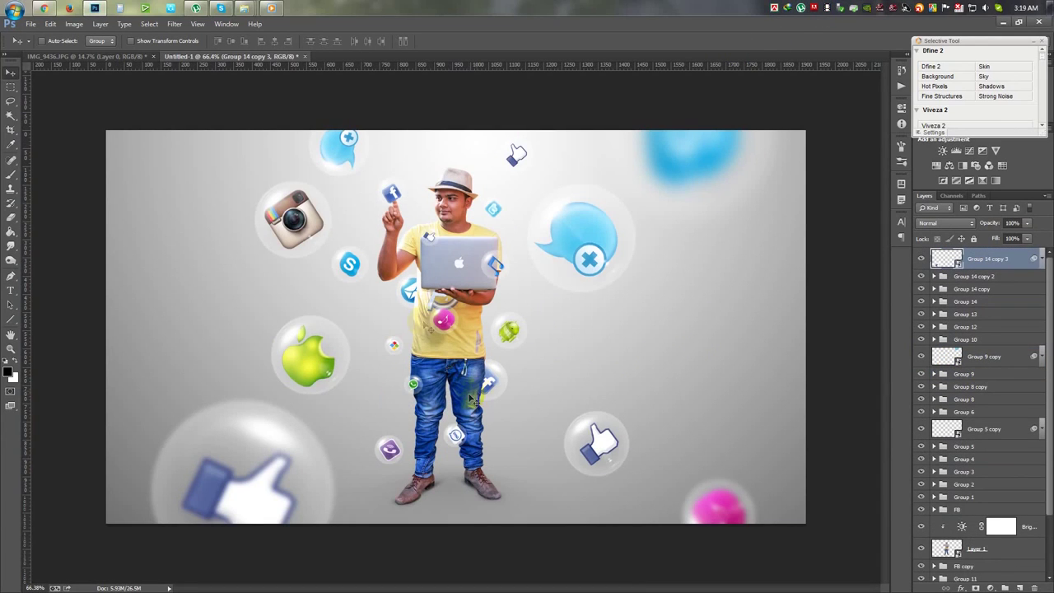
pyautogui.moveTo(496, 211); pyautogui.dragTo(502, 216)
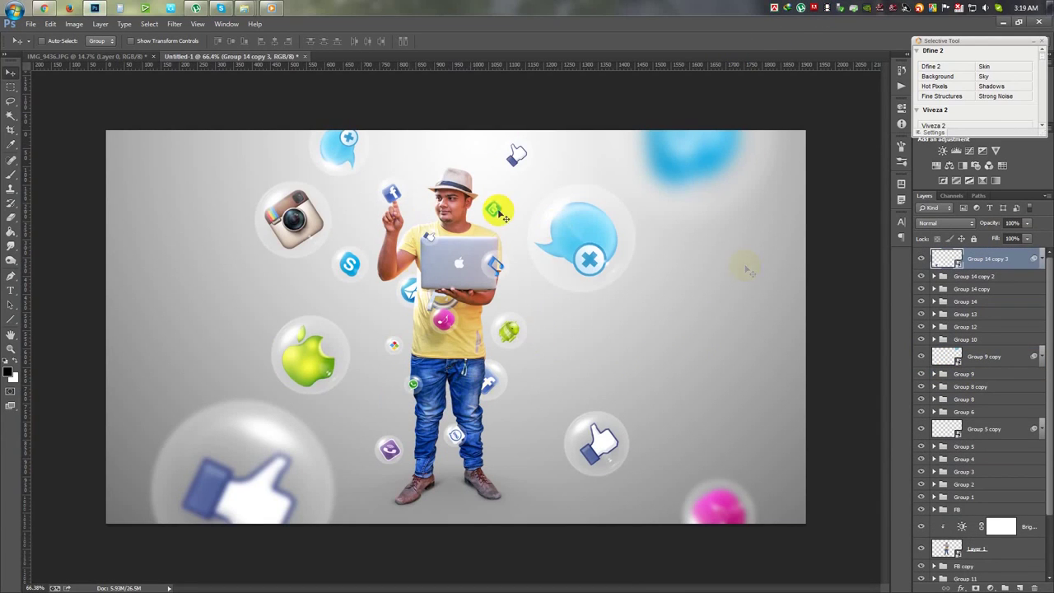
# Stamp the visible composite into new Layer 7 via Apply Image and start an Iris Blur.
pyautogui.click(1005, 587)
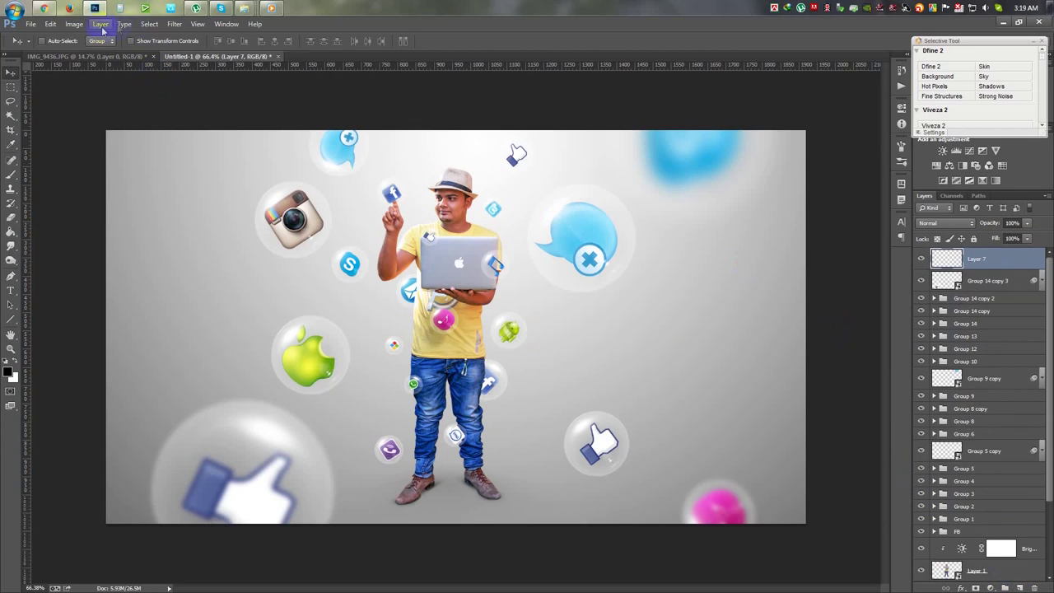
pyautogui.click(74, 24)
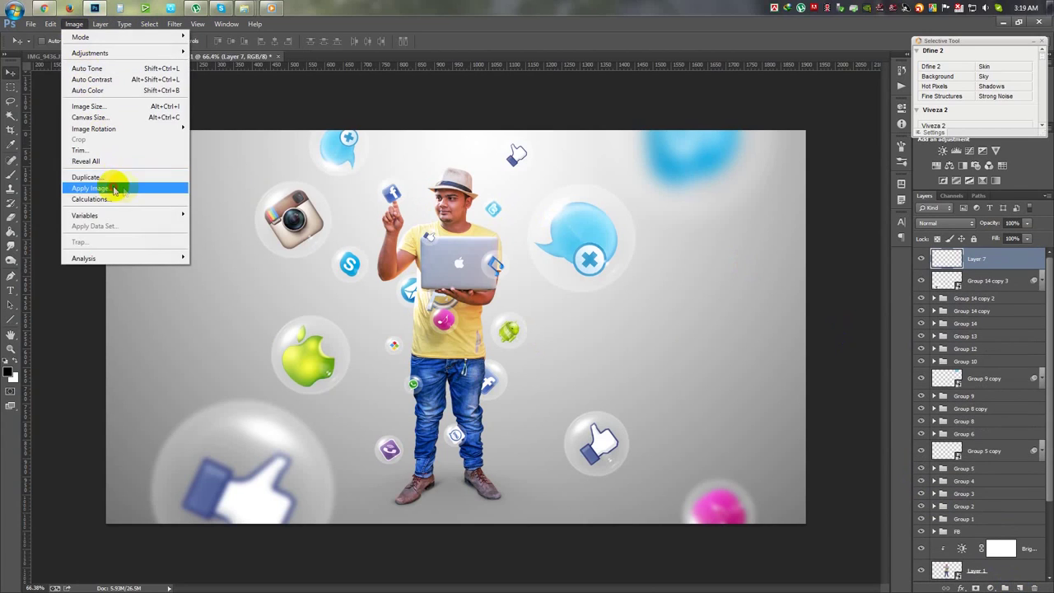
pyautogui.click(113, 188)
pyautogui.click(624, 169)
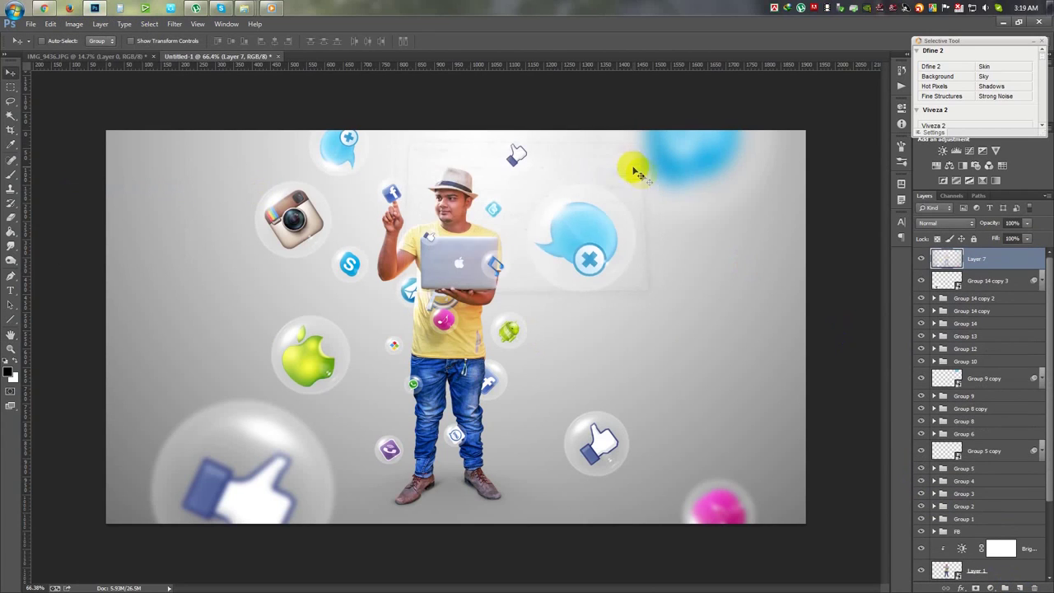
pyautogui.click(174, 24)
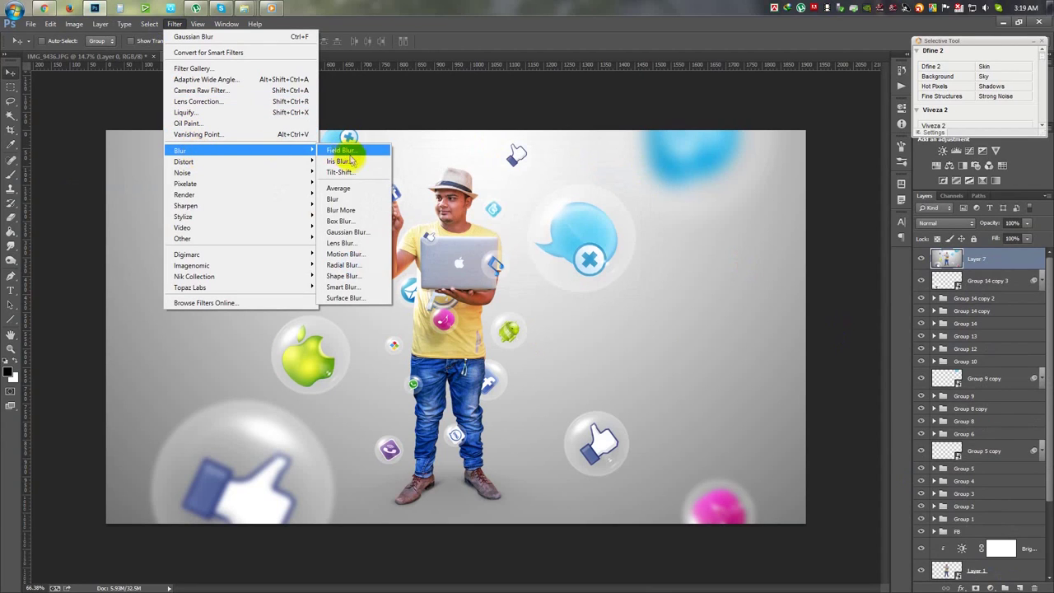
pyautogui.click(353, 162)
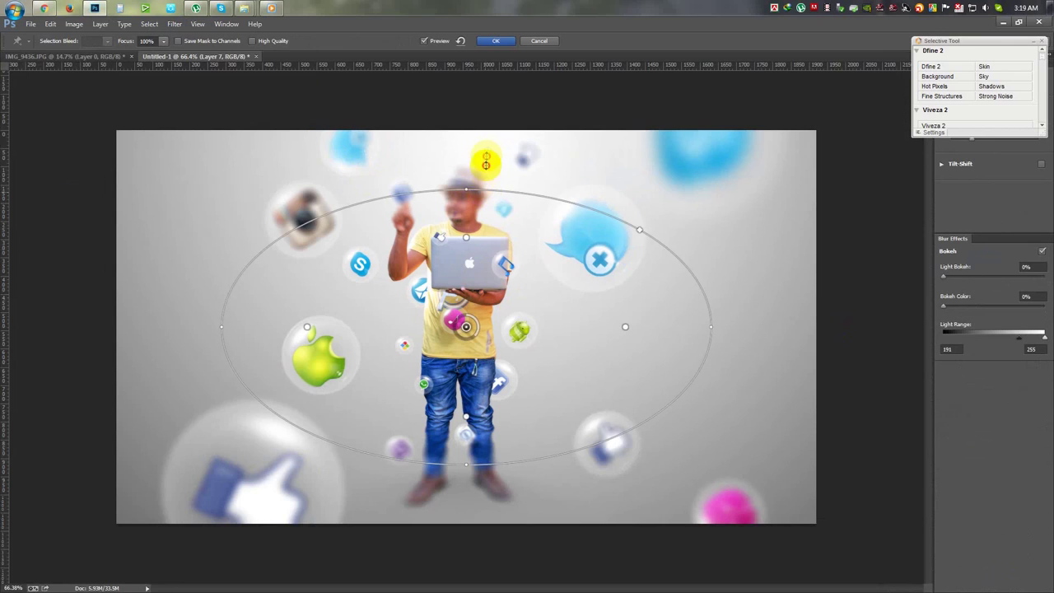
# Reshape the Iris Blur's sharp area into a large circle around the man and apply it.
pyautogui.moveTo(476, 188); pyautogui.dragTo(477, 130)
pyautogui.moveTo(815, 327); pyautogui.dragTo(639, 321)
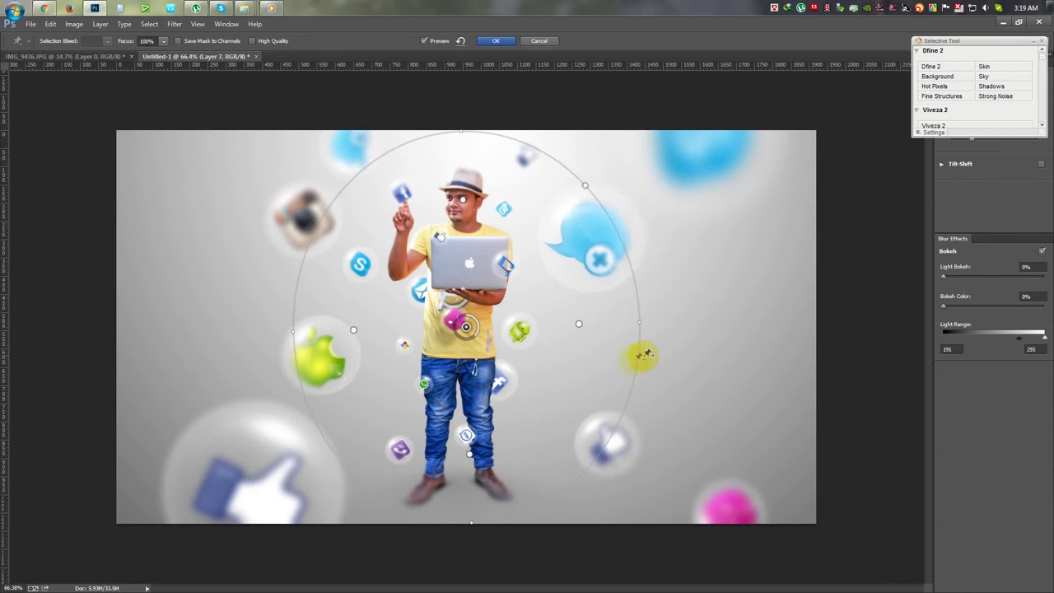
pyautogui.moveTo(584, 474); pyautogui.dragTo(663, 544)
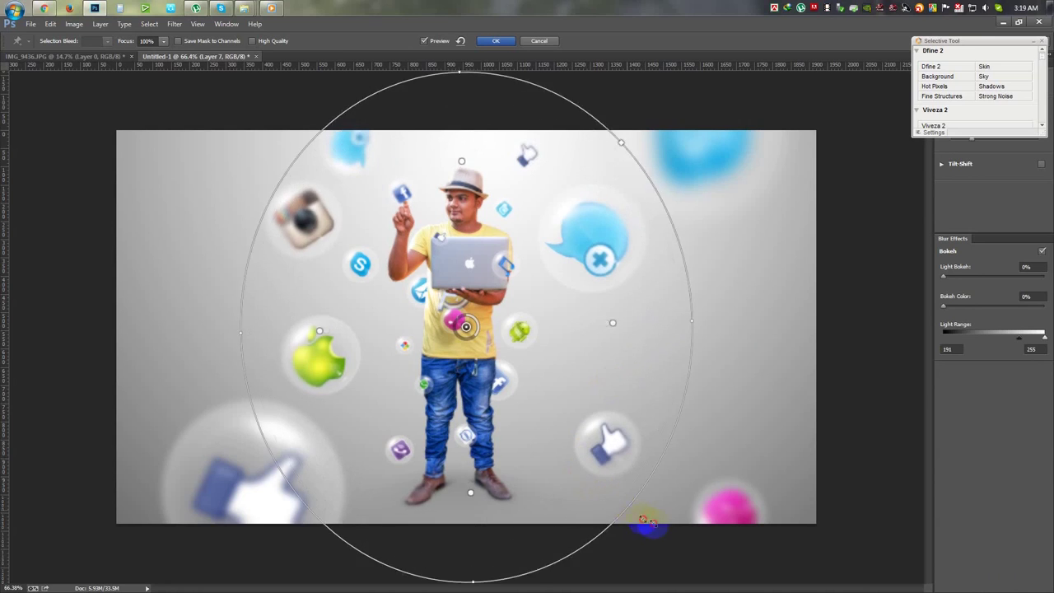
pyautogui.moveTo(584, 445); pyautogui.dragTo(586, 441)
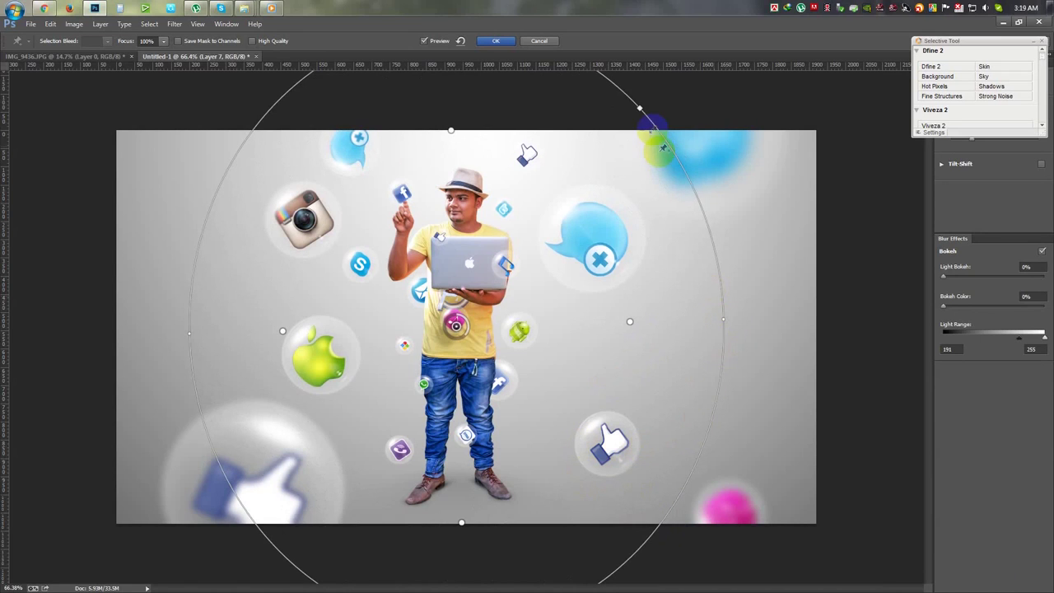
pyautogui.moveTo(642, 108); pyautogui.dragTo(624, 148)
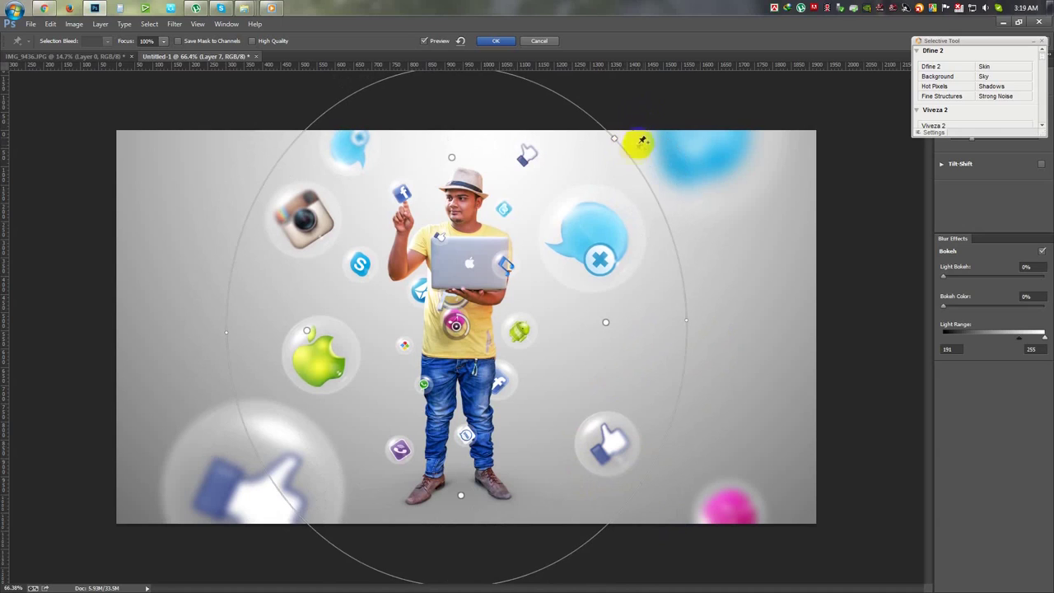
pyautogui.moveTo(628, 157)
pyautogui.mouseDown()
pyautogui.moveTo(617, 180)
pyautogui.moveTo(624, 172)
pyautogui.mouseUp()
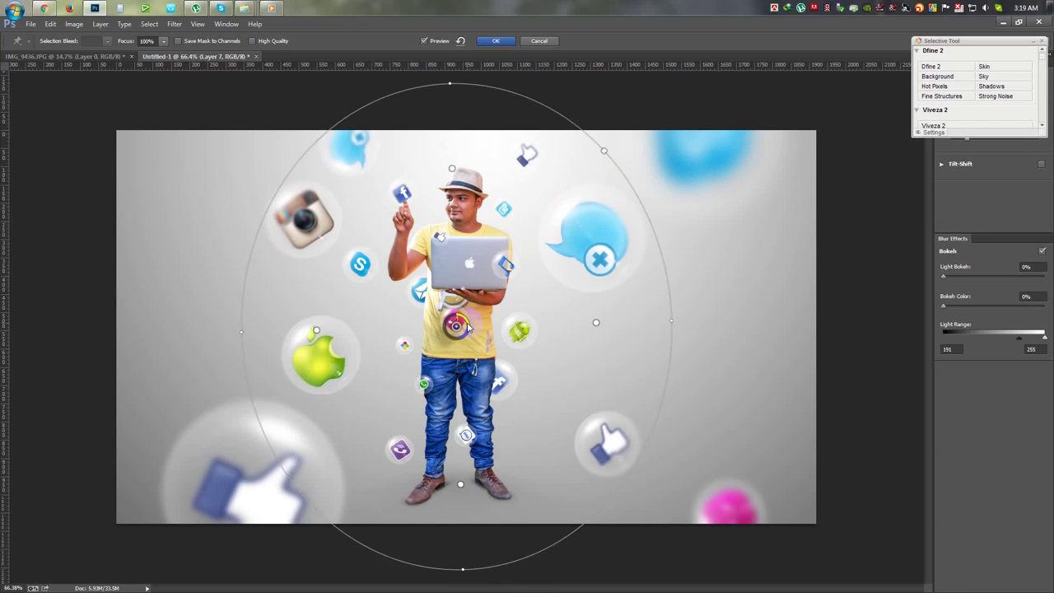
pyautogui.click(498, 40)
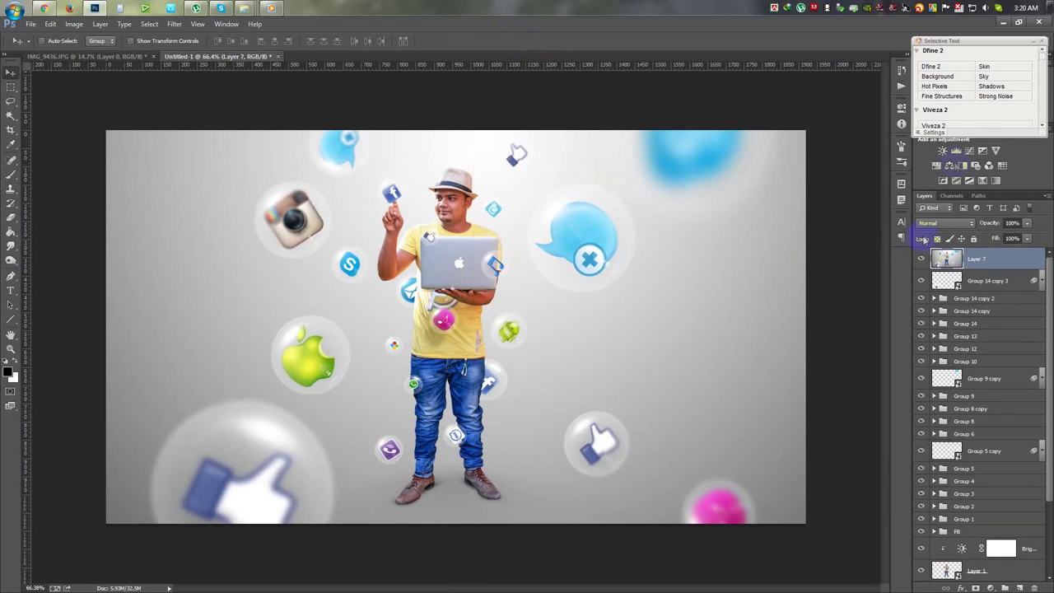
# Open the merged layer in Nik's Viveza 2 plugin from the Selective Tool panel.
pyautogui.click(936, 125)
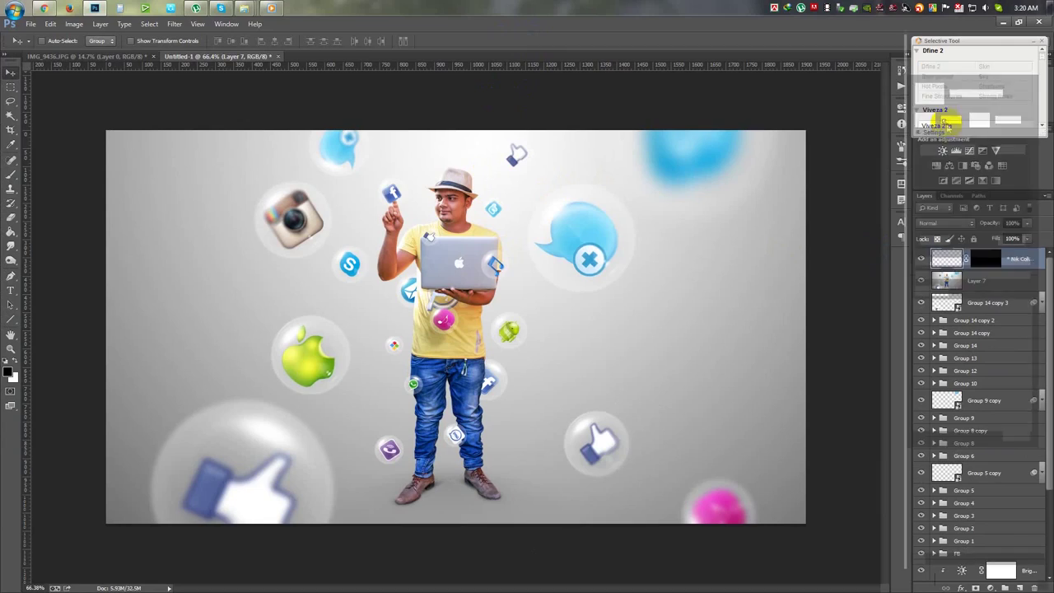
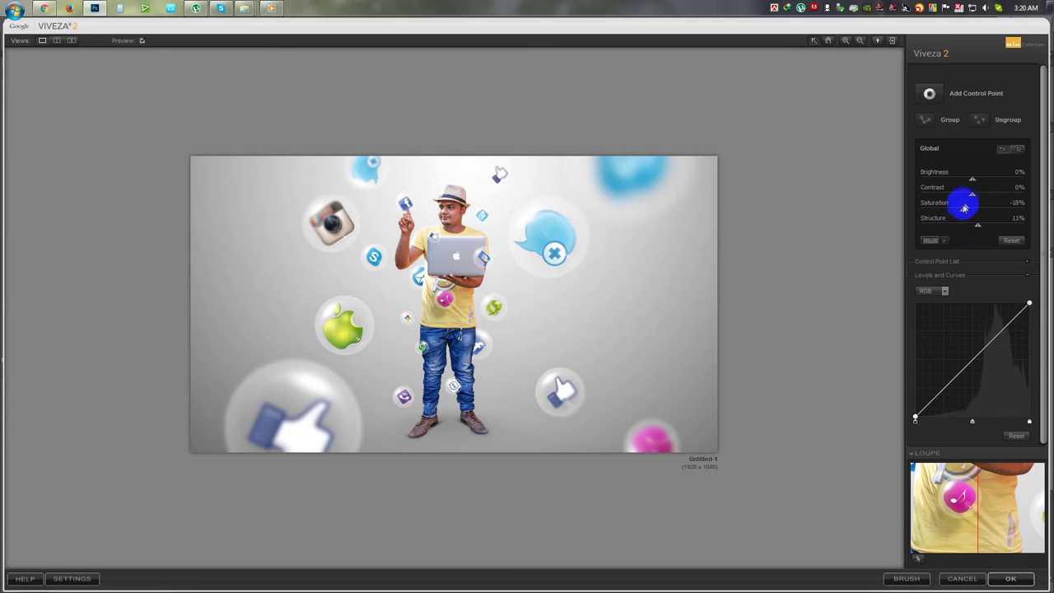
# Commit the Viveza 2 edits (Structure 11%, Saturation -18%) as a layer, then launch Color Efex Pro 4.
pyautogui.click(1011, 578)
pyautogui.click(162, 56)
pyautogui.click(174, 25)
pyautogui.moveTo(195, 276)
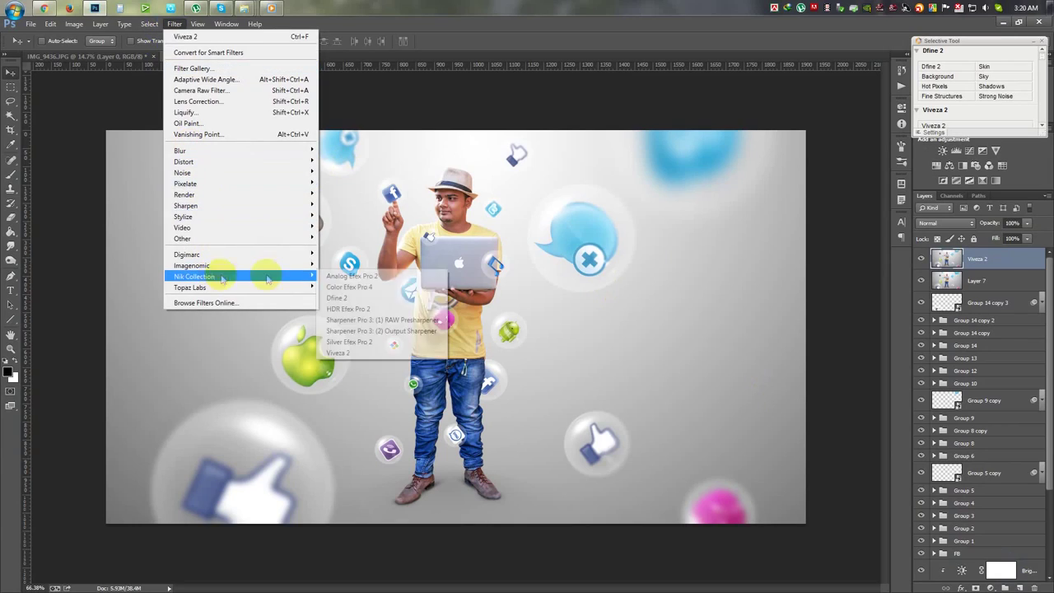
pyautogui.click(329, 268)
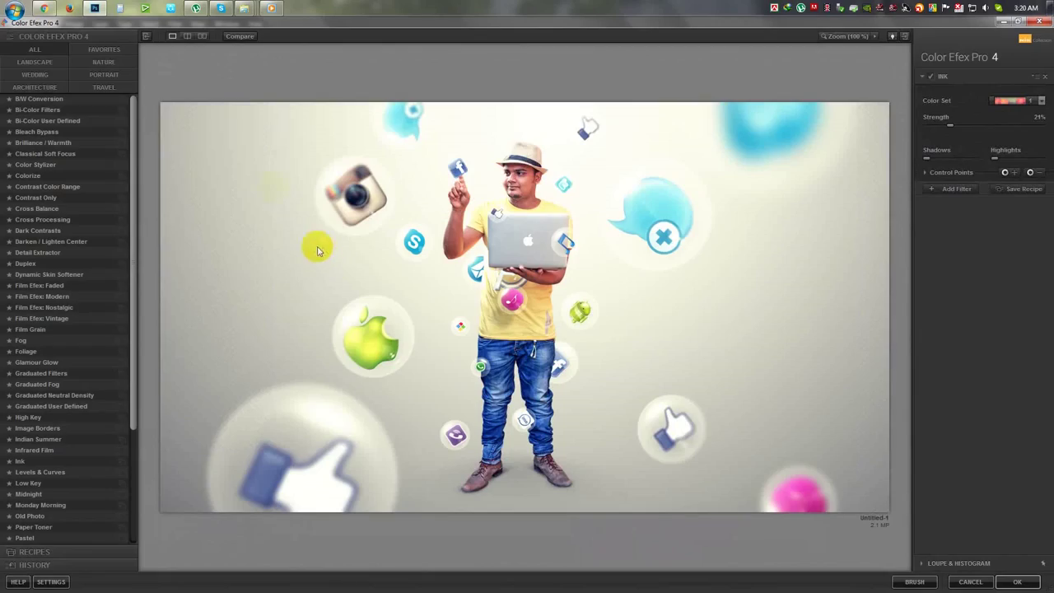
# Preview the Bi-Color Filters and Bi-Color User Defined looks and their colour sets.
pyautogui.click(57, 109)
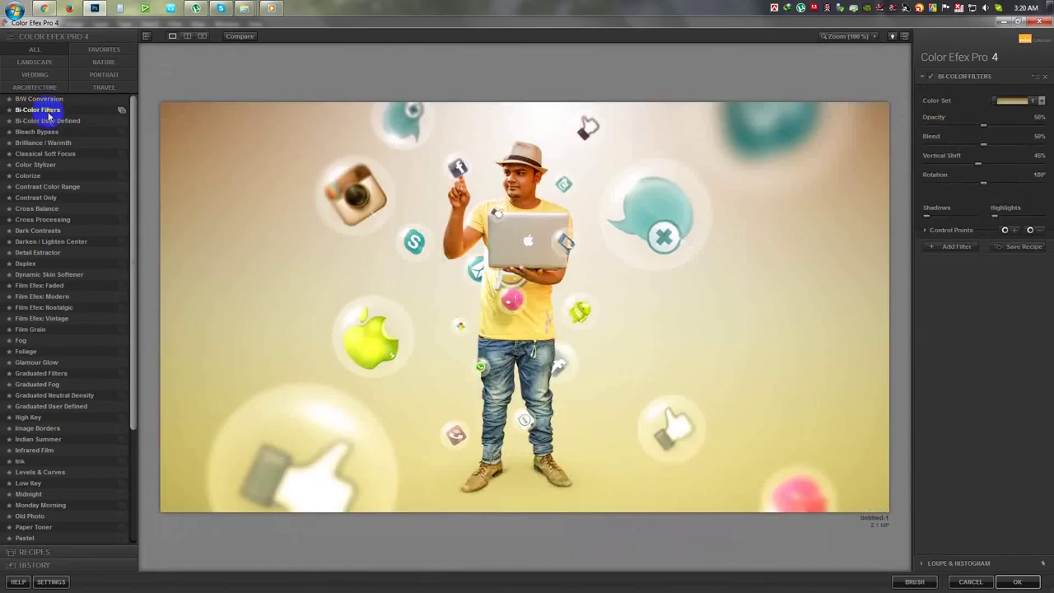
pyautogui.click(51, 116)
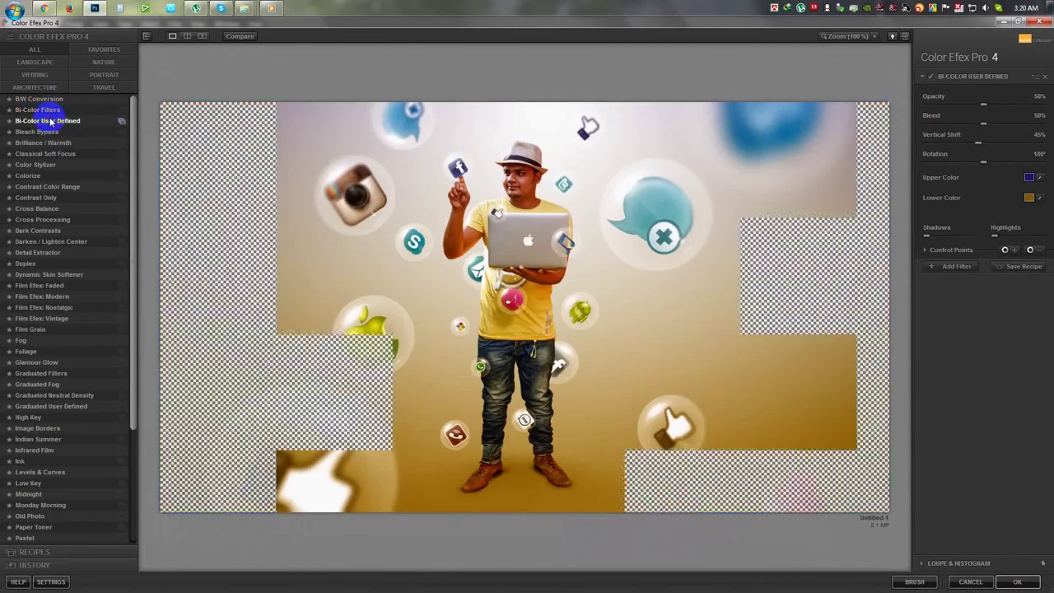
pyautogui.click(41, 110)
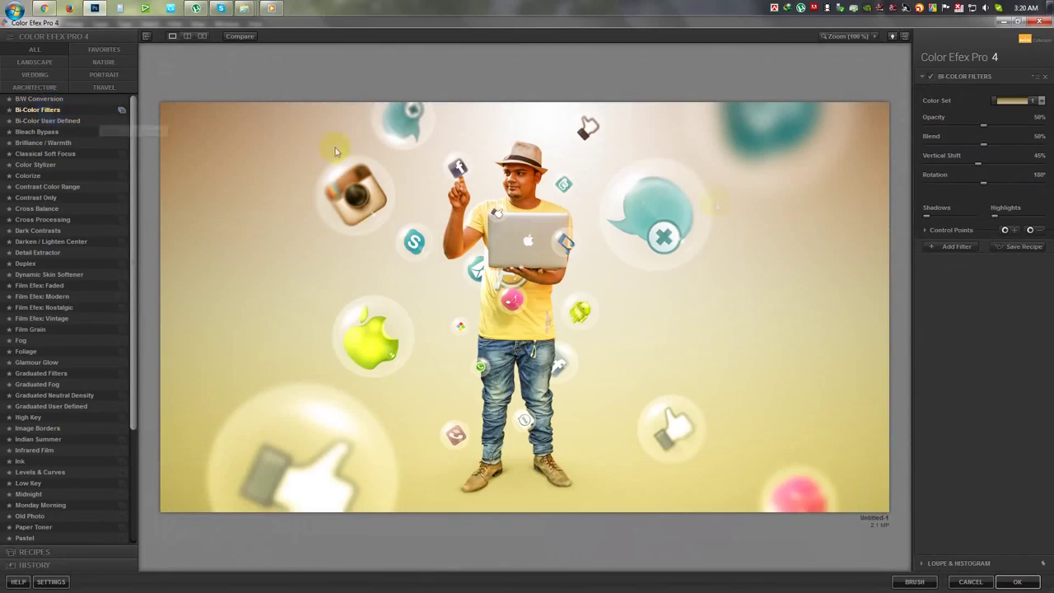
pyautogui.click(1009, 102)
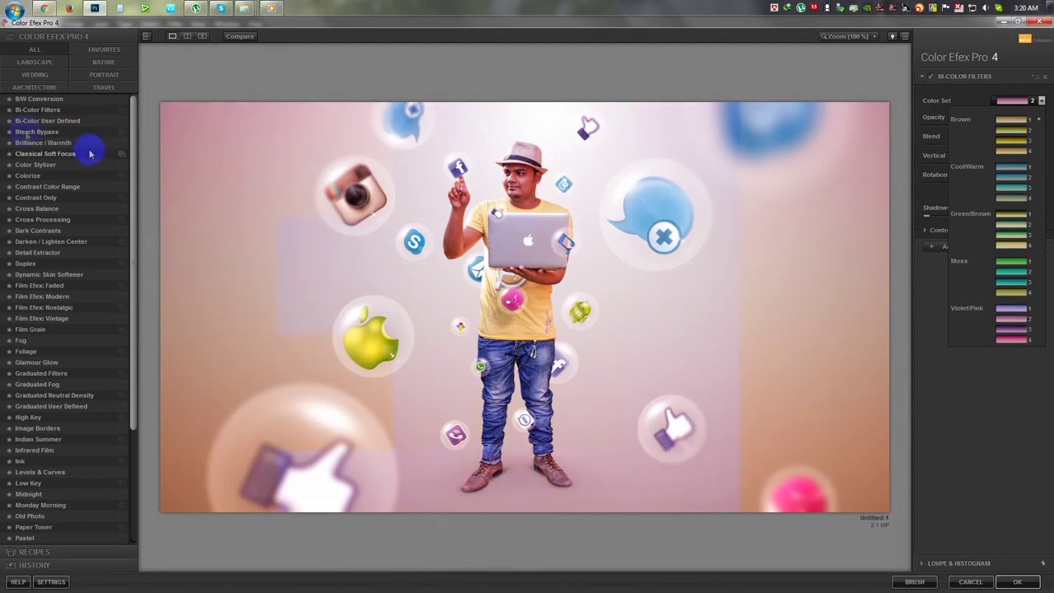
pyautogui.click(31, 110)
# Preview Bleach Bypass through Dark Contrasts, settling on Darken / Lighten Center (25% center, -50% border).
pyautogui.click(48, 142)
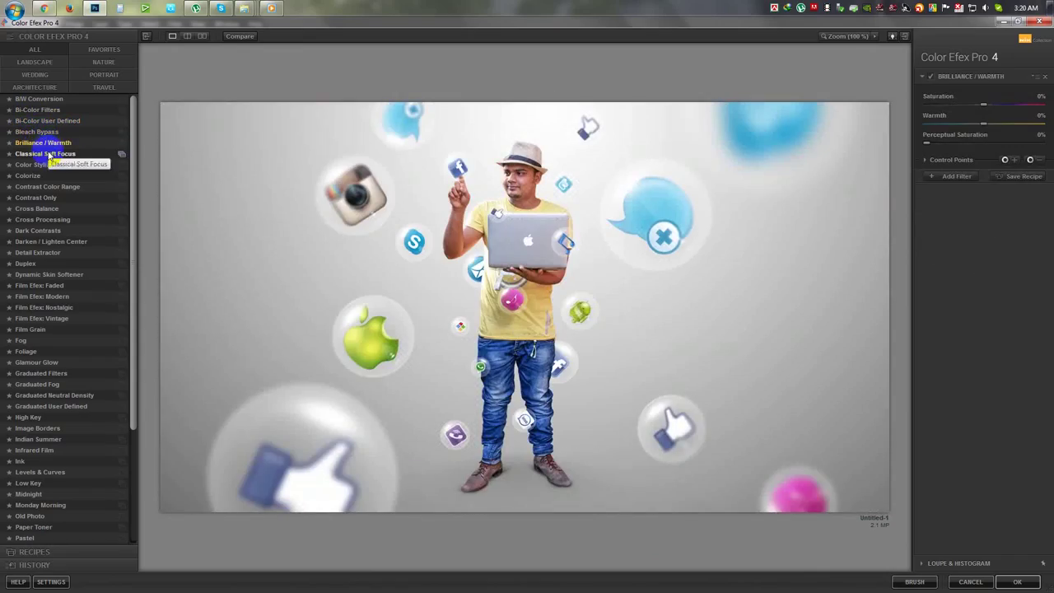
pyautogui.click(36, 165)
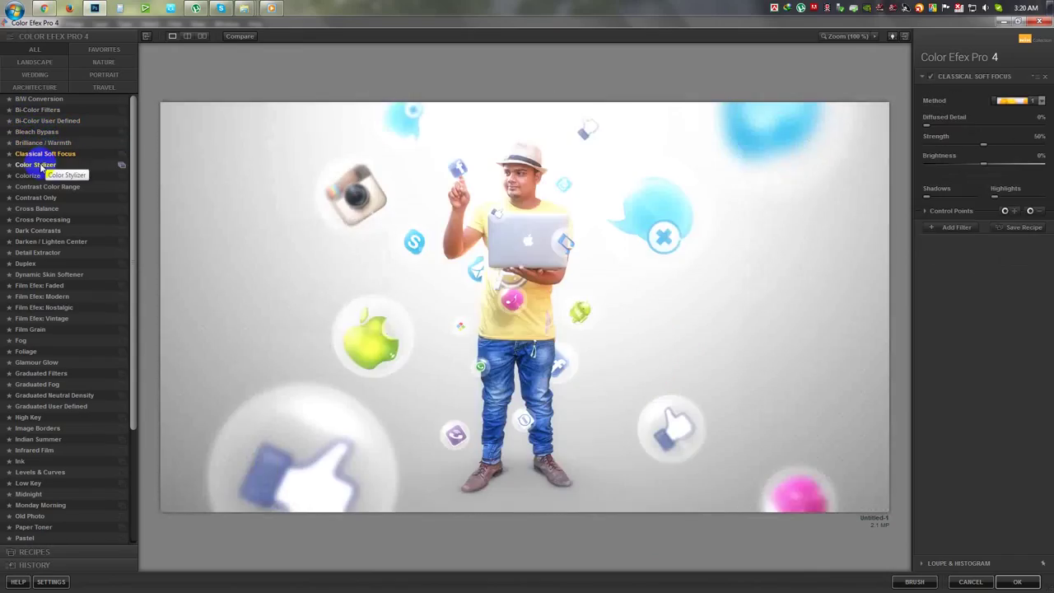
pyautogui.click(33, 176)
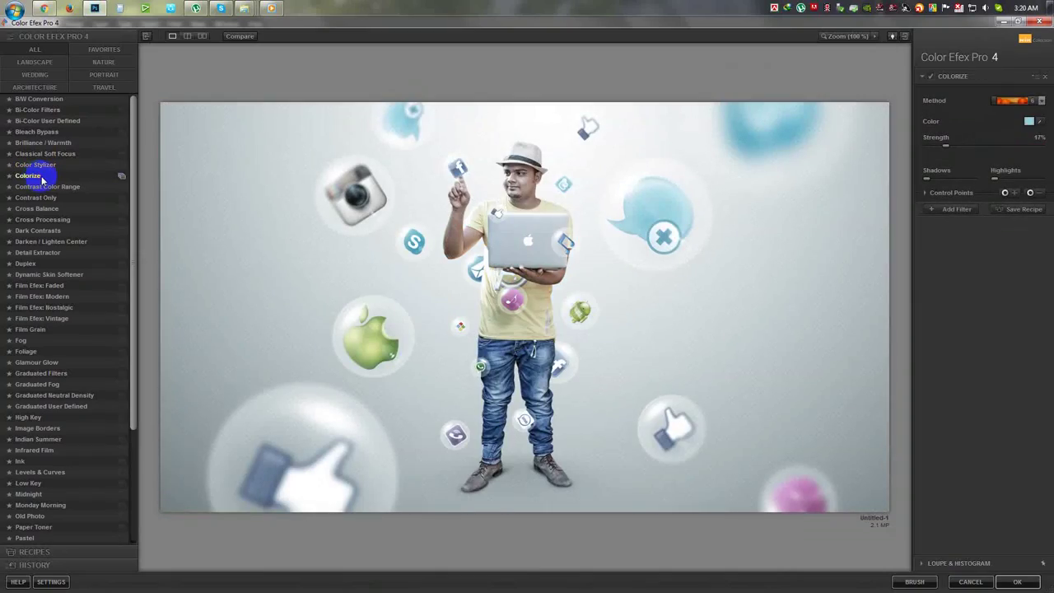
pyautogui.click(41, 186)
pyautogui.click(39, 198)
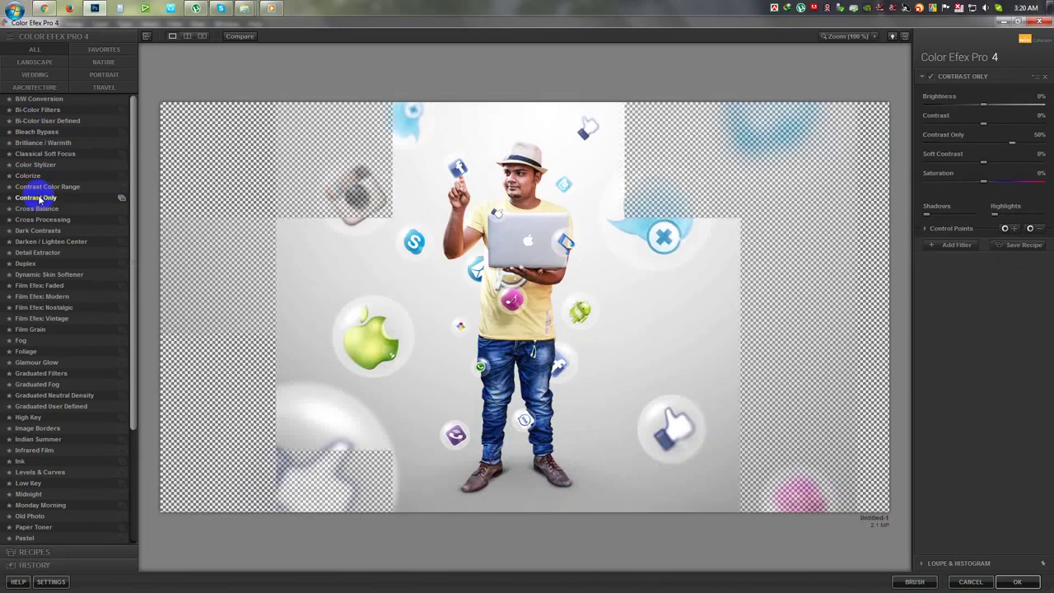
pyautogui.click(38, 208)
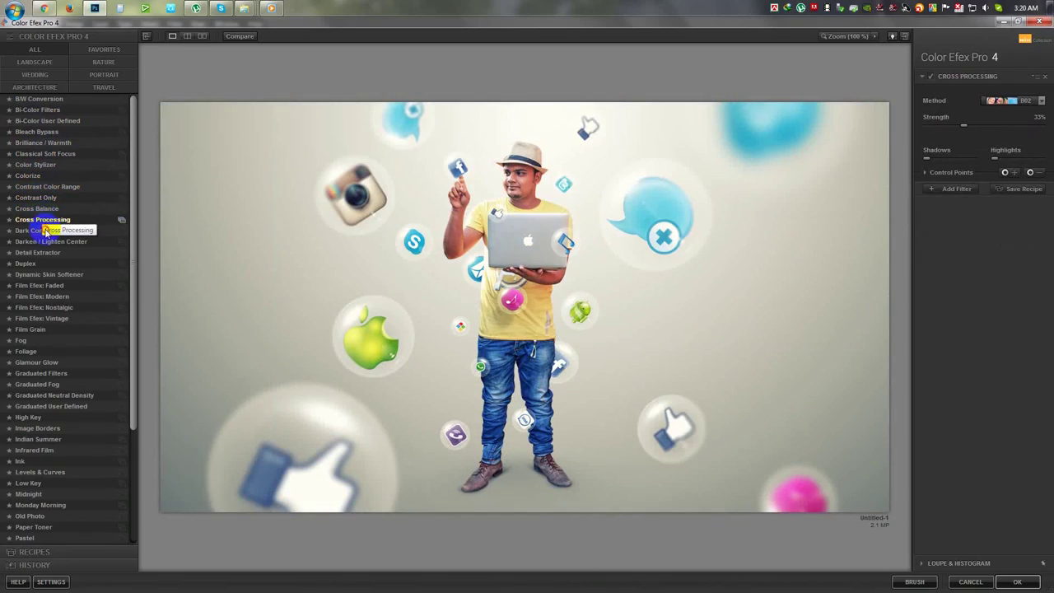
pyautogui.click(43, 231)
pyautogui.click(46, 241)
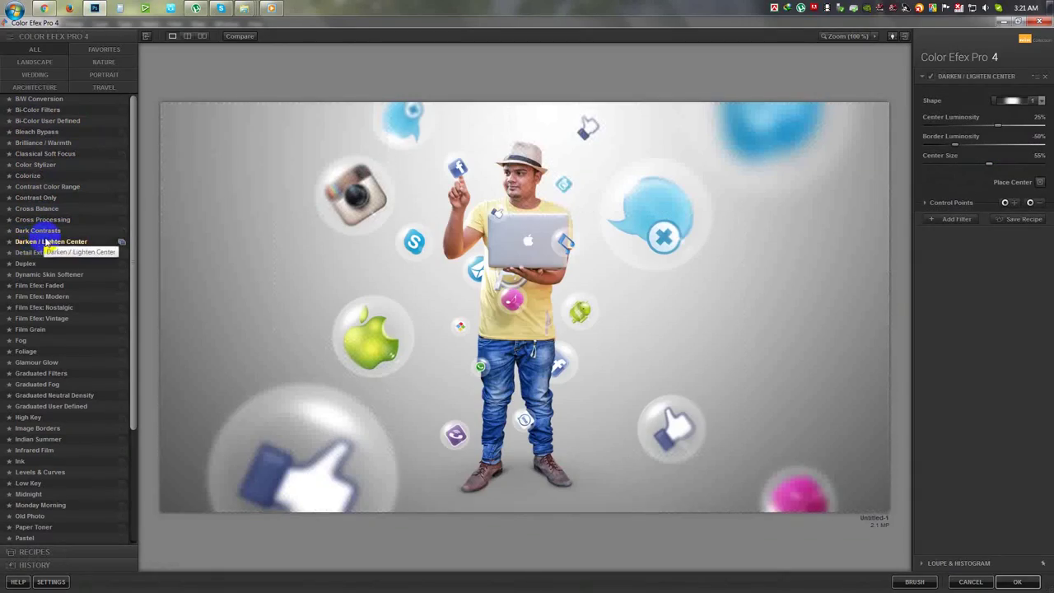
pyautogui.click(944, 76)
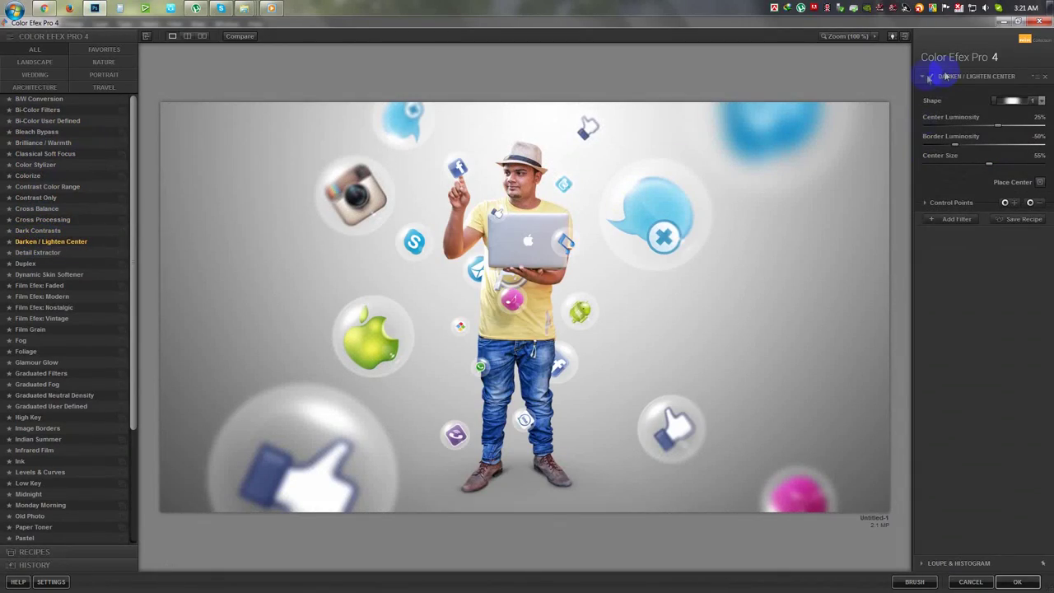
# Toggle the Darken / Lighten Center vignette to compare before and after, leaving it on.
pyautogui.click(931, 78)
pyautogui.click(930, 78)
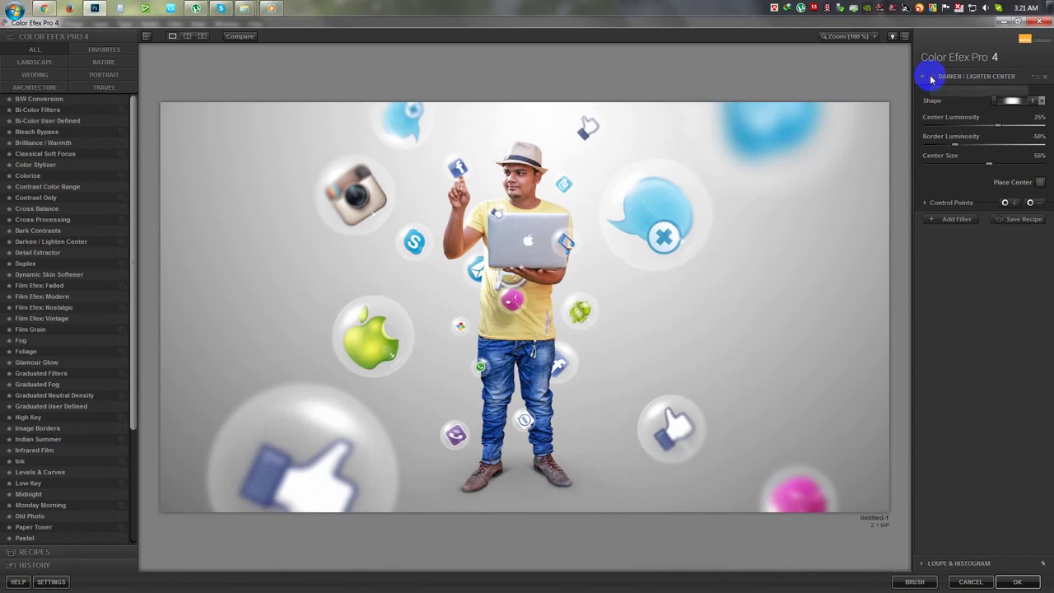
pyautogui.click(930, 77)
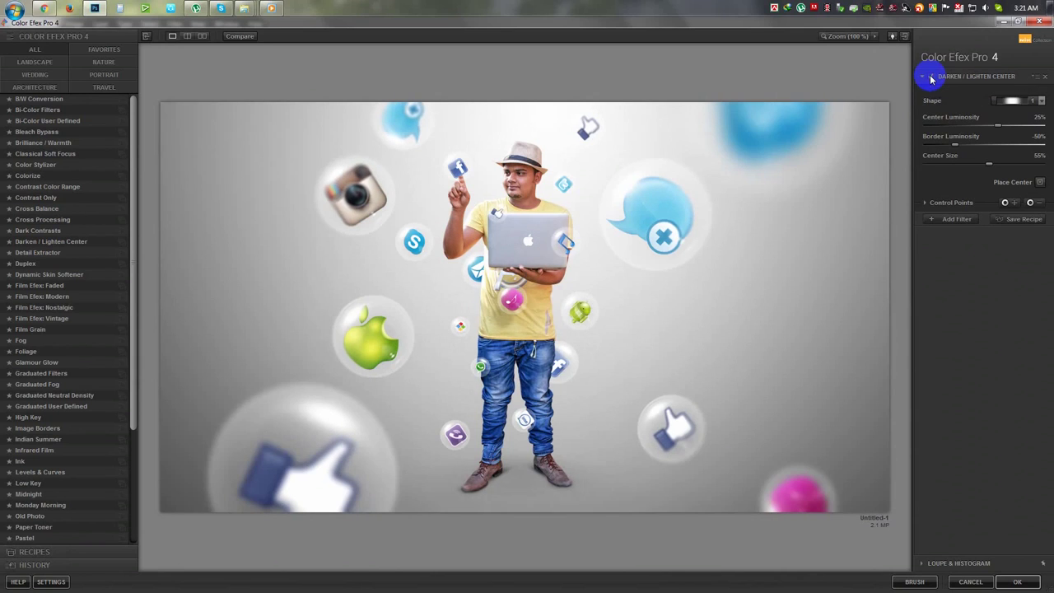
pyautogui.click(930, 77)
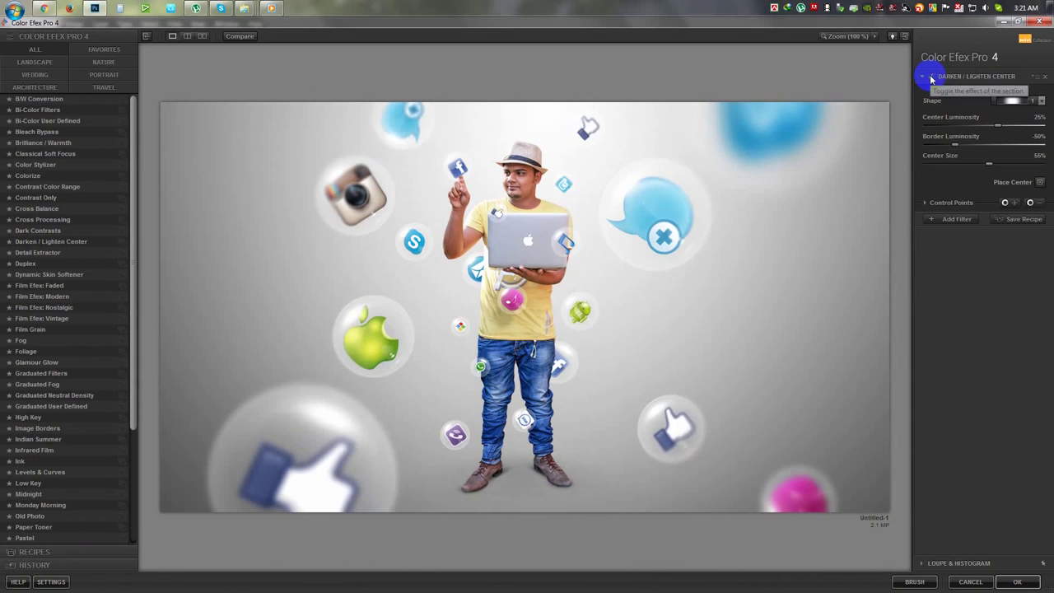
# Add a second filter, preview Skin Softener through Ink, and settle on Foliage at 50%.
pyautogui.click(955, 219)
pyautogui.click(41, 275)
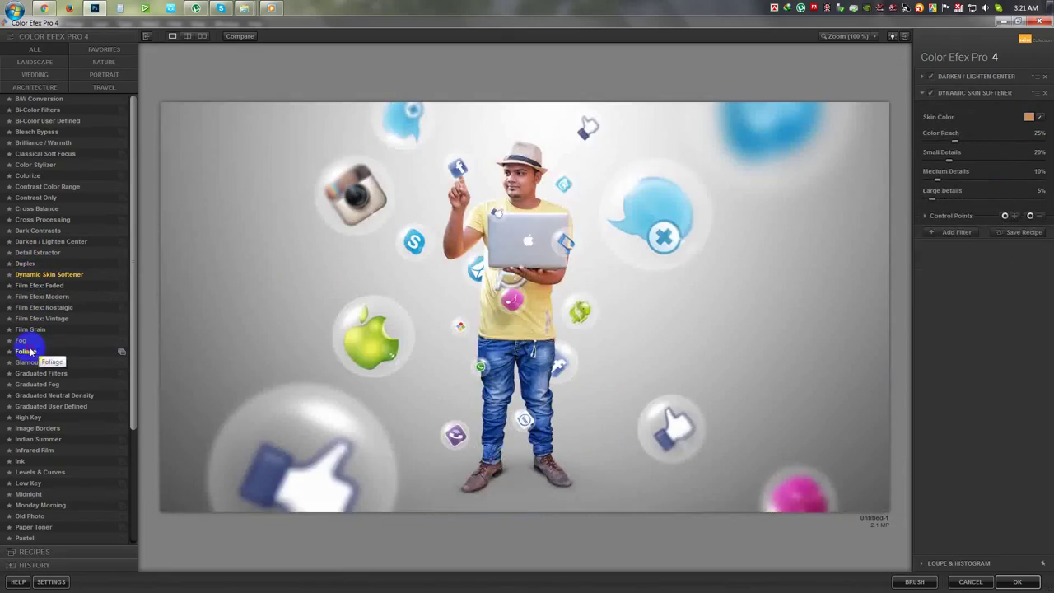
pyautogui.click(26, 340)
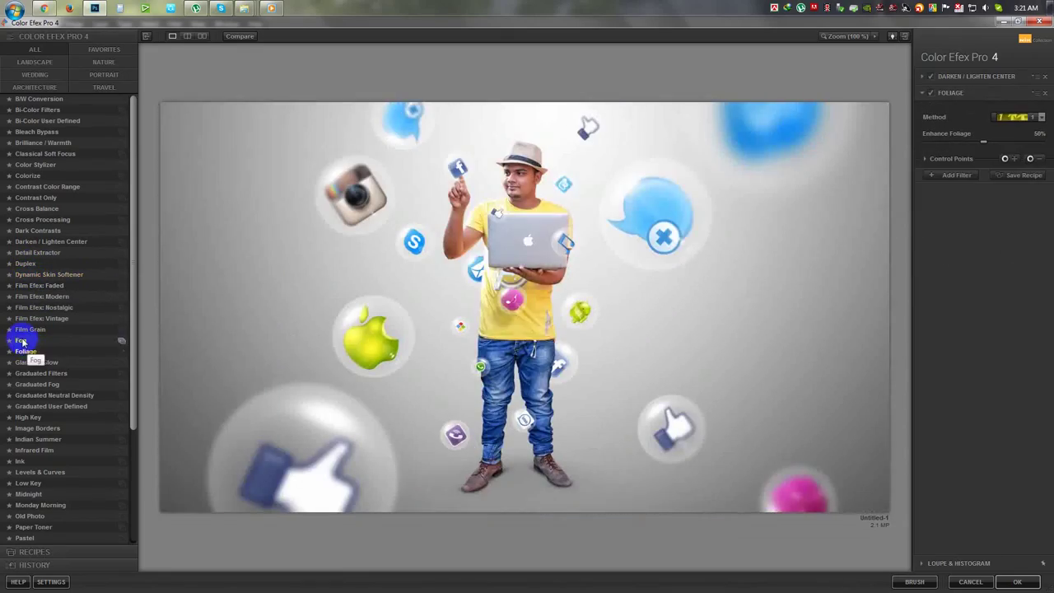
pyautogui.click(26, 352)
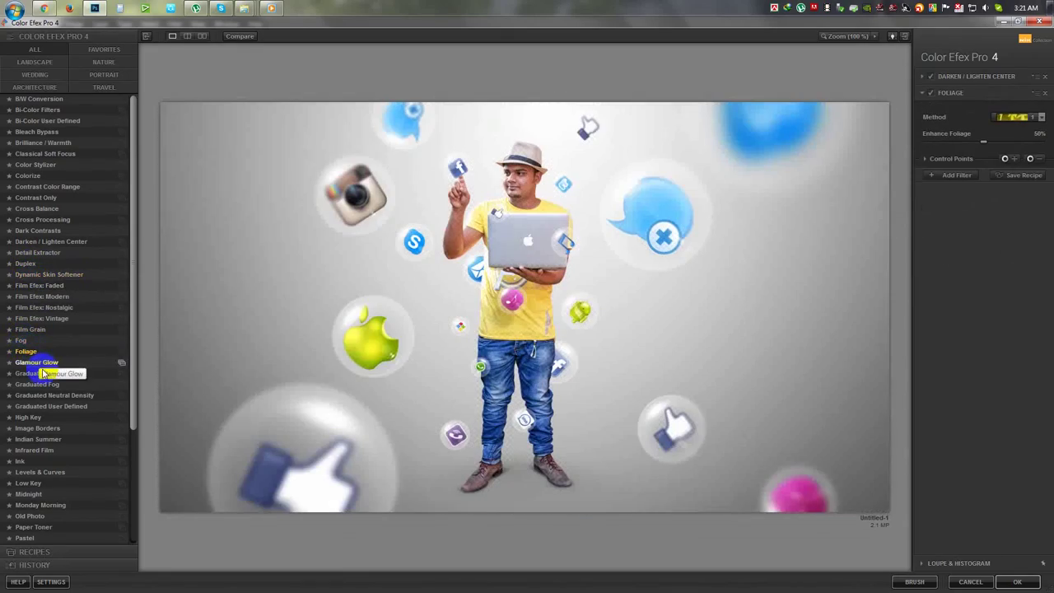
pyautogui.click(39, 363)
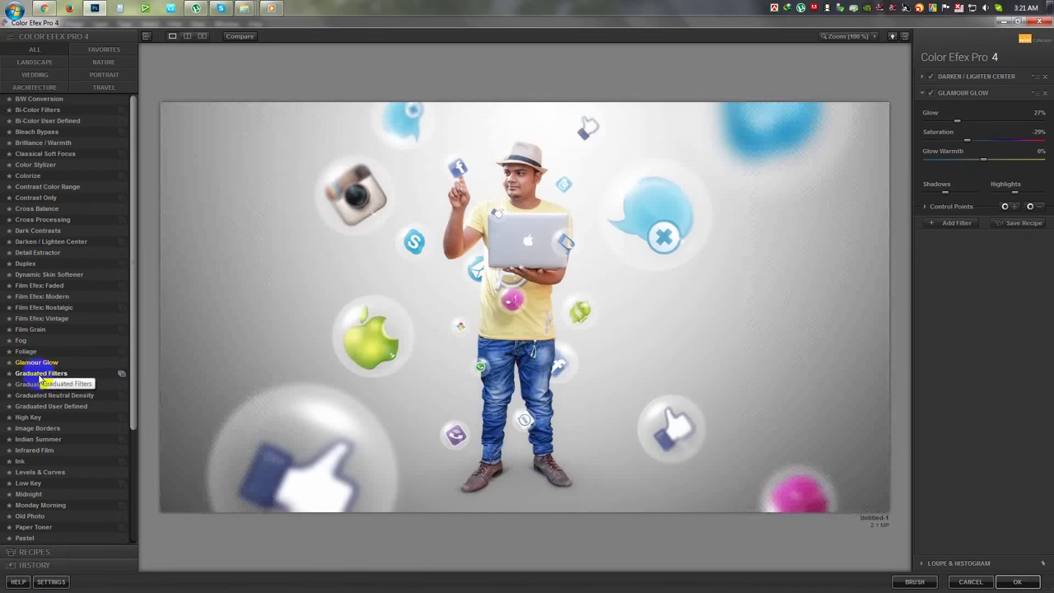
pyautogui.click(39, 375)
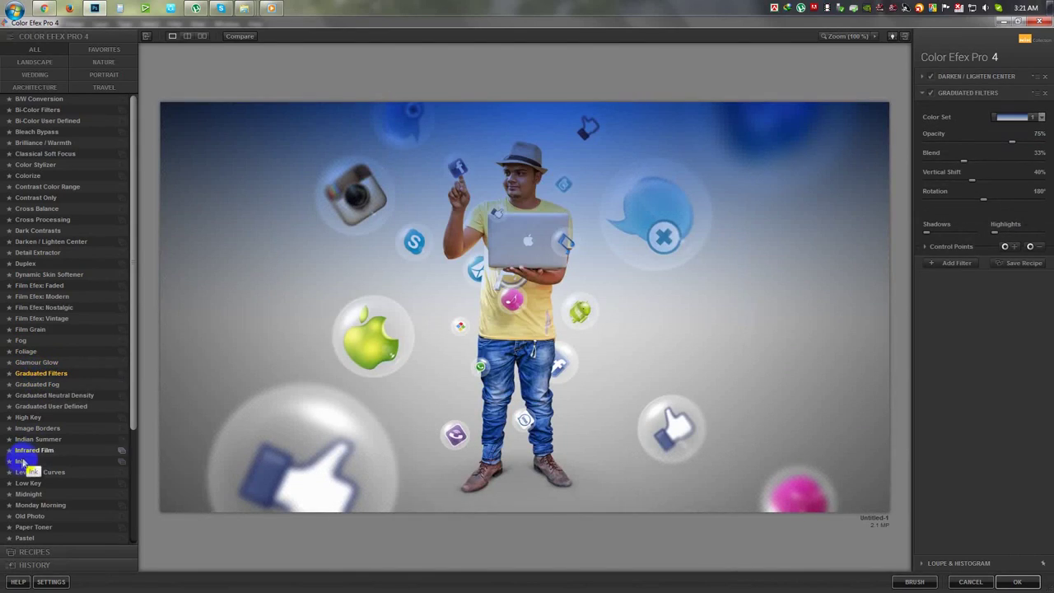
pyautogui.click(23, 461)
pyautogui.moveTo(953, 145); pyautogui.dragTo(944, 146)
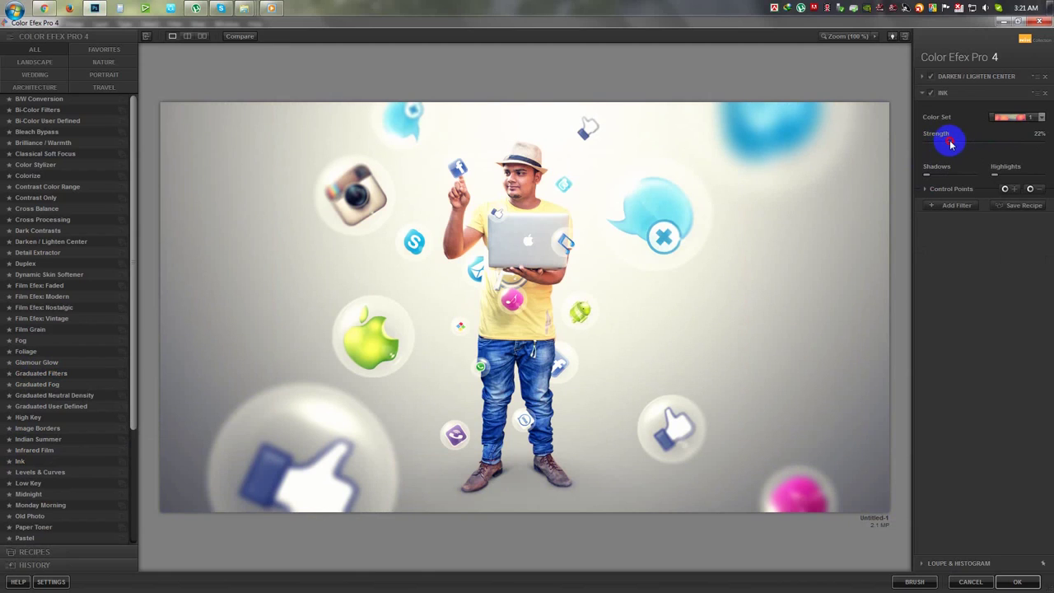
pyautogui.click(31, 352)
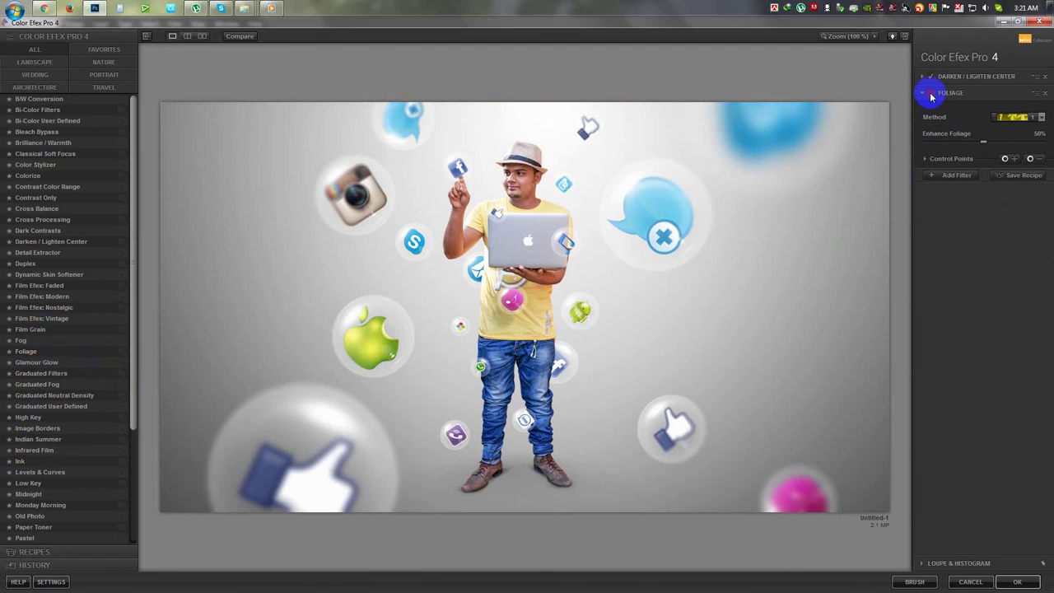
pyautogui.click(951, 175)
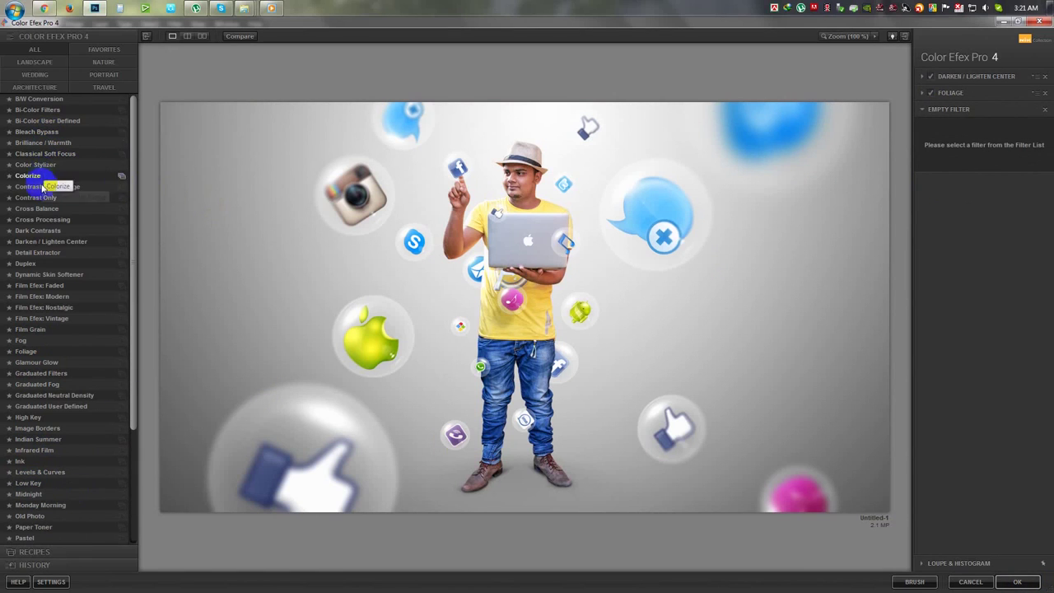
# Add Cross Processing at 54% as the third filter and apply the stack to Photoshop.
pyautogui.click(42, 219)
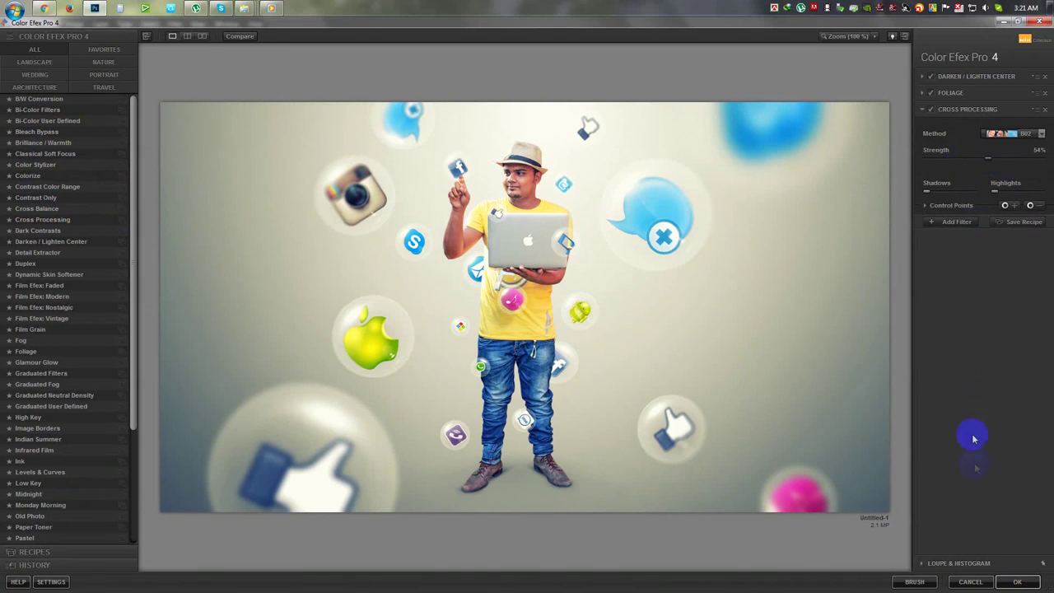
pyautogui.click(1017, 581)
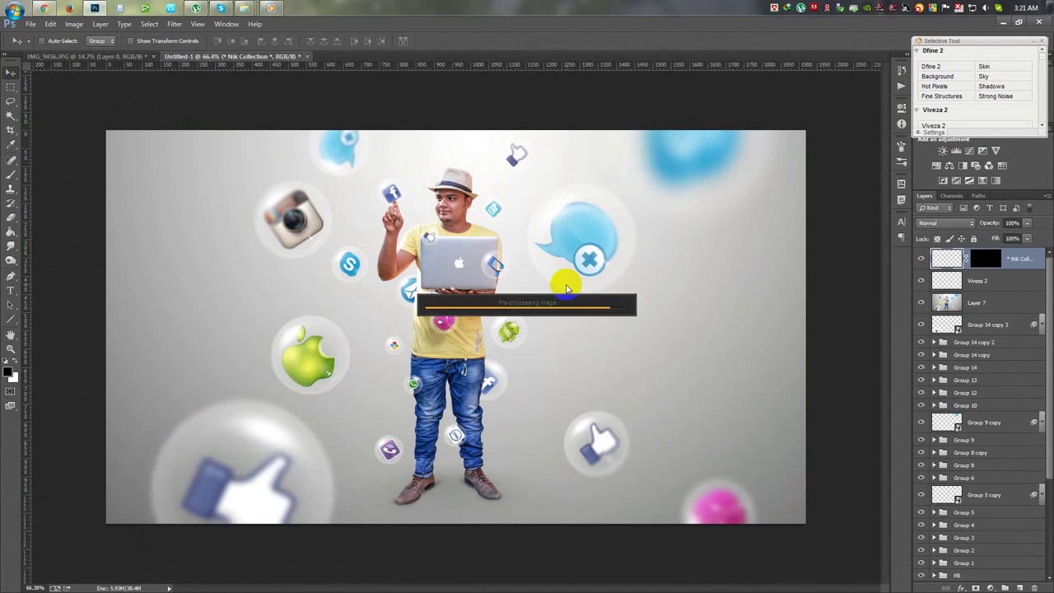
# Open the Camera Raw Filter and nudge Temperature to +4.
pyautogui.click(173, 23)
pyautogui.click(197, 87)
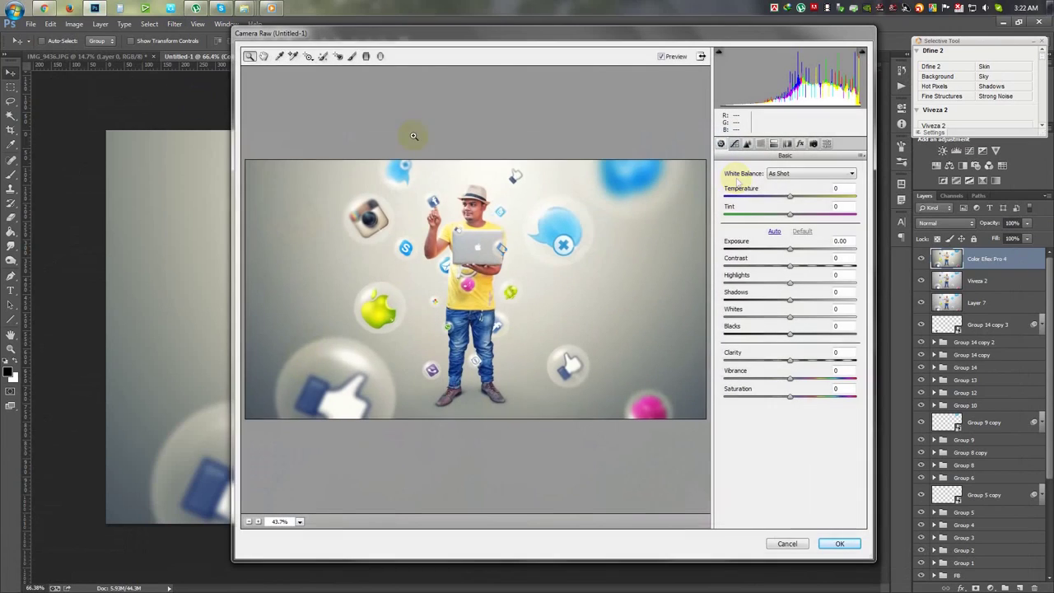
pyautogui.moveTo(791, 200); pyautogui.dragTo(796, 202)
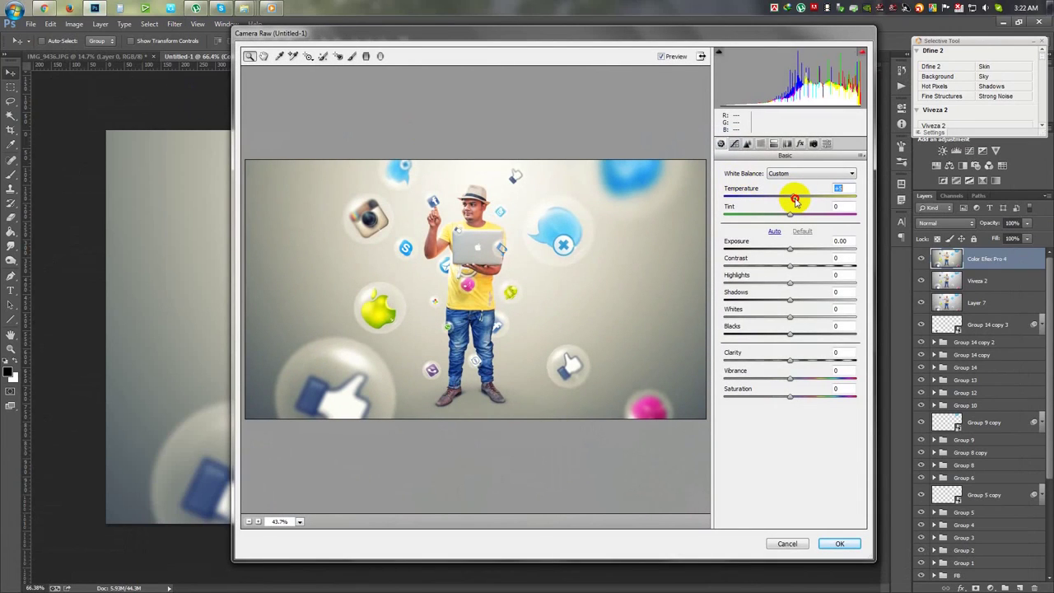
pyautogui.moveTo(792, 200)
pyautogui.mouseDown()
pyautogui.moveTo(782, 201)
pyautogui.moveTo(792, 201)
pyautogui.mouseUp()
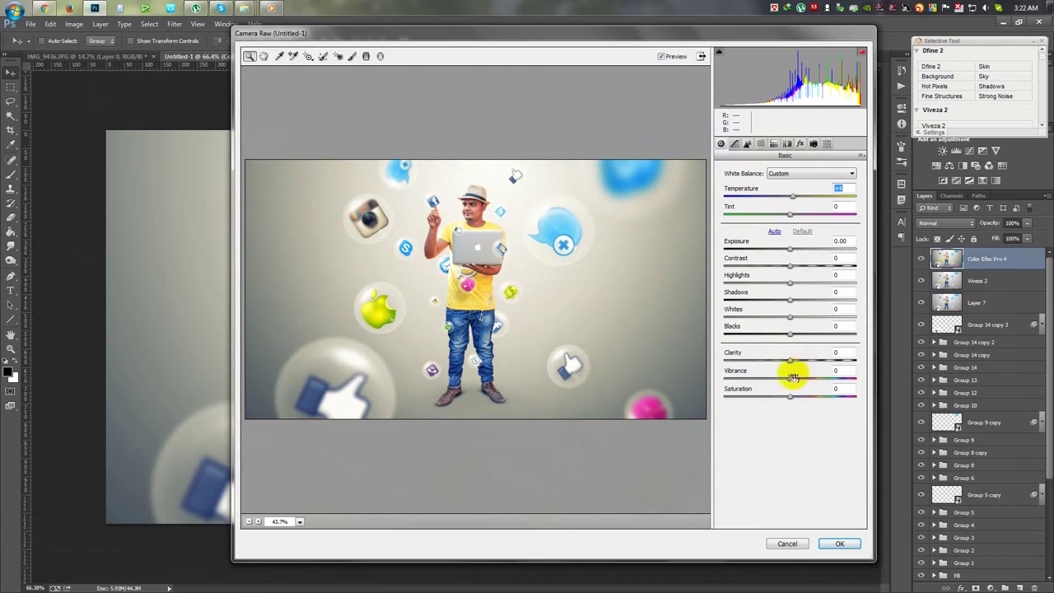
# Raise Luminance noise reduction and darken the corners with a post-crop vignette, then apply.
pyautogui.click(746, 143)
pyautogui.click(736, 278)
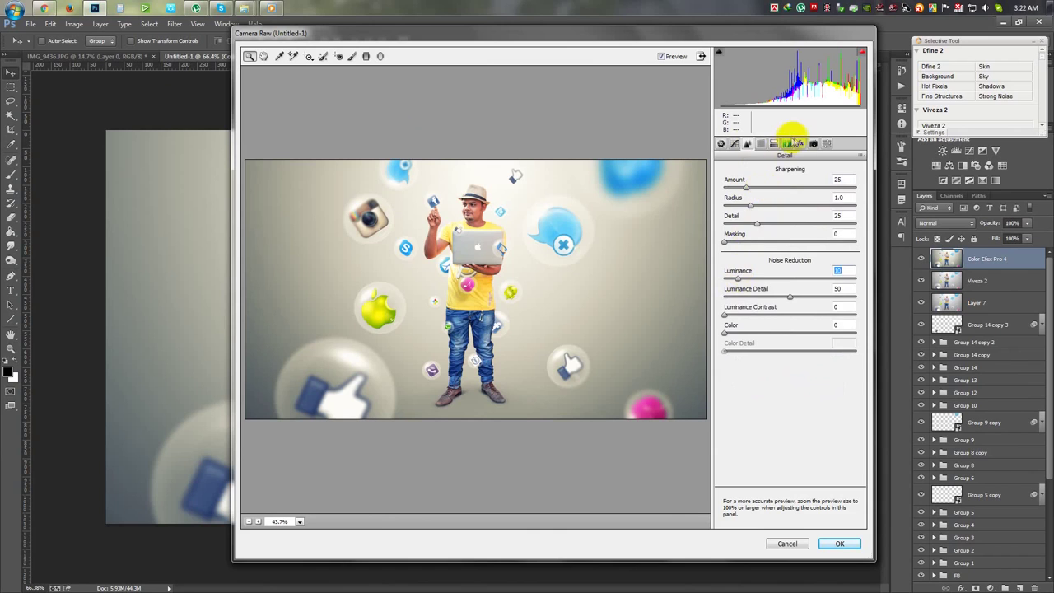
pyautogui.click(799, 143)
pyautogui.moveTo(789, 286); pyautogui.dragTo(780, 286)
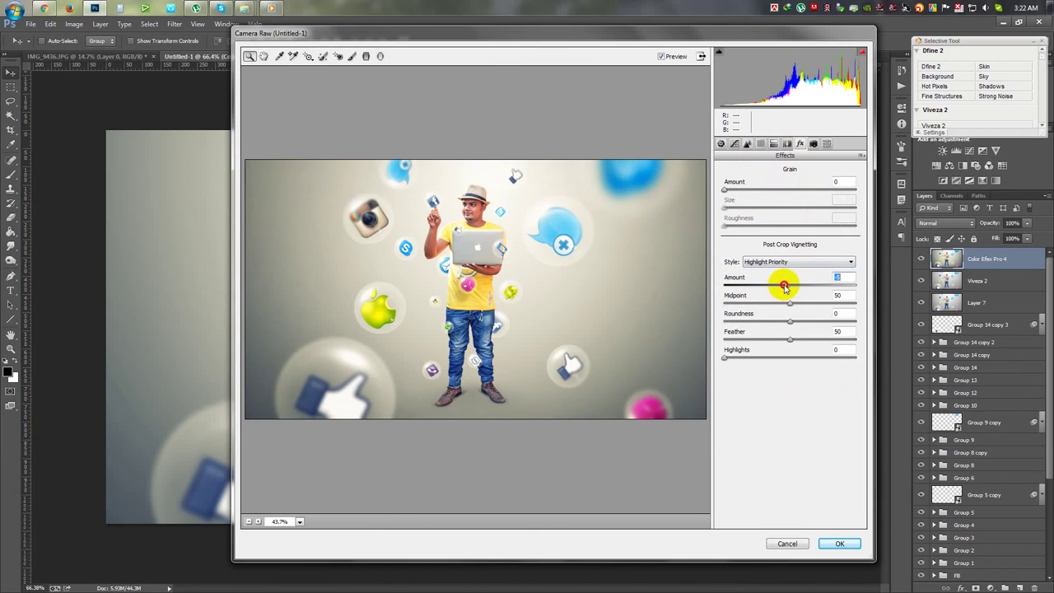
pyautogui.click(839, 543)
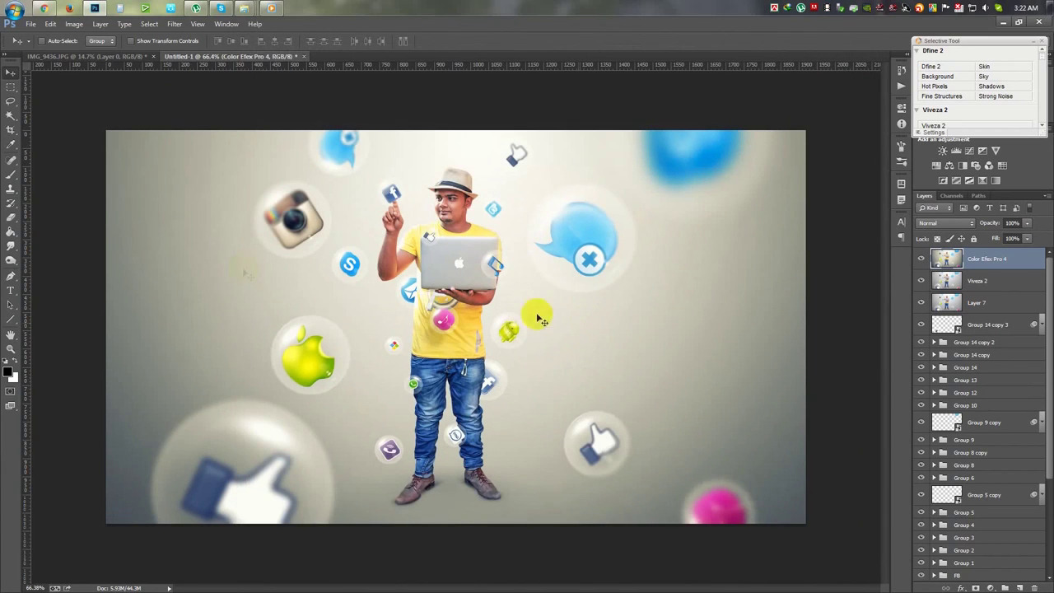
# Add a credit text line right of the man, replacing the word EDIT with DESIGN.
pyautogui.click(12, 289)
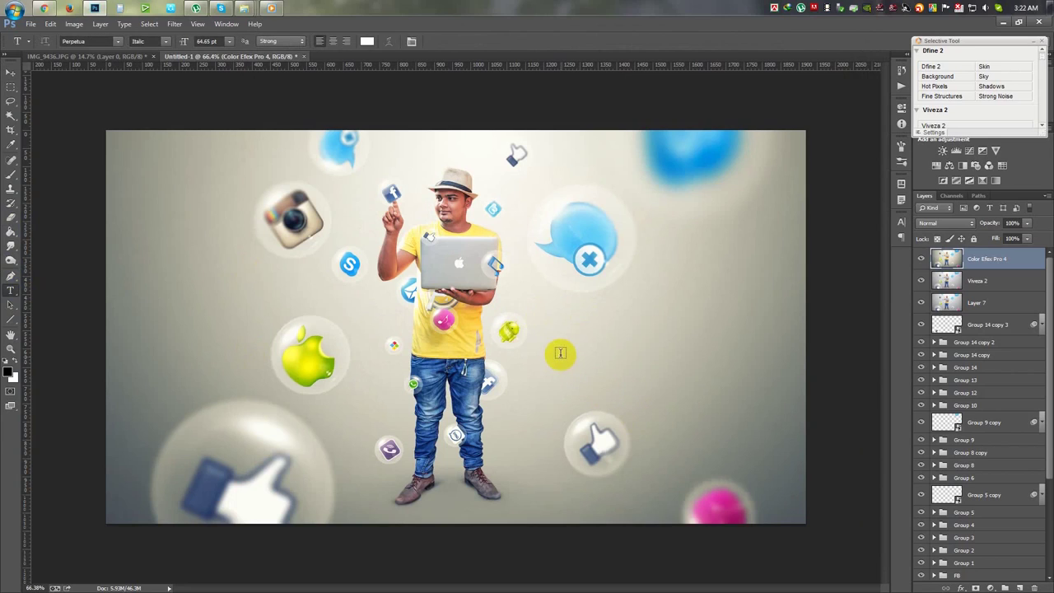
pyautogui.click(579, 353)
pyautogui.write('EDIT BY HASS HASIB')
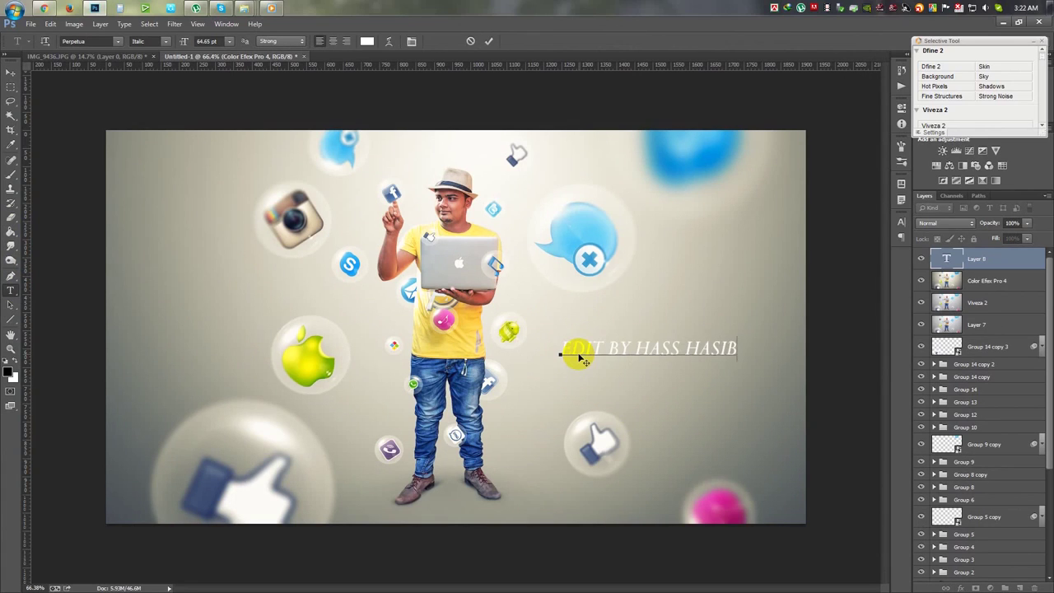
pyautogui.hotkey('ctrl', 'a')
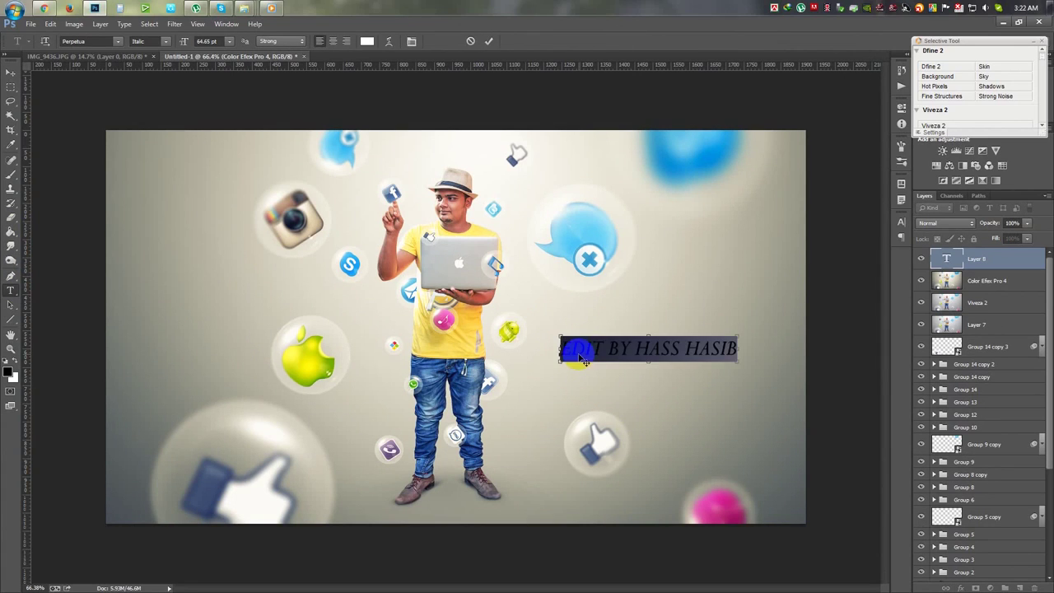
pyautogui.moveTo(598, 352); pyautogui.dragTo(534, 349)
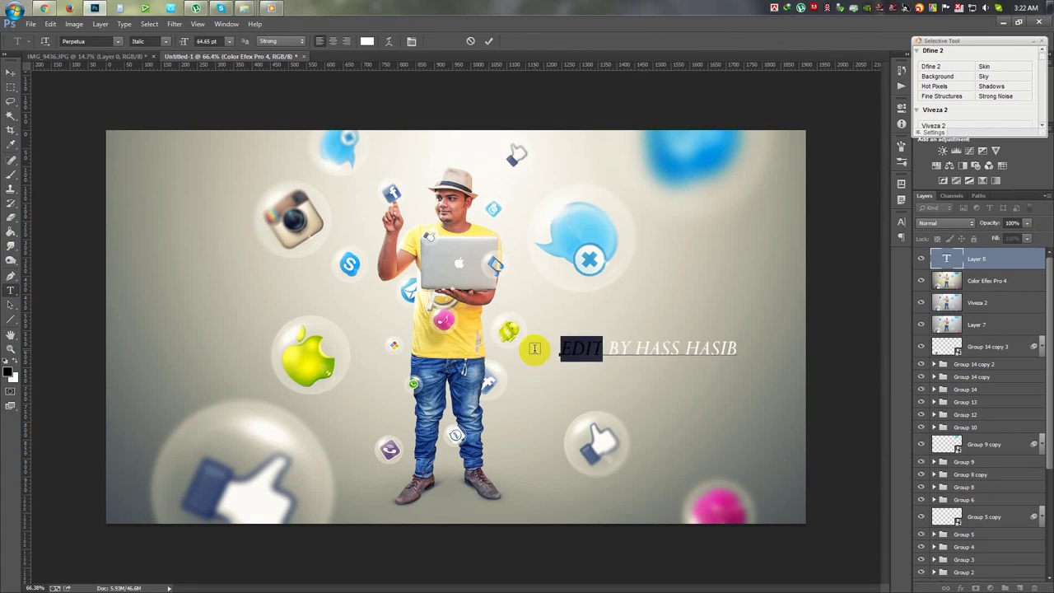
pyautogui.write('DESIGN')
# Format the credit as Perpetua Bold Italic at 12 pt and commit it.
pyautogui.hotkey('ctrl', 'a')
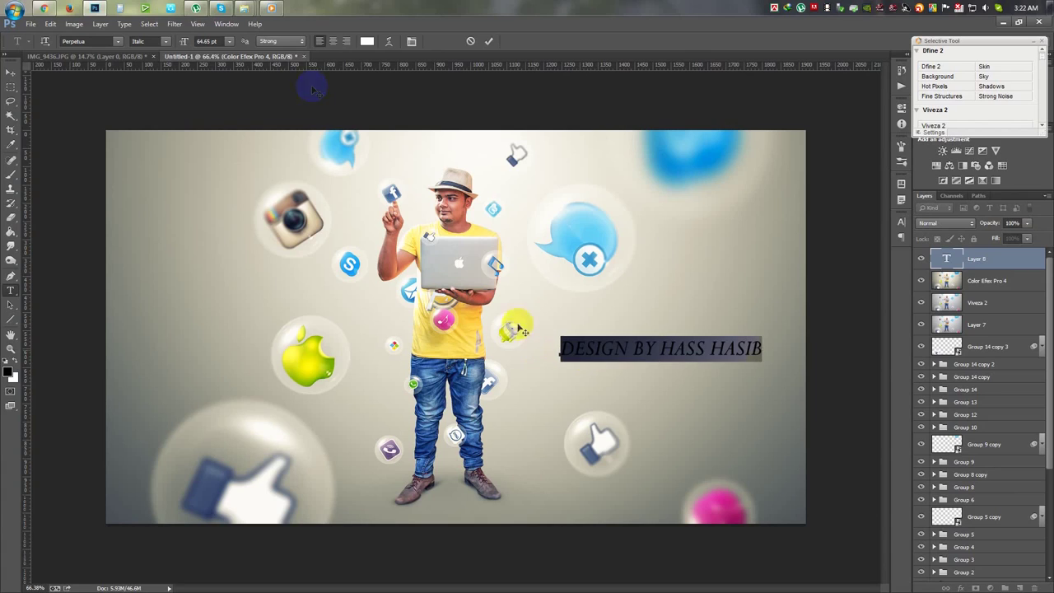
pyautogui.moveTo(197, 51); pyautogui.dragTo(166, 47)
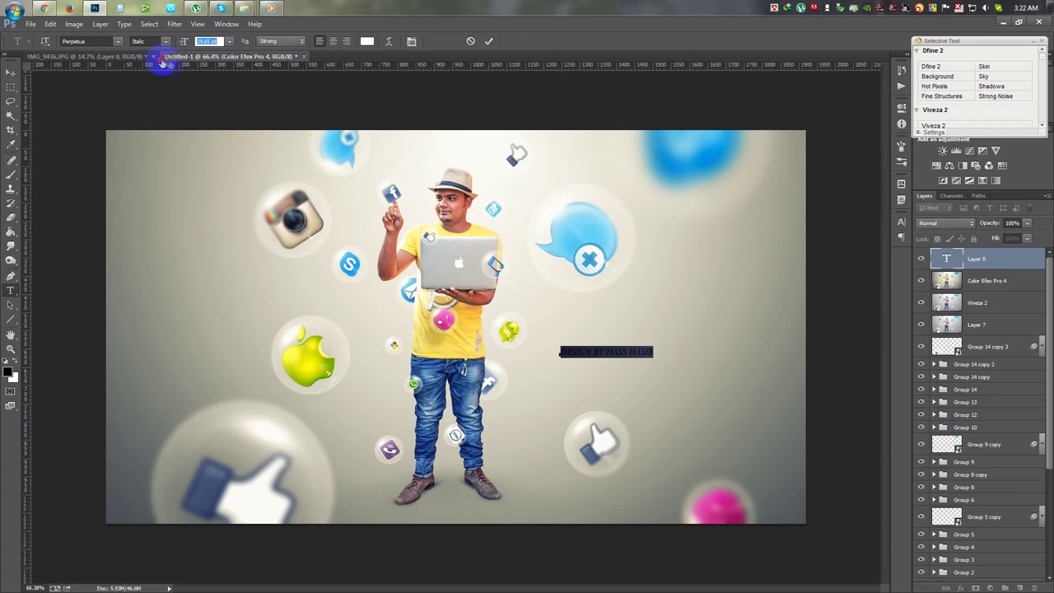
pyautogui.click(157, 41)
pyautogui.click(171, 82)
pyautogui.moveTo(657, 293)
pyautogui.mouseDown()
pyautogui.moveTo(639, 250)
pyautogui.moveTo(780, 434)
pyautogui.moveTo(270, 129)
pyautogui.moveTo(219, 87)
pyautogui.moveTo(776, 457)
pyautogui.moveTo(782, 445)
pyautogui.mouseUp()
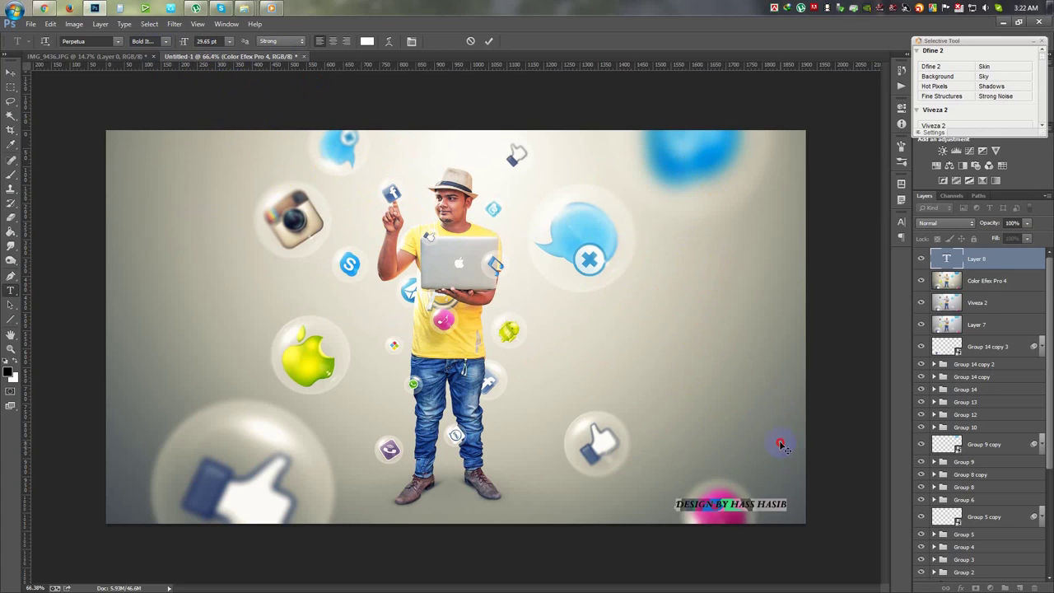
pyautogui.click(229, 41)
pyautogui.click(222, 131)
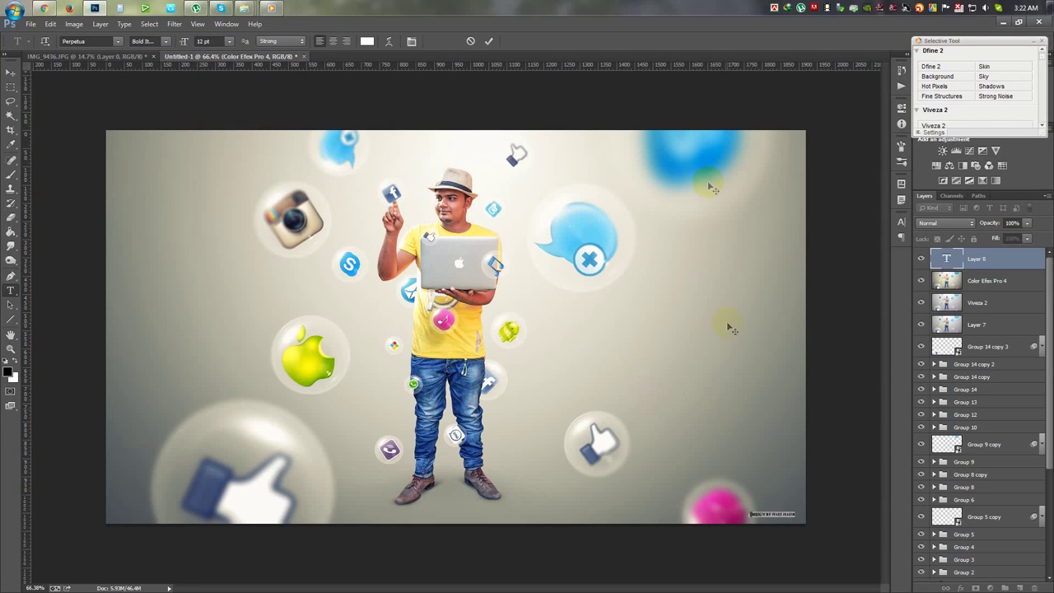
pyautogui.click(488, 40)
# Move the credit text toward the top right and enlarge it with Free Transform.
pyautogui.click(18, 75)
pyautogui.moveTo(809, 538)
pyautogui.mouseDown()
pyautogui.moveTo(807, 159)
pyautogui.moveTo(602, 368)
pyautogui.moveTo(631, 327)
pyautogui.mouseUp()
pyautogui.hotkey('ctrl', 't')
pyautogui.press('Return')
pyautogui.scroll(2, 623, 380)
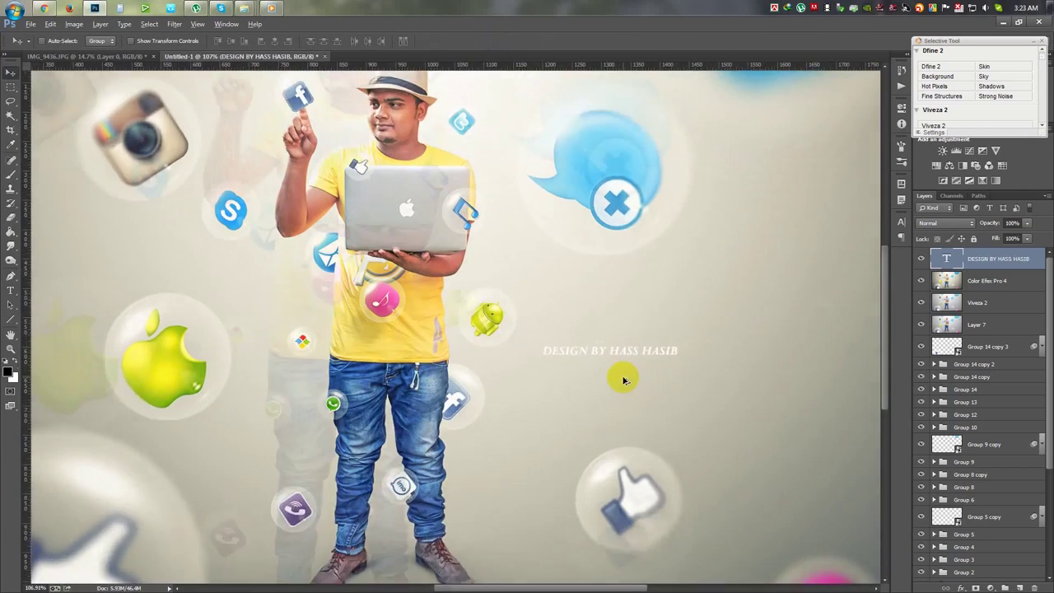
# Insert a new line above the credit and retype the designer line in title case.
pyautogui.scroll(1, 623, 379)
pyautogui.press('t')
pyautogui.moveTo(687, 319); pyautogui.dragTo(525, 316)
pyautogui.press('Left')
pyautogui.press('Return')
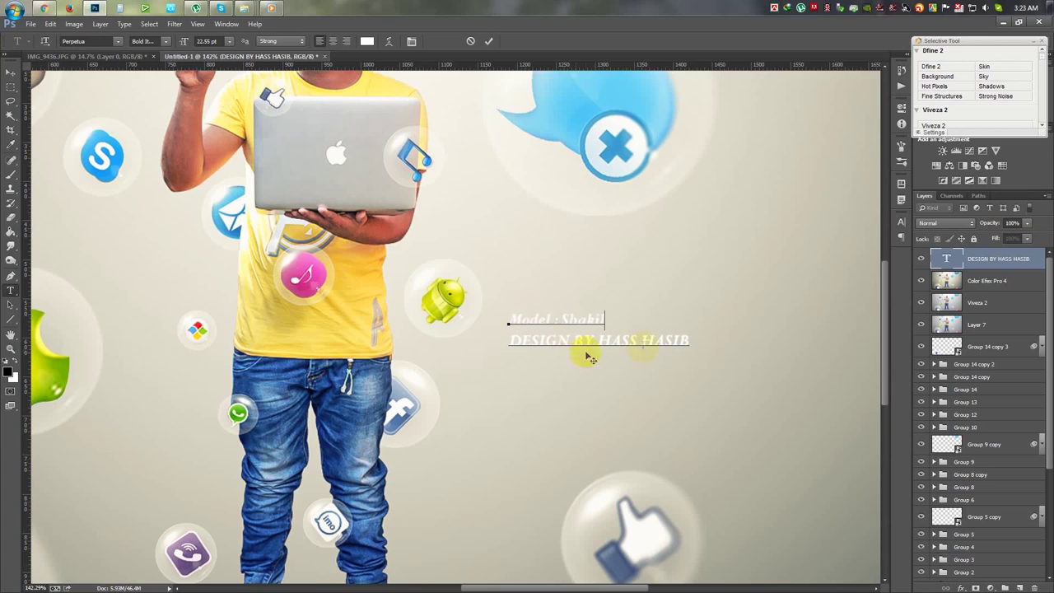
pyautogui.moveTo(688, 344); pyautogui.dragTo(468, 348)
pyautogui.write('Design By Hass Hasib')
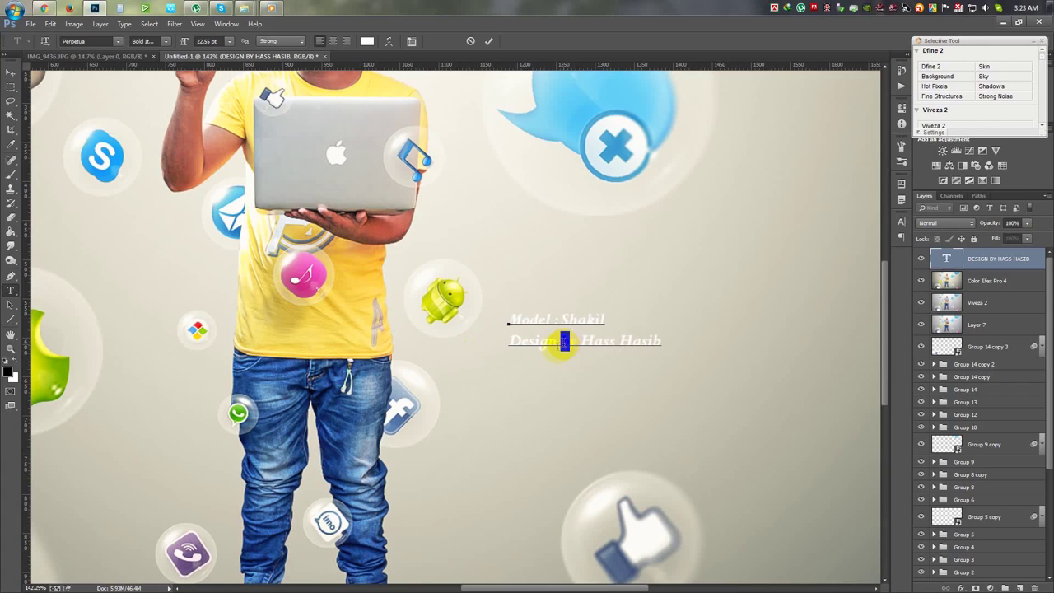
pyautogui.write('By')
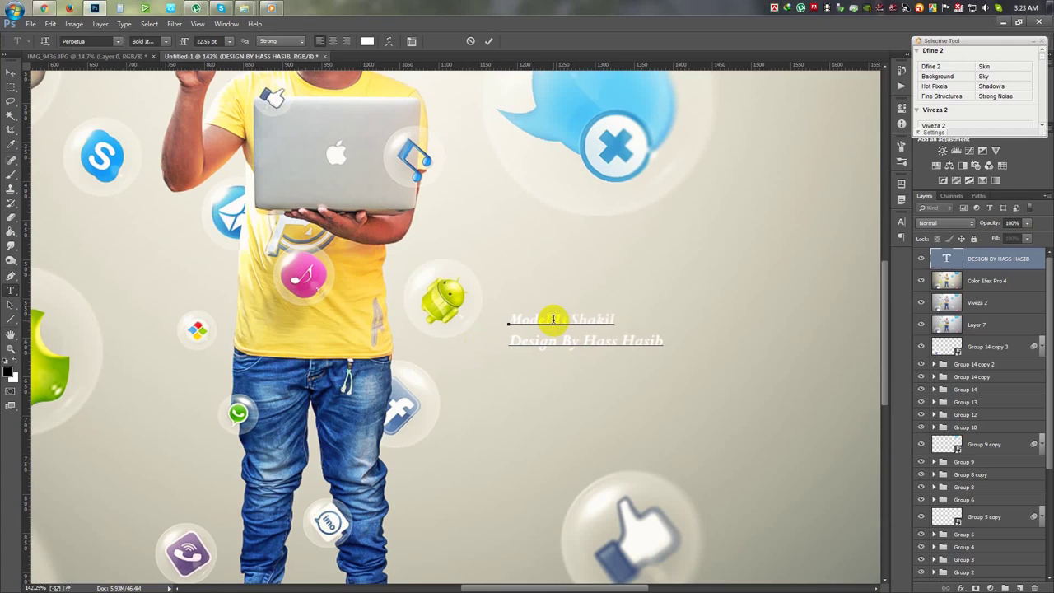
# Edit the model credit line, replacing 'Is' with a hyphen, and commit the text.
pyautogui.moveTo(618, 318); pyautogui.dragTo(467, 302)
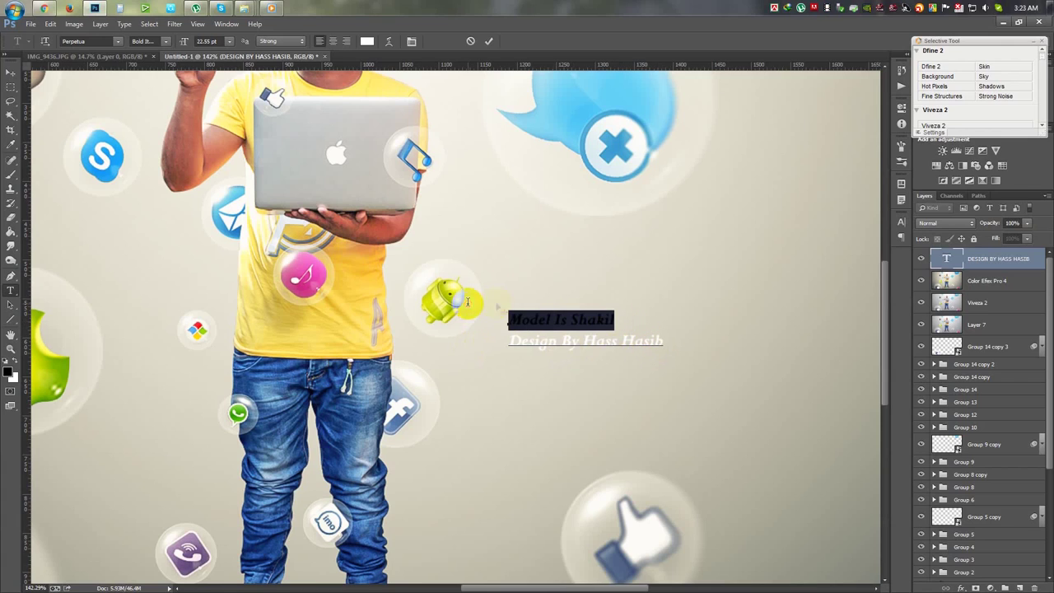
pyautogui.scroll(8, 210, 40)
pyautogui.scroll(12, 210, 41)
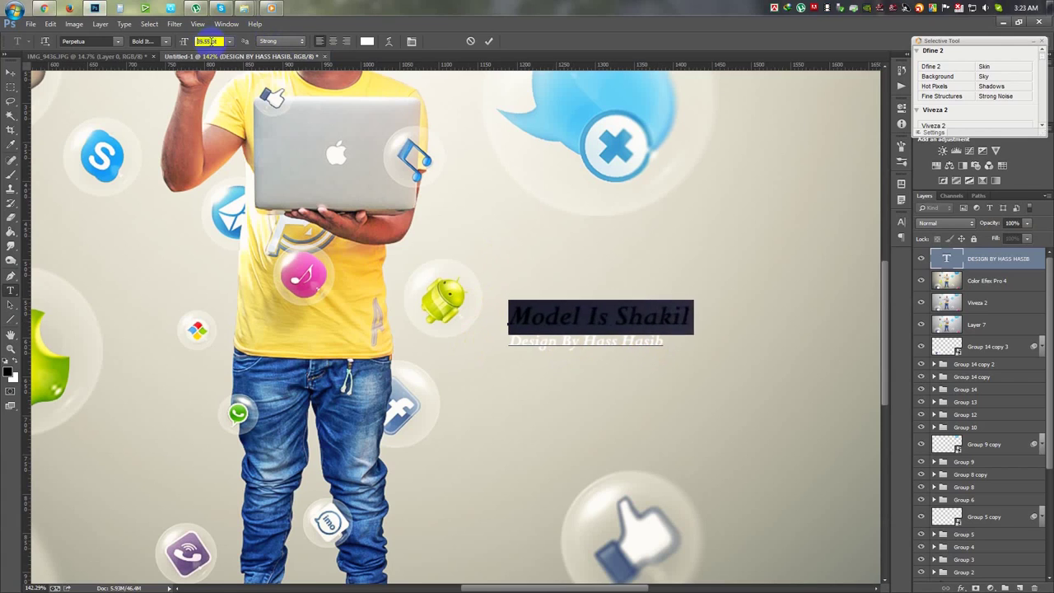
pyautogui.moveTo(617, 317); pyautogui.dragTo(600, 314)
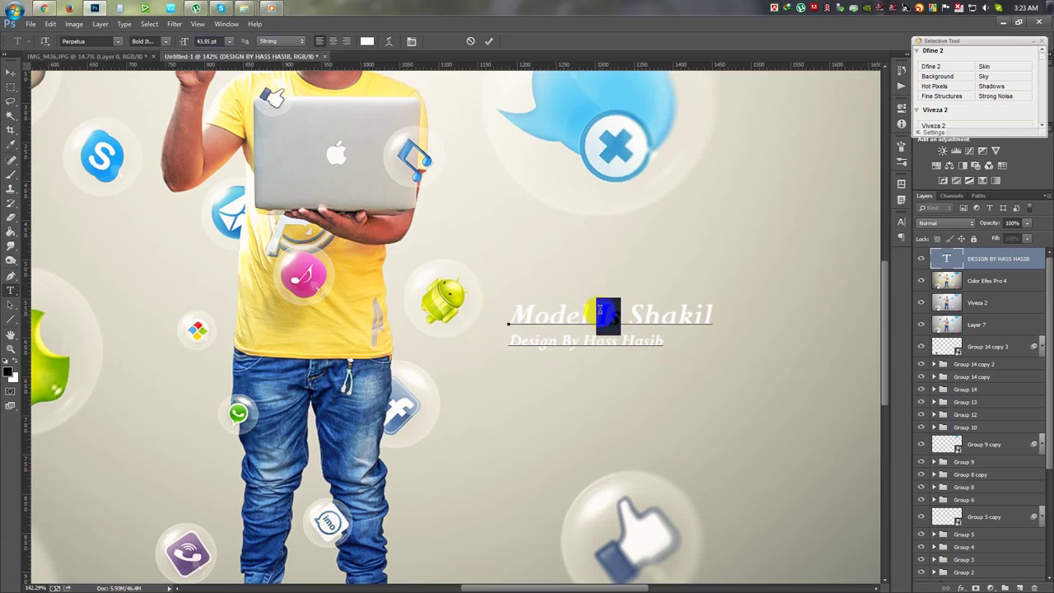
pyautogui.write('-')
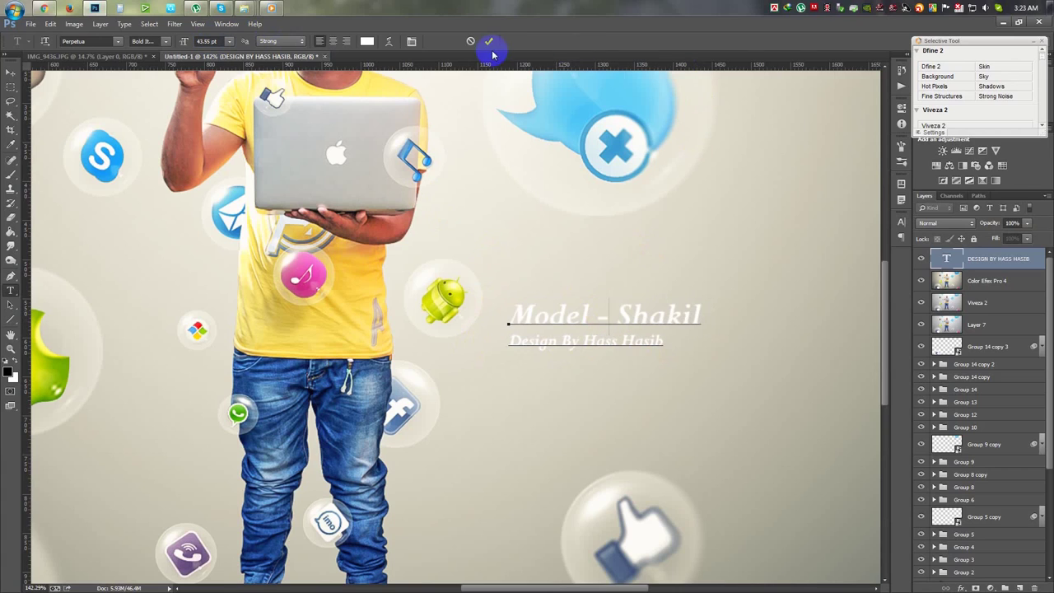
pyautogui.click(490, 43)
# Scale the two-line credit block smaller with Free Transform.
pyautogui.press('v')
pyautogui.hotkey('ctrl', 't')
pyautogui.moveTo(692, 354); pyautogui.dragTo(590, 341)
pyautogui.press('Return')
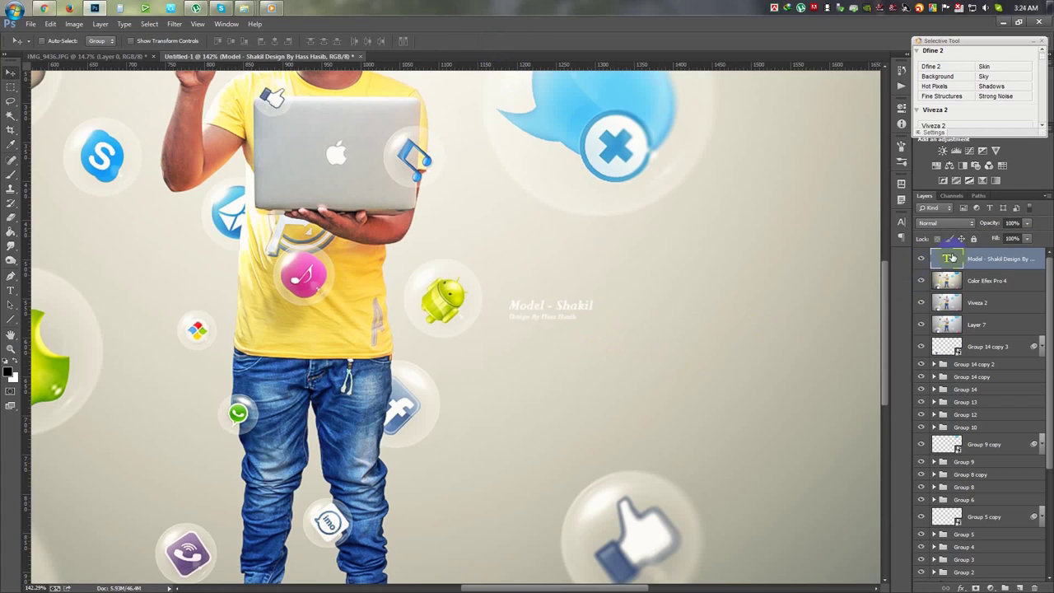
# Recolour the two-line credit dark grey #5a5a5a and commit it.
pyautogui.press('Return')
pyautogui.click(367, 41)
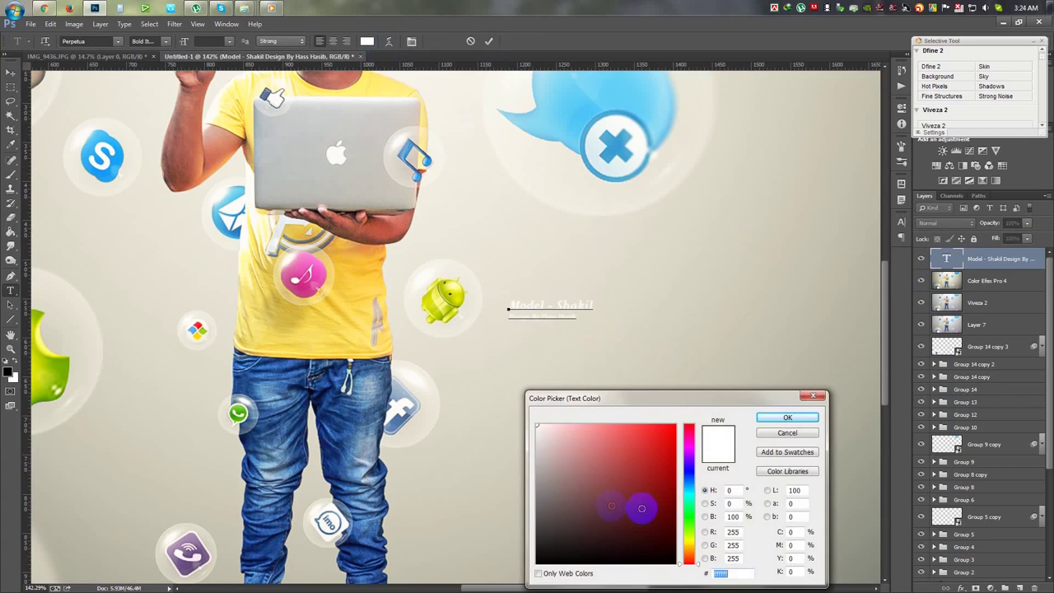
pyautogui.click(536, 514)
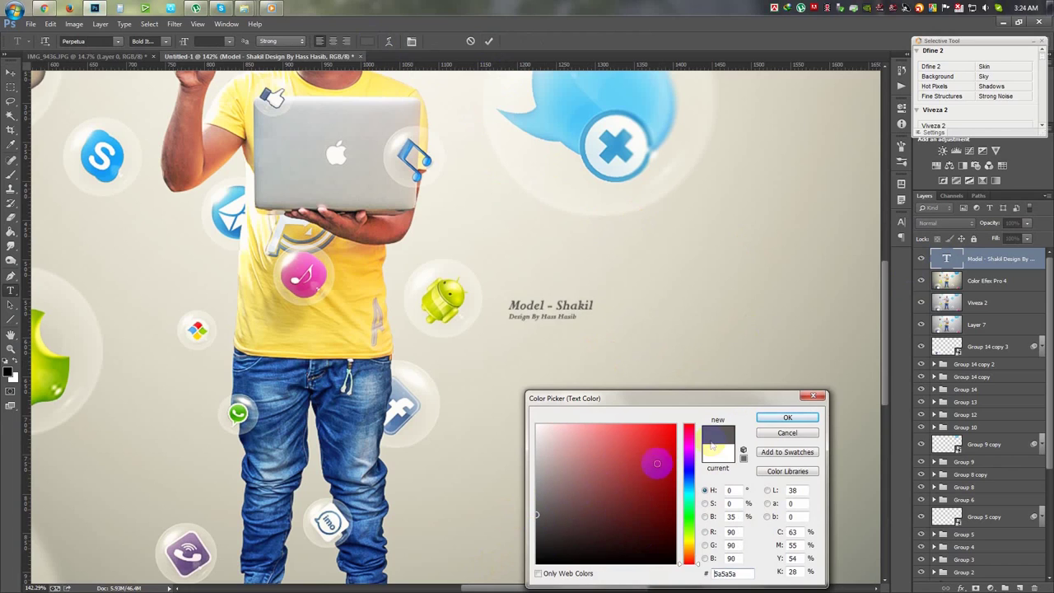
pyautogui.click(782, 420)
pyautogui.click(488, 40)
# Move the credit up beside the man's head near the top of the image.
pyautogui.moveTo(581, 252); pyautogui.dragTo(219, 265)
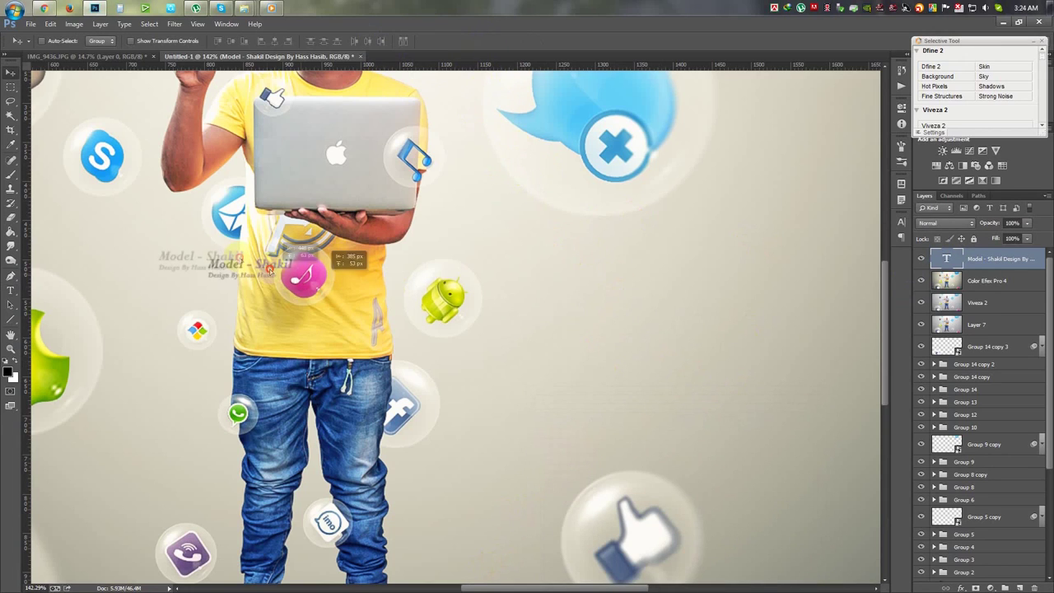
pyautogui.hotkey('ctrl', '0')
pyautogui.moveTo(426, 291)
pyautogui.mouseDown()
pyautogui.moveTo(603, 201)
pyautogui.moveTo(609, 181)
pyautogui.moveTo(565, 180)
pyautogui.mouseUp()
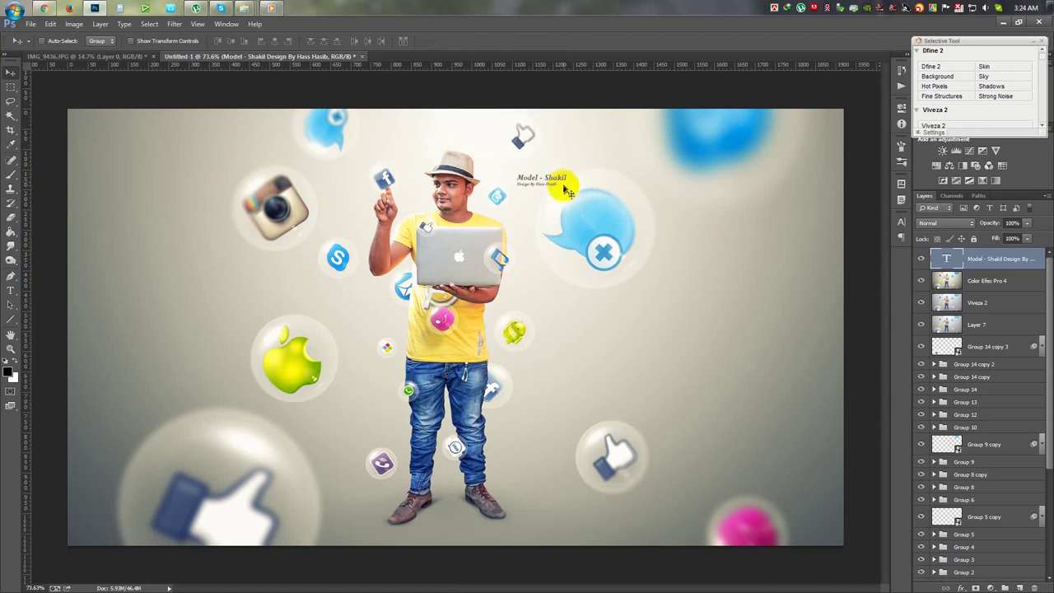